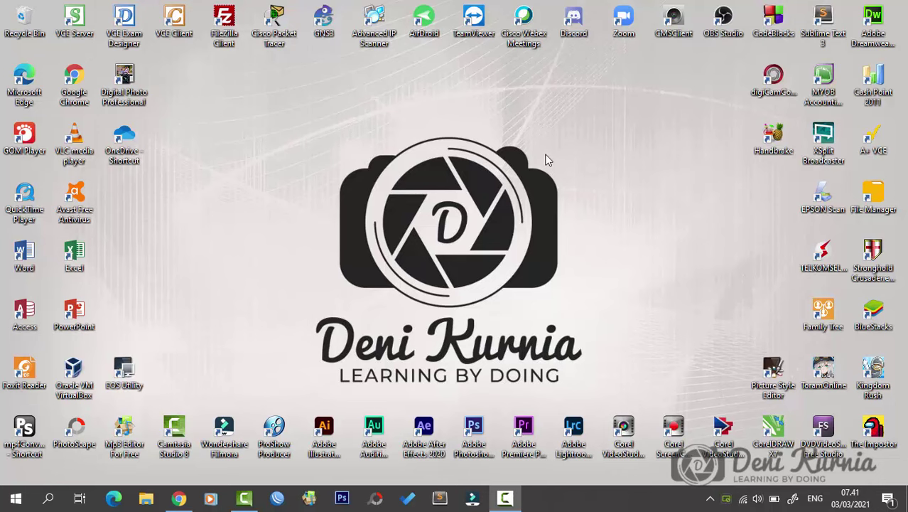
# Open Chrome on the Instrumen UKK Google Drive tab and browse its file list
pyautogui.click(178, 500)
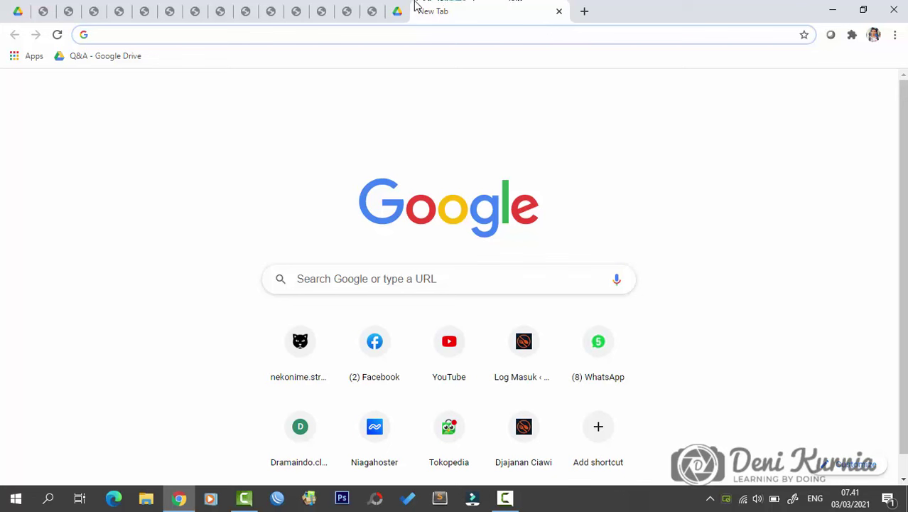
pyautogui.moveTo(399, 10)
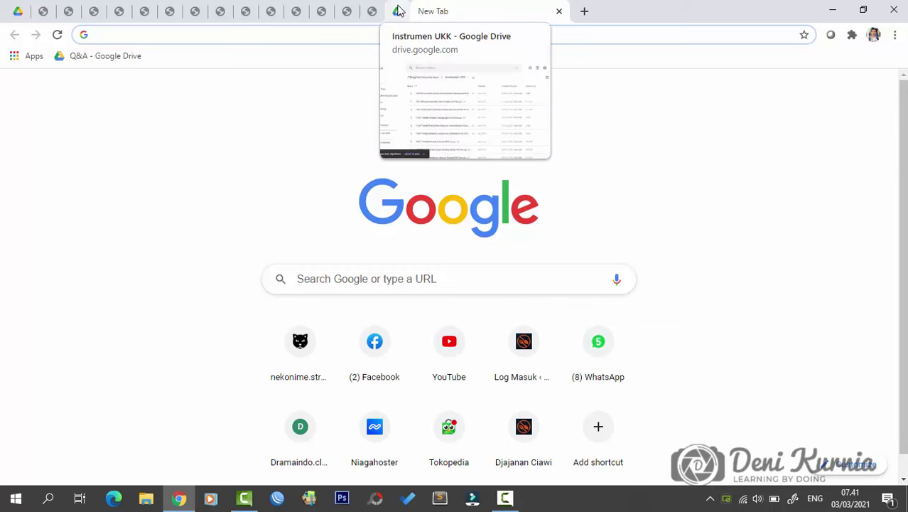
pyautogui.click(398, 11)
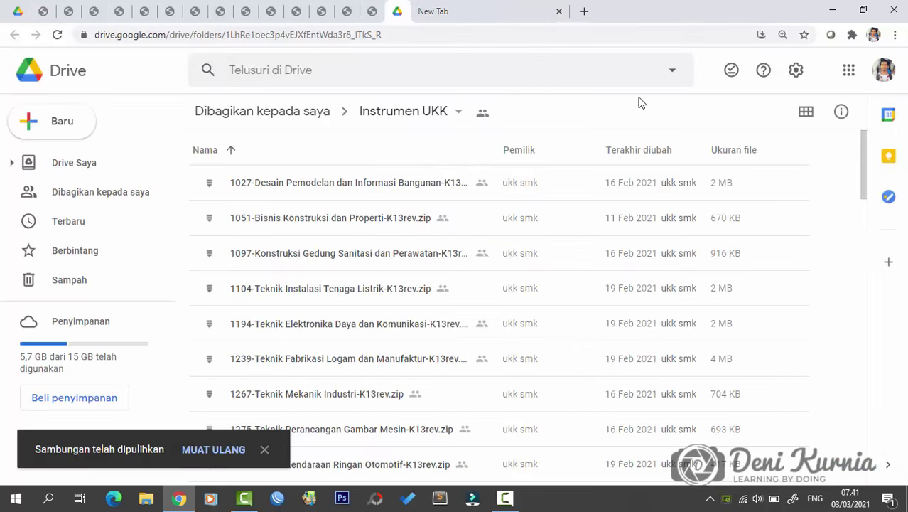
pyautogui.scroll(-1, 486, 297)
pyautogui.scroll(-3, 486, 297)
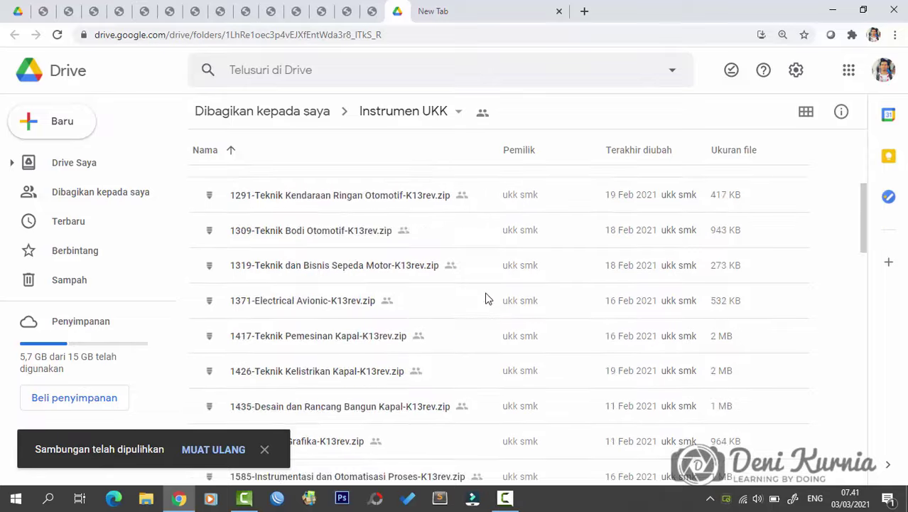
pyautogui.scroll(-3, 486, 297)
pyautogui.scroll(-4, 486, 298)
pyautogui.scroll(1, 486, 298)
pyautogui.scroll(5, 486, 297)
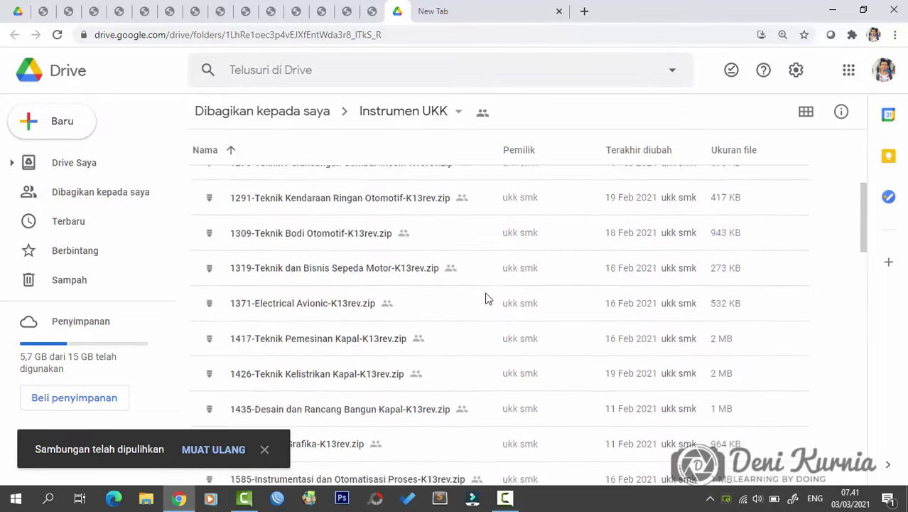
pyautogui.scroll(5, 486, 297)
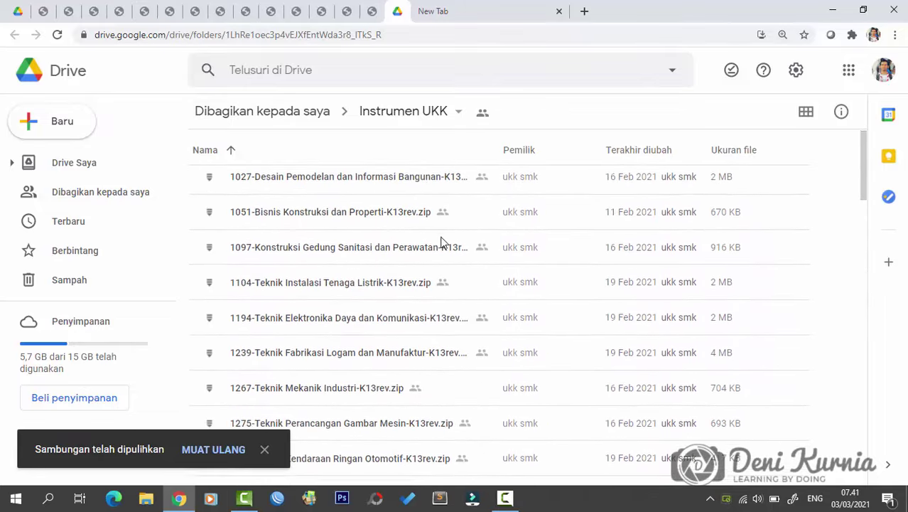
pyautogui.scroll(-4, 450, 270)
pyautogui.scroll(-3, 451, 281)
pyautogui.scroll(-2, 452, 282)
pyautogui.scroll(-2, 452, 282)
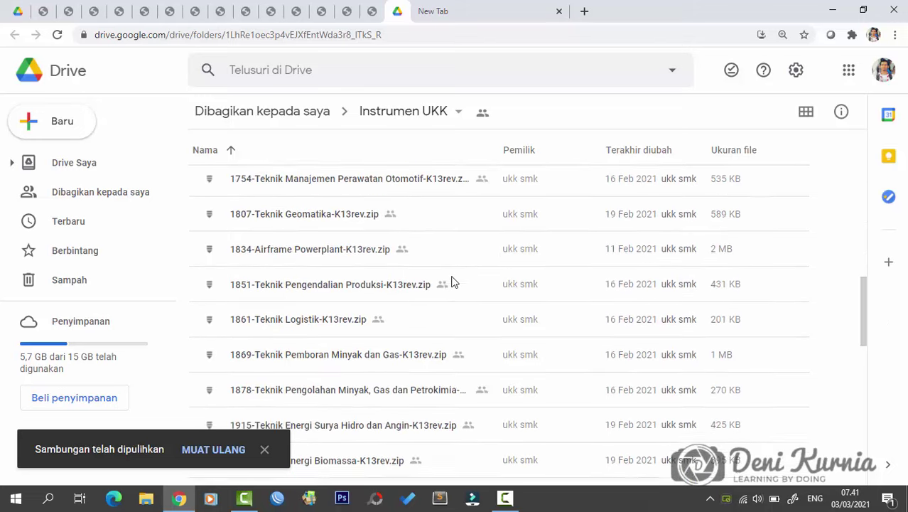
pyautogui.scroll(-3, 452, 281)
pyautogui.scroll(-3, 452, 282)
pyautogui.scroll(-1, 451, 282)
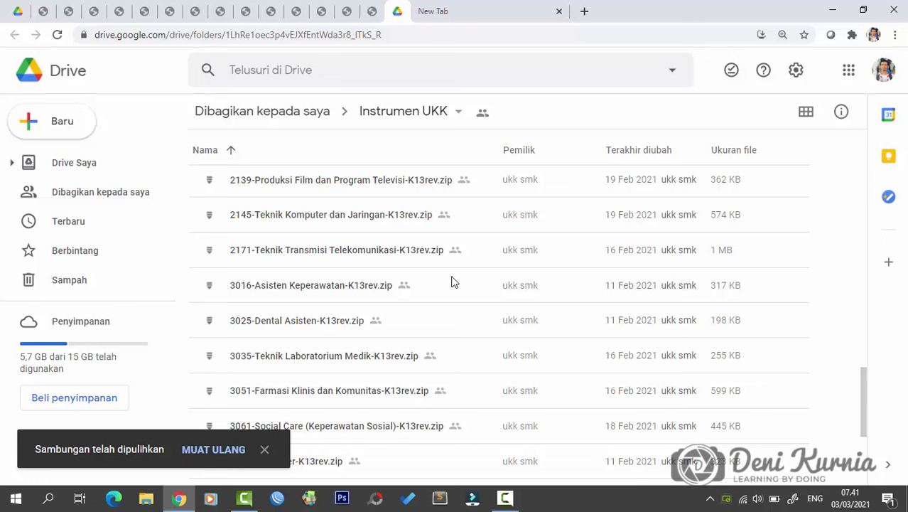
pyautogui.scroll(-3, 452, 281)
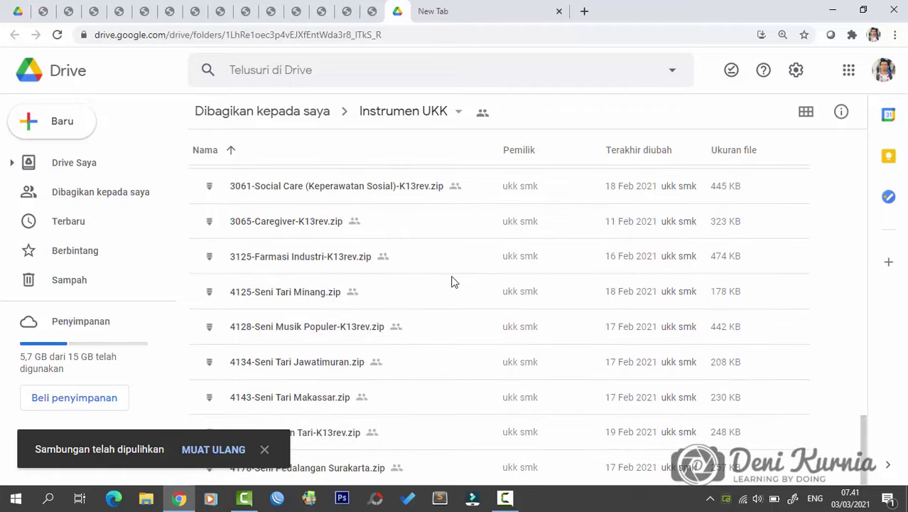
# Reload the Instrumen UKK folder page and scroll through the refreshed K13rev zip list
pyautogui.click(61, 40)
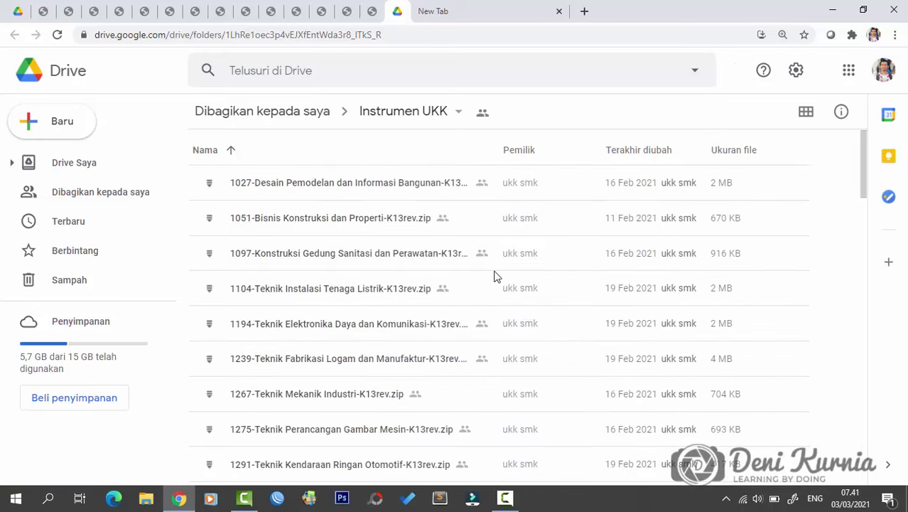
pyautogui.scroll(-3, 495, 277)
pyautogui.scroll(-4, 496, 277)
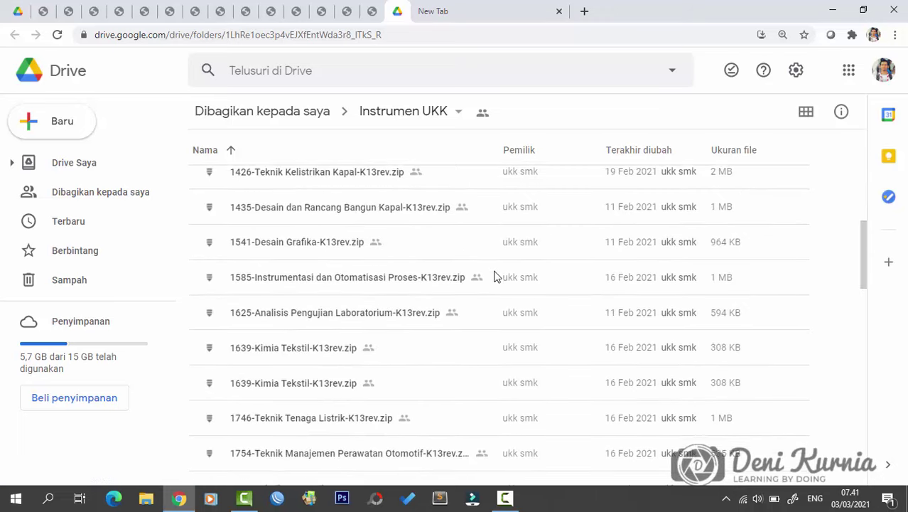
pyautogui.scroll(-4, 496, 276)
pyautogui.scroll(-5, 496, 276)
pyautogui.scroll(-4, 495, 277)
pyautogui.scroll(-1, 496, 277)
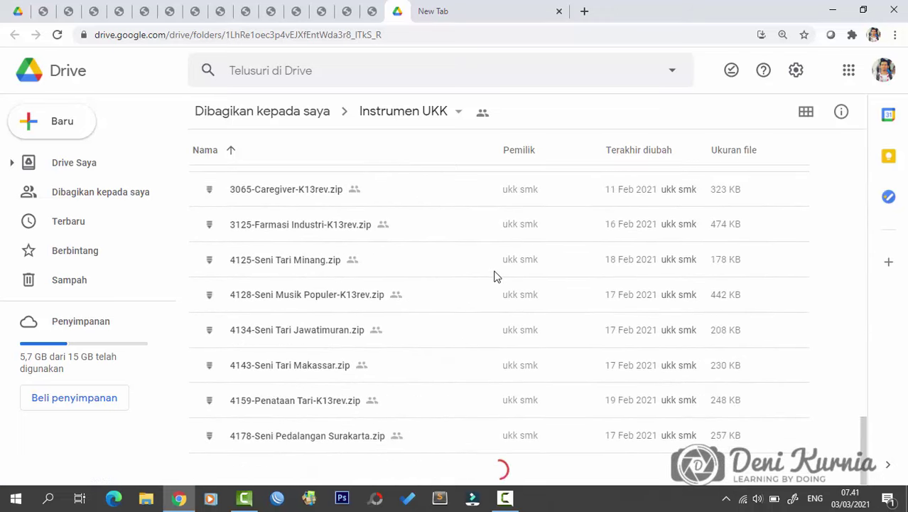
pyautogui.scroll(-5, 496, 276)
pyautogui.scroll(-5, 496, 276)
pyautogui.scroll(-5, 496, 276)
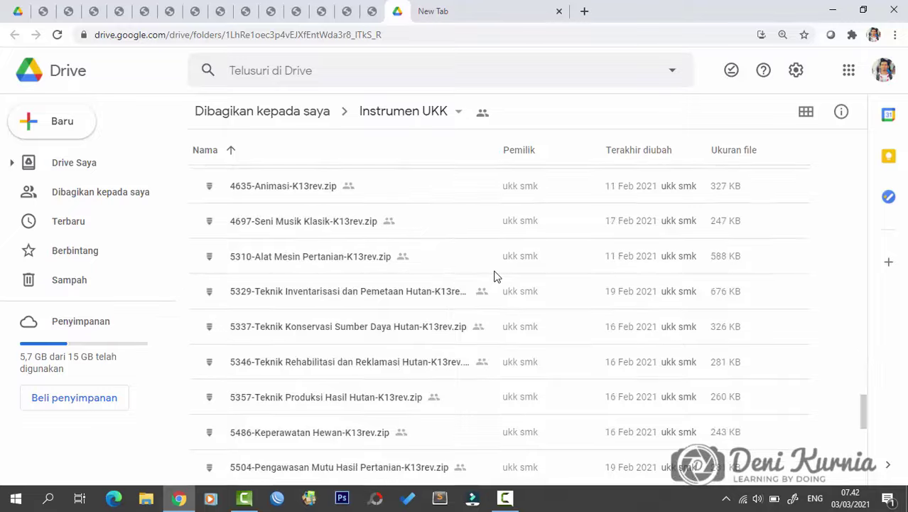
pyautogui.scroll(-5, 496, 276)
pyautogui.scroll(-4, 496, 276)
pyautogui.scroll(-1, 496, 276)
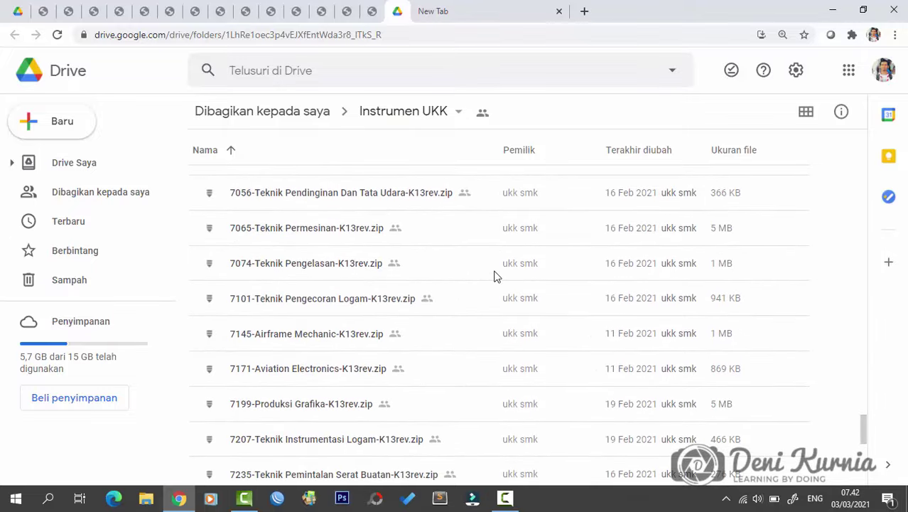
pyautogui.scroll(-4, 496, 277)
pyautogui.scroll(-3, 496, 277)
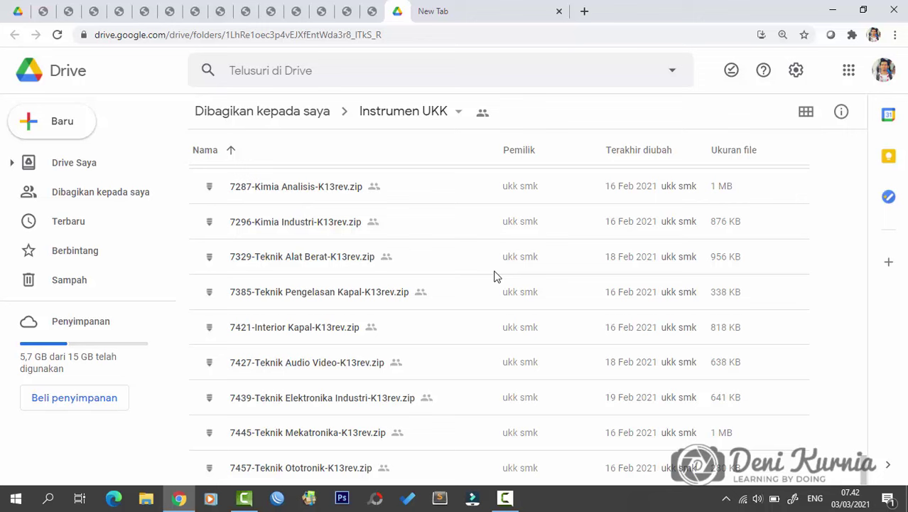
# Find 'kun' on the page and download 6021-Akuntansi dan Keuangan Lembaga-K13rev.zip, then minimize and restore Chrome
pyautogui.hotkey('ctrl', 'f')
pyautogui.write('ak')
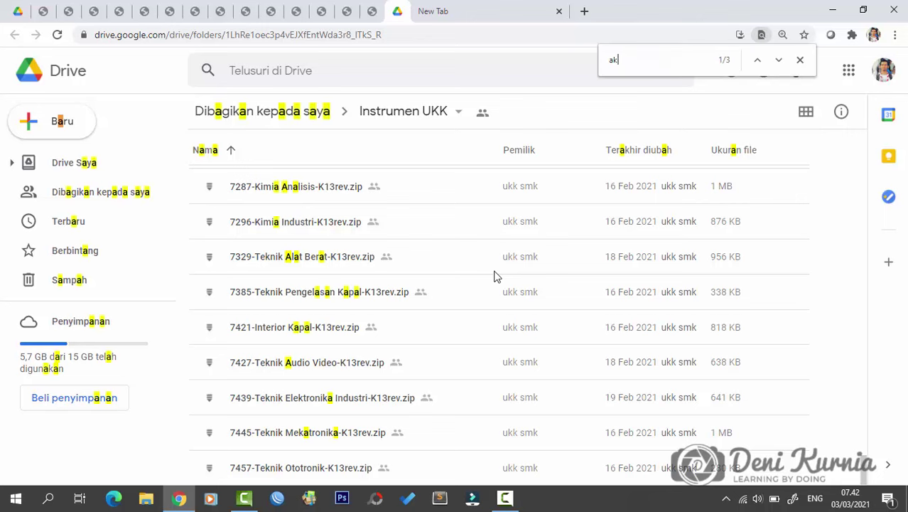
pyautogui.write('un')
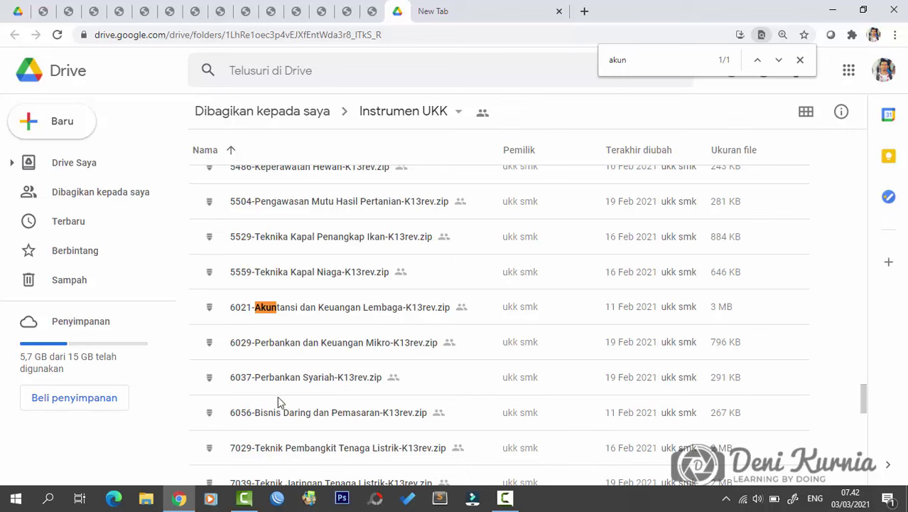
pyautogui.rightClick(380, 316)
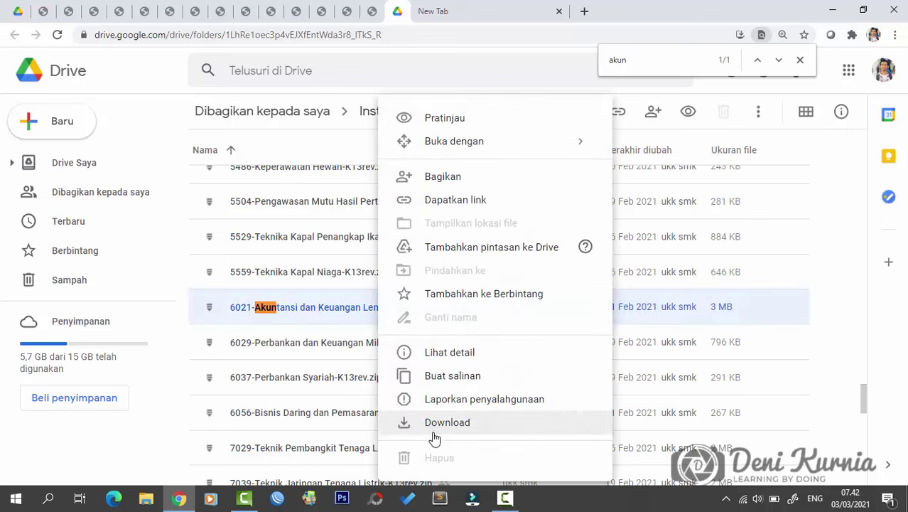
pyautogui.click(431, 424)
pyautogui.click(826, 8)
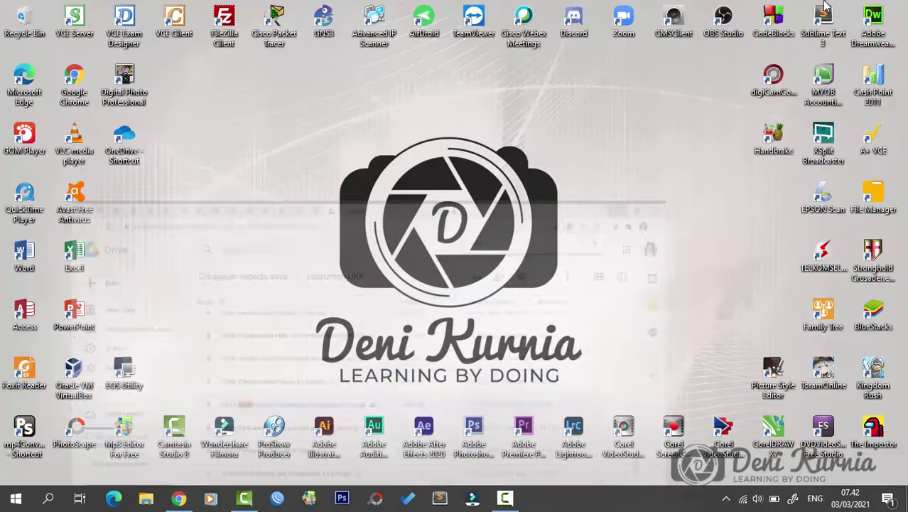
pyautogui.click(178, 498)
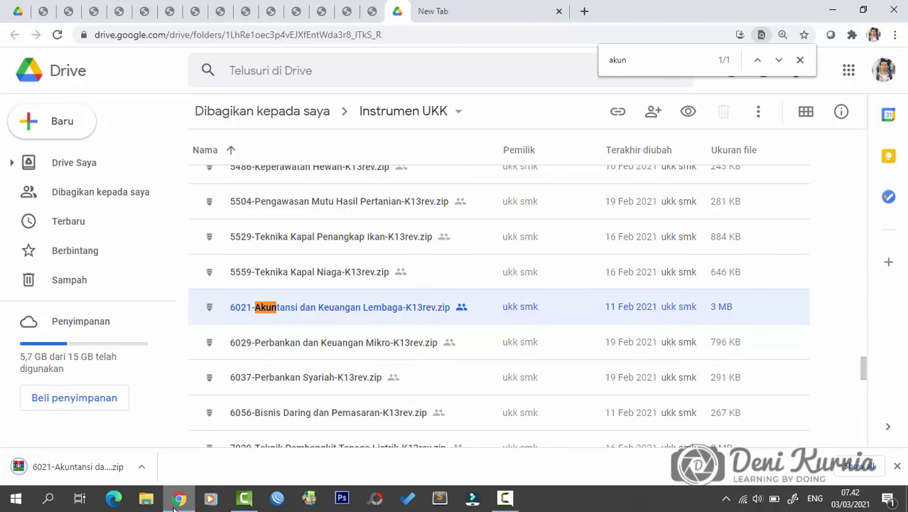
# Extract the downloaded 6021-Akuntansi zip in Downloads into its own 6021-Akuntansi folder
pyautogui.click(145, 503)
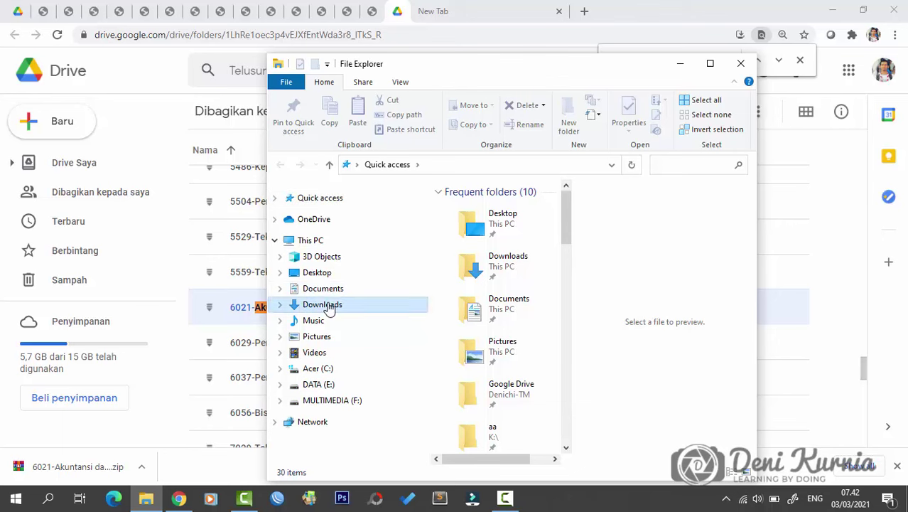
pyautogui.click(324, 304)
pyautogui.click(483, 236)
pyautogui.rightClick(483, 231)
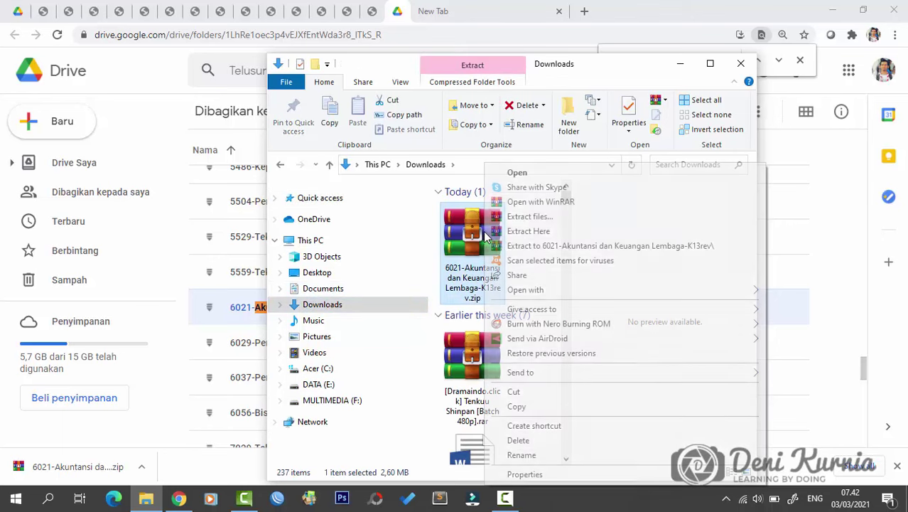
pyautogui.click(522, 246)
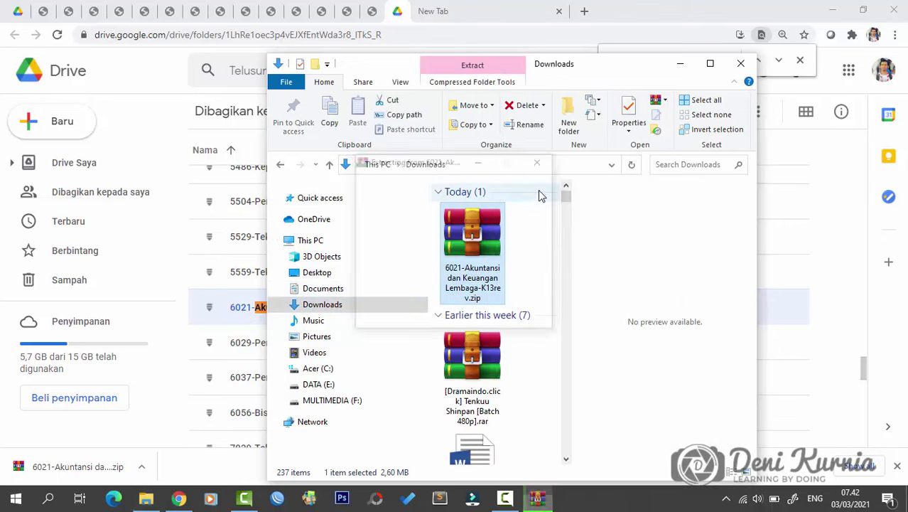
# Open the extracted inner subfolder, adjust the Name column width, and select the Pengolah Angka document
pyautogui.doubleClick(476, 347)
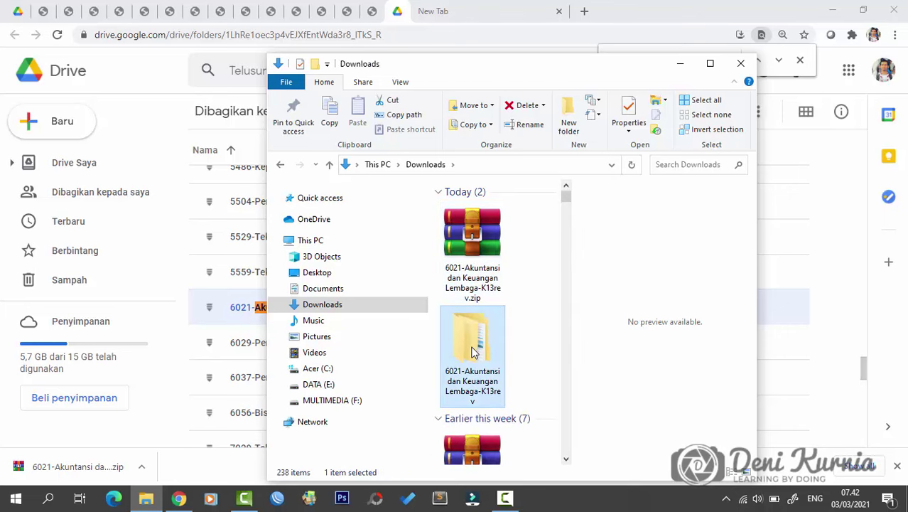
pyautogui.click(709, 64)
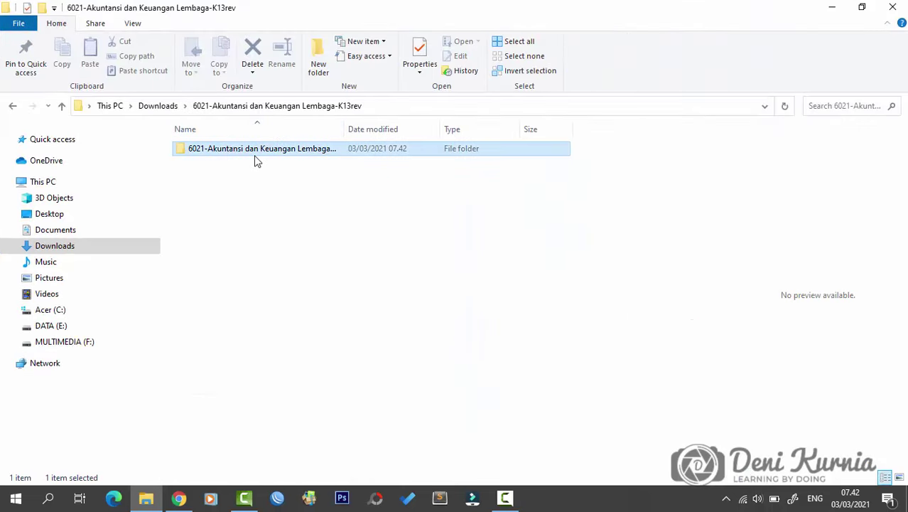
pyautogui.doubleClick(253, 152)
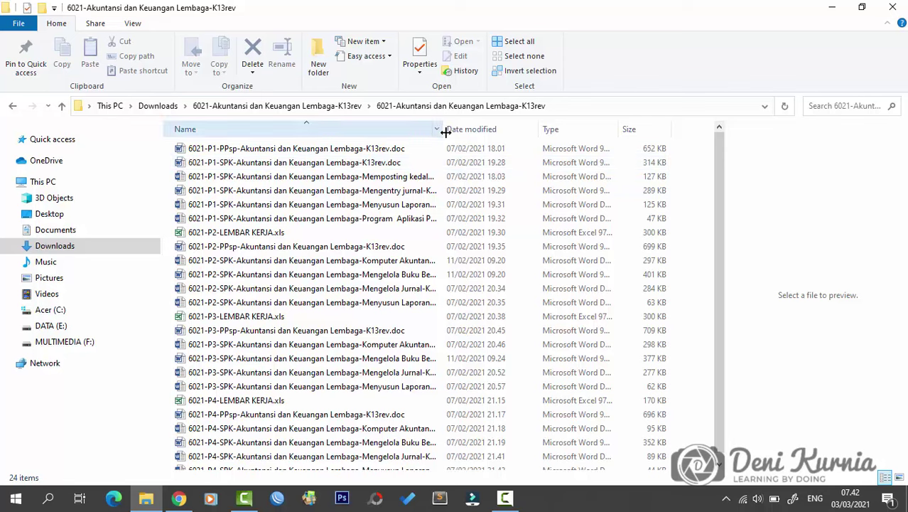
pyautogui.moveTo(443, 128); pyautogui.dragTo(569, 122)
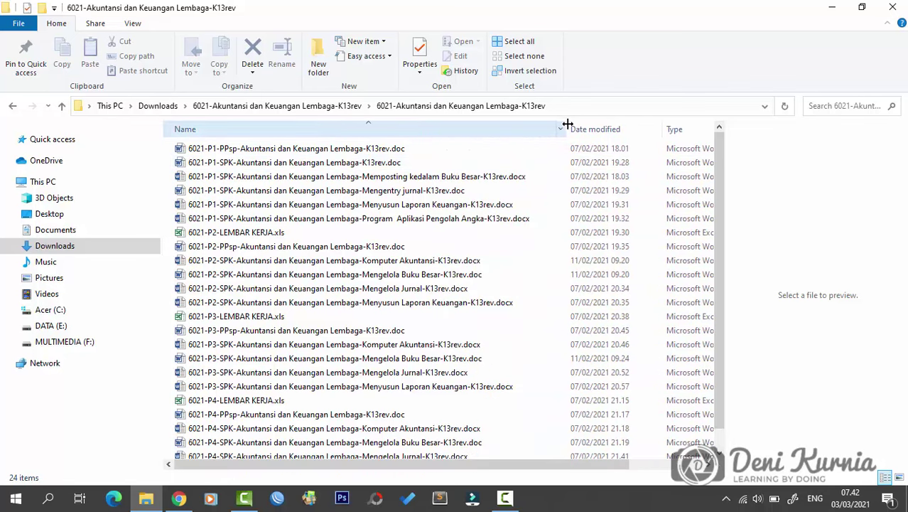
pyautogui.moveTo(569, 123); pyautogui.dragTo(518, 124)
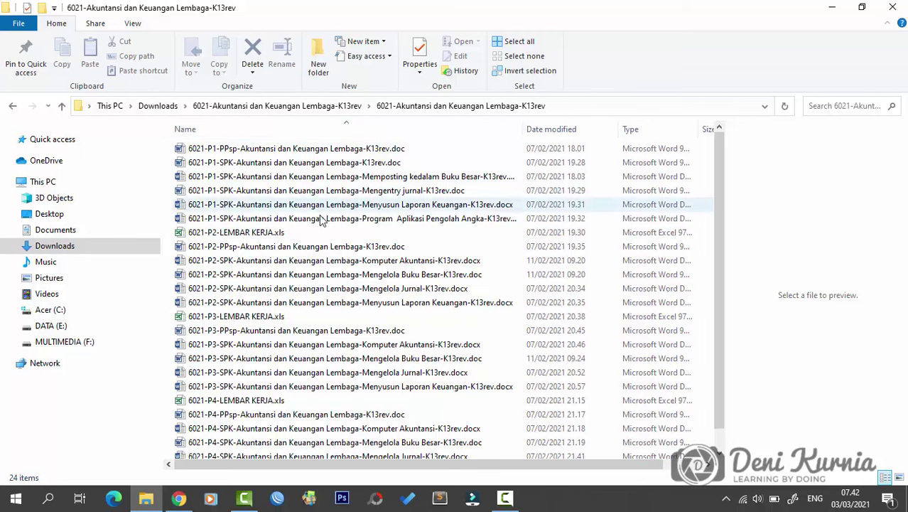
pyautogui.click(244, 222)
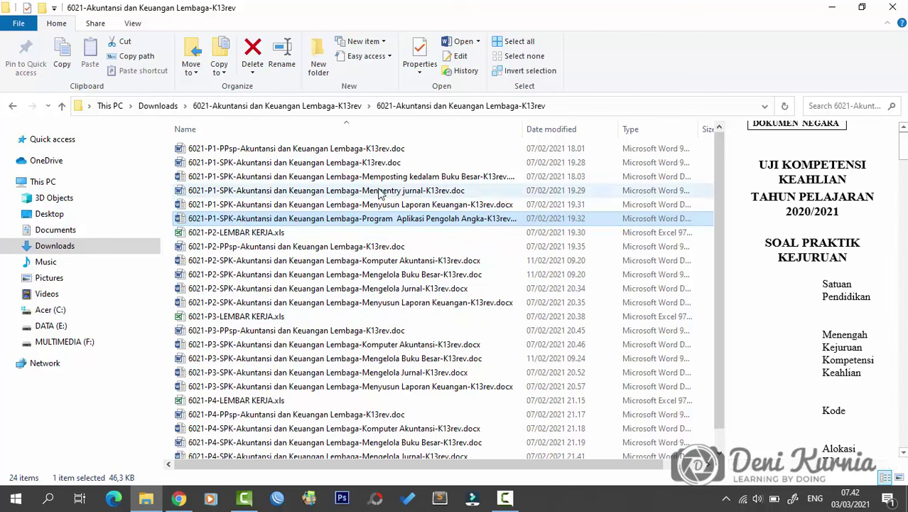
pyautogui.scroll(-1, 372, 235)
pyautogui.scroll(1, 369, 270)
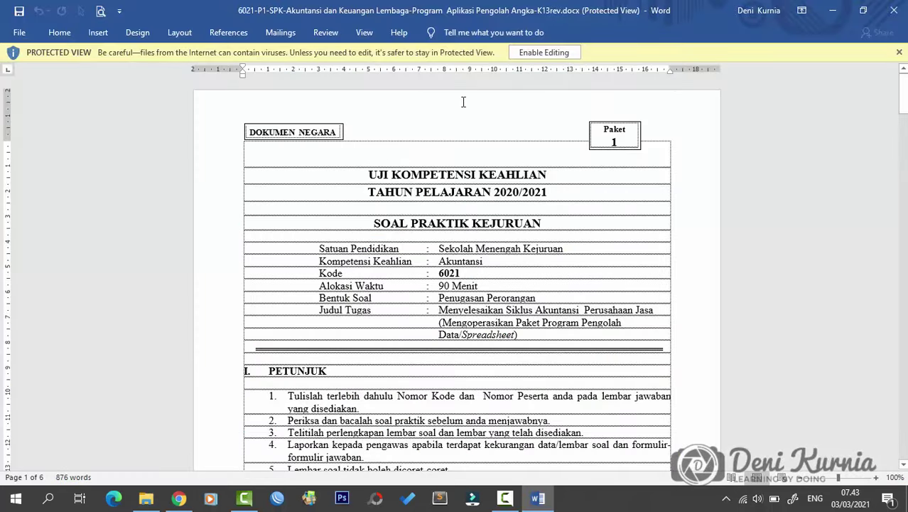
# Scroll the Protected View exam document from the cover page down to SOAL 1 on page 3
pyautogui.scroll(-2, 522, 199)
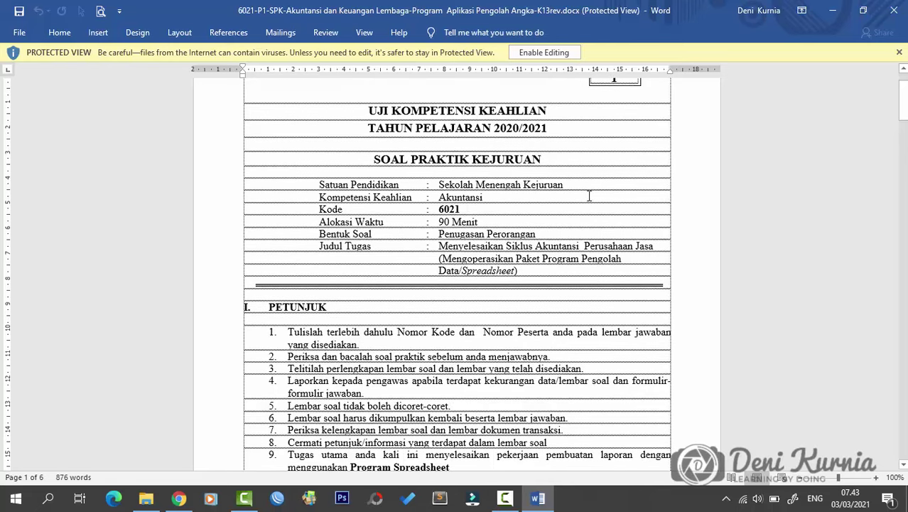
pyautogui.scroll(2, 590, 195)
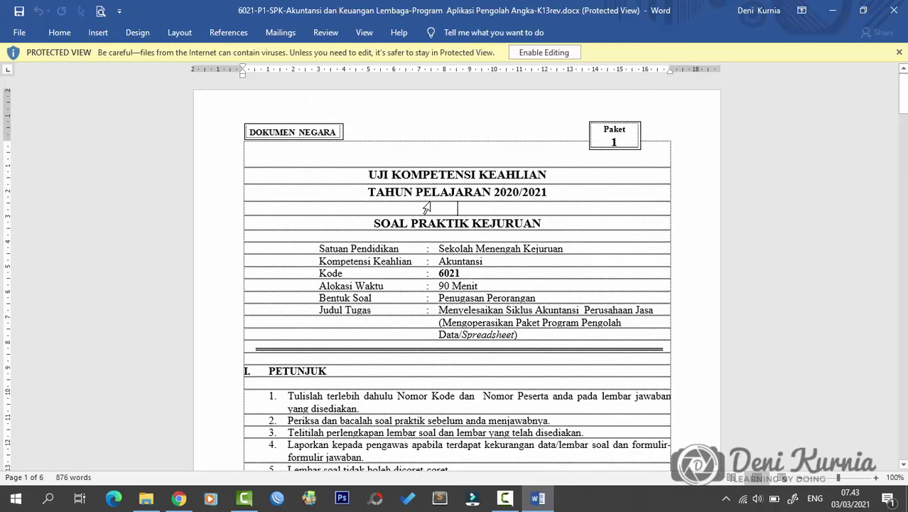
pyautogui.scroll(-5, 597, 199)
pyautogui.scroll(-7, 599, 200)
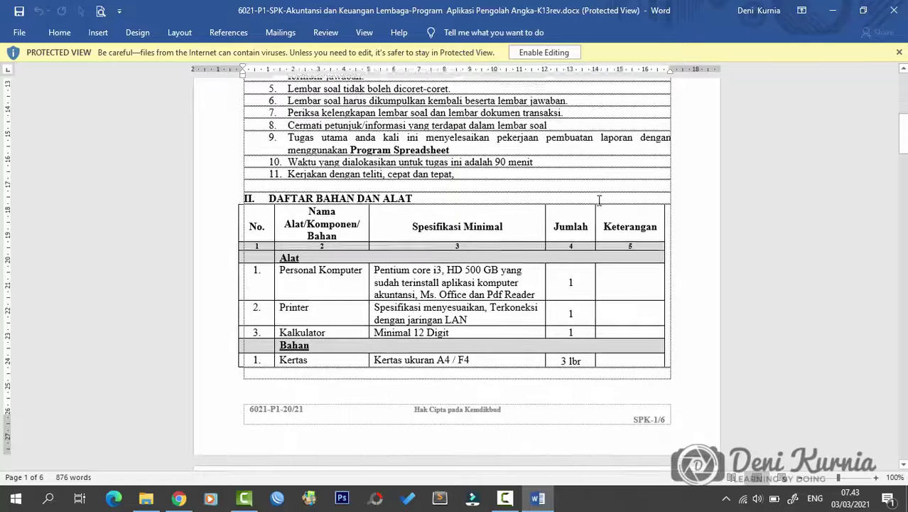
pyautogui.scroll(-6, 599, 201)
pyautogui.scroll(-4, 599, 200)
pyautogui.scroll(-3, 598, 200)
pyautogui.scroll(-4, 599, 200)
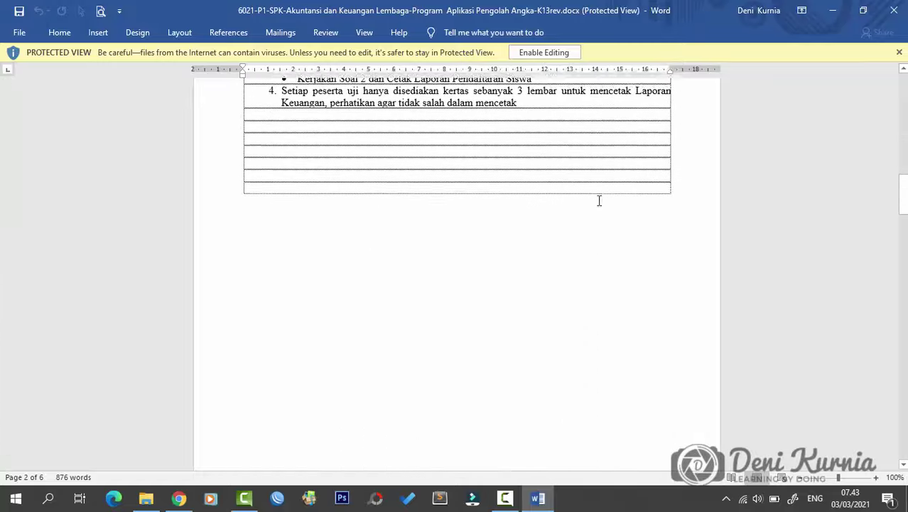
pyautogui.scroll(4, 599, 201)
pyautogui.scroll(2, 599, 200)
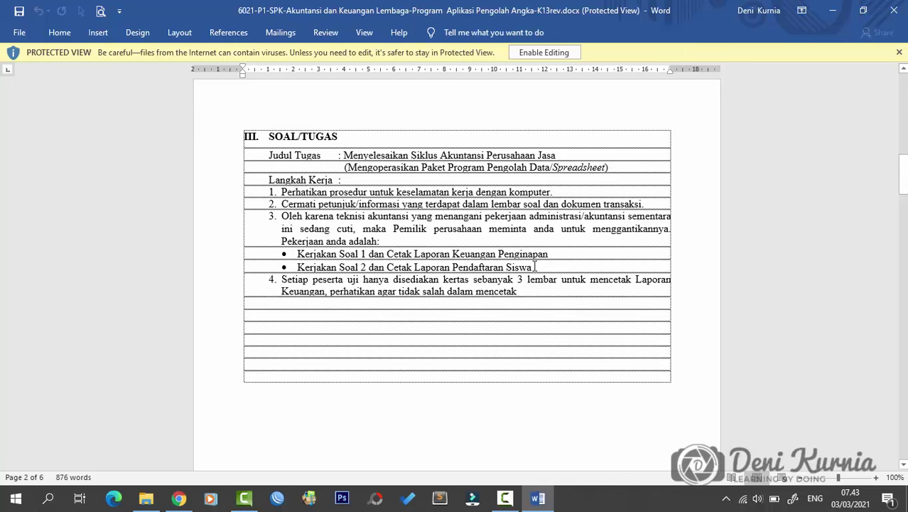
pyautogui.scroll(-5, 535, 266)
# Scroll to the Ketengan Kode Kamar notes on page 4 to review the room-code rules
pyautogui.scroll(-5, 534, 264)
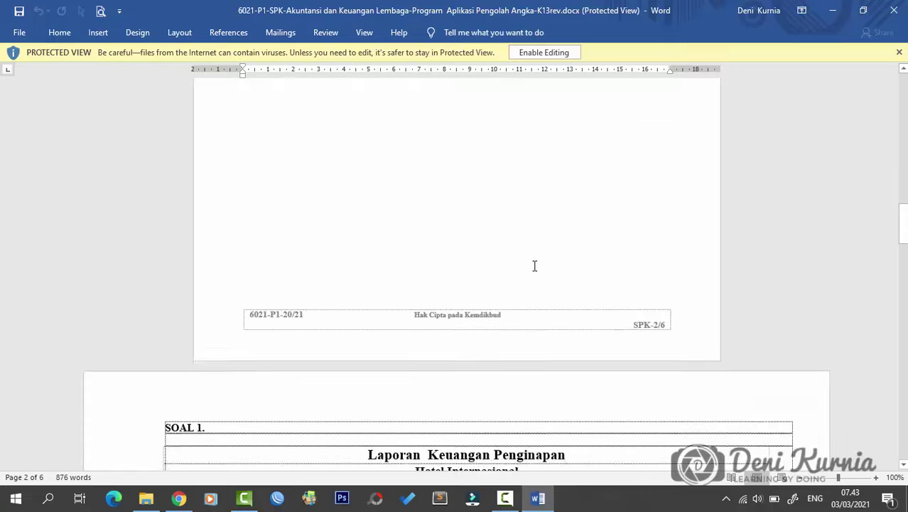
pyautogui.scroll(-5, 534, 265)
pyautogui.scroll(-2, 534, 266)
pyautogui.scroll(-1, 534, 266)
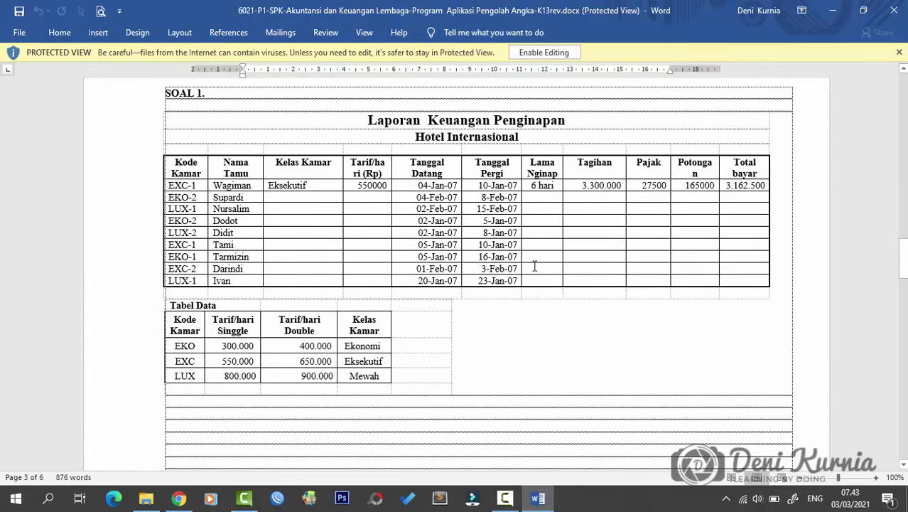
pyautogui.scroll(-1, 534, 266)
pyautogui.scroll(2, 520, 202)
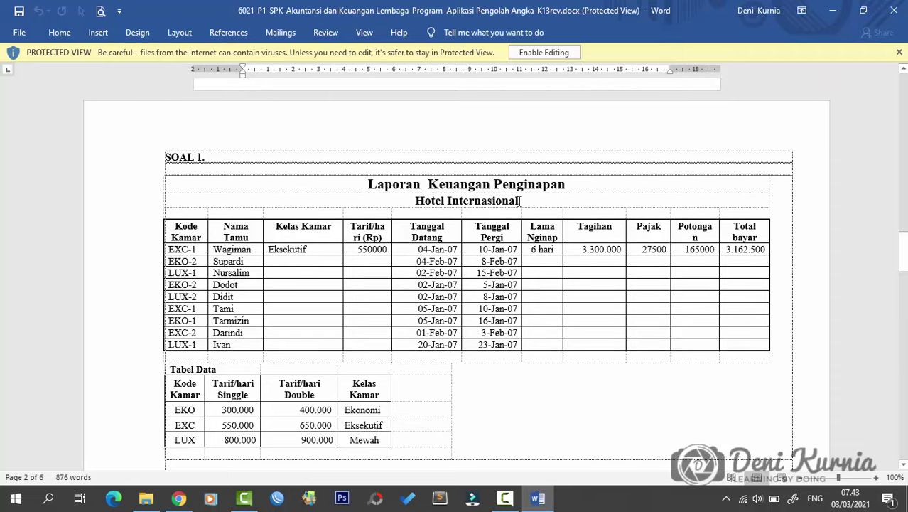
pyautogui.scroll(-2, 521, 202)
pyautogui.scroll(-1, 521, 203)
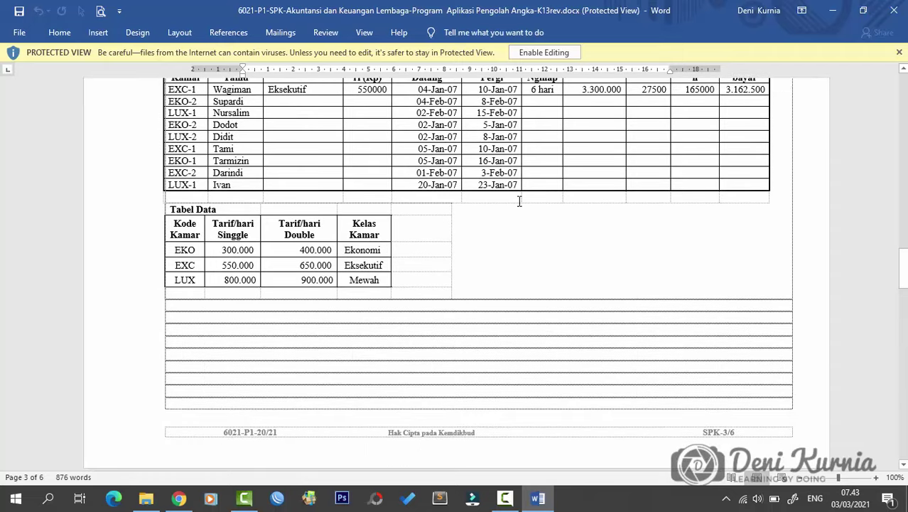
pyautogui.scroll(1, 521, 202)
pyautogui.scroll(1, 486, 149)
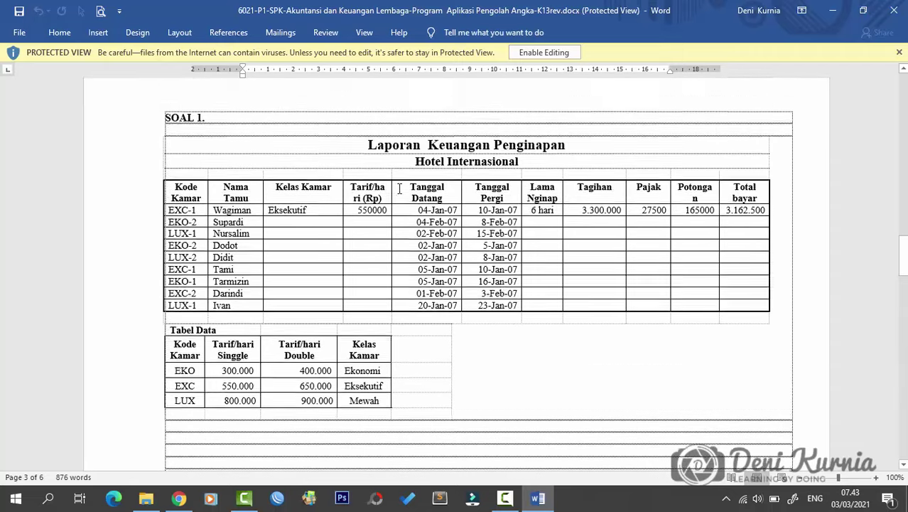
pyautogui.scroll(-1, 399, 188)
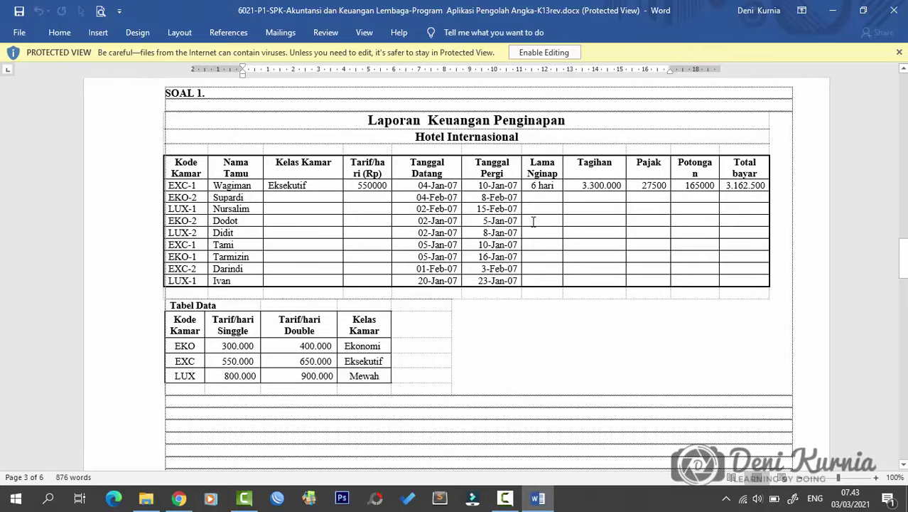
pyautogui.scroll(-3, 575, 326)
pyautogui.scroll(-4, 575, 326)
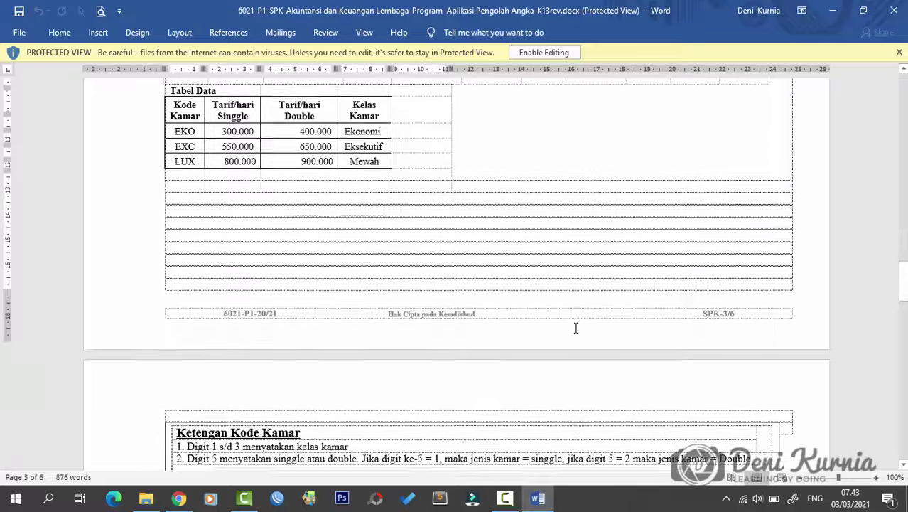
pyautogui.scroll(3, 575, 327)
pyautogui.scroll(3, 575, 327)
pyautogui.scroll(1, 575, 328)
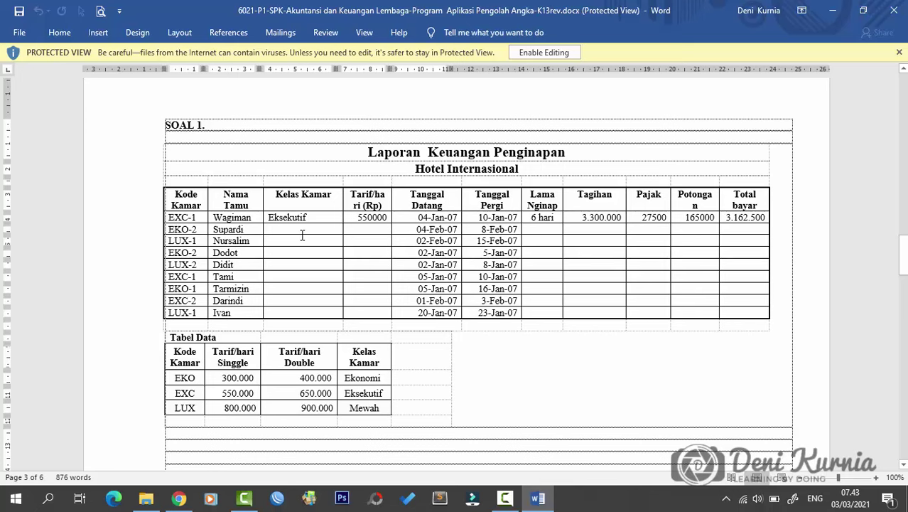
pyautogui.scroll(-3, 700, 256)
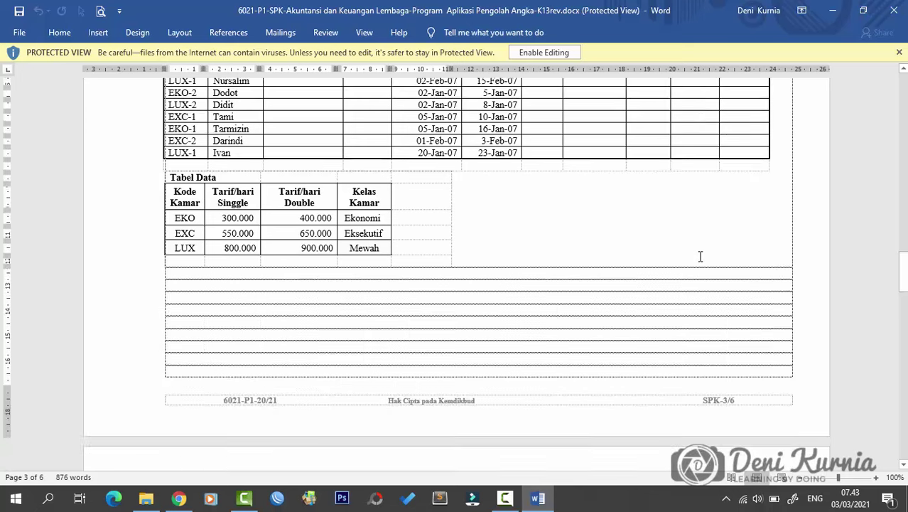
pyautogui.scroll(3, 700, 257)
pyautogui.scroll(-8, 700, 262)
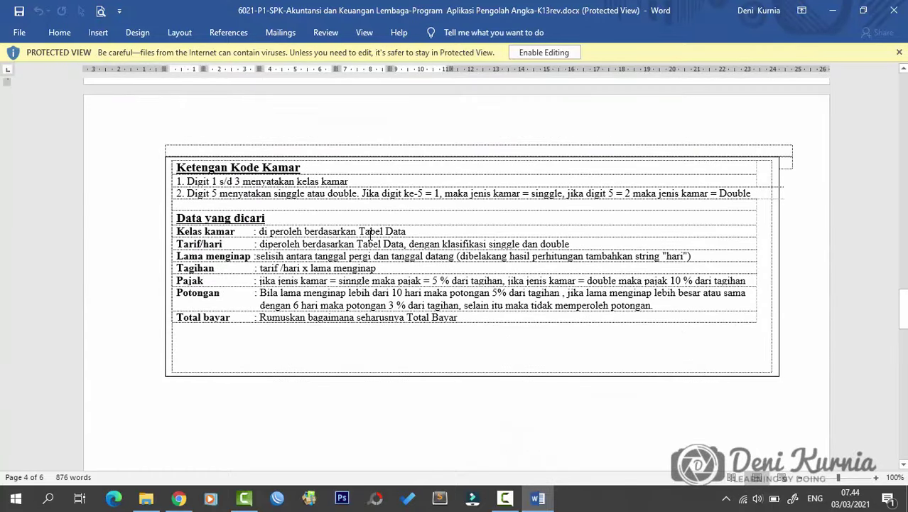
# Scroll back to show the whole Soal 1 Hotel Internasional table with its Tabel Data
pyautogui.scroll(2, 634, 216)
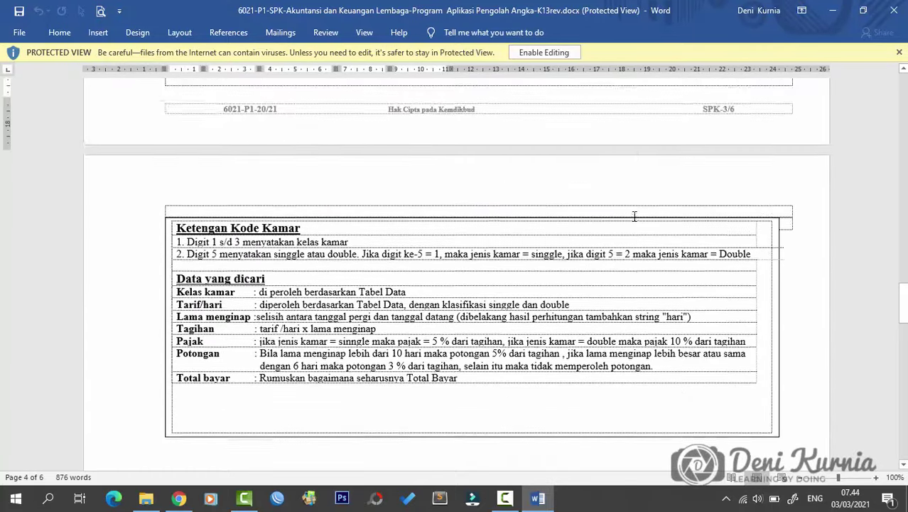
pyautogui.scroll(3, 634, 216)
pyautogui.scroll(3, 634, 216)
pyautogui.scroll(4, 634, 216)
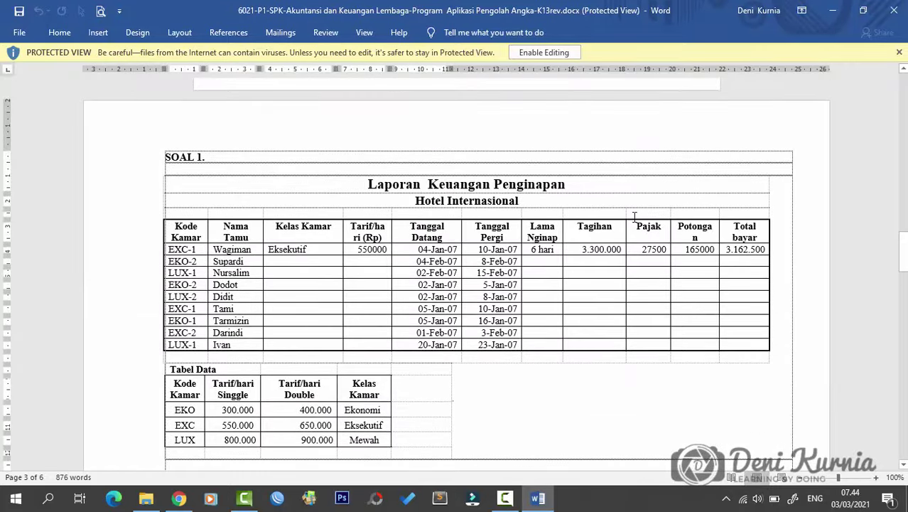
pyautogui.scroll(-2, 634, 216)
pyautogui.scroll(1, 635, 221)
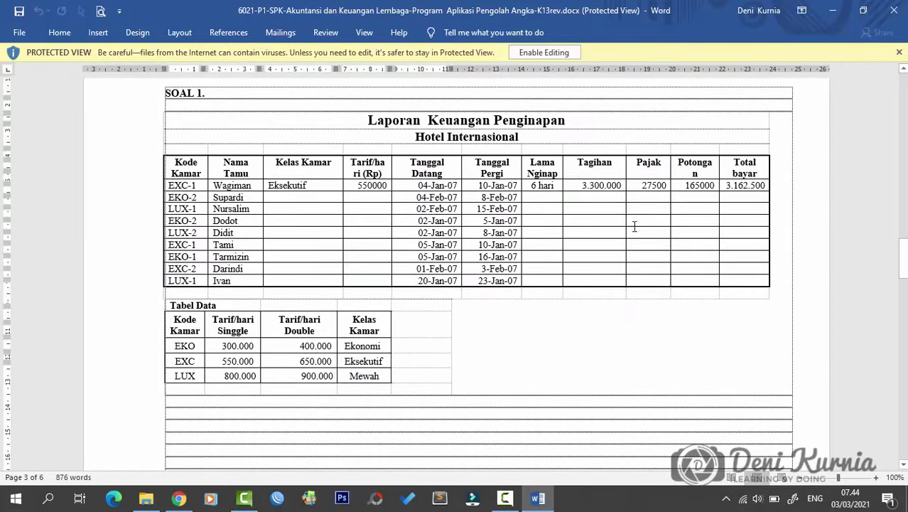
pyautogui.scroll(-6, 635, 226)
pyautogui.scroll(-4, 635, 226)
pyautogui.scroll(1, 635, 226)
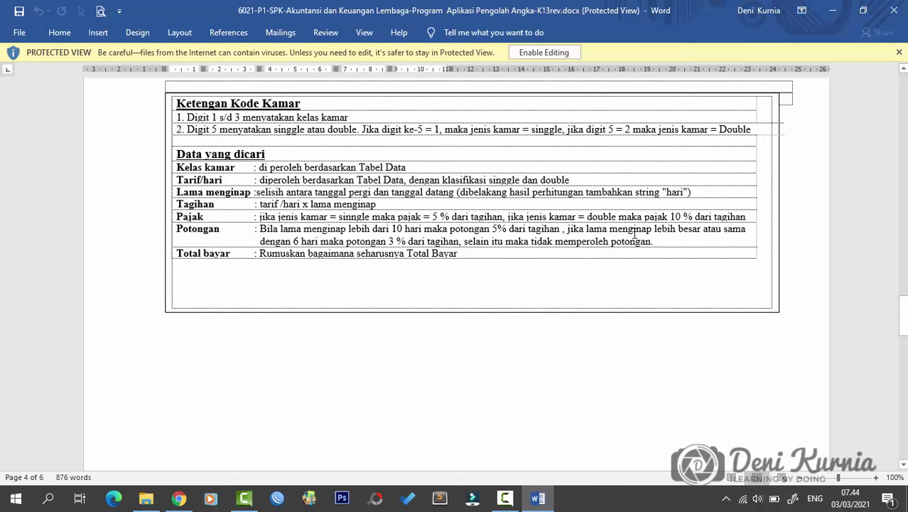
pyautogui.scroll(3, 634, 234)
pyautogui.scroll(6, 635, 234)
pyautogui.scroll(3, 635, 235)
pyautogui.scroll(2, 634, 233)
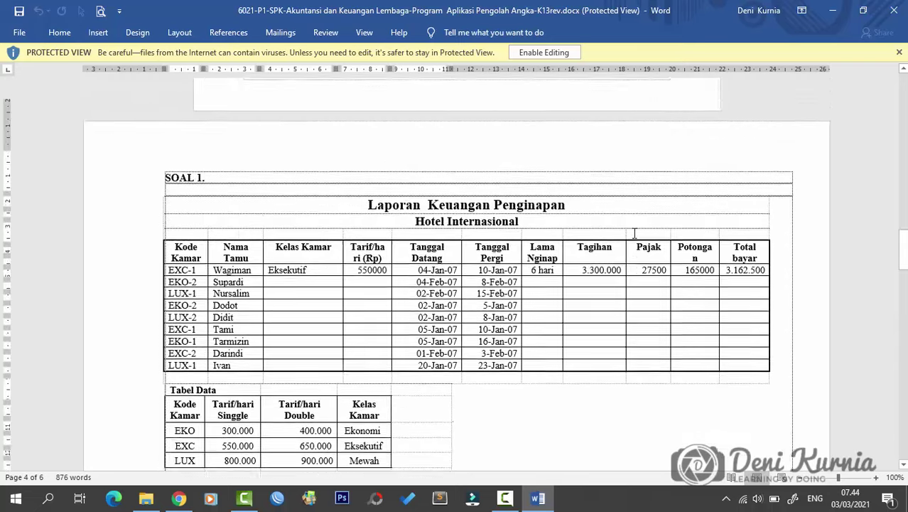
pyautogui.scroll(-3, 634, 233)
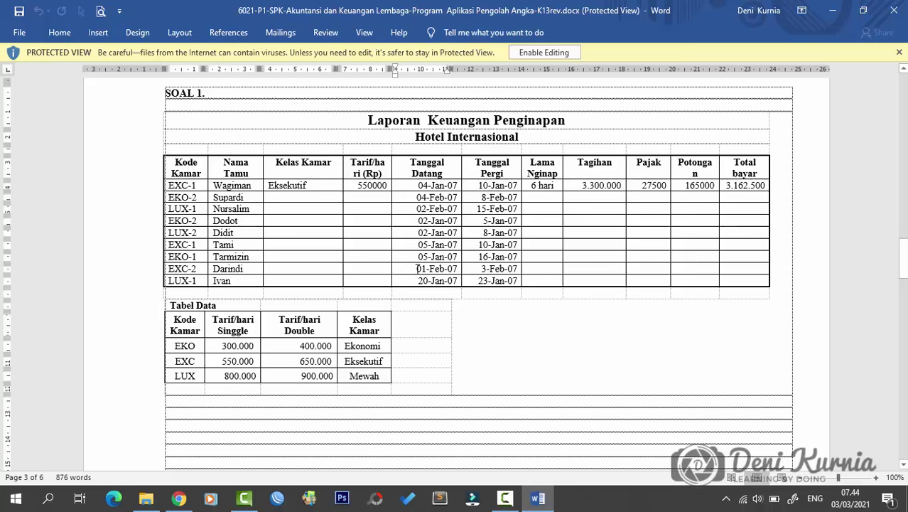
pyautogui.scroll(1, 450, 346)
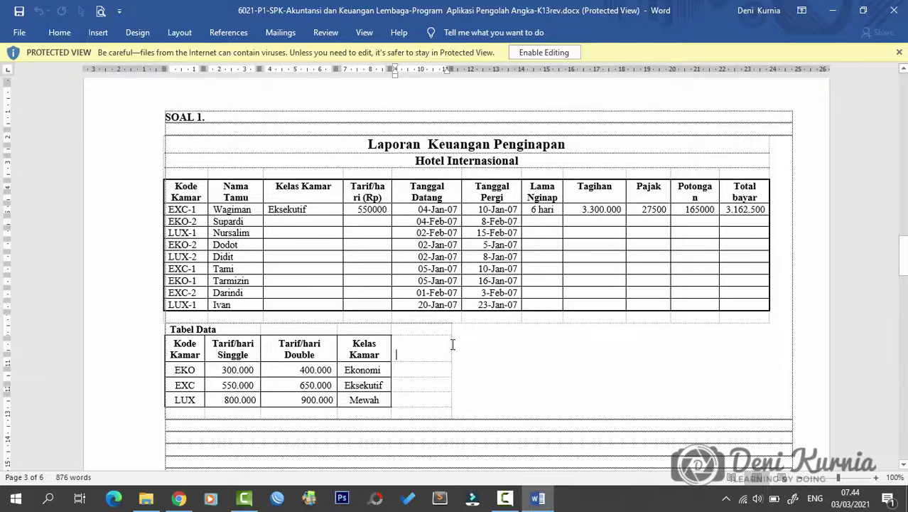
pyautogui.scroll(-1, 452, 344)
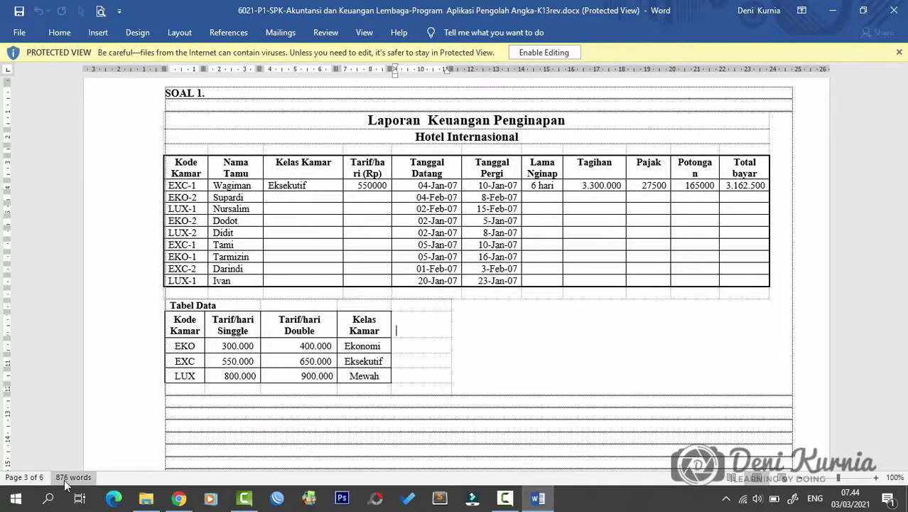
# Launch Excel from a Start search for 'ex', create a Blank workbook, and return to Word
pyautogui.click(15, 498)
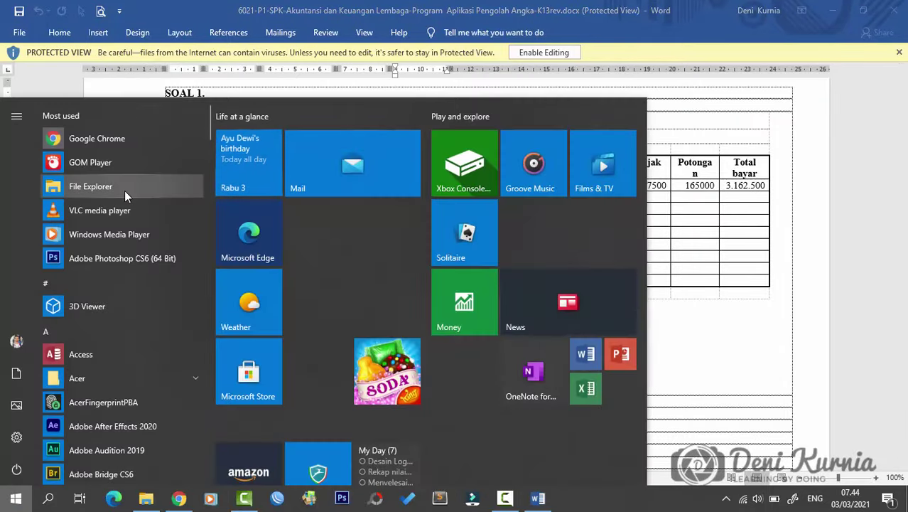
pyautogui.write('ex')
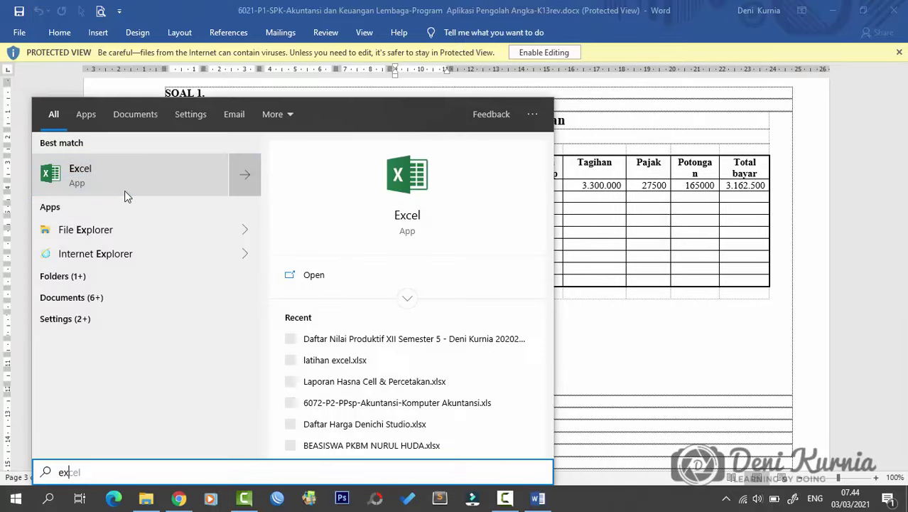
pyautogui.click(124, 190)
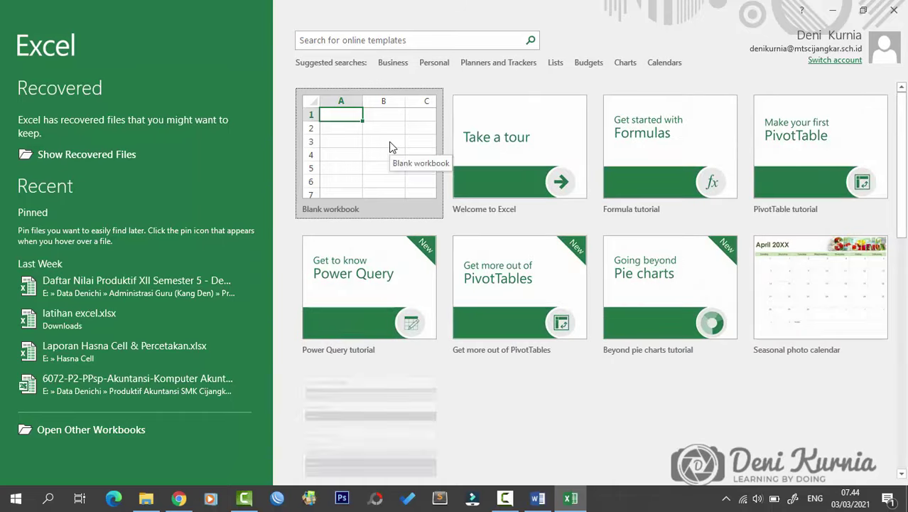
pyautogui.click(390, 146)
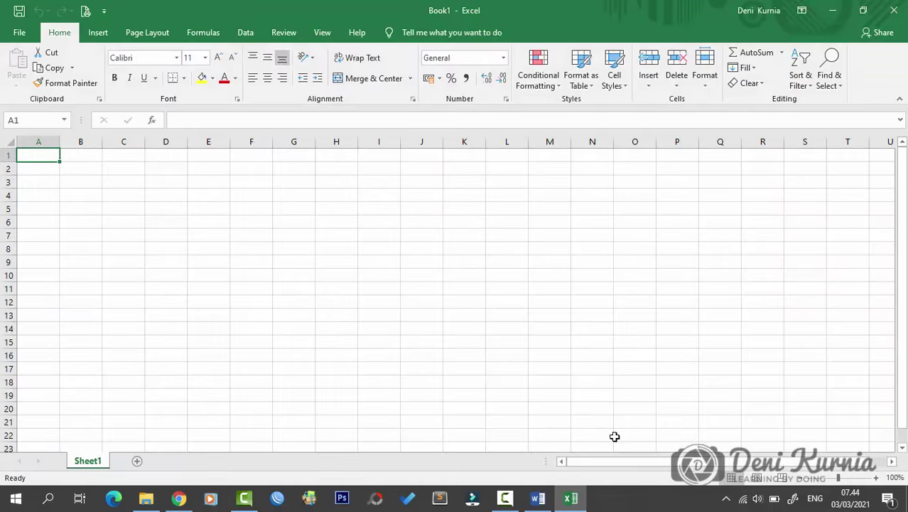
pyautogui.click(553, 498)
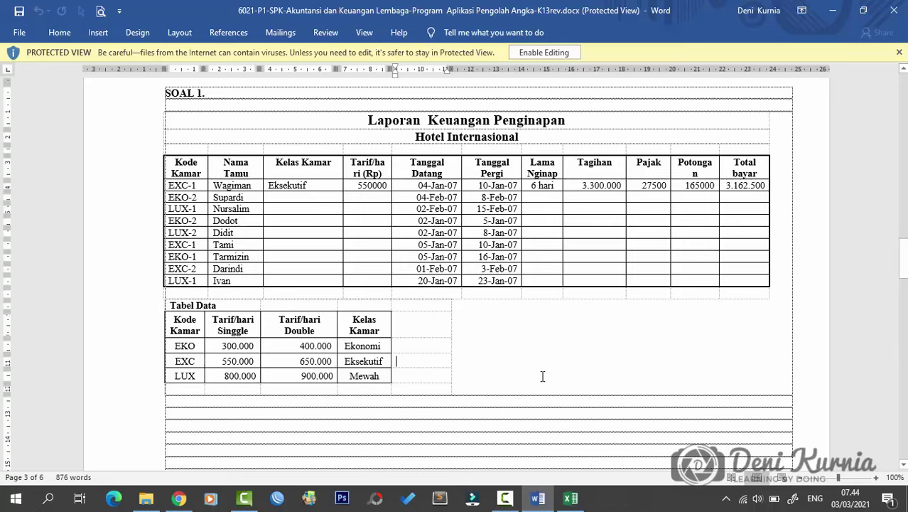
# Try selecting the SOAL 1 layout table starting from the report title row
pyautogui.scroll(-1, 541, 373)
pyautogui.scroll(2, 542, 376)
pyautogui.scroll(-3, 542, 376)
pyautogui.scroll(2, 542, 376)
pyautogui.click(201, 125)
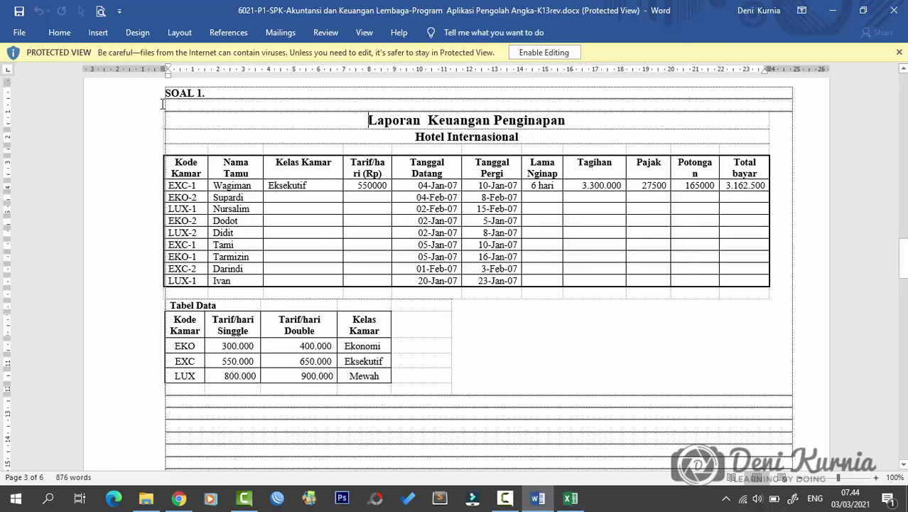
pyautogui.hotkey('shift', 'Down')
pyautogui.hotkey('shift', 'Down')
pyautogui.hotkey('shift', 'Down')
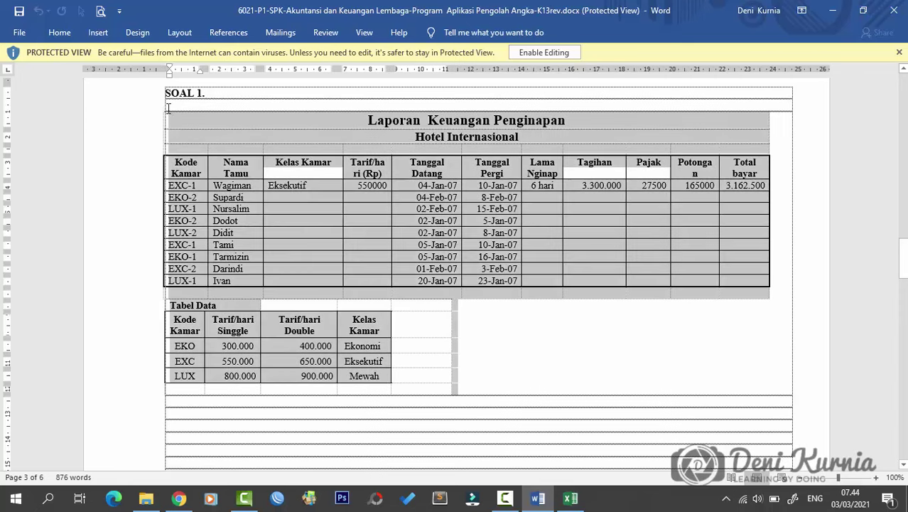
pyautogui.click(246, 105)
pyautogui.click(186, 172)
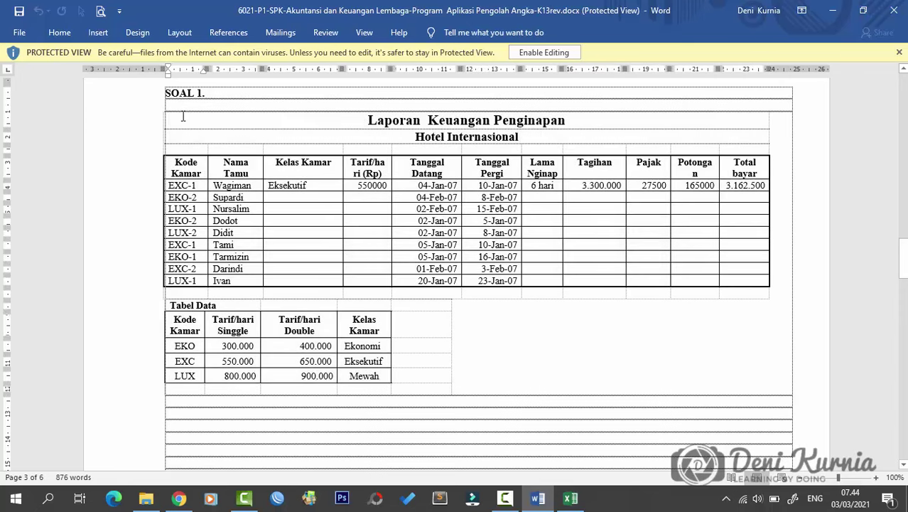
pyautogui.scroll(4, 192, 156)
pyautogui.scroll(3, 196, 176)
pyautogui.scroll(-4, 187, 214)
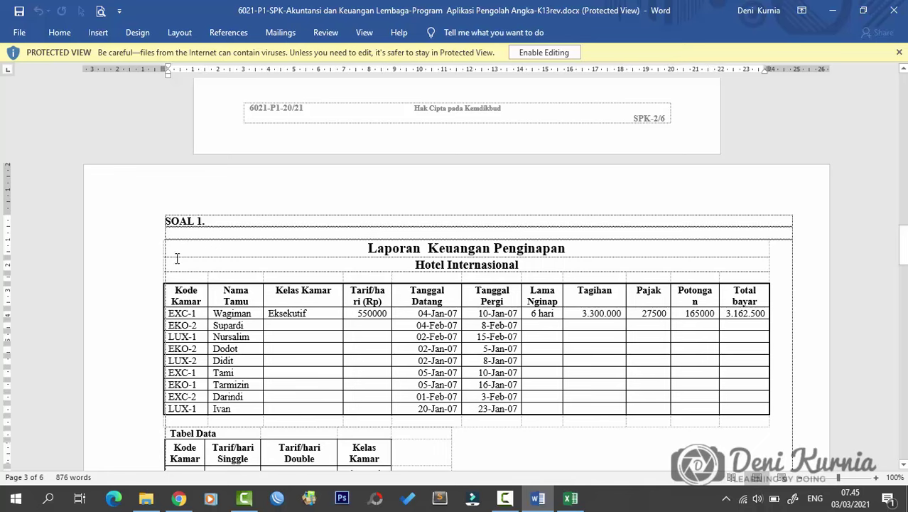
pyautogui.scroll(-3, 177, 258)
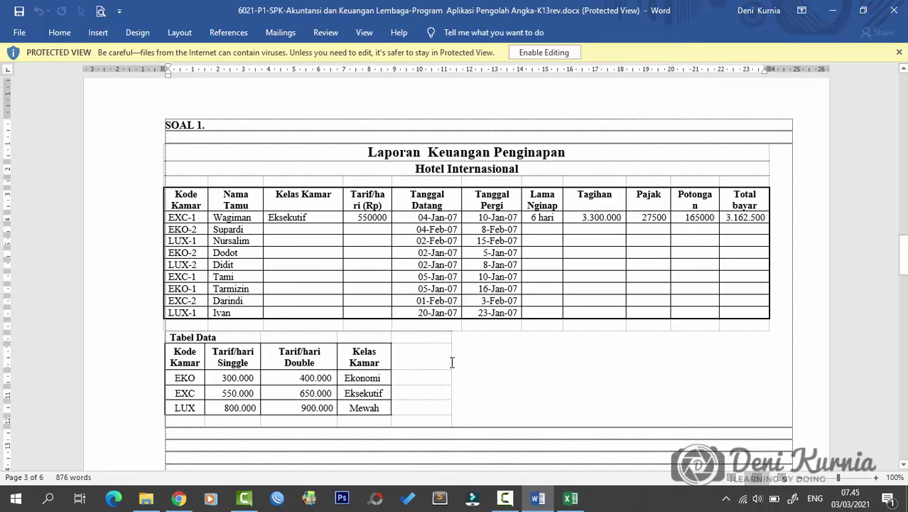
# Select the report title, main hotel table and Tabel Data together and copy them
pyautogui.moveTo(175, 139); pyautogui.dragTo(435, 338)
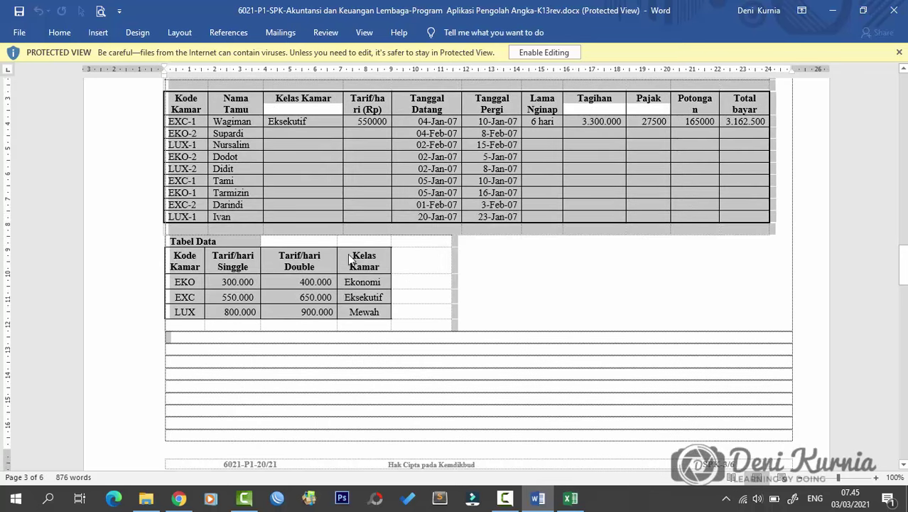
pyautogui.rightClick(246, 168)
pyautogui.click(262, 198)
pyautogui.click(523, 294)
pyautogui.scroll(2, 523, 294)
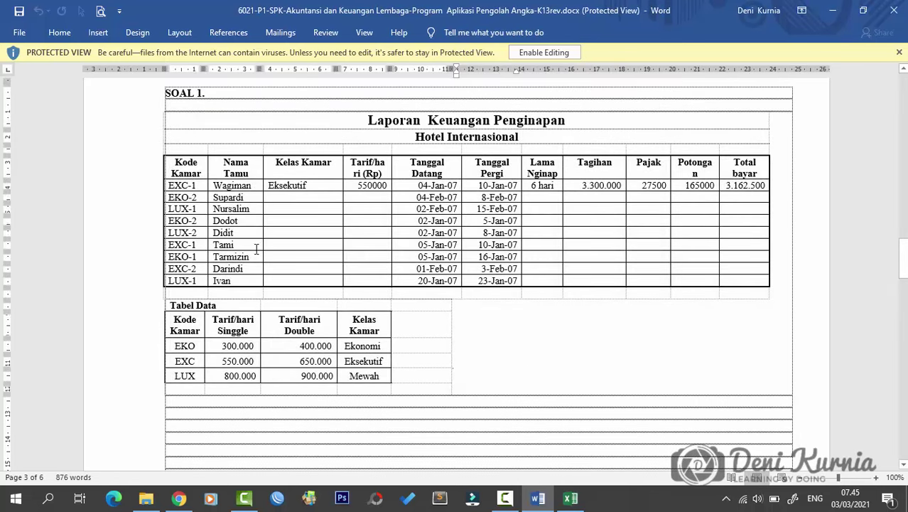
# Paste the copied Word report and Tabel Data into Book1, accepting the size warning
pyautogui.click(571, 497)
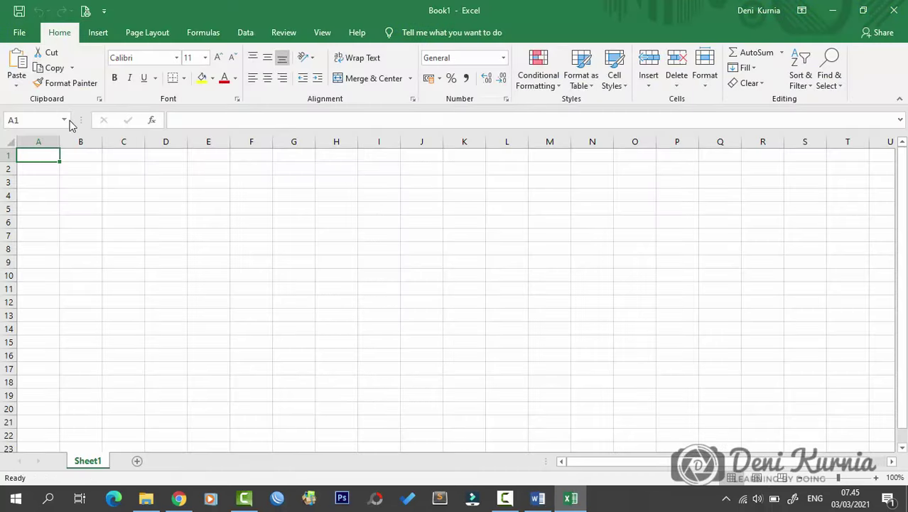
pyautogui.click(5, 145)
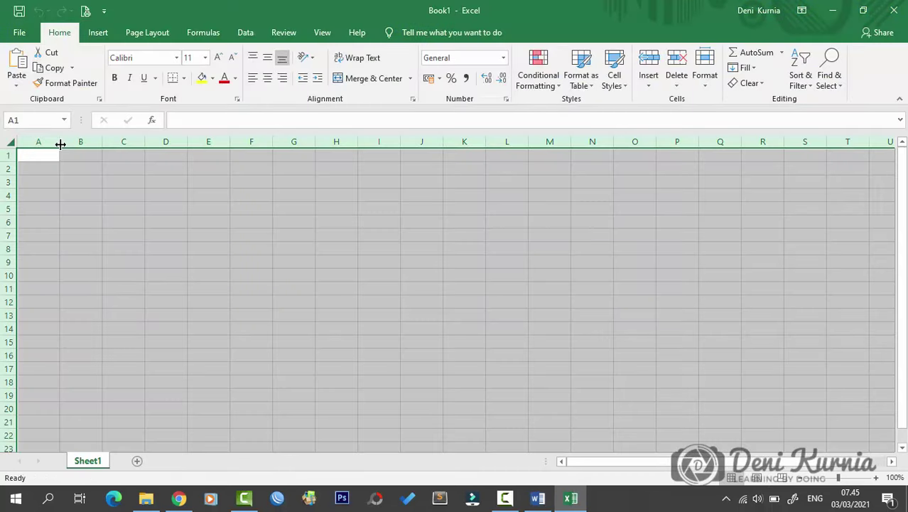
pyautogui.hotkey('ctrl', 'v')
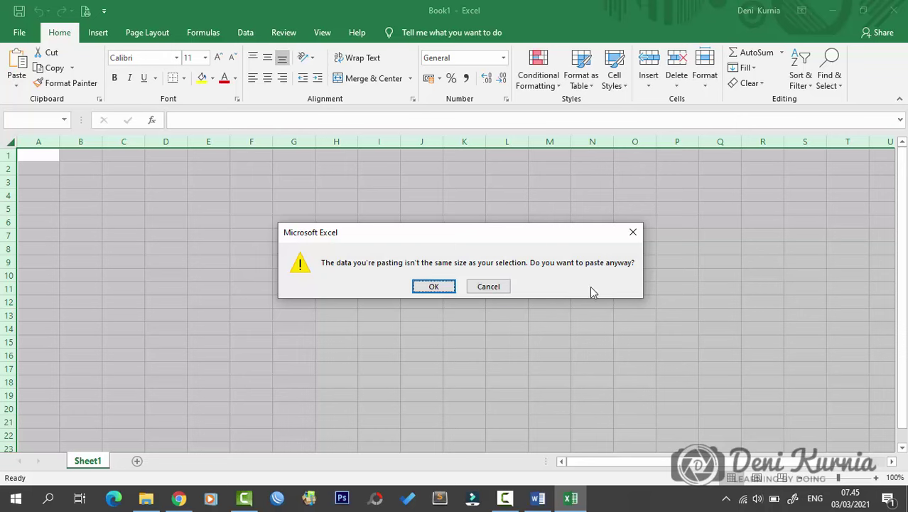
pyautogui.click(433, 286)
pyautogui.click(439, 216)
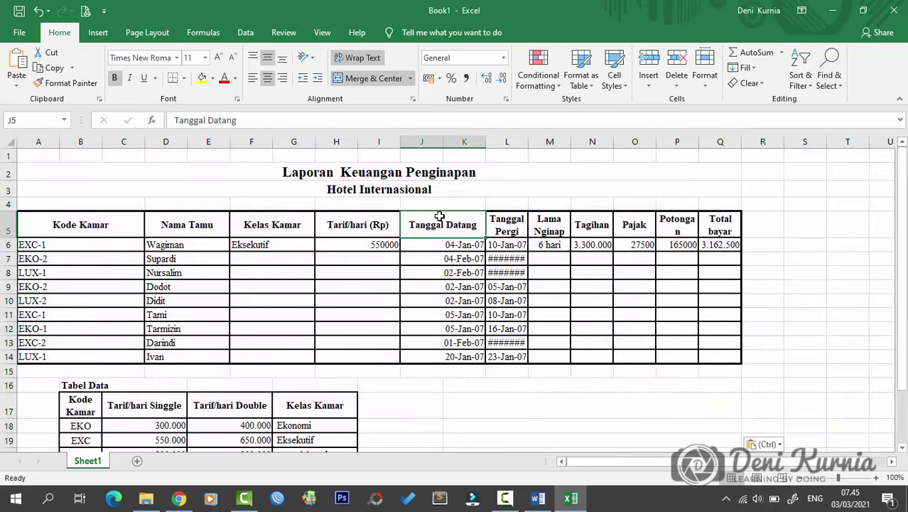
# Autofit column L so its dates display, then check the Hotel Internasional title cell
pyautogui.doubleClick(522, 143)
pyautogui.click(524, 199)
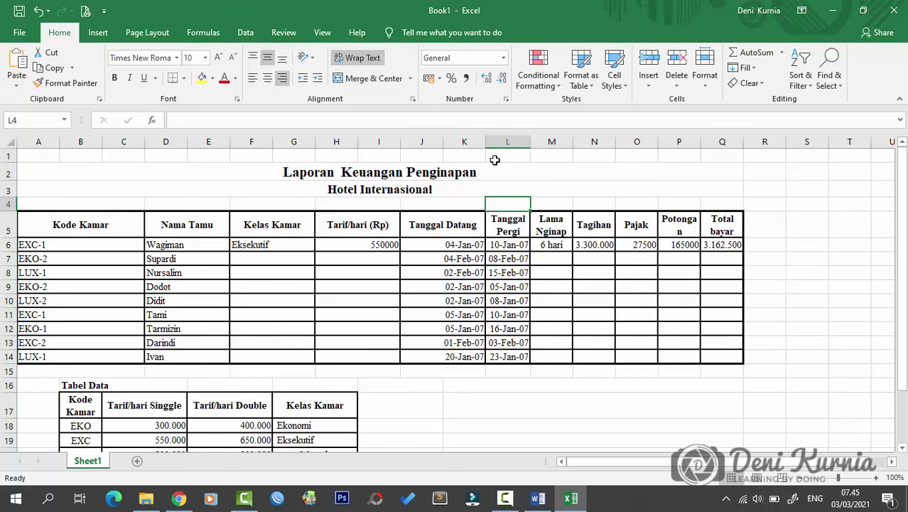
pyautogui.click(168, 186)
pyautogui.scroll(-3, 257, 246)
pyautogui.scroll(-1, 257, 247)
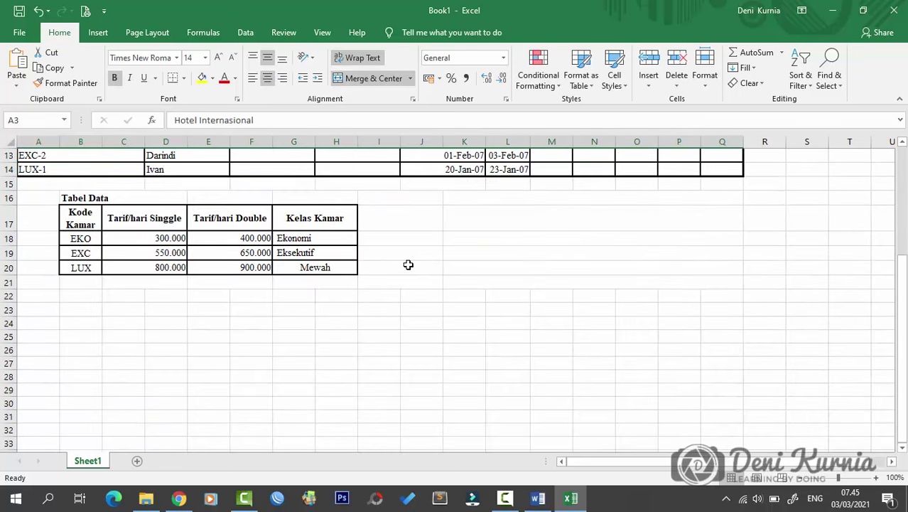
pyautogui.scroll(3, 408, 264)
pyautogui.scroll(1, 408, 264)
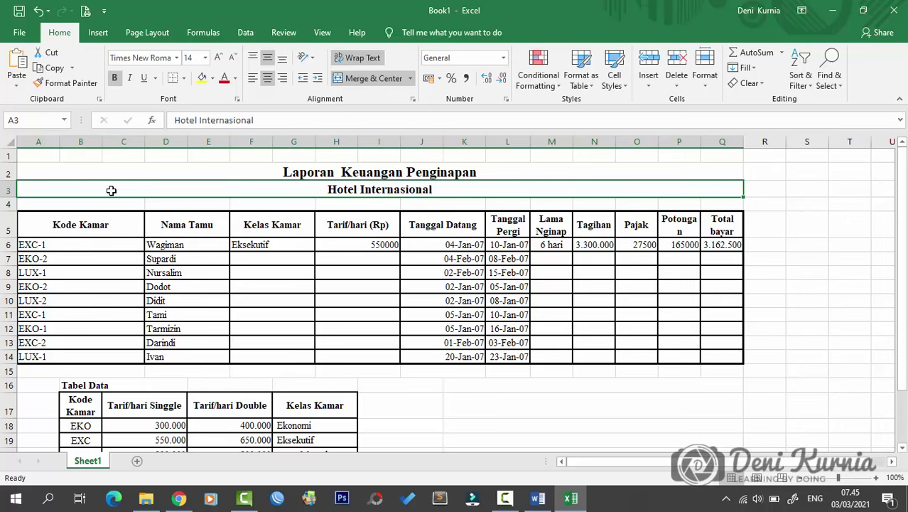
# Select column B and scroll through the pasted report to check it
pyautogui.click(76, 136)
pyautogui.scroll(-1, 126, 245)
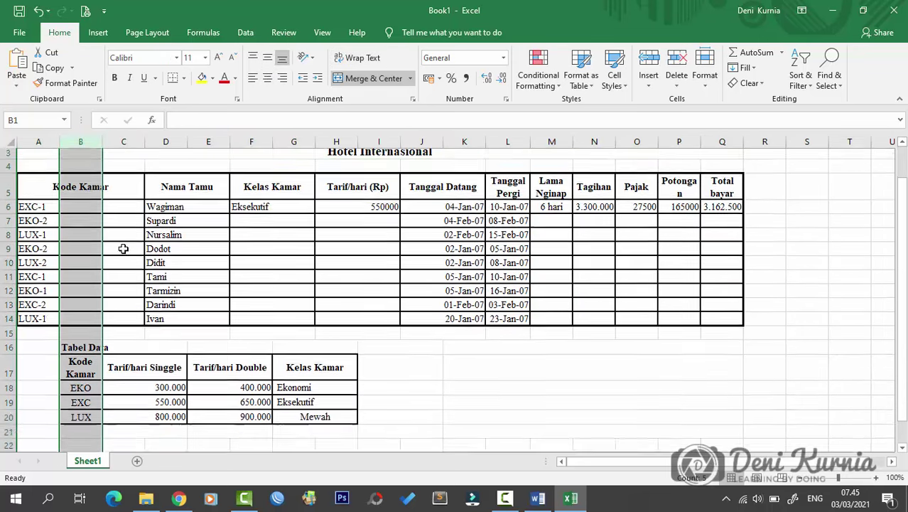
pyautogui.scroll(-2, 124, 253)
pyautogui.scroll(2, 123, 298)
pyautogui.scroll(-1, 122, 330)
pyautogui.scroll(1, 122, 298)
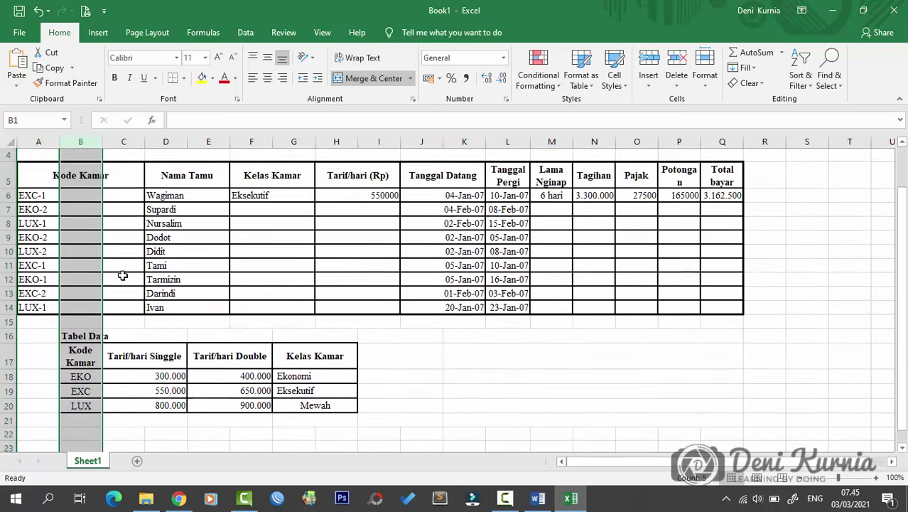
pyautogui.scroll(1, 121, 271)
pyautogui.scroll(1, 121, 271)
# Check cells A4 to A8, then select the whole report range A1:Q20
pyautogui.click(125, 205)
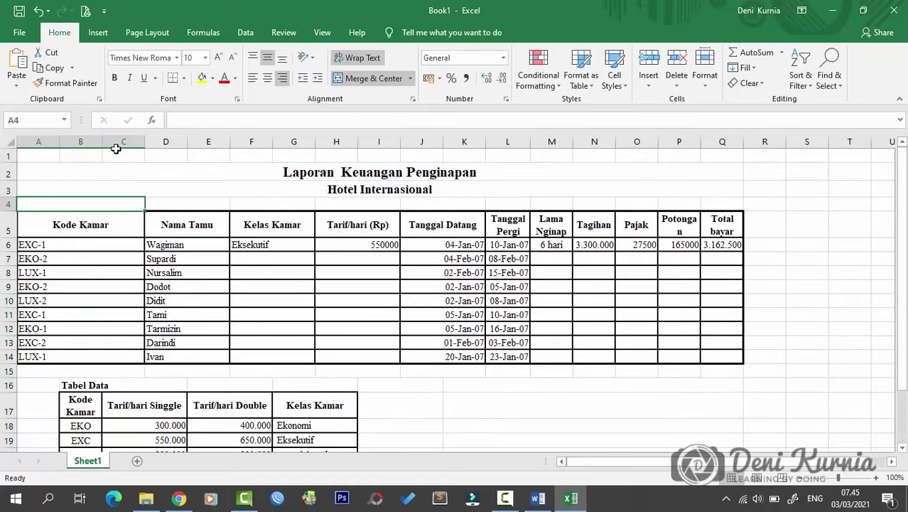
pyautogui.click(81, 186)
pyautogui.click(79, 226)
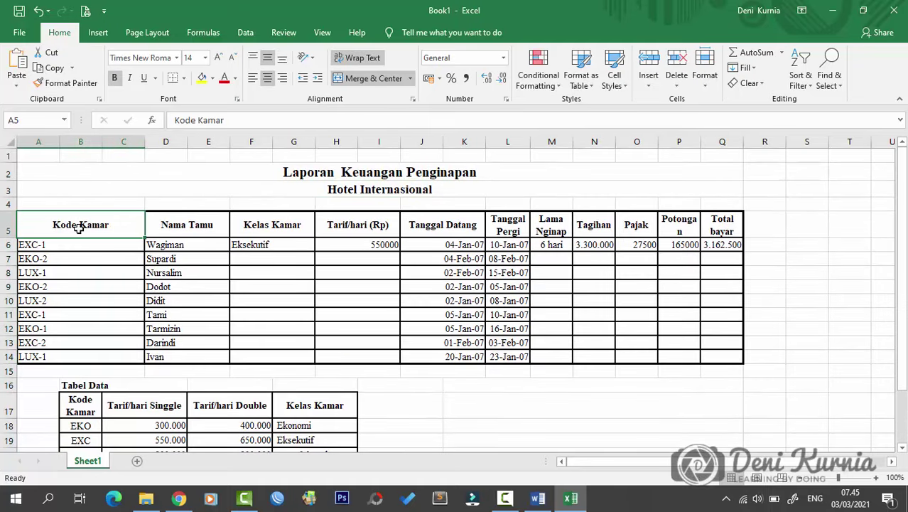
pyautogui.click(88, 270)
pyautogui.scroll(-3, 568, 343)
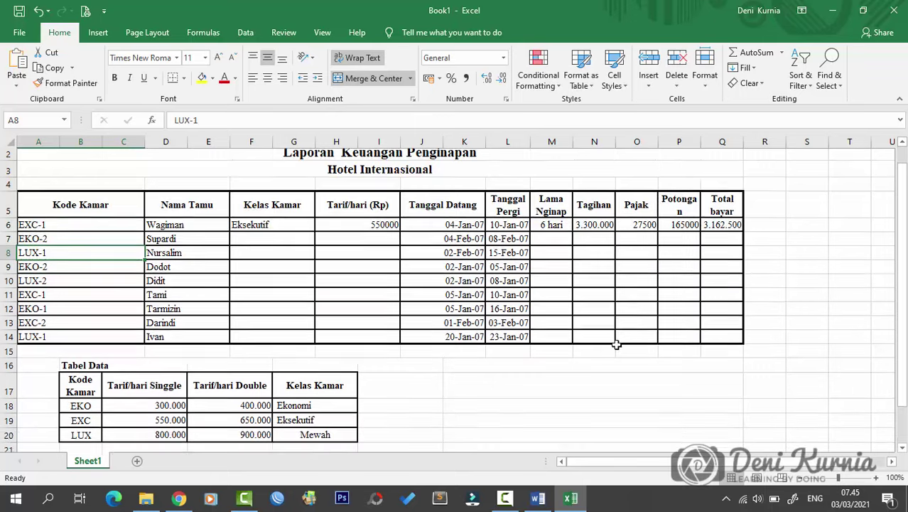
pyautogui.scroll(1, 616, 341)
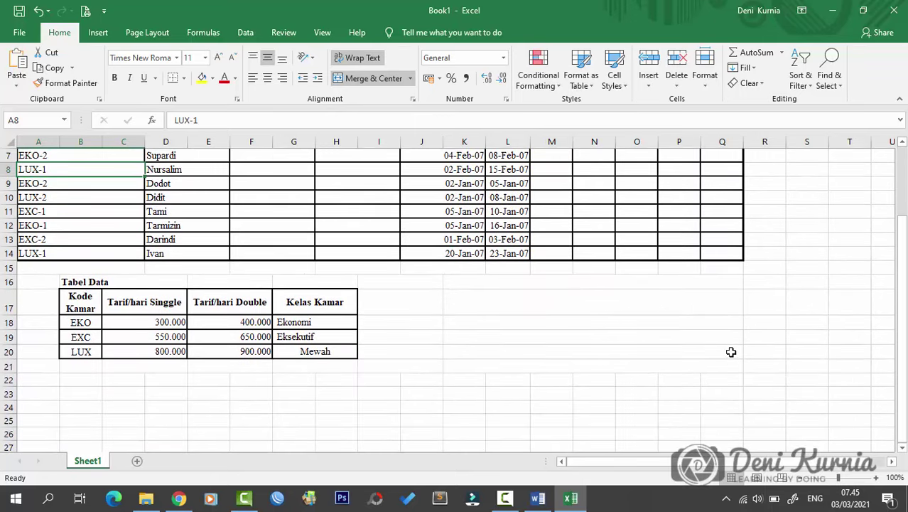
pyautogui.moveTo(730, 351); pyautogui.dragTo(10, 24)
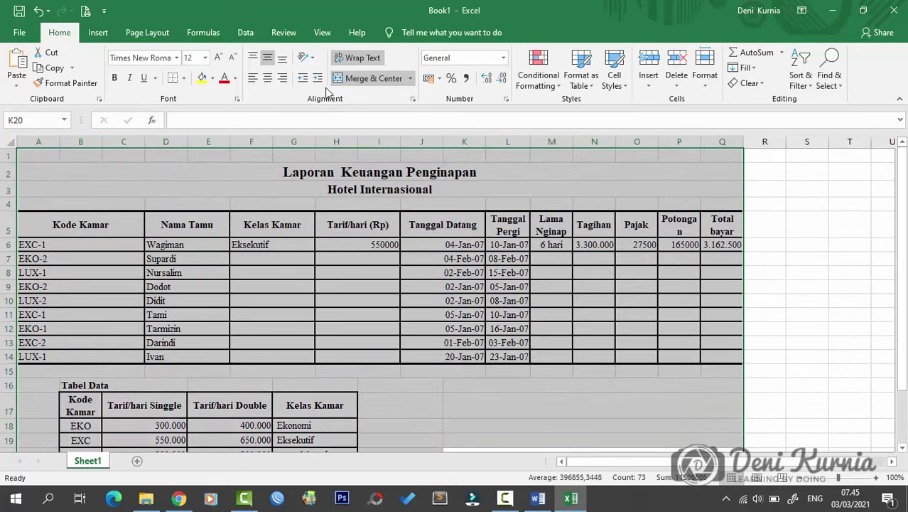
# Unmerge every merged cell in the A1:Q20 report range
pyautogui.scroll(-3, 352, 83)
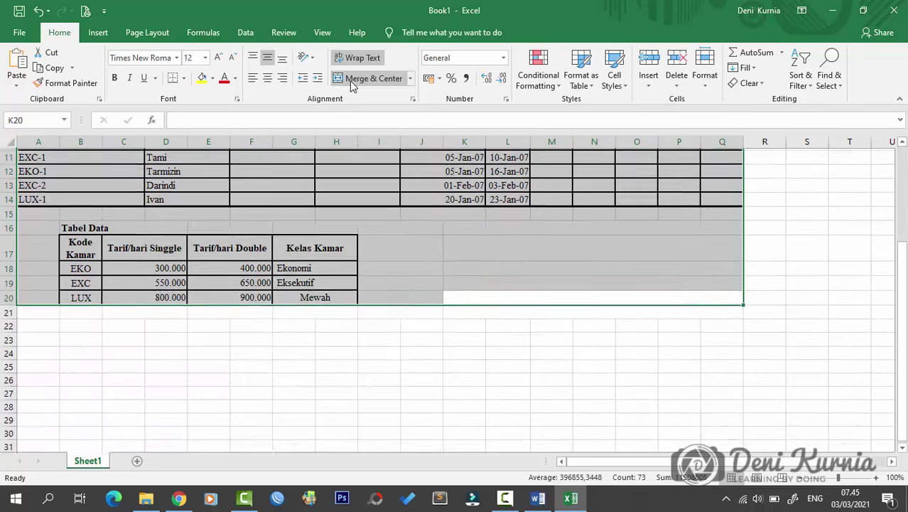
pyautogui.click(366, 269)
pyautogui.scroll(3, 361, 252)
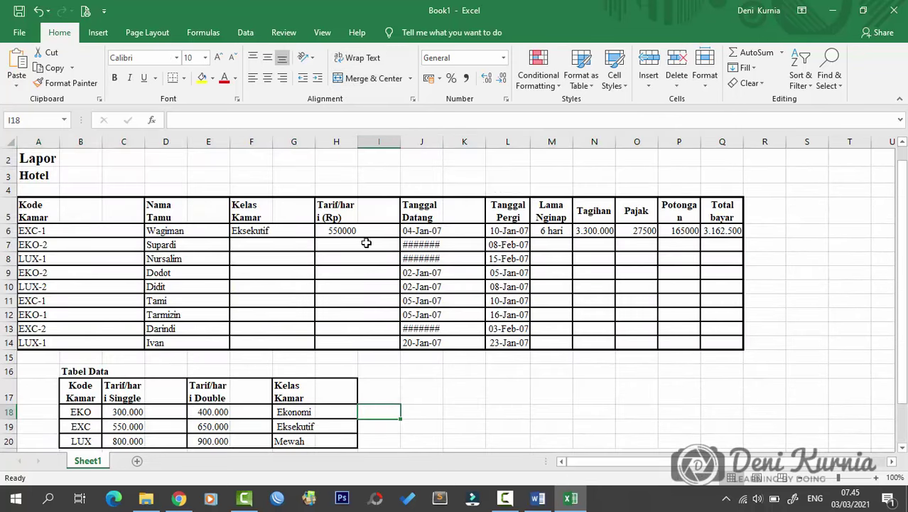
pyautogui.click(77, 244)
pyautogui.click(76, 208)
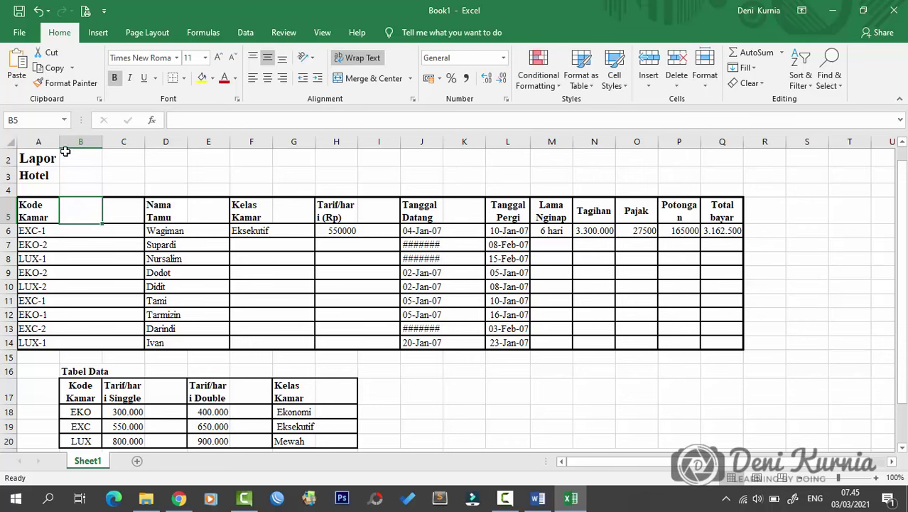
# Widen column A to about 10.86 so 'Laporan' shows more fully
pyautogui.moveTo(64, 139); pyautogui.dragTo(71, 139)
pyautogui.click(127, 271)
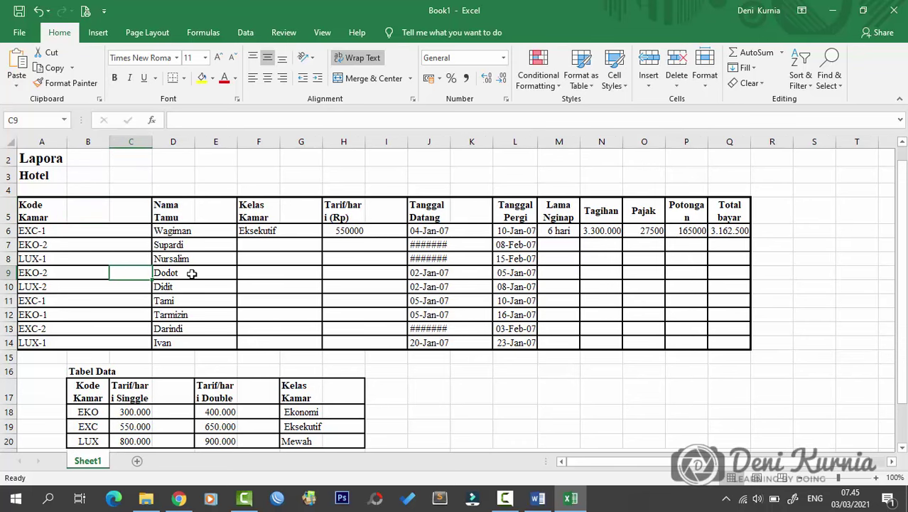
pyautogui.scroll(1, 188, 270)
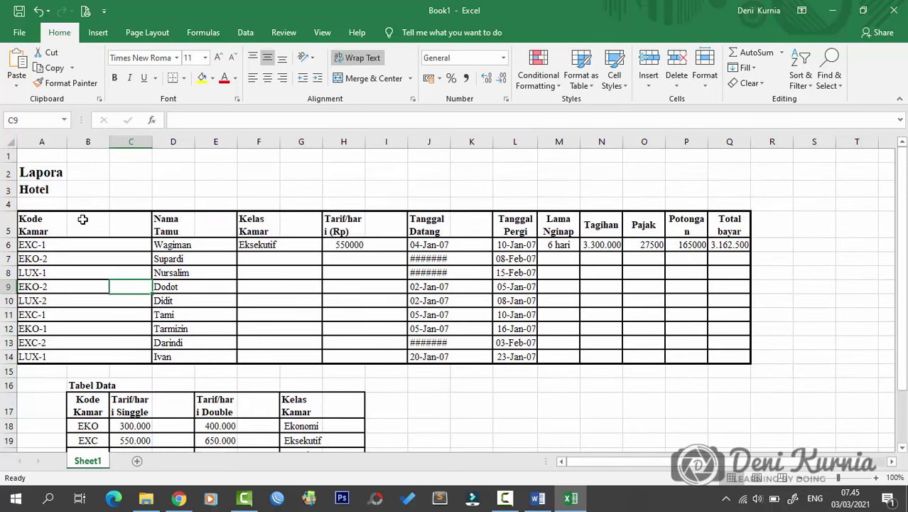
pyautogui.moveTo(67, 142); pyautogui.dragTo(74, 141)
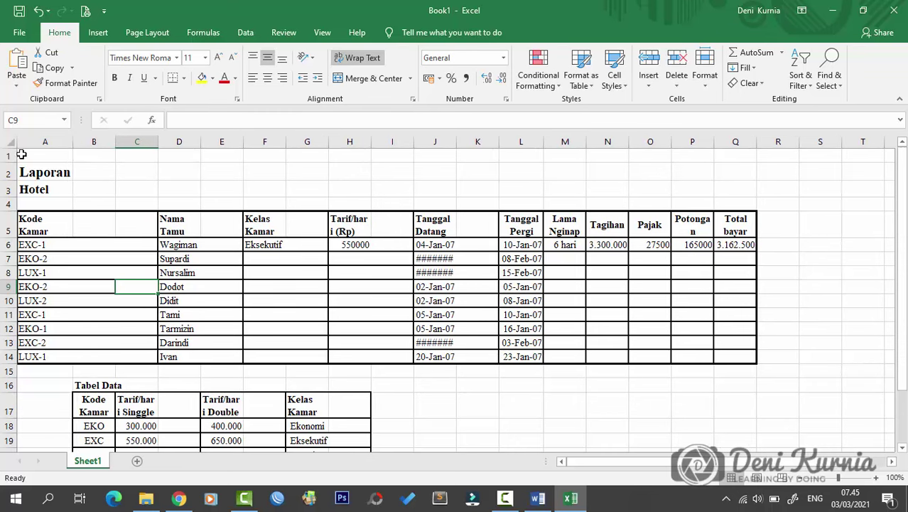
pyautogui.click(85, 299)
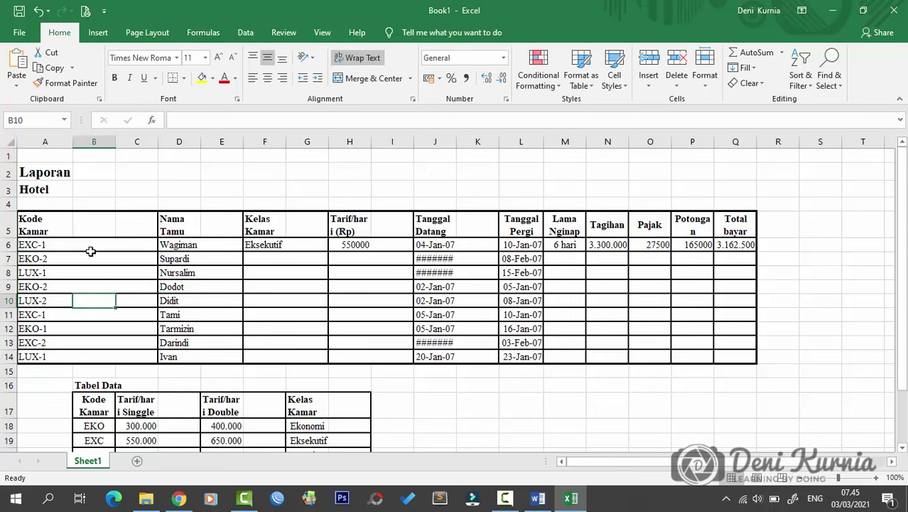
pyautogui.click(89, 245)
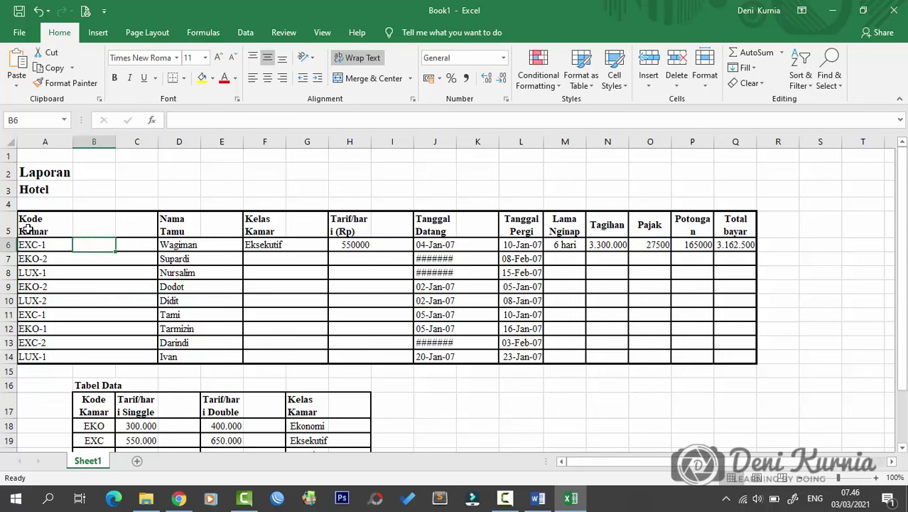
# Delete the empty cells B5:C14, shifting the table left
pyautogui.moveTo(37, 224)
pyautogui.mouseDown()
pyautogui.moveTo(126, 275)
pyautogui.moveTo(118, 355)
pyautogui.mouseUp()
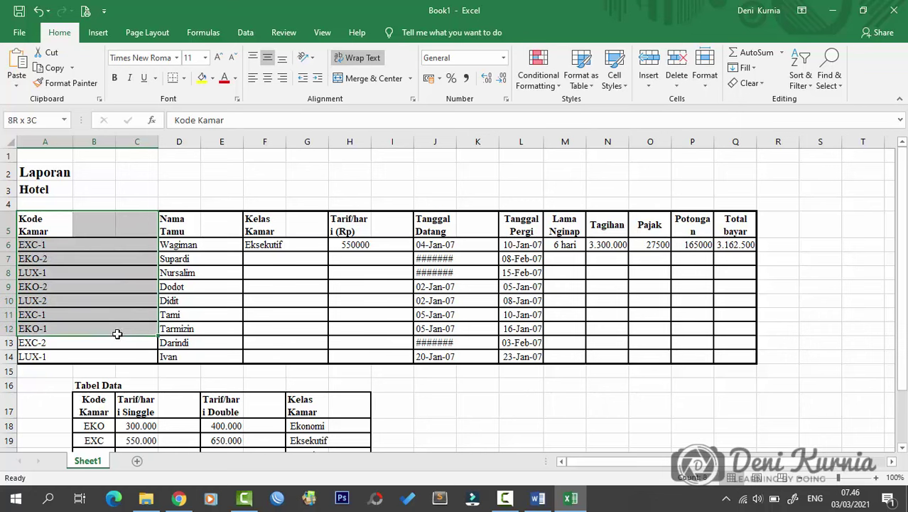
pyautogui.click(98, 140)
pyautogui.click(137, 141)
pyautogui.click(81, 296)
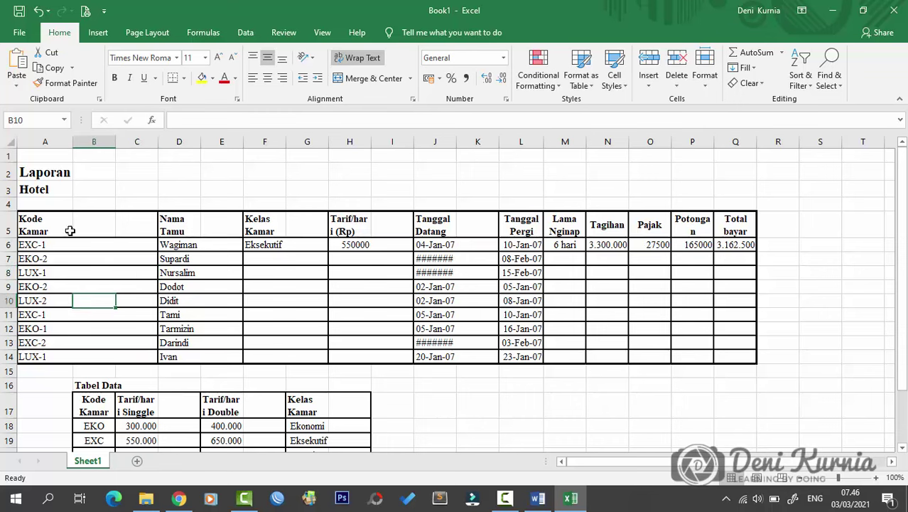
pyautogui.moveTo(89, 226); pyautogui.dragTo(137, 353)
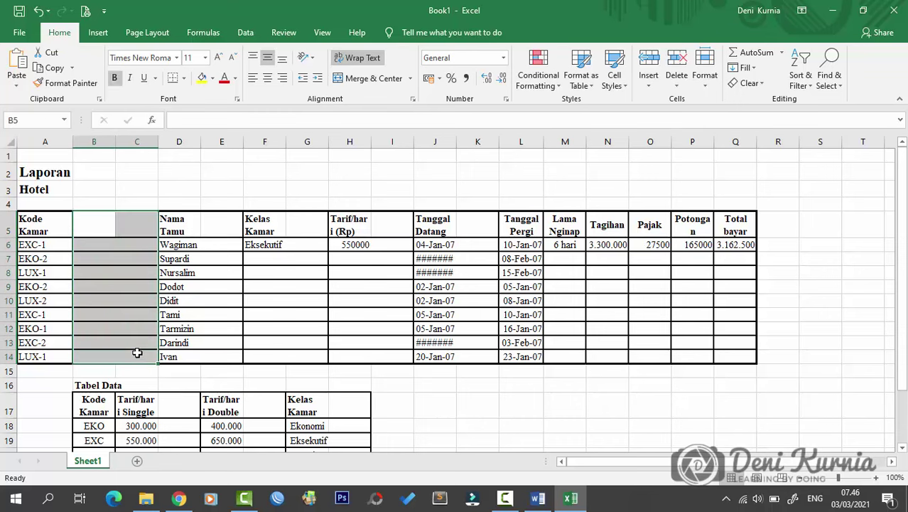
pyautogui.rightClick(137, 353)
pyautogui.click(171, 195)
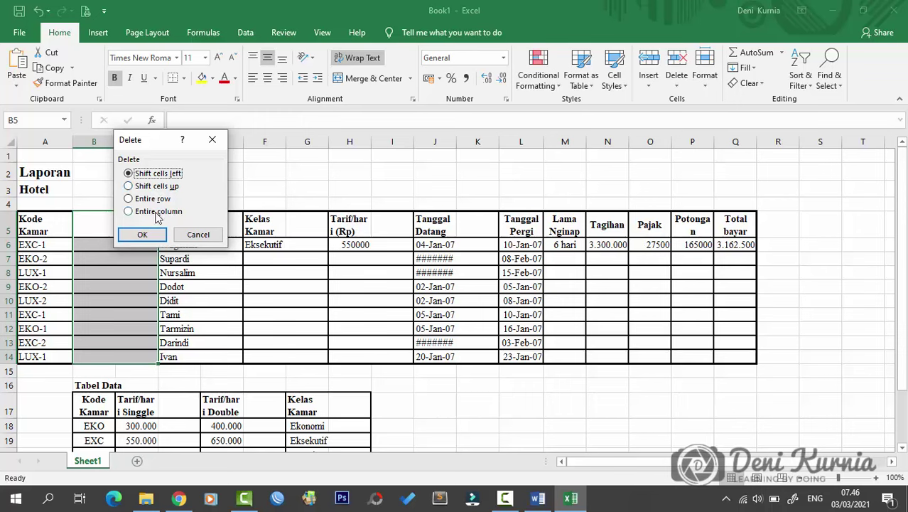
pyautogui.click(142, 235)
# Delete the empty gap columns after Nama Tamu and after Kelas Kamar, shifting cells left
pyautogui.click(222, 272)
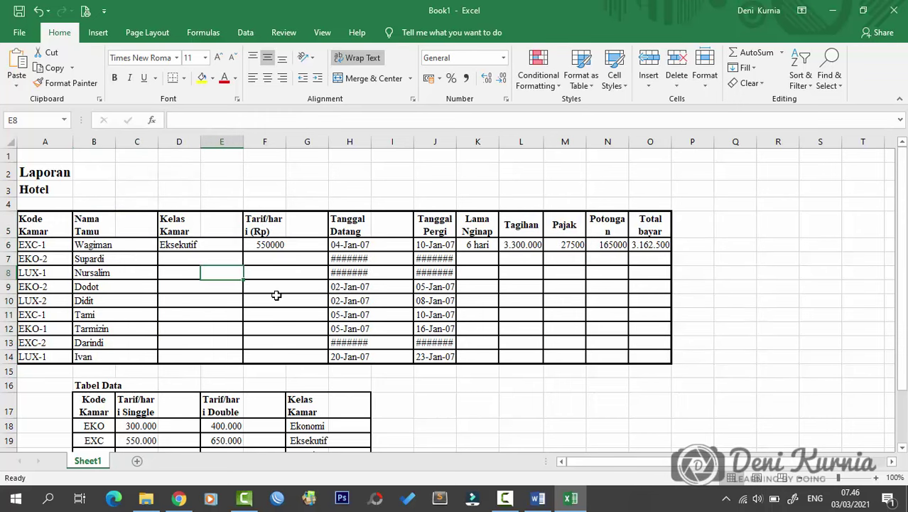
pyautogui.moveTo(129, 226); pyautogui.dragTo(138, 356)
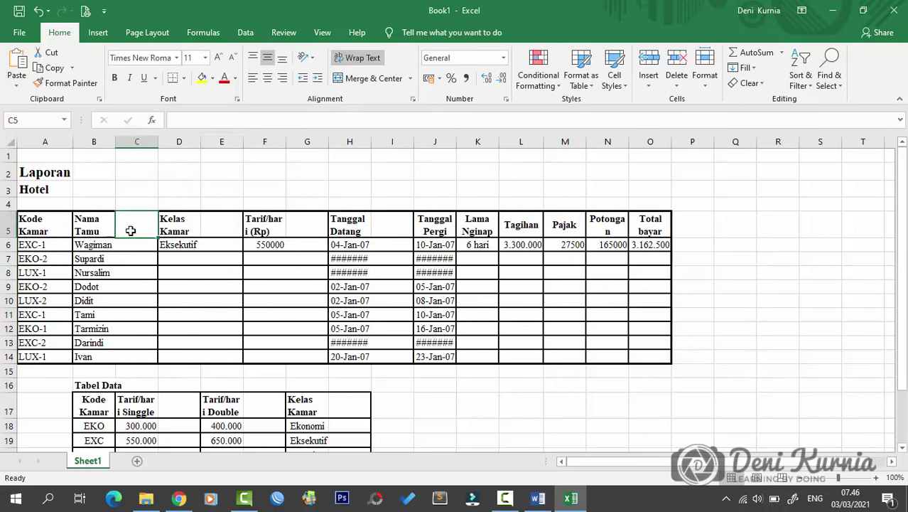
pyautogui.rightClick(140, 355)
pyautogui.click(190, 197)
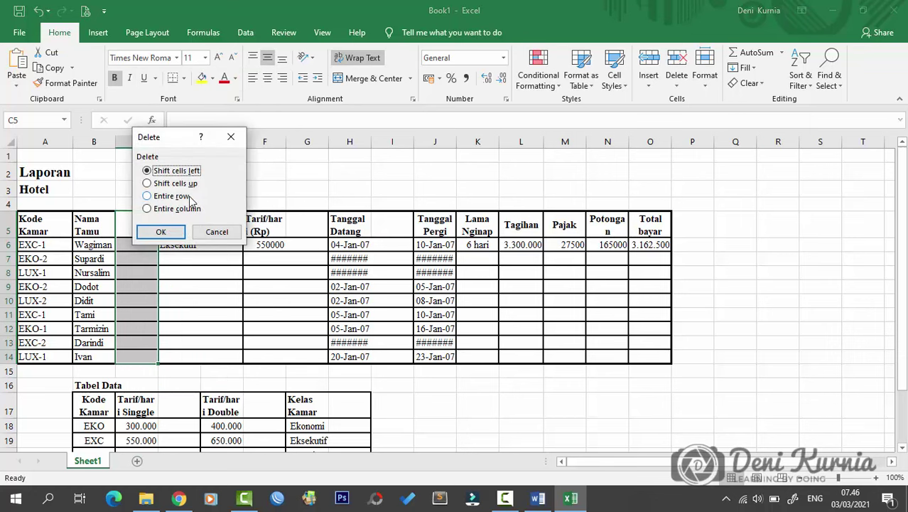
pyautogui.click(181, 232)
pyautogui.click(179, 225)
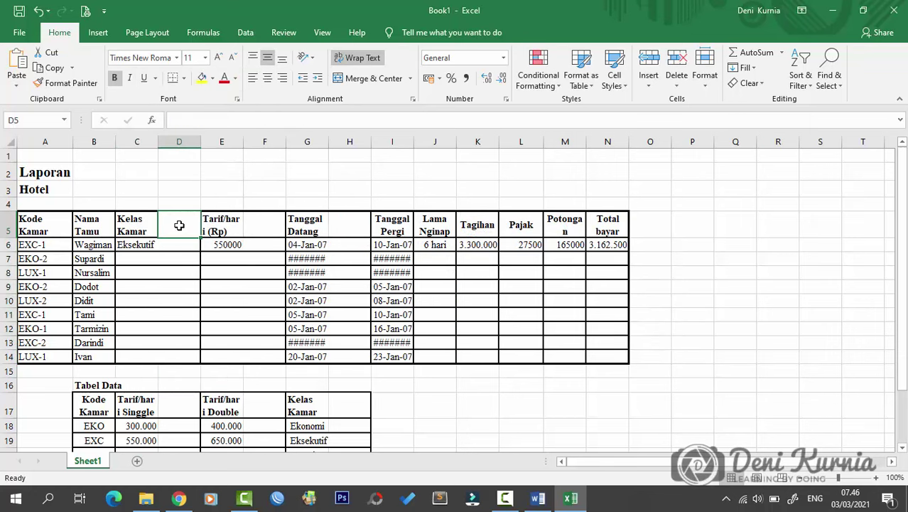
pyautogui.moveTo(171, 219); pyautogui.dragTo(176, 357)
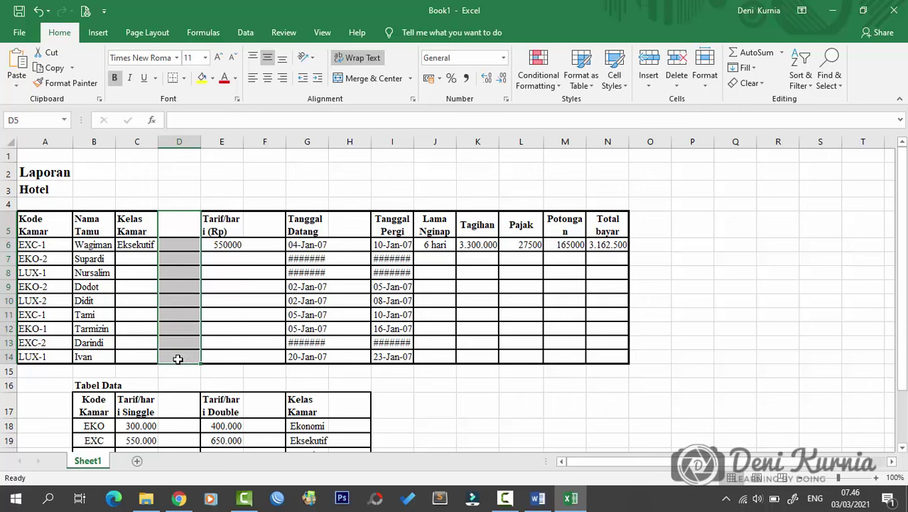
pyautogui.rightClick(177, 357)
pyautogui.click(213, 202)
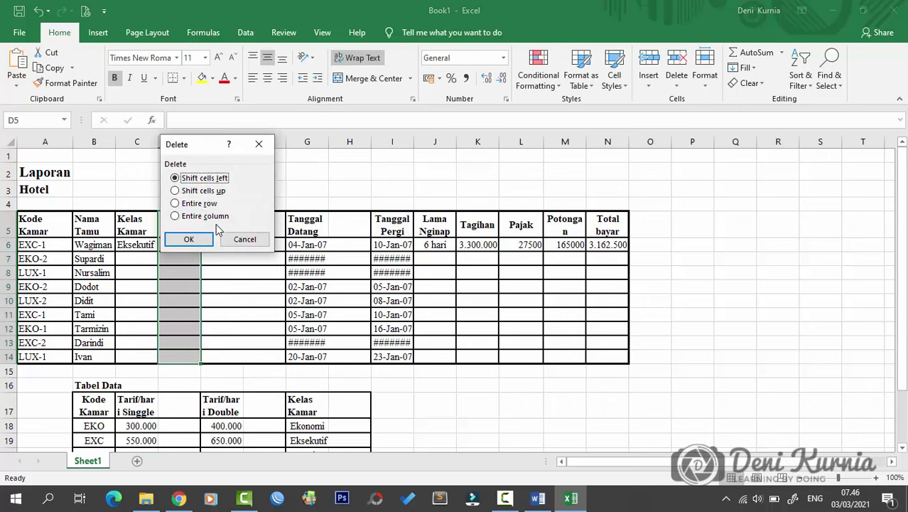
pyautogui.click(184, 234)
# Delete the empty gaps after the daily rate column and after Tanggal Datang, shifting left
pyautogui.moveTo(213, 226); pyautogui.dragTo(213, 351)
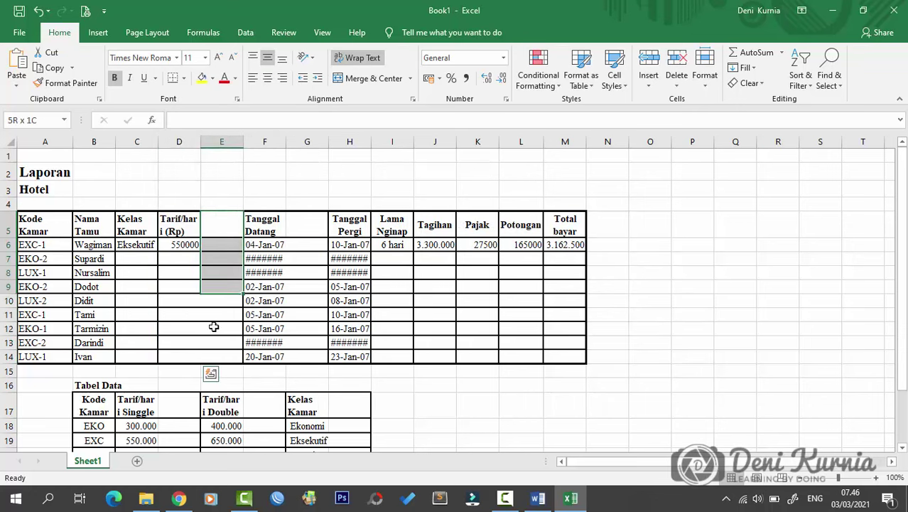
pyautogui.rightClick(214, 351)
pyautogui.click(236, 198)
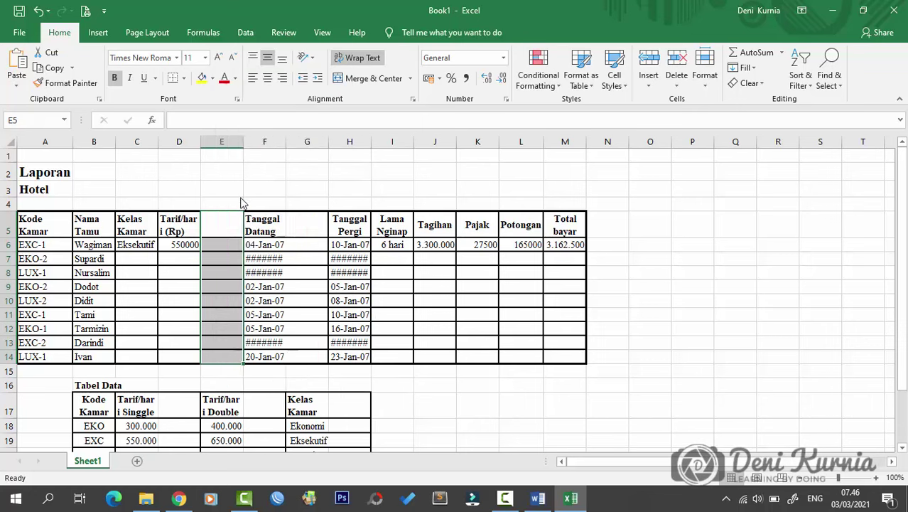
pyautogui.click(213, 233)
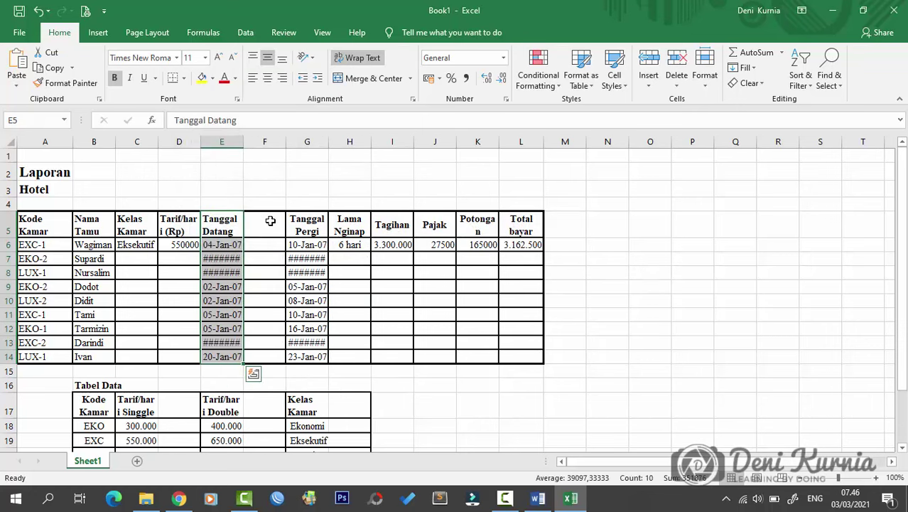
pyautogui.click(271, 219)
pyautogui.moveTo(271, 219); pyautogui.dragTo(273, 351)
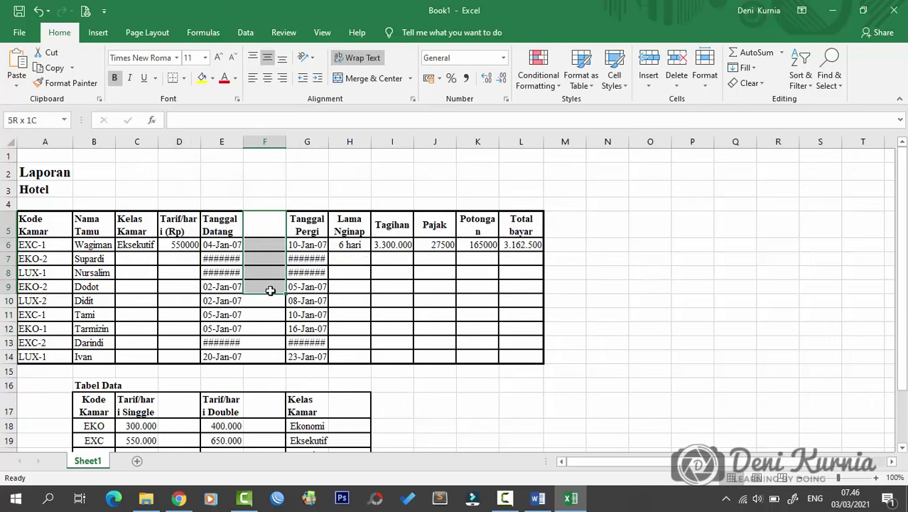
pyautogui.rightClick(274, 351)
pyautogui.click(310, 193)
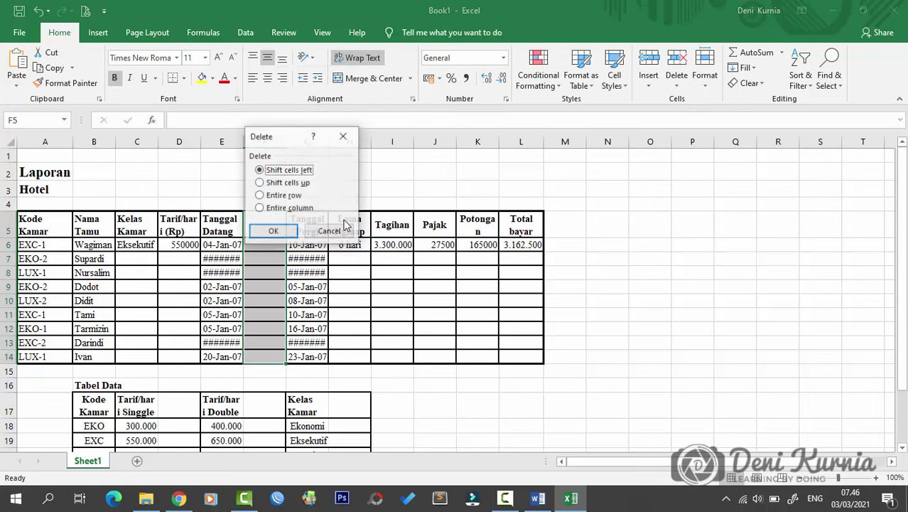
pyautogui.click(285, 228)
pyautogui.click(355, 172)
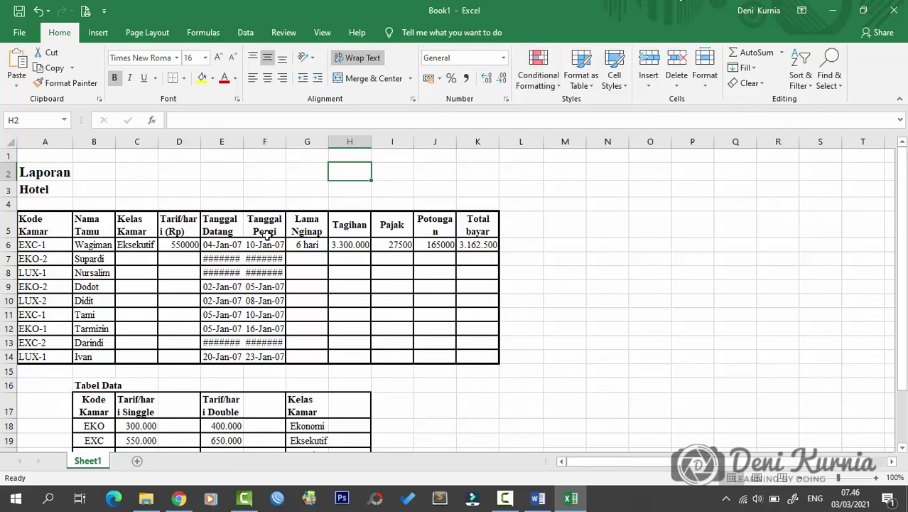
# Review each hotel table header in turn, from Kode Kamar to Total bayar
pyautogui.click(32, 228)
pyautogui.click(96, 226)
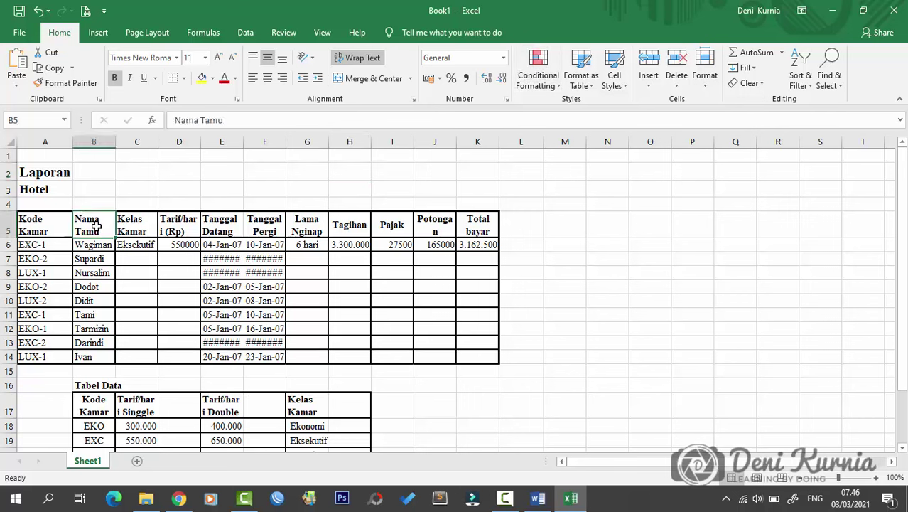
pyautogui.click(145, 226)
pyautogui.click(174, 226)
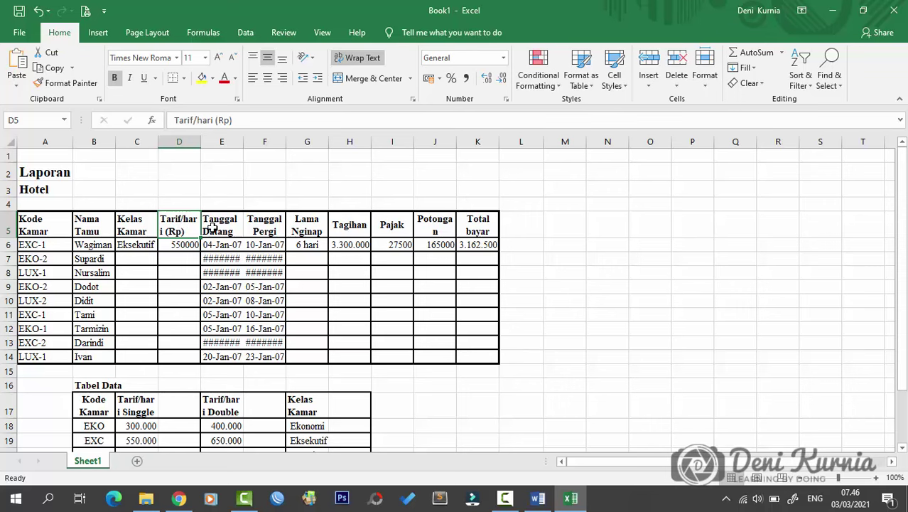
pyautogui.click(213, 227)
pyautogui.click(265, 226)
pyautogui.click(317, 227)
pyautogui.click(346, 228)
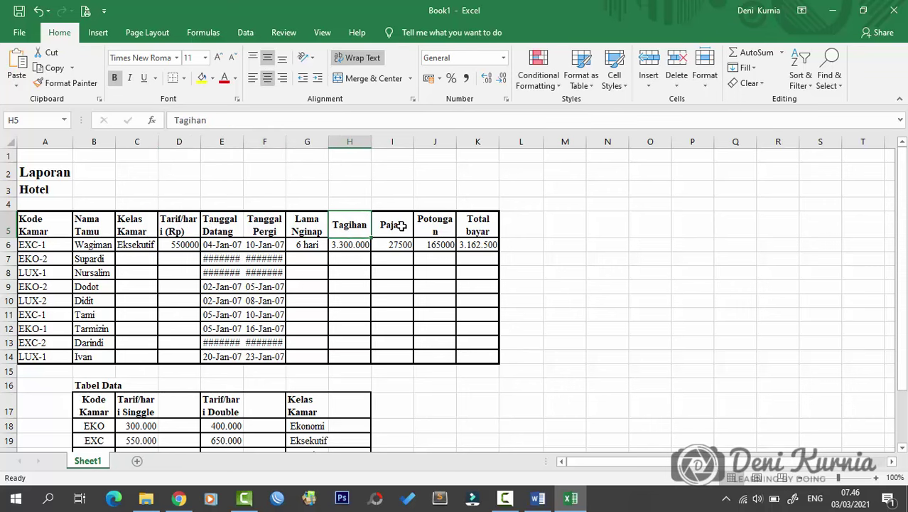
pyautogui.click(401, 226)
pyautogui.click(434, 228)
pyautogui.click(466, 226)
# Scroll to Tabel Data and review its Kode Kamar and single-room rate headers
pyautogui.scroll(-2, 416, 259)
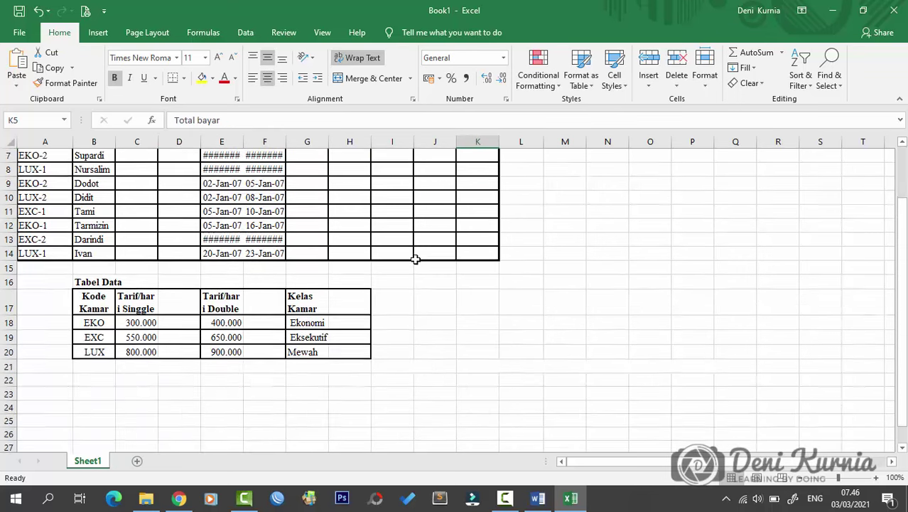
pyautogui.scroll(-2, 182, 233)
pyautogui.scroll(2, 174, 233)
pyautogui.scroll(2, 173, 232)
pyautogui.scroll(-2, 156, 283)
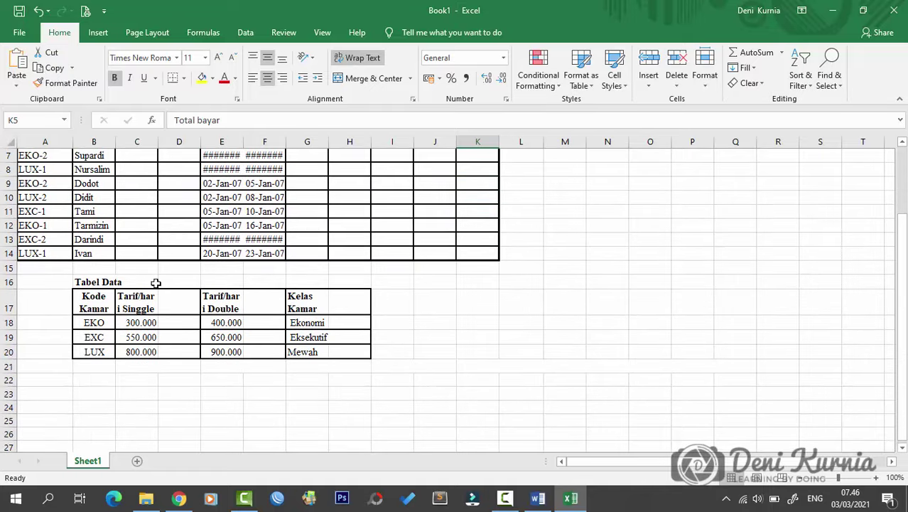
pyautogui.click(98, 304)
pyautogui.scroll(2, 121, 291)
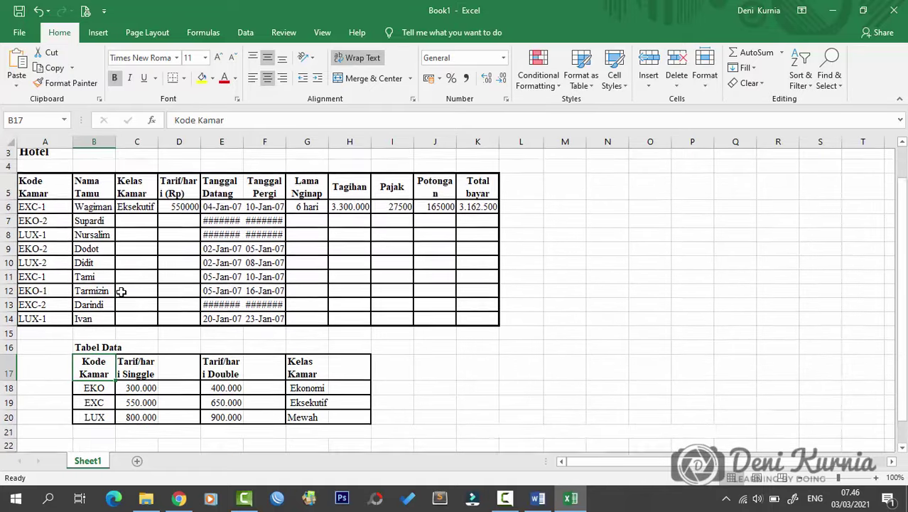
pyautogui.scroll(-1, 128, 346)
pyautogui.click(142, 359)
# Delete the two empty gap columns inside Tabel Data, shifting cells left
pyautogui.moveTo(173, 364); pyautogui.dragTo(178, 402)
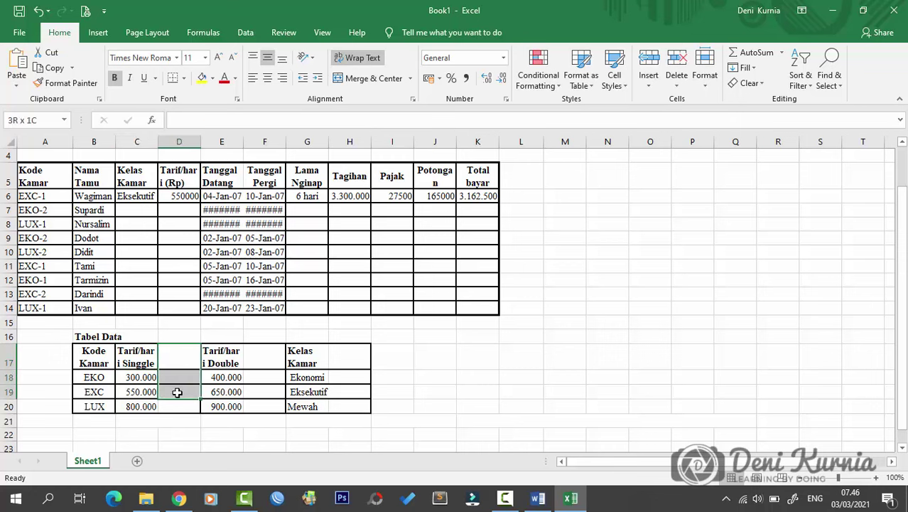
pyautogui.rightClick(179, 403)
pyautogui.click(213, 245)
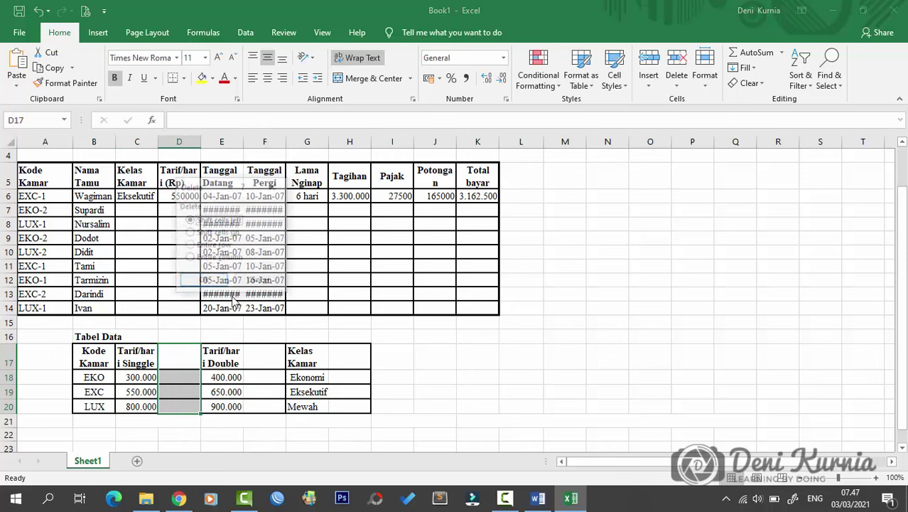
pyautogui.click(213, 295)
pyautogui.moveTo(213, 361); pyautogui.dragTo(213, 411)
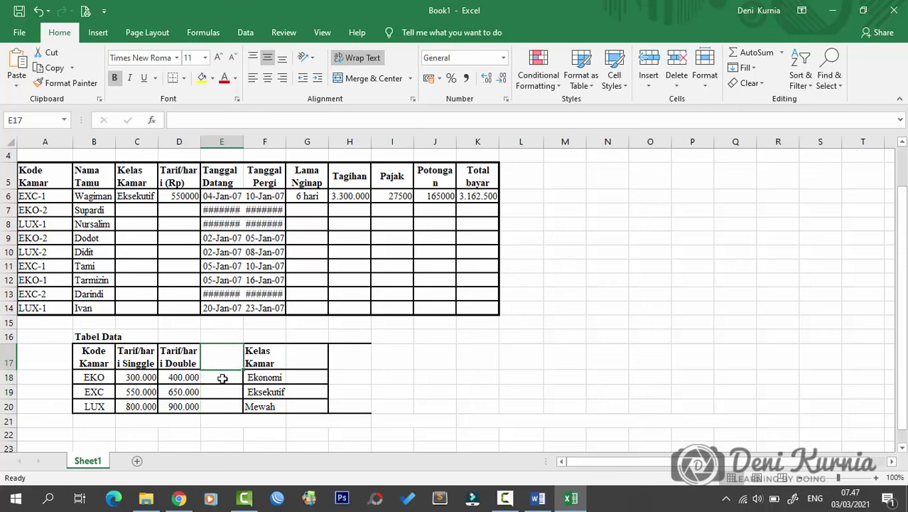
pyautogui.moveTo(223, 357); pyautogui.dragTo(221, 405)
pyautogui.rightClick(220, 405)
pyautogui.click(263, 248)
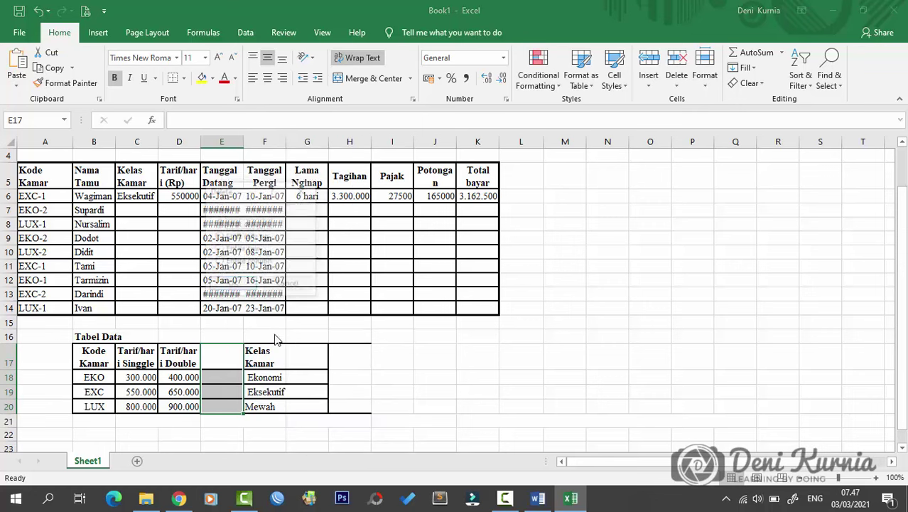
pyautogui.click(234, 284)
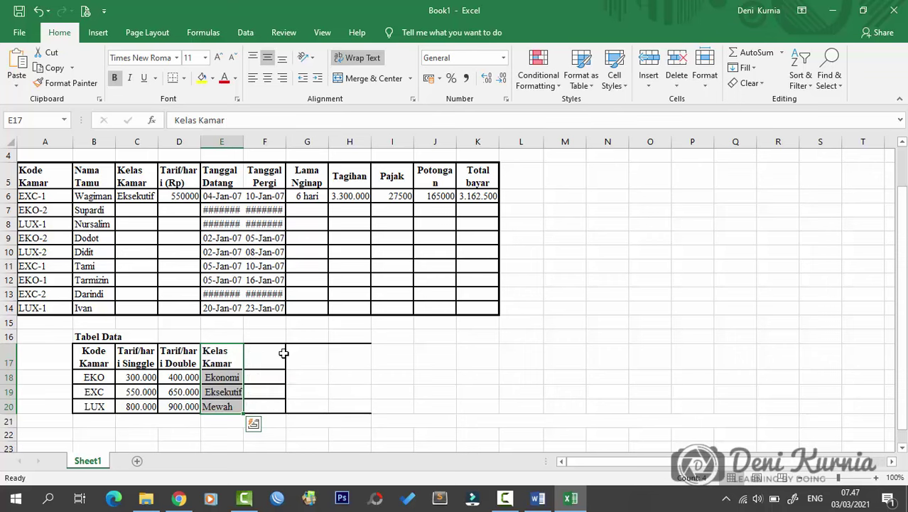
# Delete the leftover cells right of Tabel Data, shifting up and accepting the merge warning
pyautogui.moveTo(268, 353); pyautogui.dragTo(339, 408)
pyautogui.rightClick(338, 409)
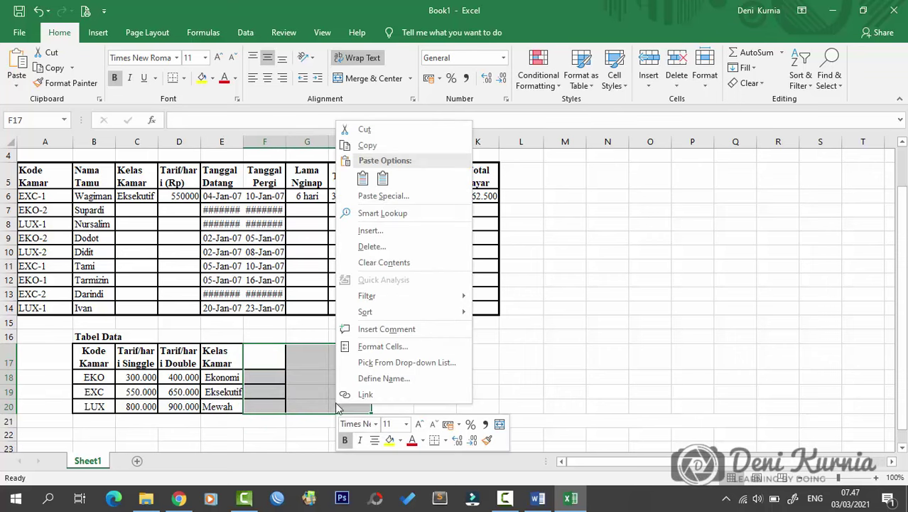
pyautogui.click(370, 246)
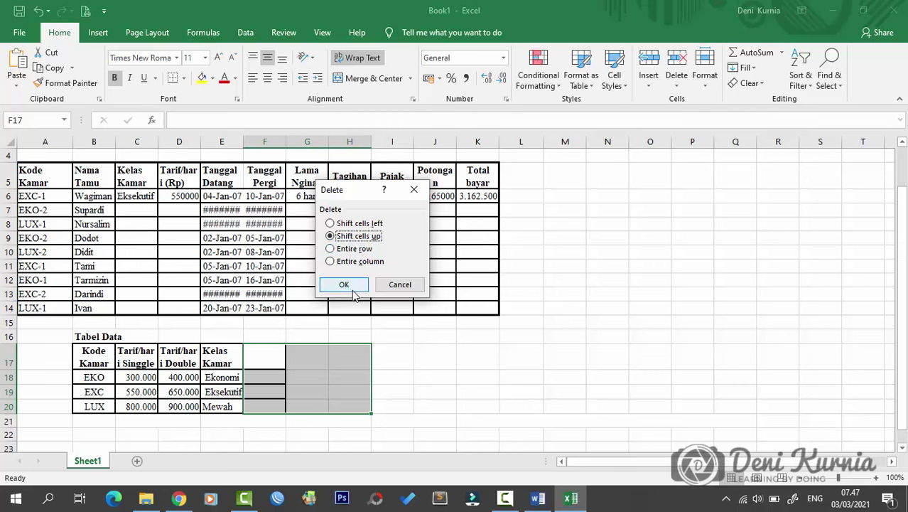
pyautogui.click(354, 282)
pyautogui.click(442, 287)
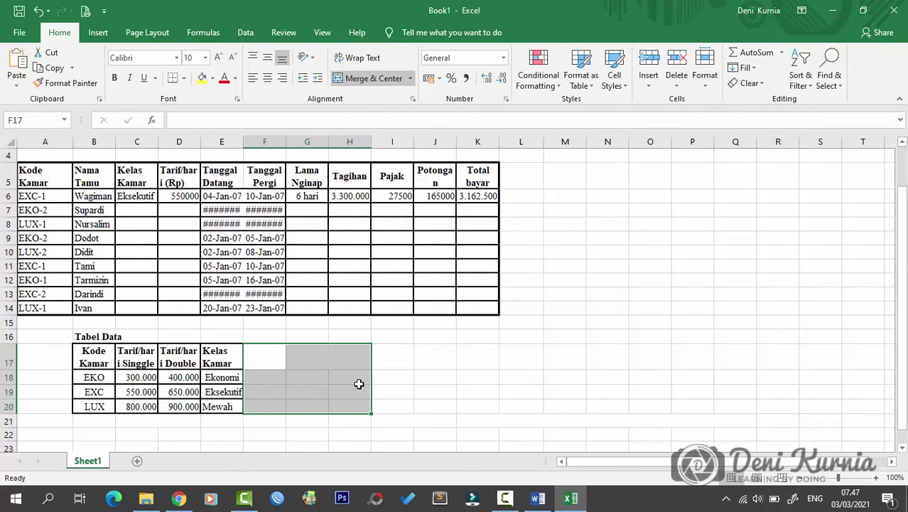
pyautogui.click(352, 379)
pyautogui.click(464, 383)
pyautogui.click(319, 352)
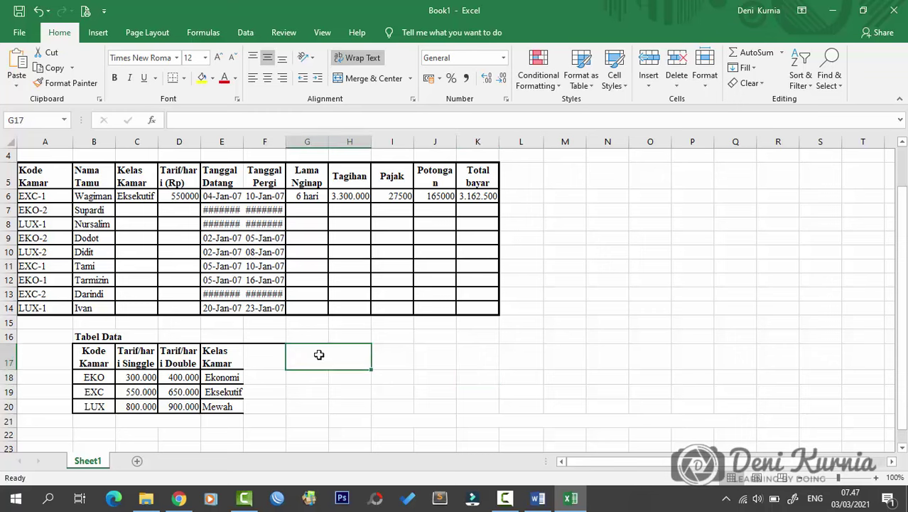
# Remove borders from the leftover cells beside Tabel Data and outline the Tabel Data block
pyautogui.moveTo(249, 357); pyautogui.dragTo(304, 354)
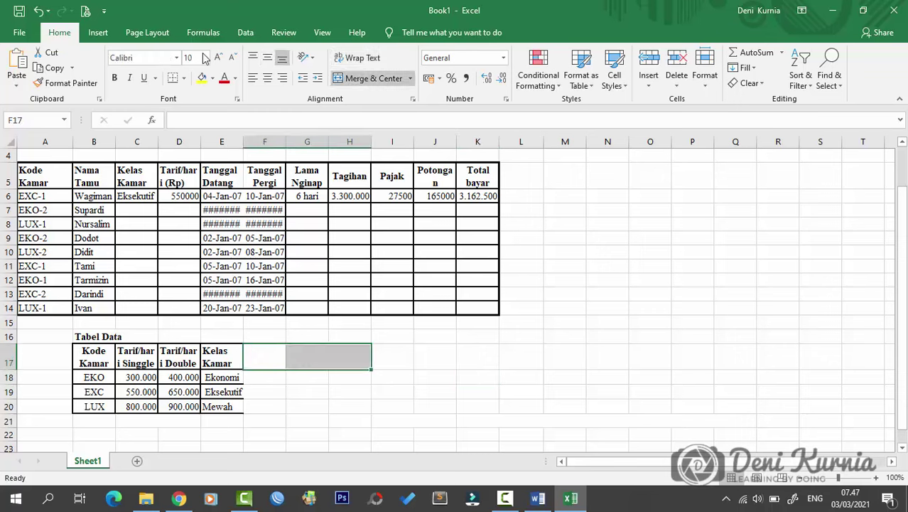
pyautogui.click(184, 78)
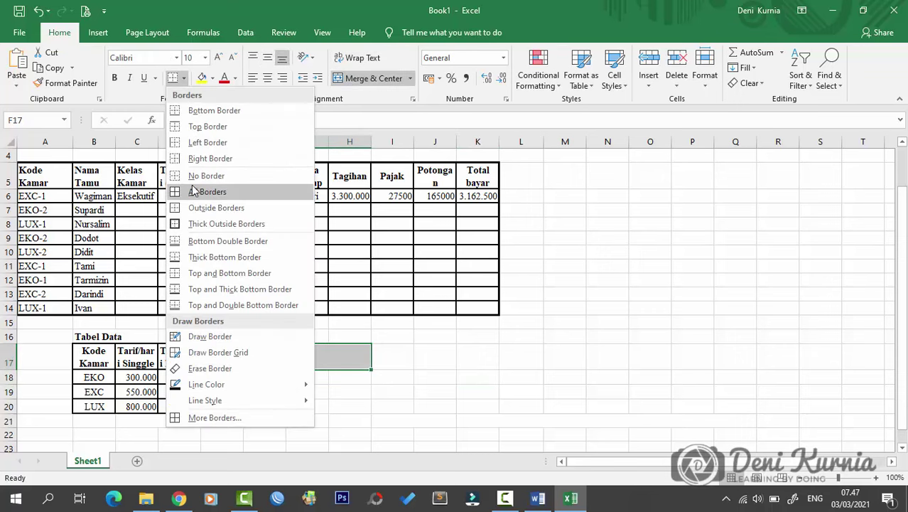
pyautogui.click(324, 175)
pyautogui.click(274, 419)
pyautogui.moveTo(227, 404); pyautogui.dragTo(92, 357)
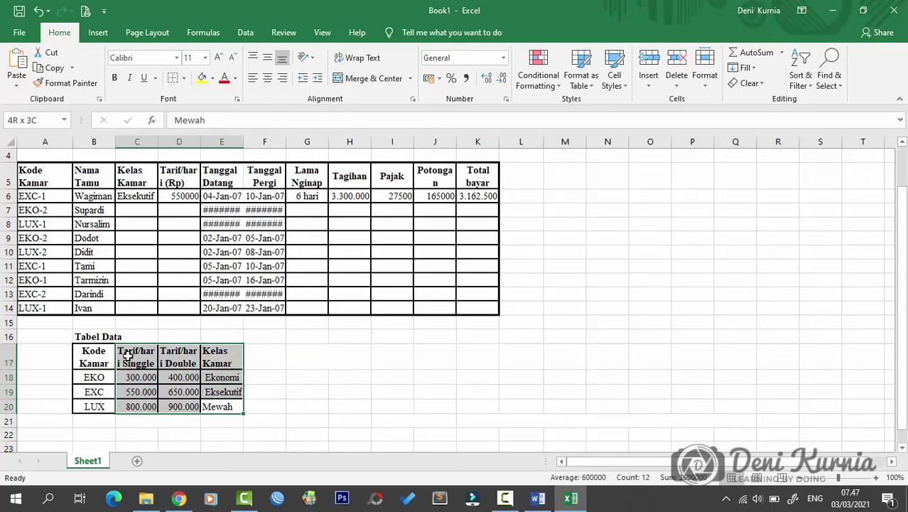
pyautogui.click(183, 78)
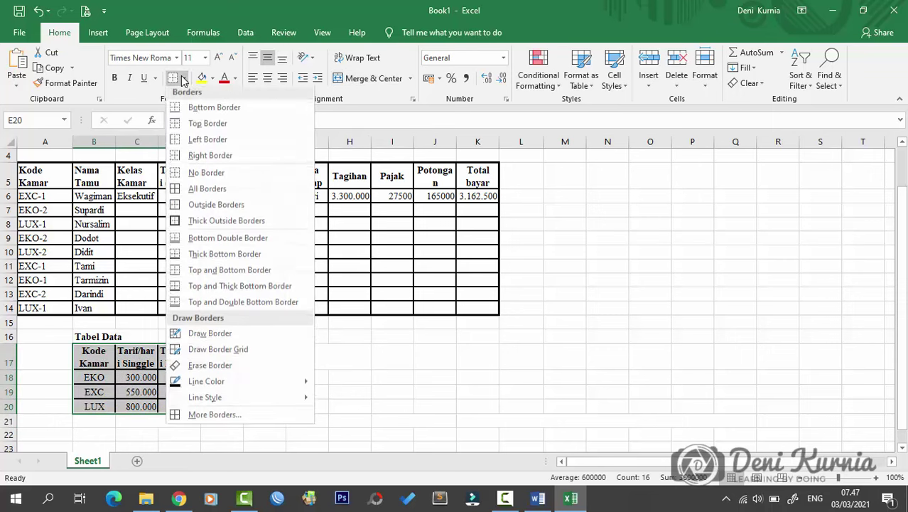
pyautogui.click(206, 223)
pyautogui.click(435, 375)
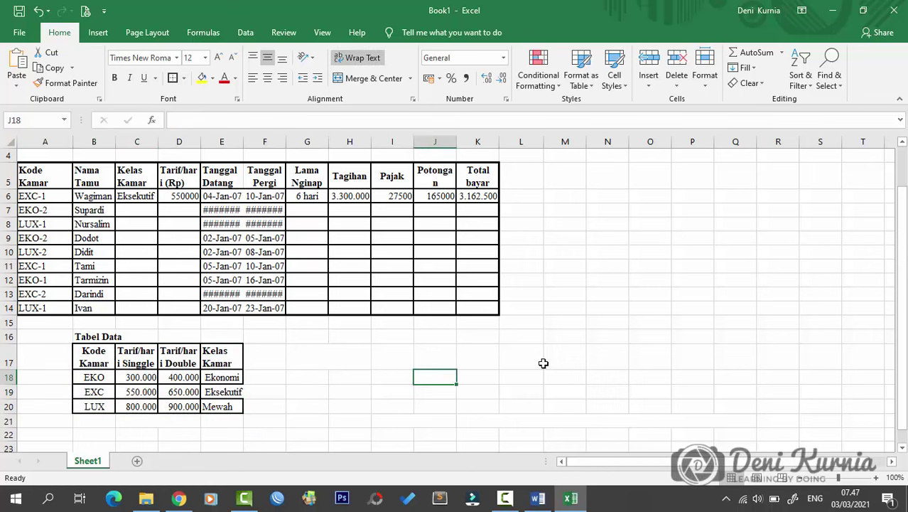
# Widen column E so the Tanggal Datang dates display
pyautogui.moveTo(239, 135); pyautogui.dragTo(258, 135)
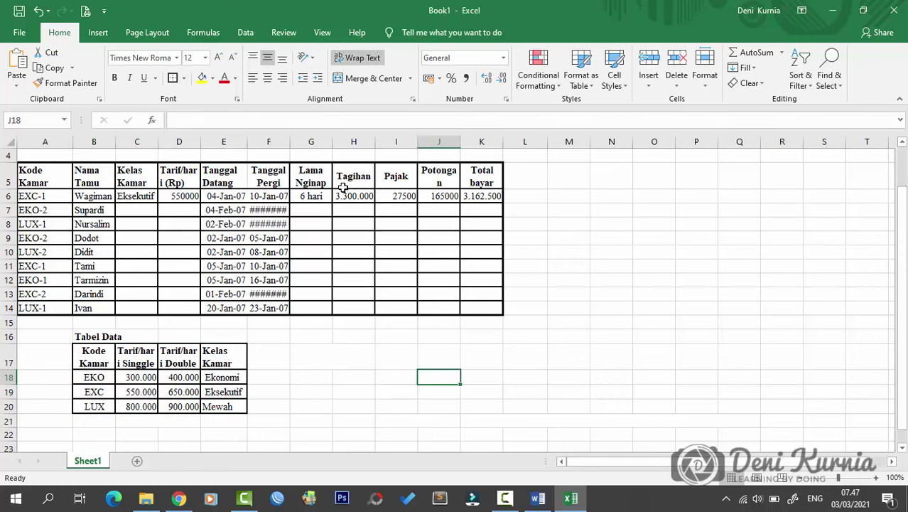
pyautogui.click(353, 176)
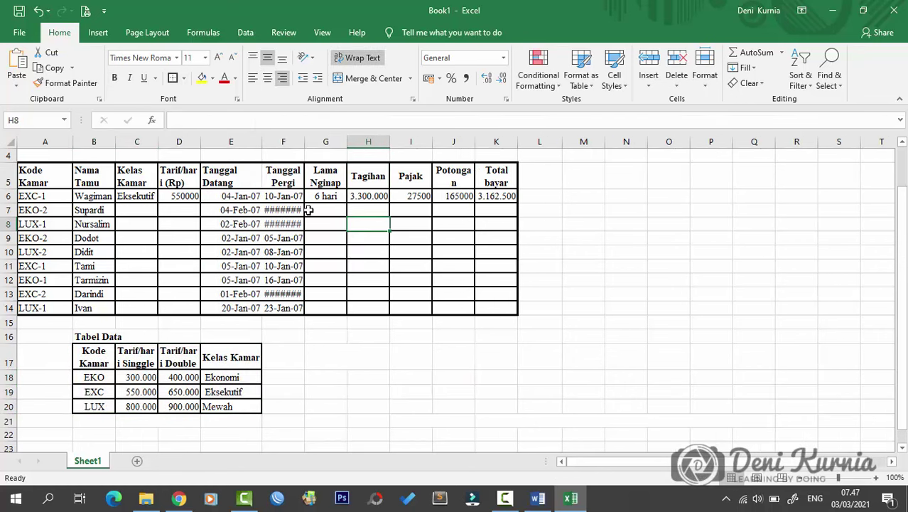
pyautogui.moveTo(243, 171); pyautogui.dragTo(241, 307)
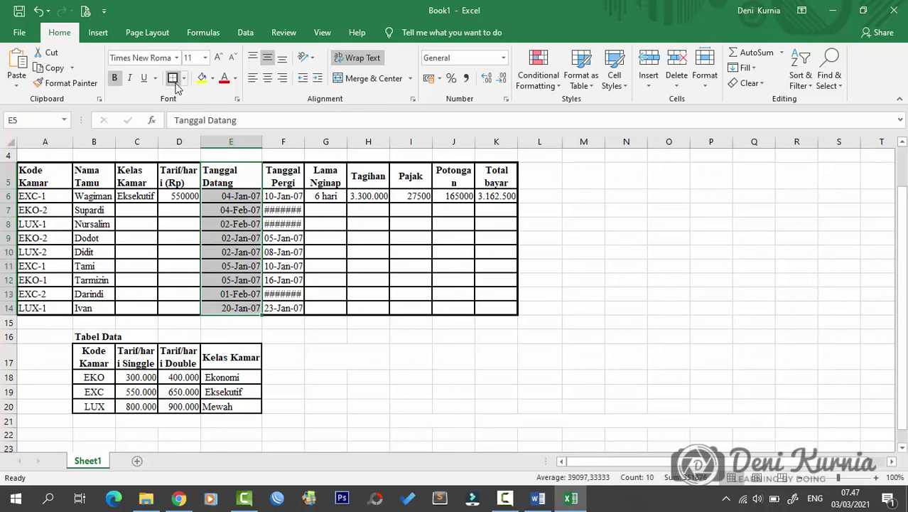
pyautogui.click(386, 240)
pyautogui.click(522, 277)
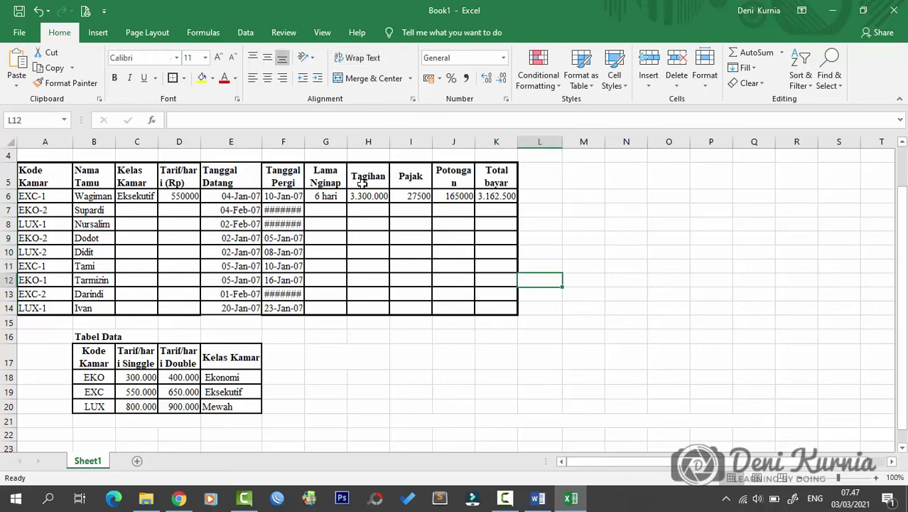
# Apply All Borders to the hotel table A5:K14 and to the Tabel Data block
pyautogui.click(238, 177)
pyautogui.moveTo(34, 177); pyautogui.dragTo(491, 309)
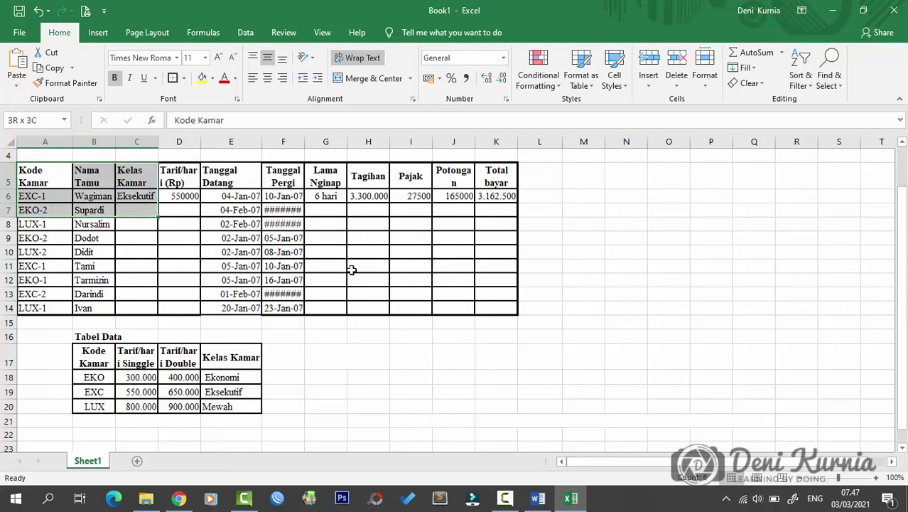
pyautogui.click(183, 78)
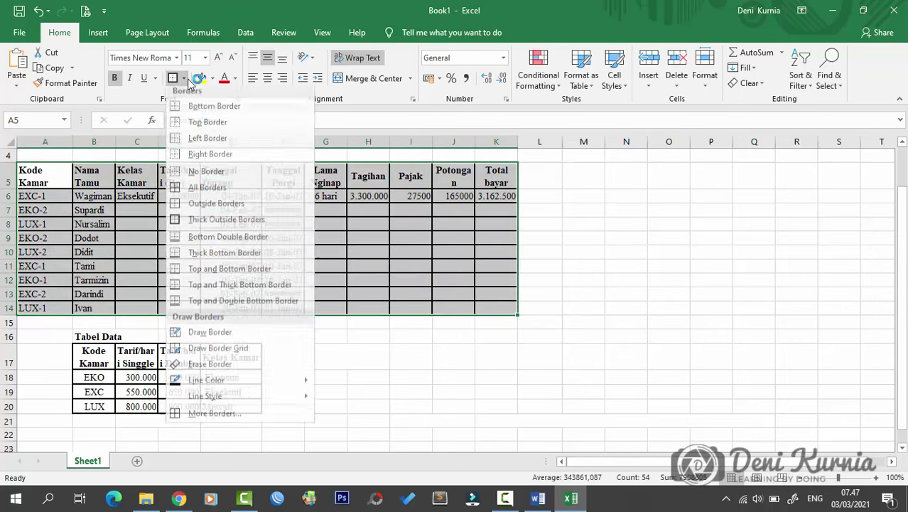
pyautogui.click(206, 190)
pyautogui.click(229, 249)
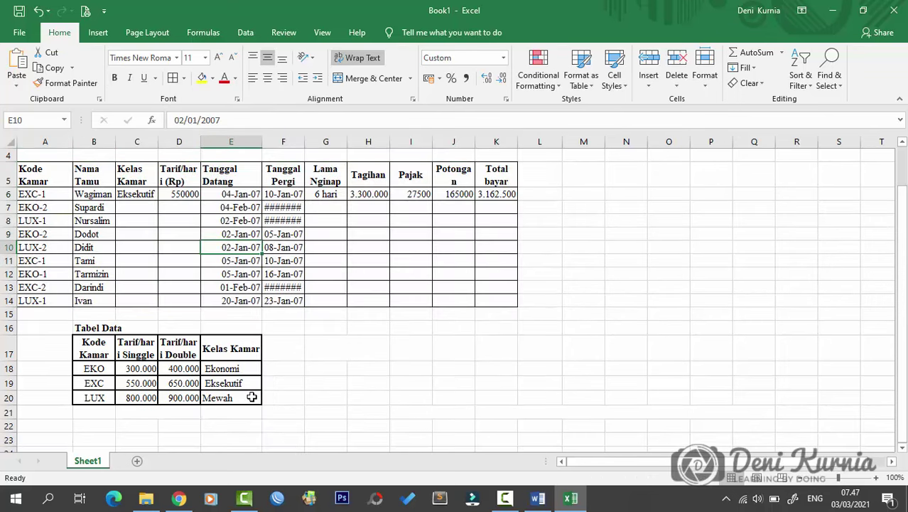
pyautogui.moveTo(252, 396); pyautogui.dragTo(103, 345)
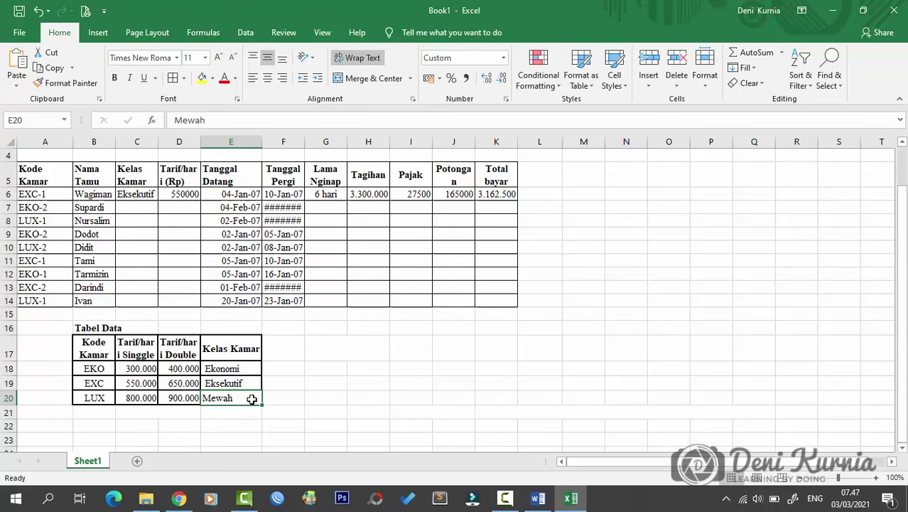
pyautogui.click(172, 78)
pyautogui.click(368, 273)
pyautogui.scroll(1, 86, 189)
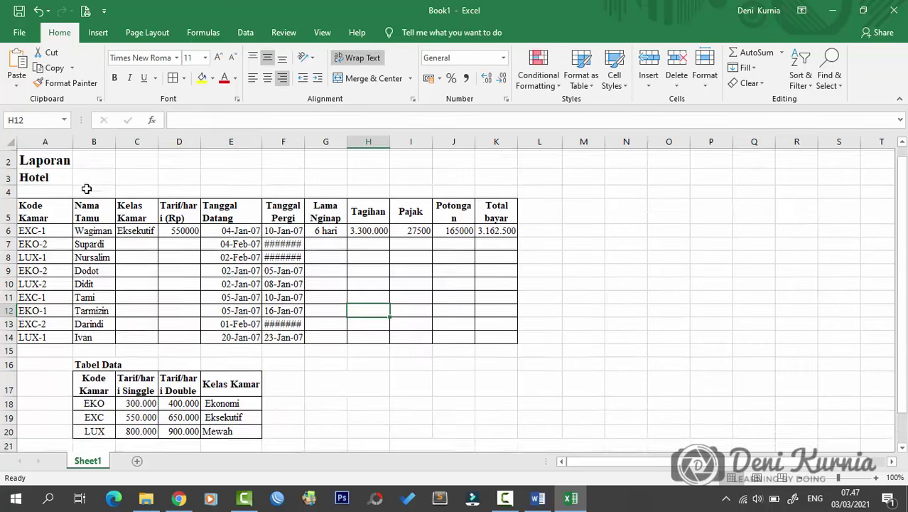
pyautogui.scroll(1, 86, 188)
# Merge and center the report title across A2:K2 and Hotel Internasional across A3:K3
pyautogui.moveTo(26, 173); pyautogui.dragTo(499, 178)
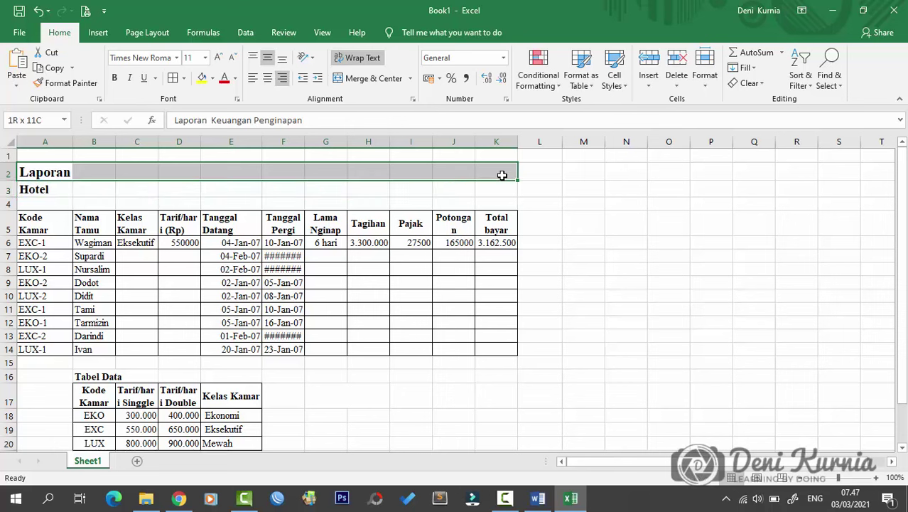
pyautogui.click(377, 78)
pyautogui.moveTo(28, 189); pyautogui.dragTo(498, 191)
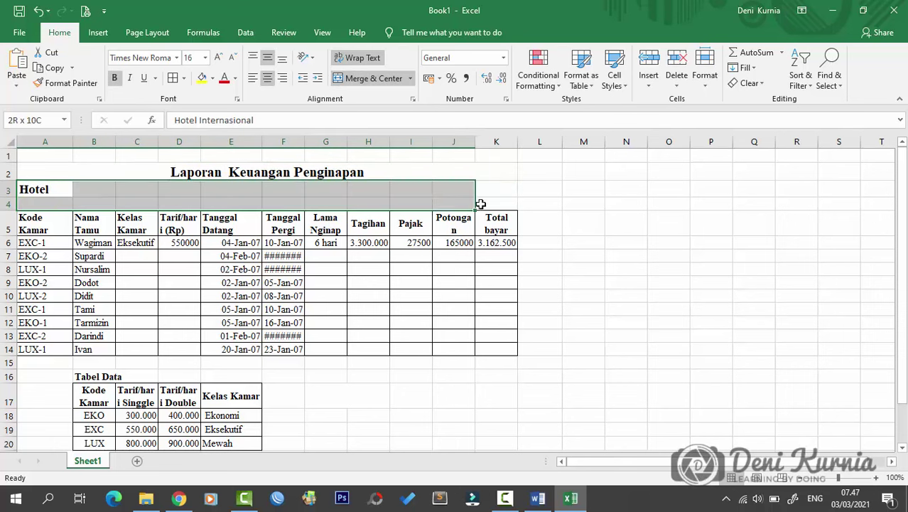
pyautogui.click(374, 78)
pyautogui.click(368, 223)
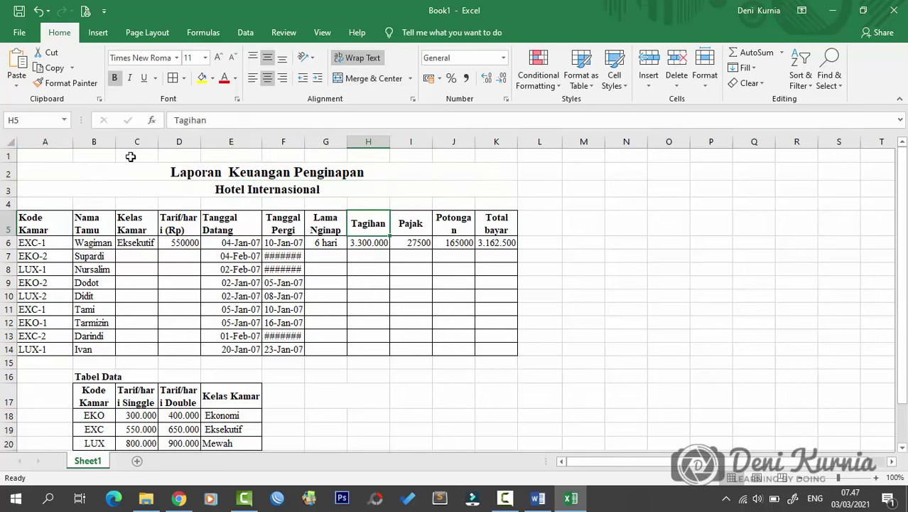
# Delete the empty row 1 and resize column A
pyautogui.click(8, 154)
pyautogui.rightClick(8, 155)
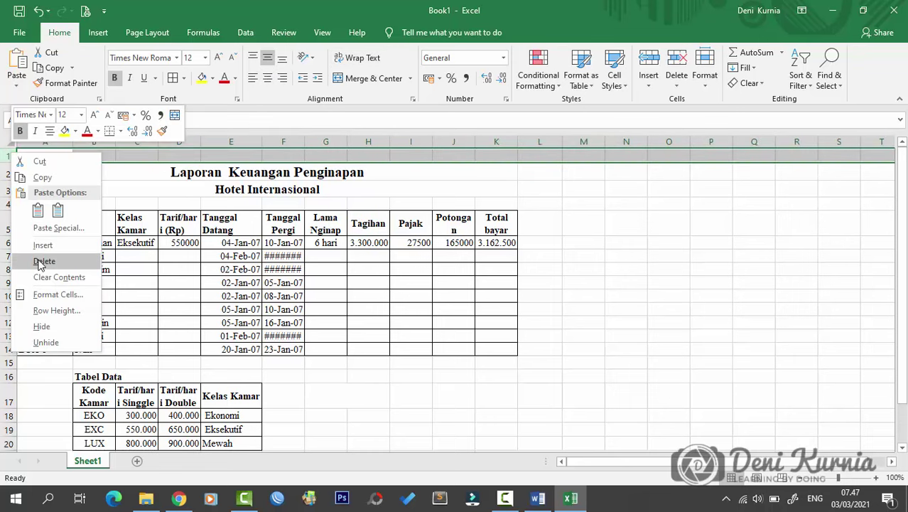
pyautogui.click(42, 314)
pyautogui.click(423, 228)
pyautogui.click(583, 270)
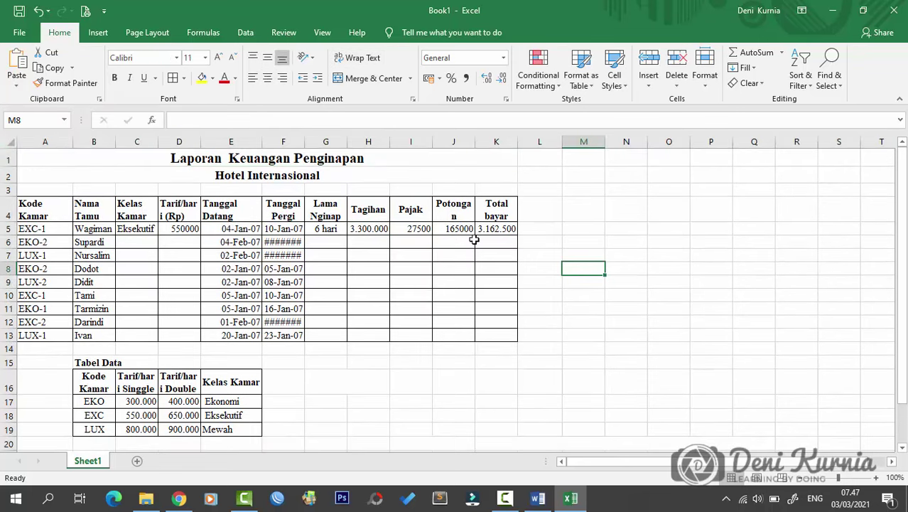
pyautogui.moveTo(72, 141)
pyautogui.mouseDown()
pyautogui.moveTo(57, 141)
pyautogui.moveTo(231, 141)
pyautogui.mouseUp()
pyautogui.click(74, 206)
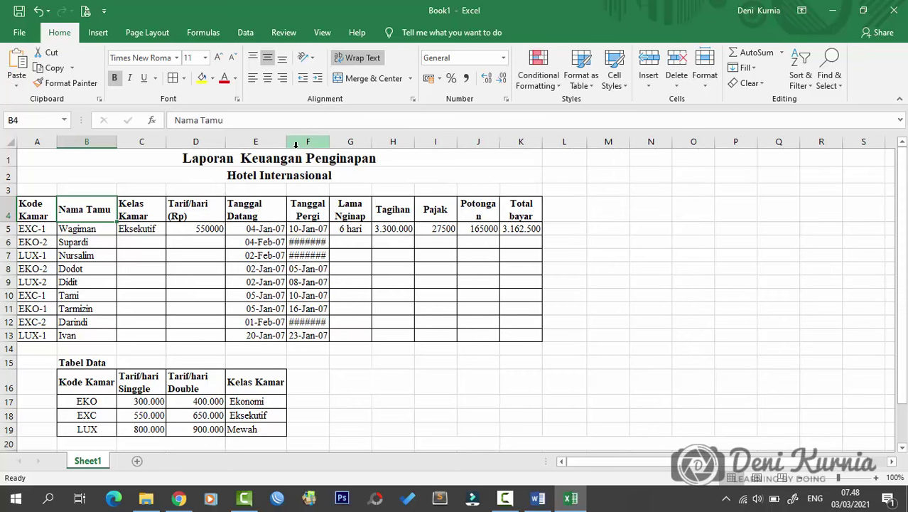
# Widen columns D, K and A so the Tarif/hari, Total bayar and Kode Kamar headers fit
pyautogui.moveTo(287, 142); pyautogui.dragTo(555, 141)
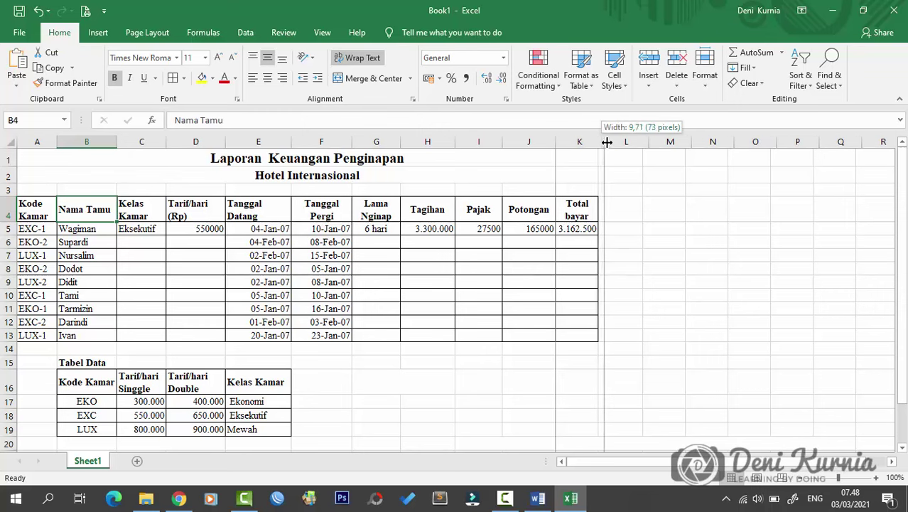
pyautogui.moveTo(601, 142); pyautogui.dragTo(605, 143)
pyautogui.click(580, 207)
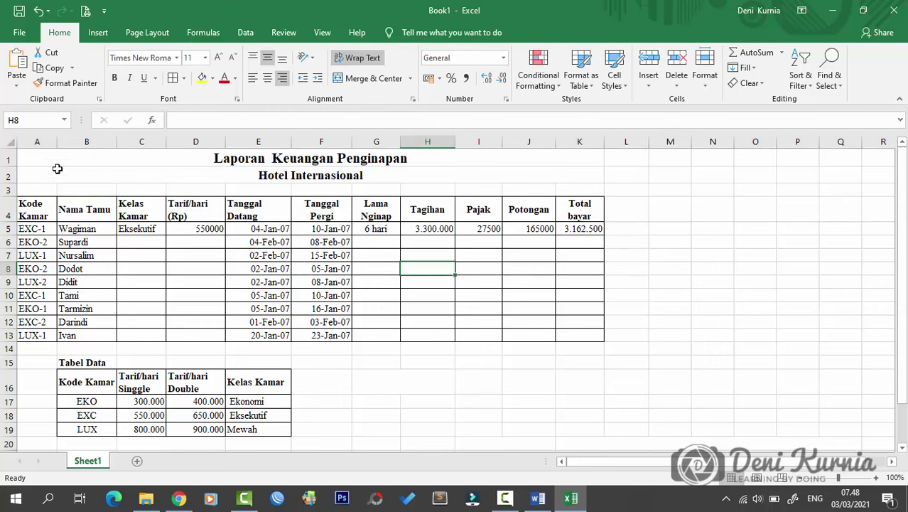
pyautogui.moveTo(57, 142); pyautogui.dragTo(79, 141)
pyautogui.click(121, 235)
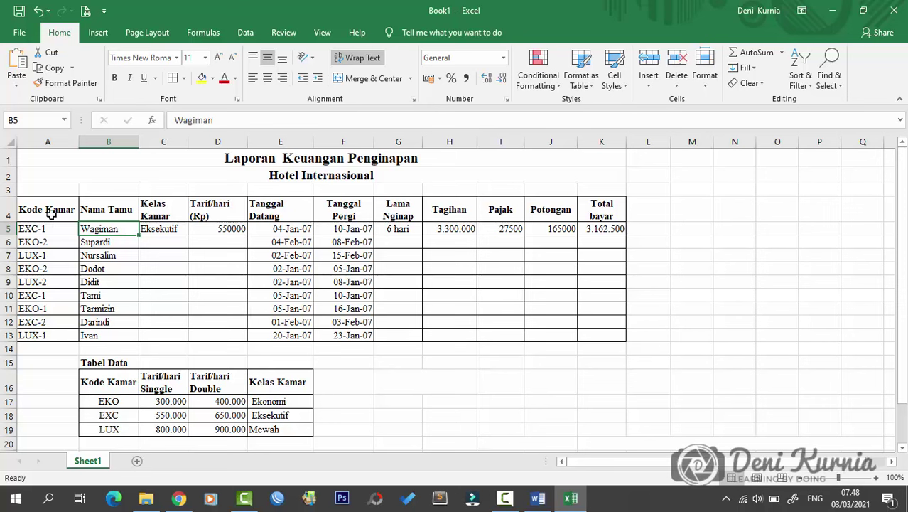
pyautogui.moveTo(44, 207); pyautogui.dragTo(591, 204)
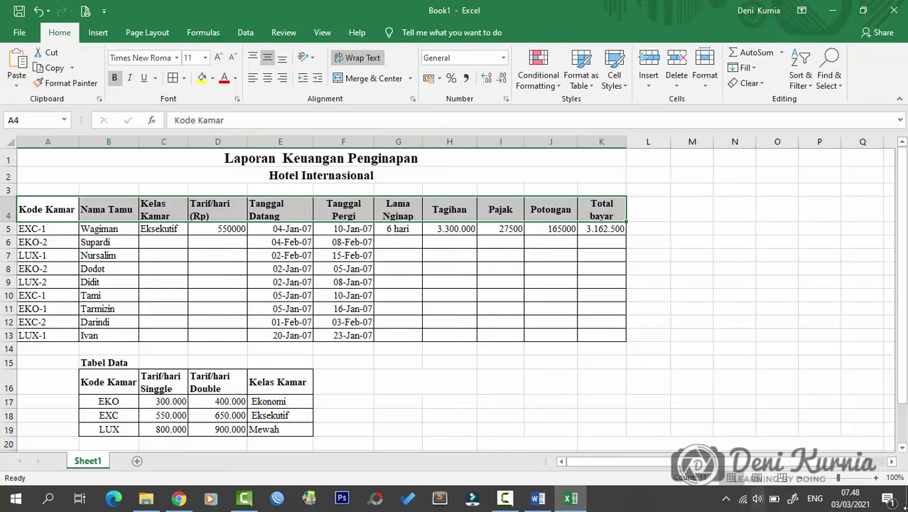
# Centre the report's header row text and fill it light blue
pyautogui.click(268, 79)
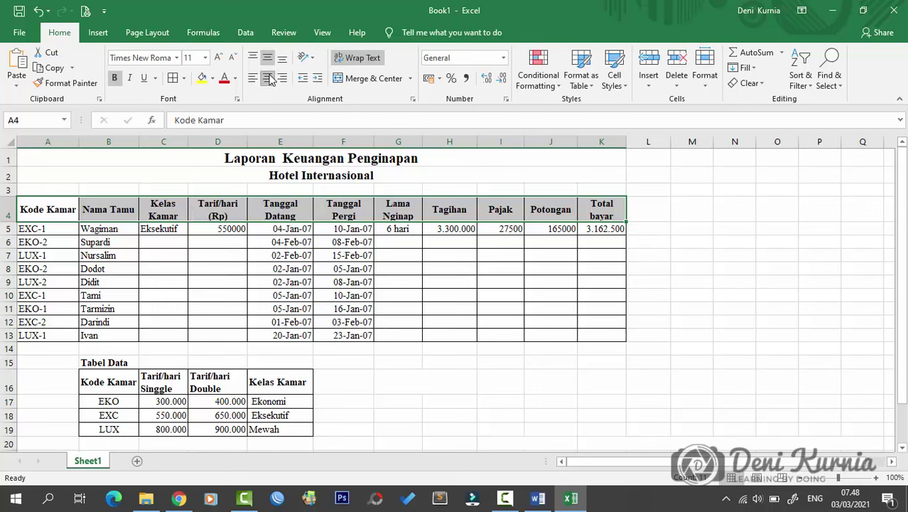
pyautogui.click(212, 79)
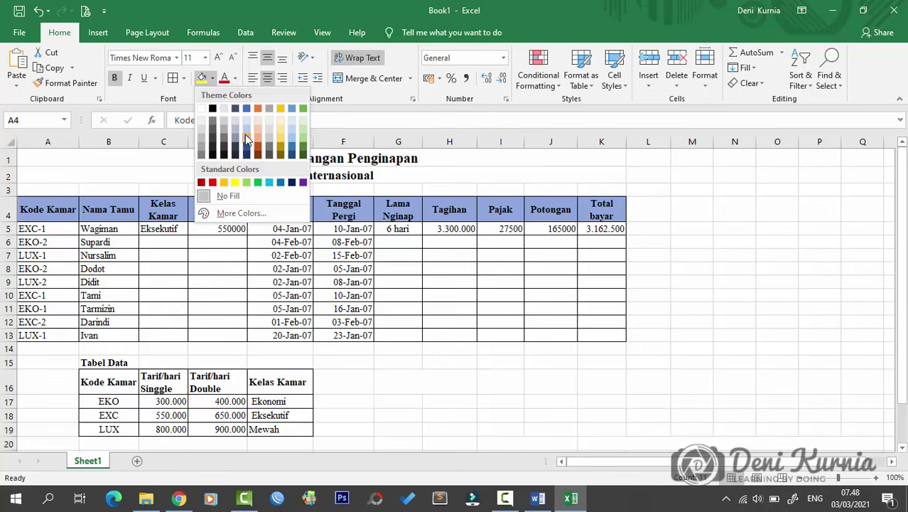
pyautogui.click(244, 134)
pyautogui.click(343, 308)
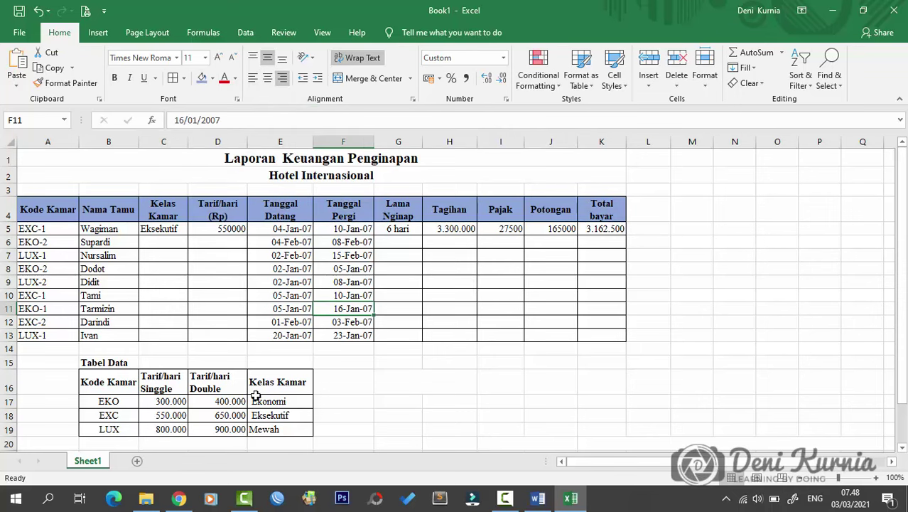
# Fill the Tabel Data header row light green
pyautogui.moveTo(256, 390); pyautogui.dragTo(114, 384)
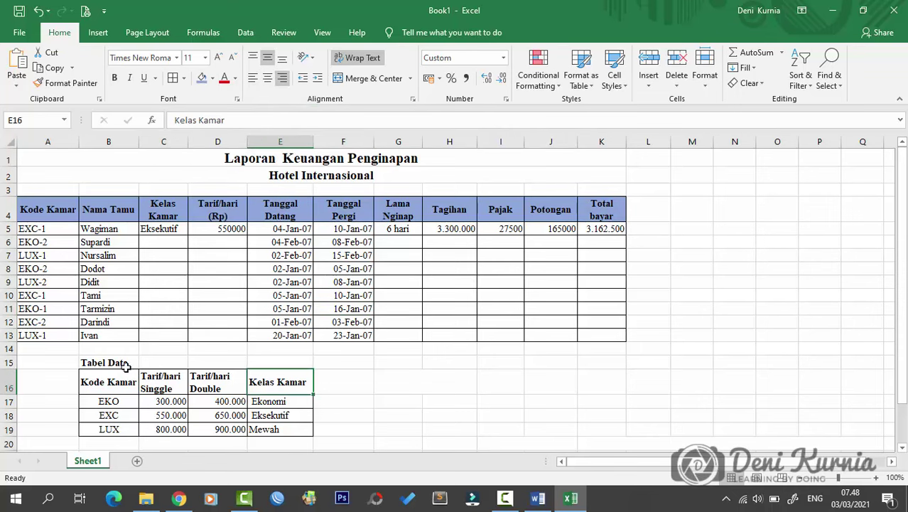
pyautogui.click(212, 78)
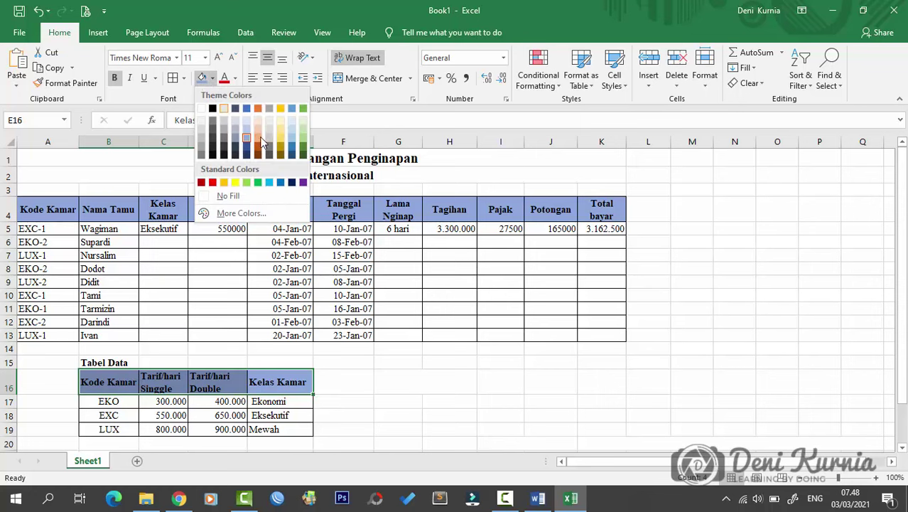
pyautogui.click(302, 142)
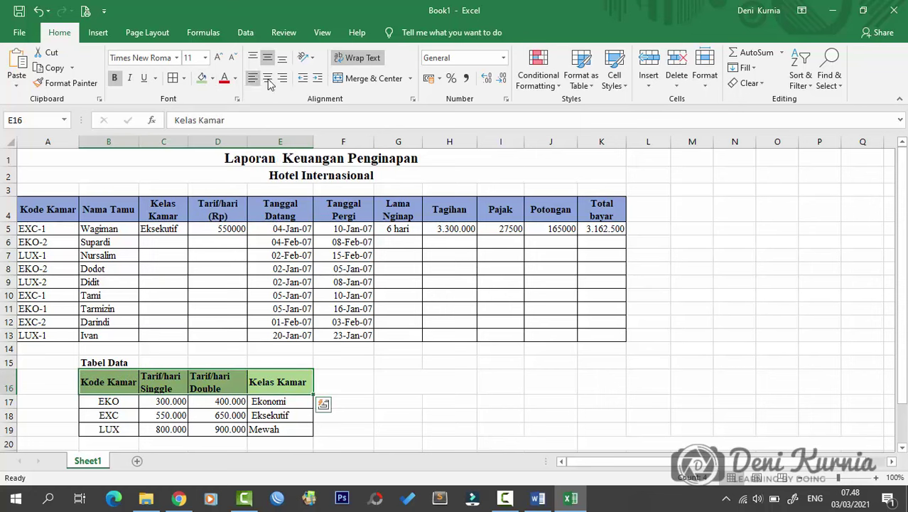
pyautogui.click(343, 241)
pyautogui.click(449, 295)
# Review Tabel Data's EKO/EXC codes, Ekonomi class, 300.000/550.000/800.000 single and 400.000/650.000/900.000 double rates
pyautogui.scroll(-2, 389, 298)
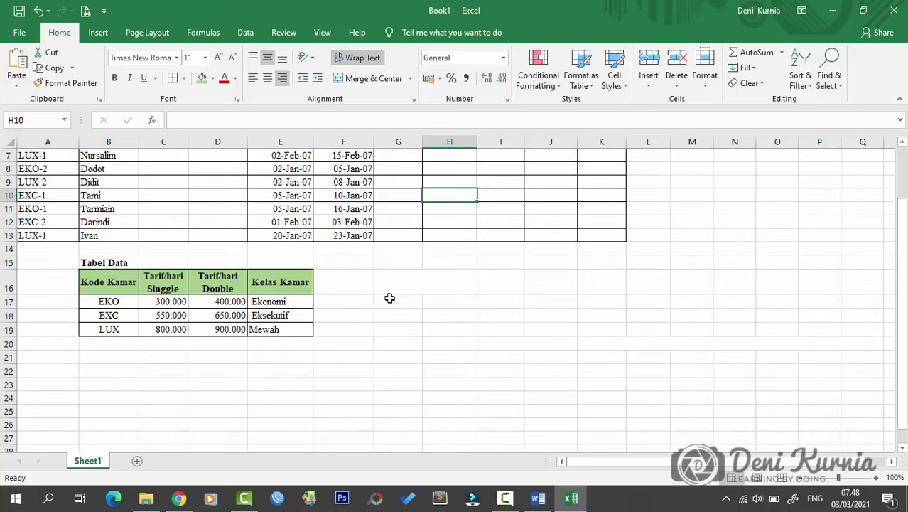
pyautogui.click(116, 304)
pyautogui.click(115, 320)
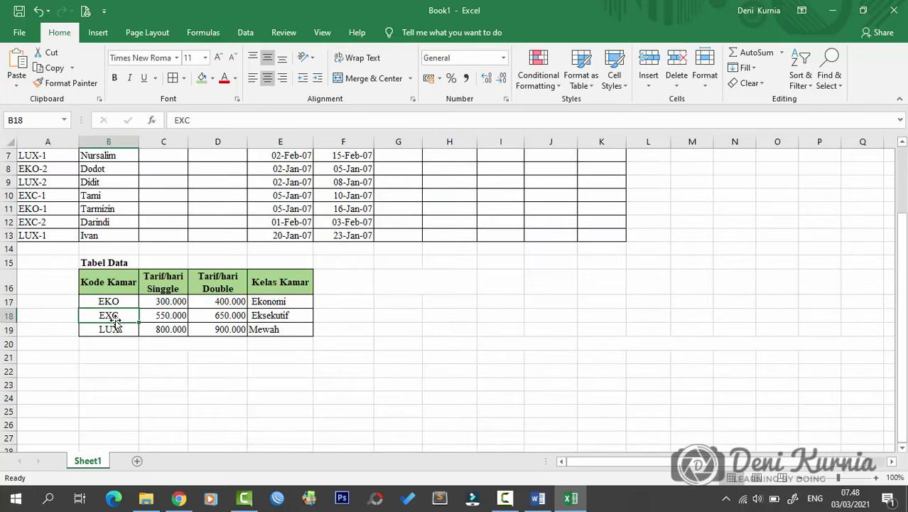
pyautogui.click(250, 302)
pyautogui.click(162, 301)
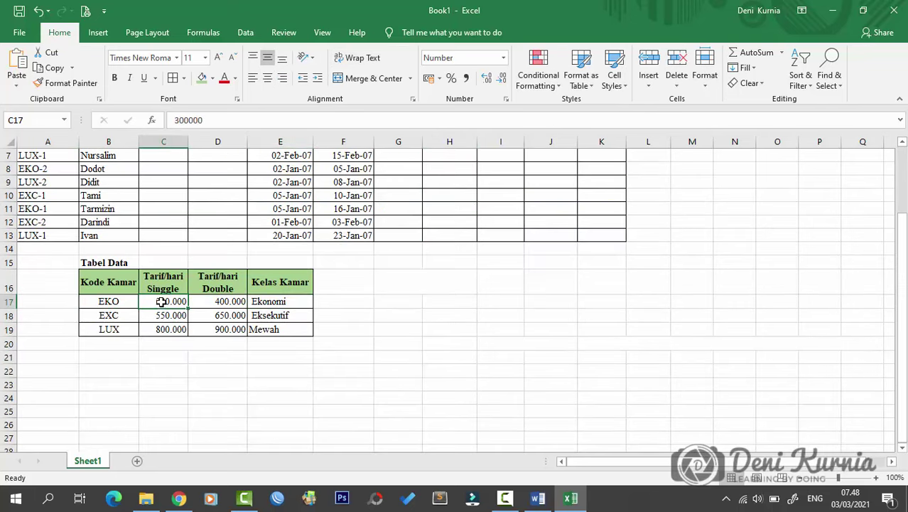
pyautogui.click(170, 318)
pyautogui.click(210, 315)
pyautogui.click(222, 331)
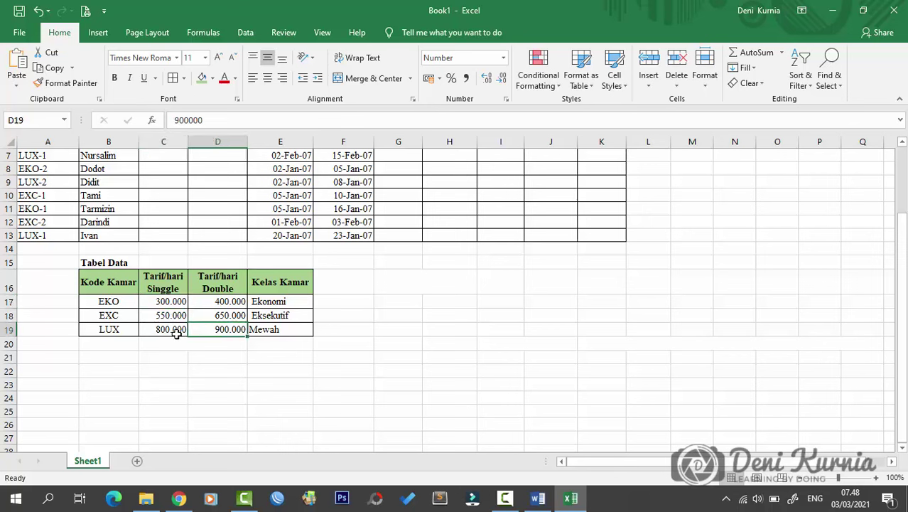
pyautogui.click(172, 332)
pyautogui.click(174, 305)
pyautogui.click(172, 317)
pyautogui.click(171, 328)
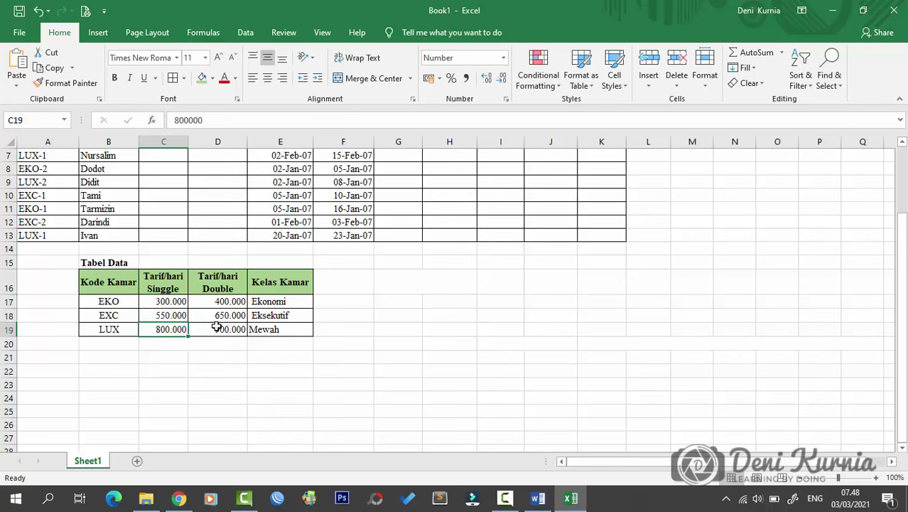
pyautogui.click(217, 329)
pyautogui.click(225, 315)
pyautogui.click(226, 301)
pyautogui.click(226, 329)
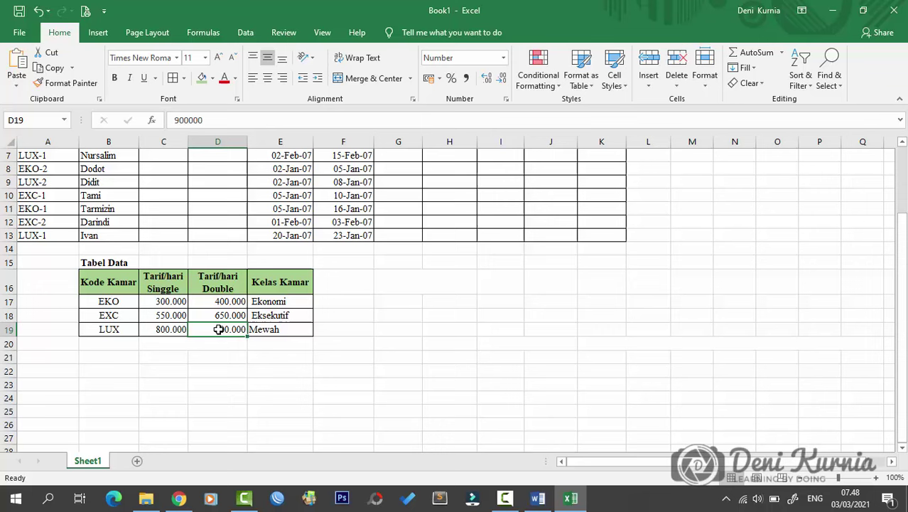
pyautogui.click(170, 331)
pyautogui.click(164, 305)
# Return to the top of the sheet and select the first booking's rate cell
pyautogui.scroll(1, 237, 304)
pyautogui.scroll(1, 284, 285)
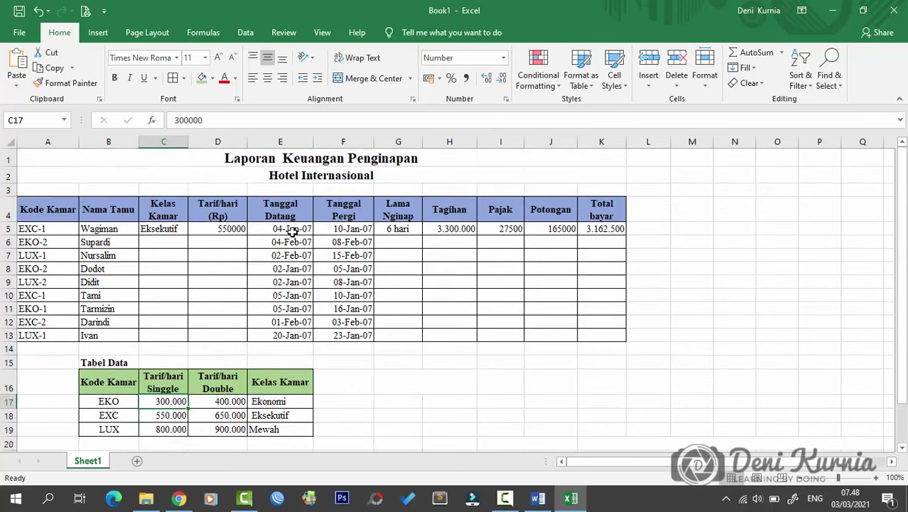
pyautogui.click(207, 228)
# Clear the sample Kelas Kamar, rate and Lama Nginap through Total bayar values from row 5
pyautogui.moveTo(155, 233); pyautogui.dragTo(214, 233)
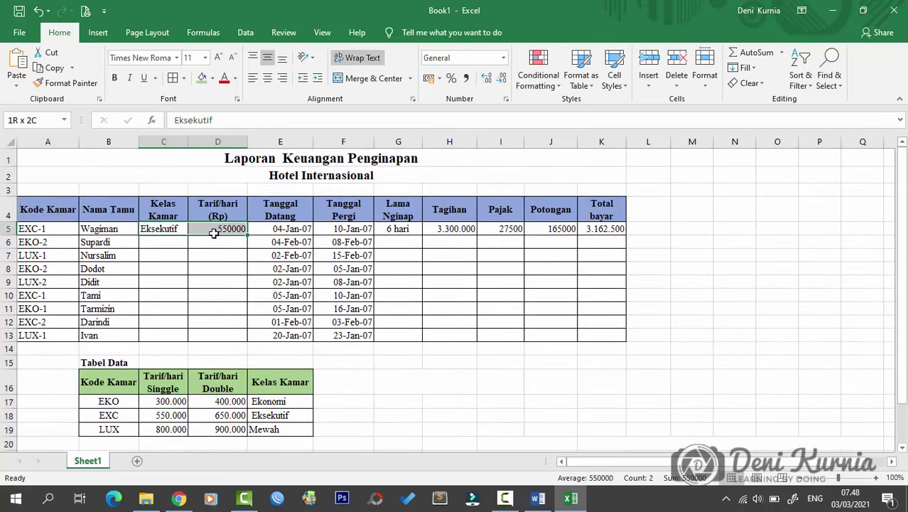
pyautogui.press('Delete')
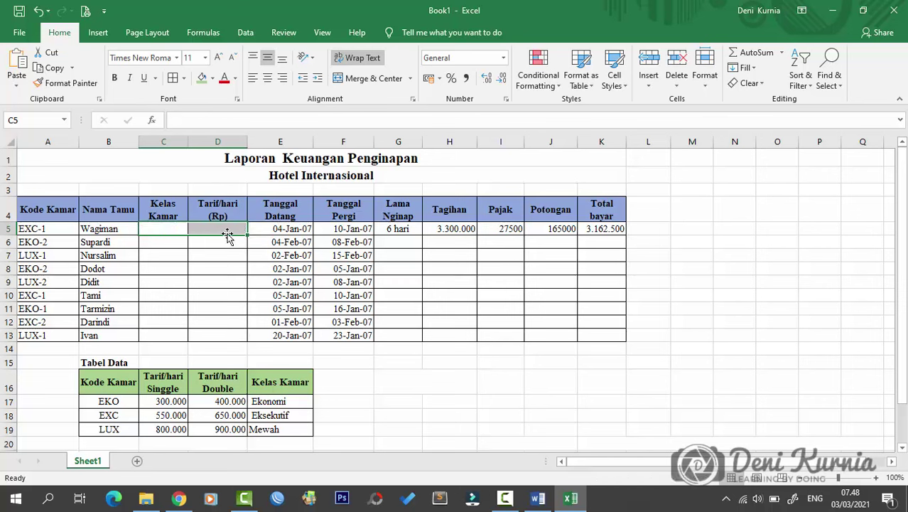
pyautogui.moveTo(398, 230); pyautogui.dragTo(609, 228)
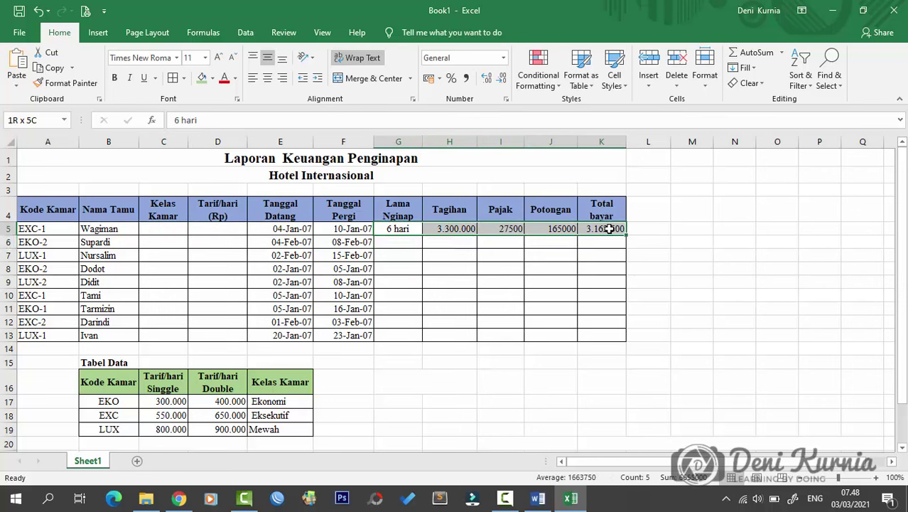
pyautogui.press('Delete')
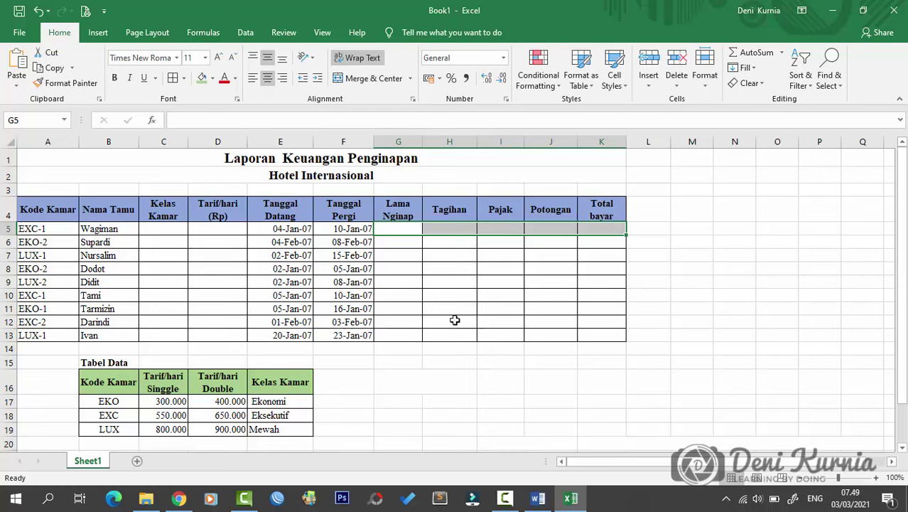
pyautogui.click(457, 320)
# Narrow column A slightly and correct the C16 header from 'Singgle' to 'Single'
pyautogui.moveTo(79, 145); pyautogui.dragTo(75, 145)
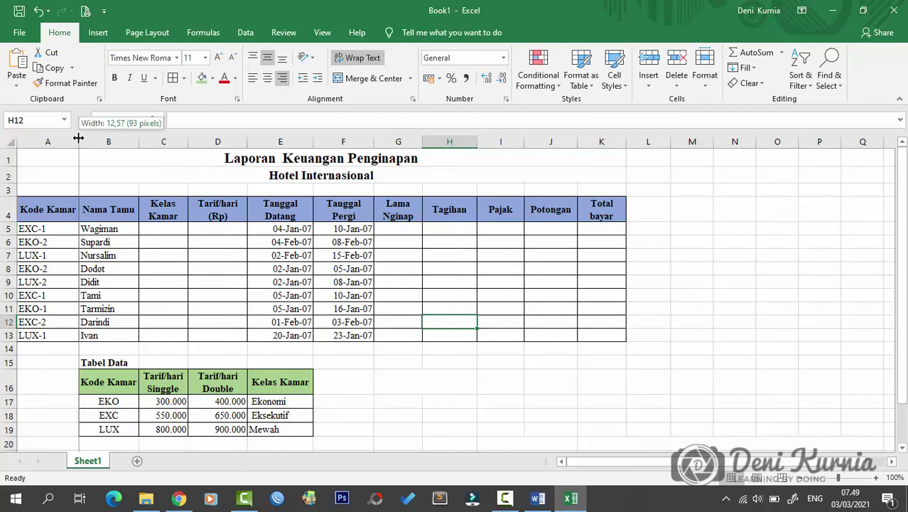
pyautogui.click(50, 242)
pyautogui.click(55, 271)
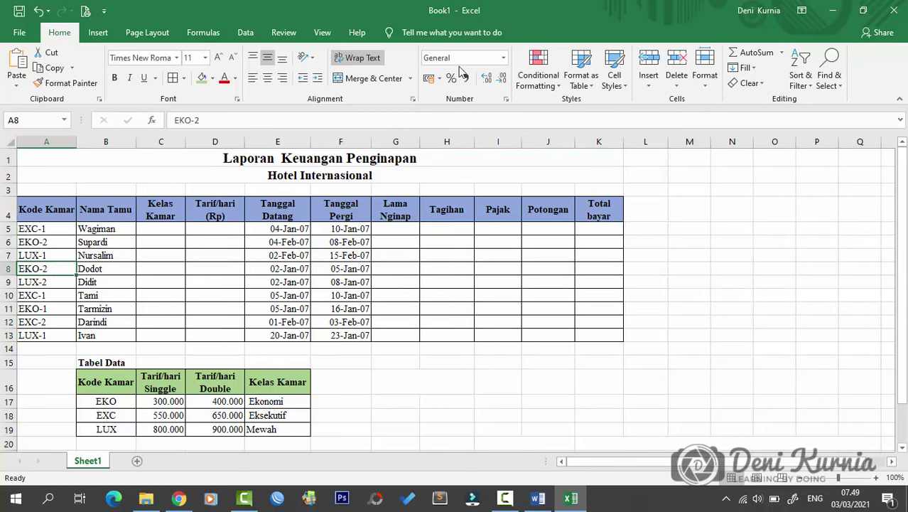
pyautogui.click(102, 229)
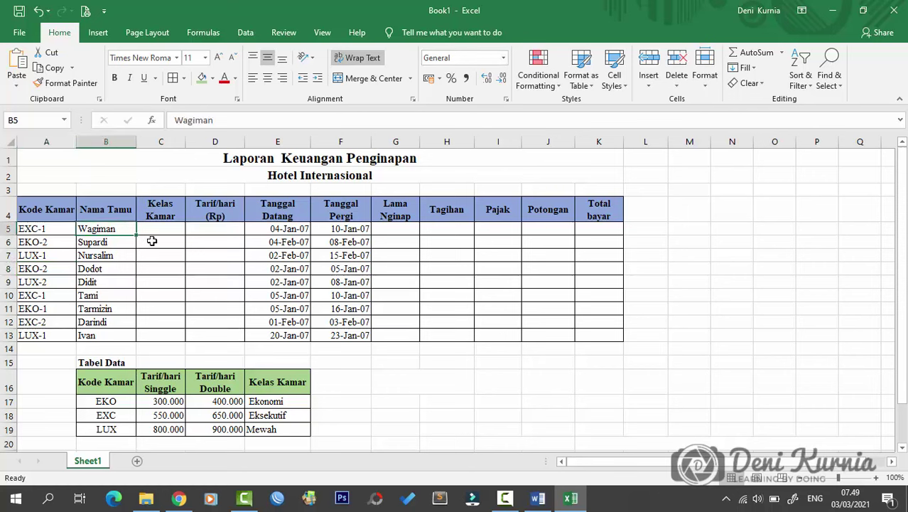
pyautogui.click(280, 255)
pyautogui.click(49, 241)
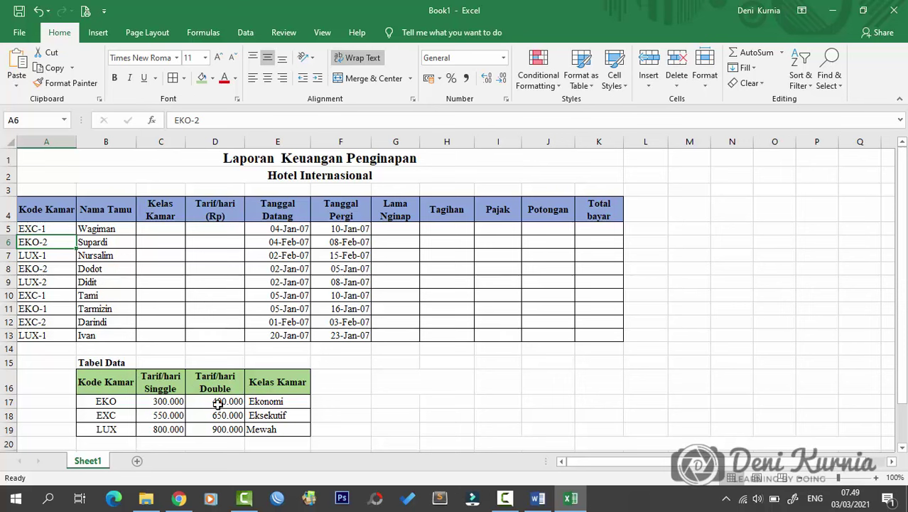
pyautogui.doubleClick(171, 388)
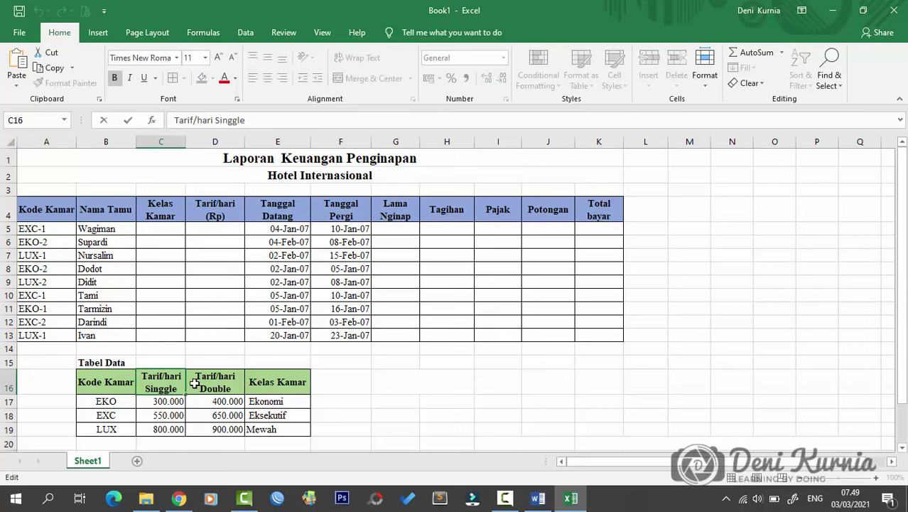
pyautogui.click(195, 384)
# Look over cells in the report and bring up the Formulas ribbon with Alt+M
pyautogui.click(233, 308)
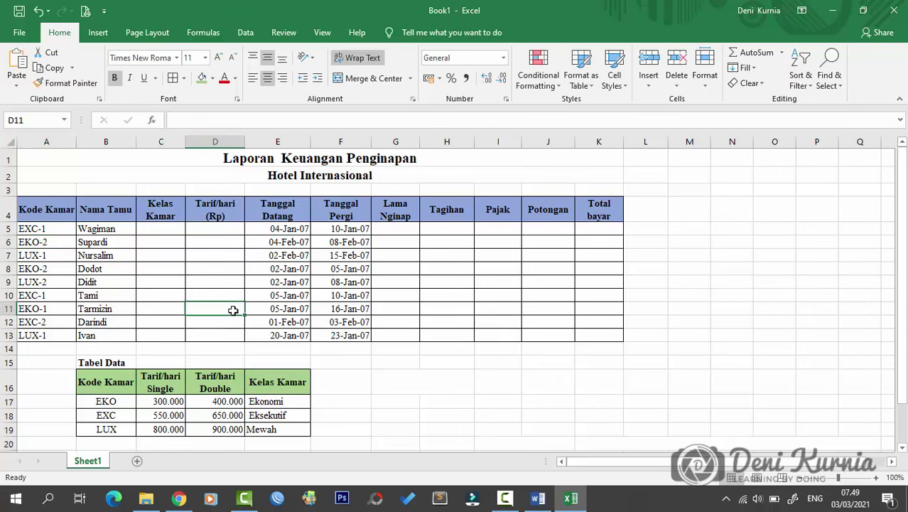
pyautogui.click(550, 271)
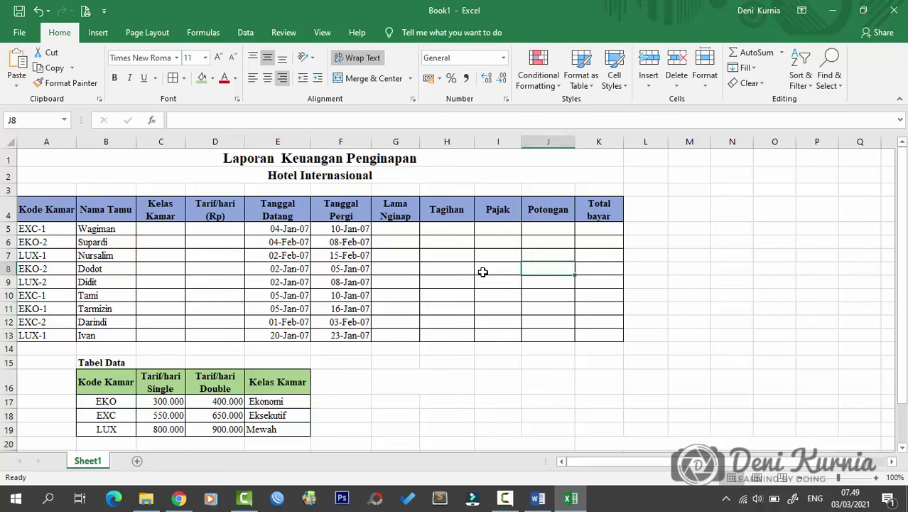
pyautogui.hotkey('alt', 'm')
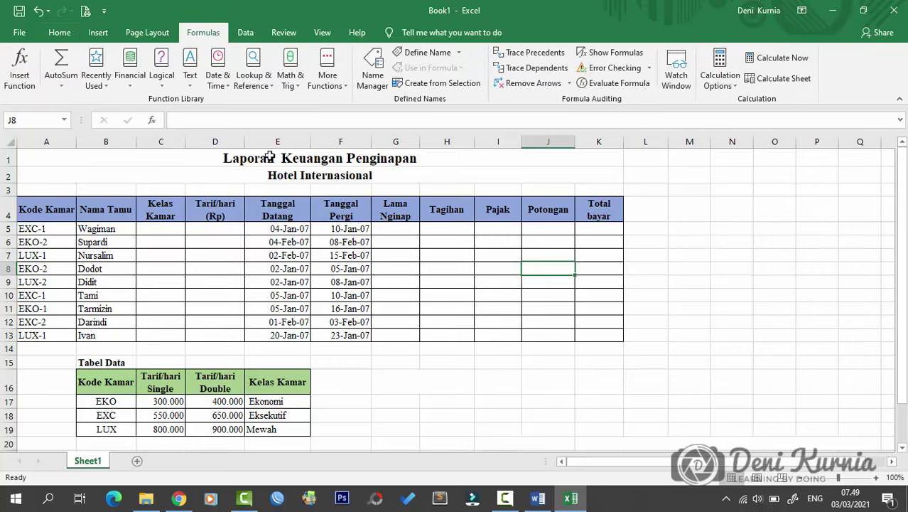
pyautogui.click(59, 32)
pyautogui.click(253, 164)
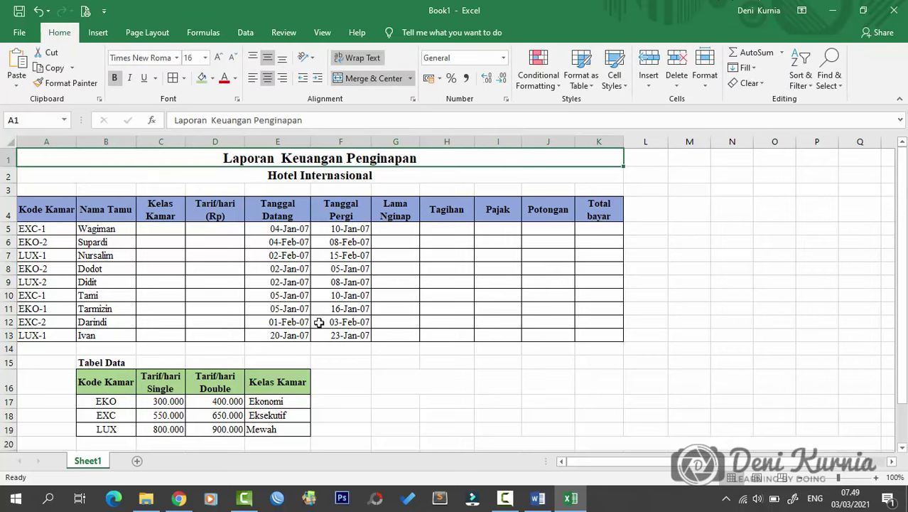
pyautogui.click(268, 307)
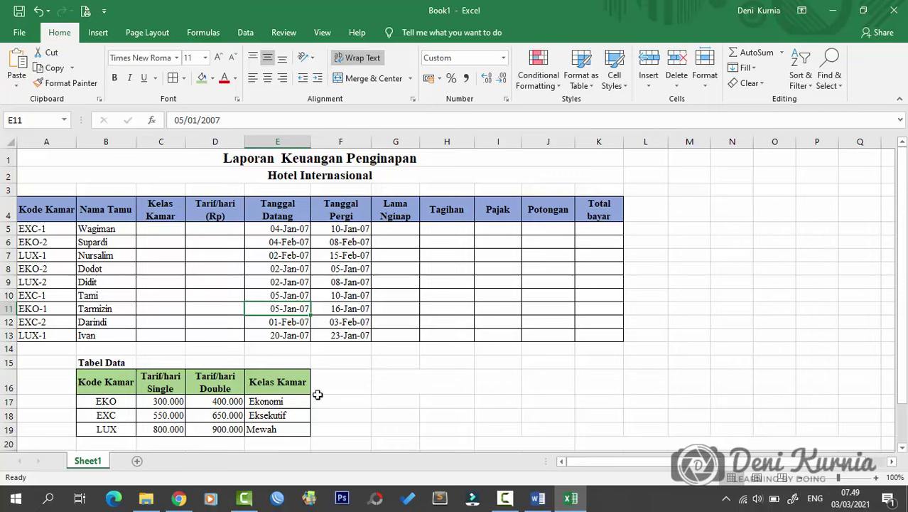
# In Word, copy the Ketengan Kode Kamar through Total bayar notes table, then return to Excel
pyautogui.click(537, 498)
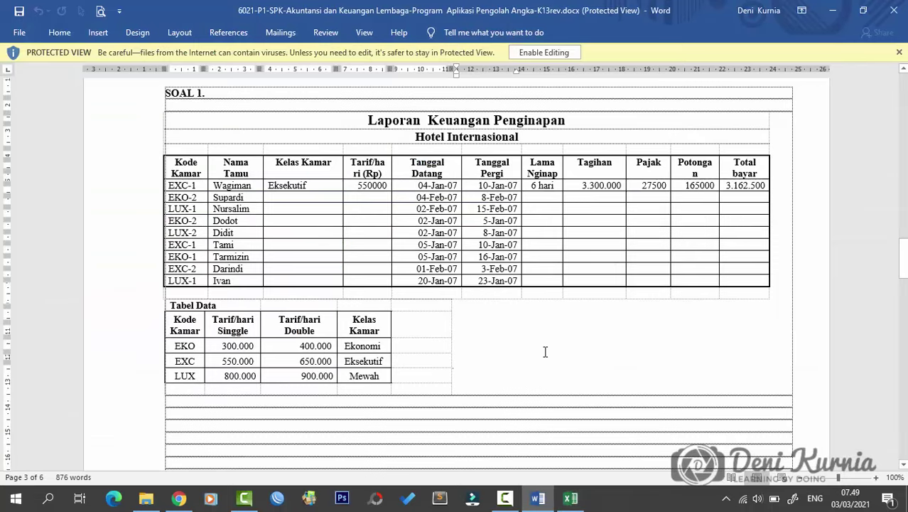
pyautogui.scroll(-5, 545, 351)
pyautogui.scroll(-4, 545, 352)
pyautogui.scroll(-2, 545, 352)
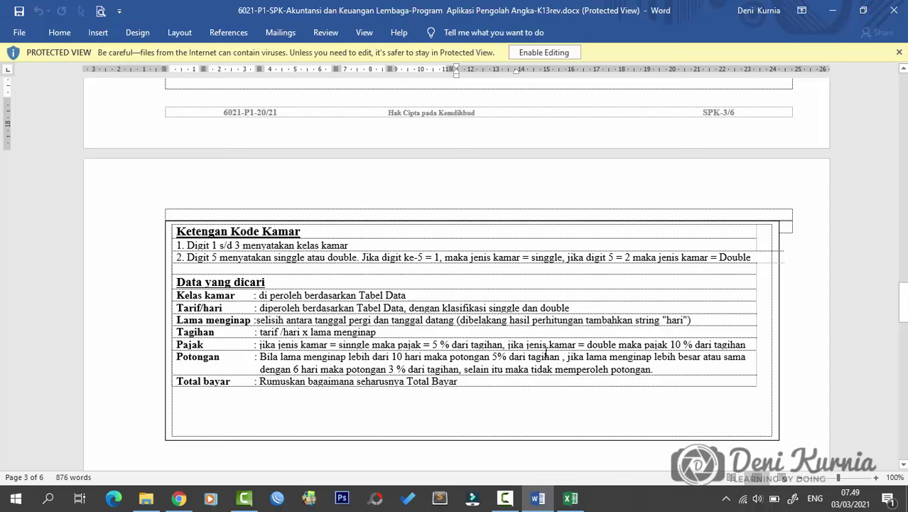
pyautogui.click(466, 295)
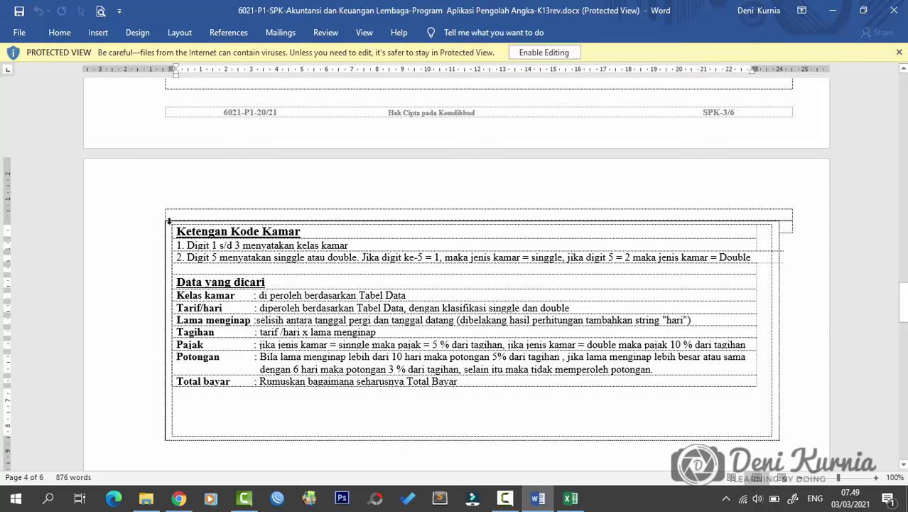
pyautogui.moveTo(268, 257); pyautogui.dragTo(581, 393)
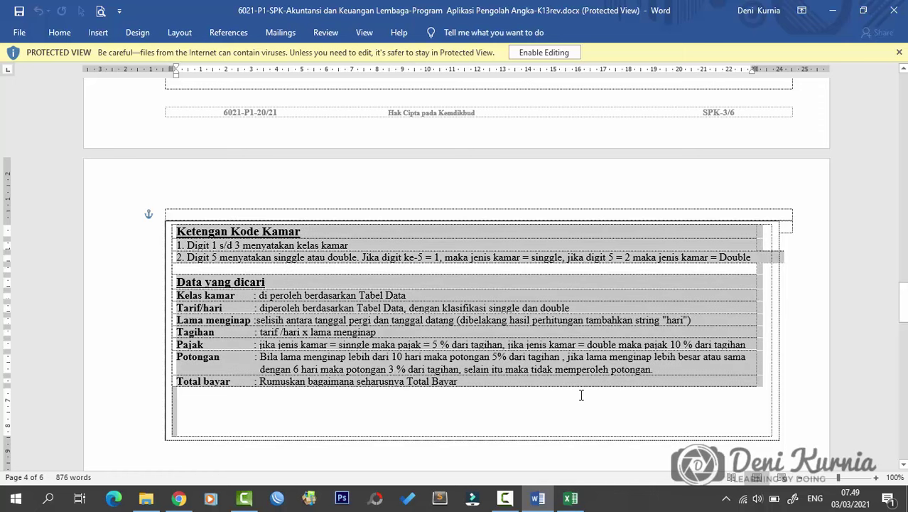
pyautogui.rightClick(478, 282)
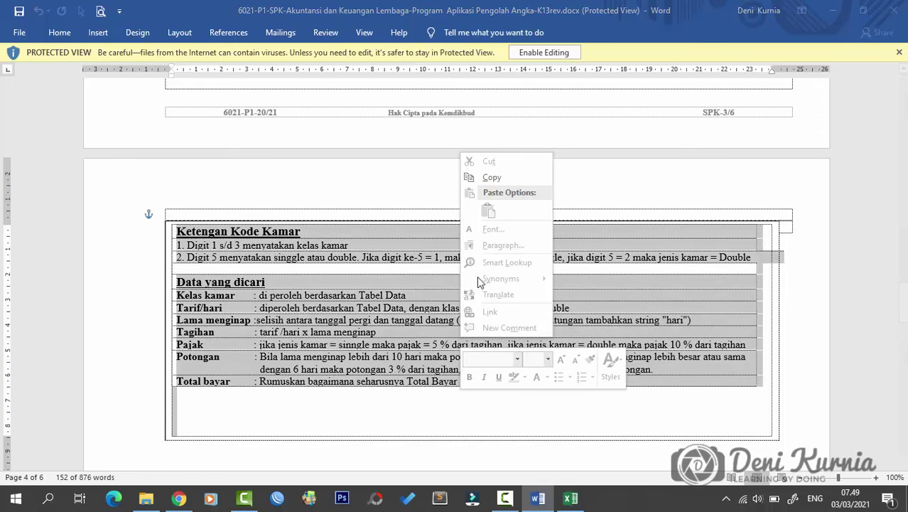
pyautogui.click(490, 178)
pyautogui.click(400, 429)
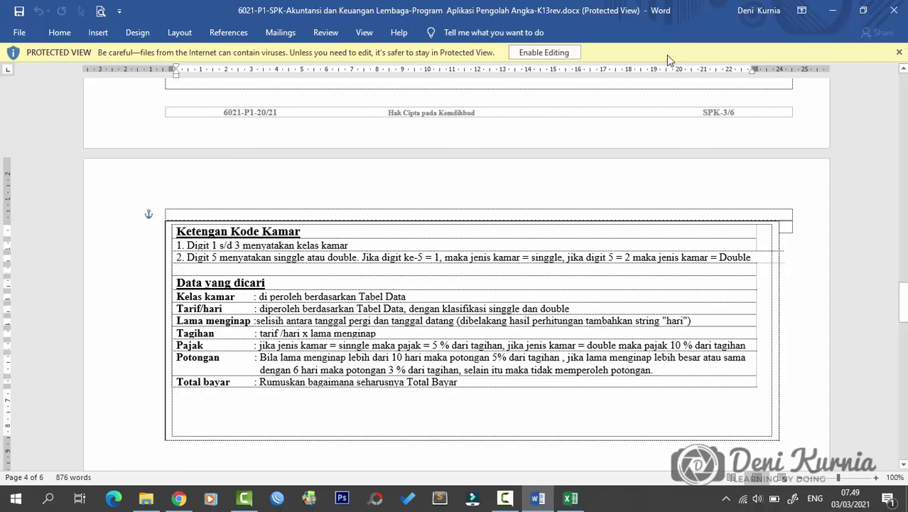
pyautogui.click(833, 10)
# Paste the copied Word notes at cell A25 and scroll through them to check
pyautogui.scroll(-3, 107, 360)
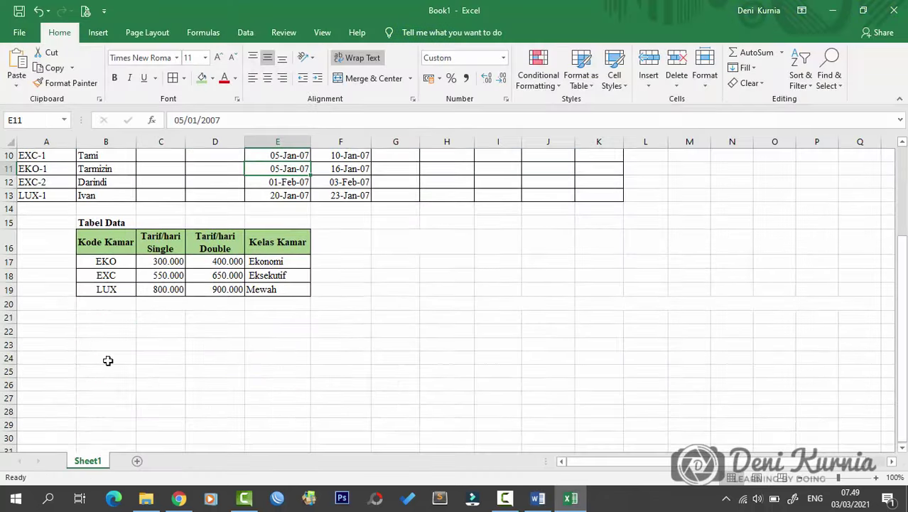
pyautogui.click(40, 376)
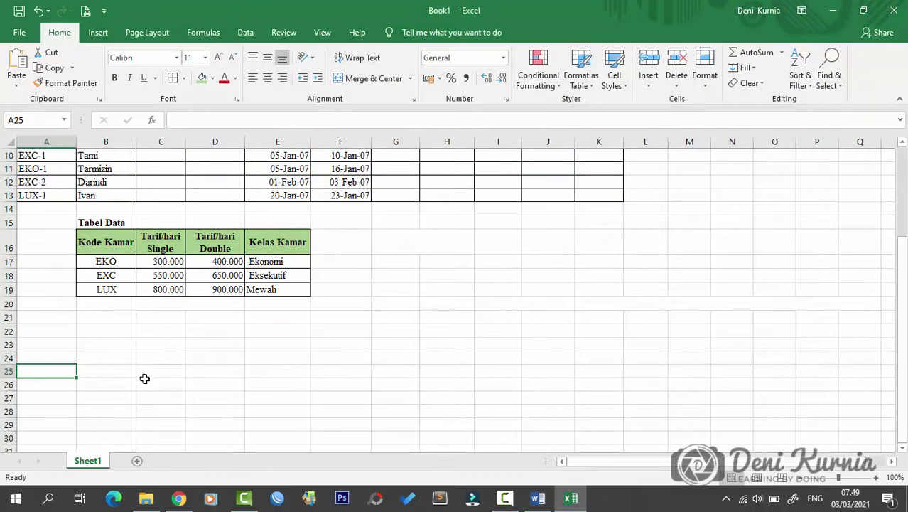
pyautogui.hotkey('ctrl', 'v')
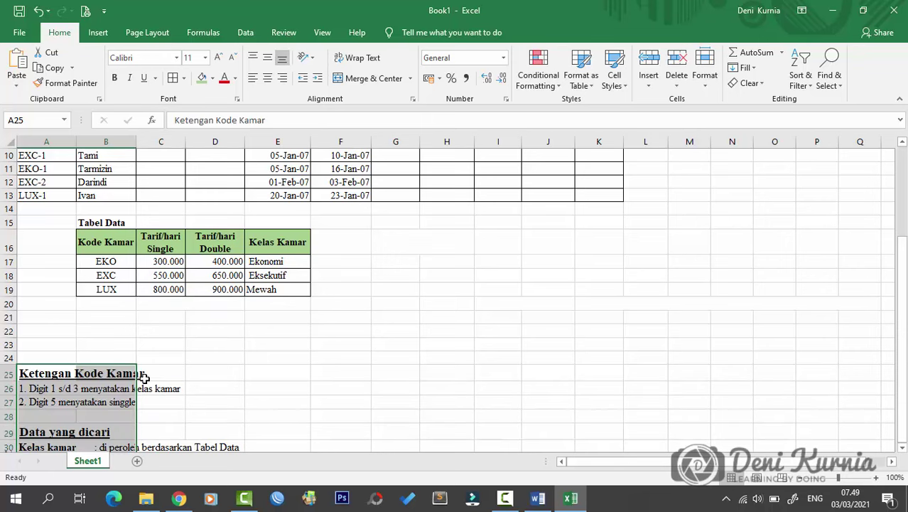
pyautogui.scroll(-3, 152, 375)
pyautogui.click(297, 342)
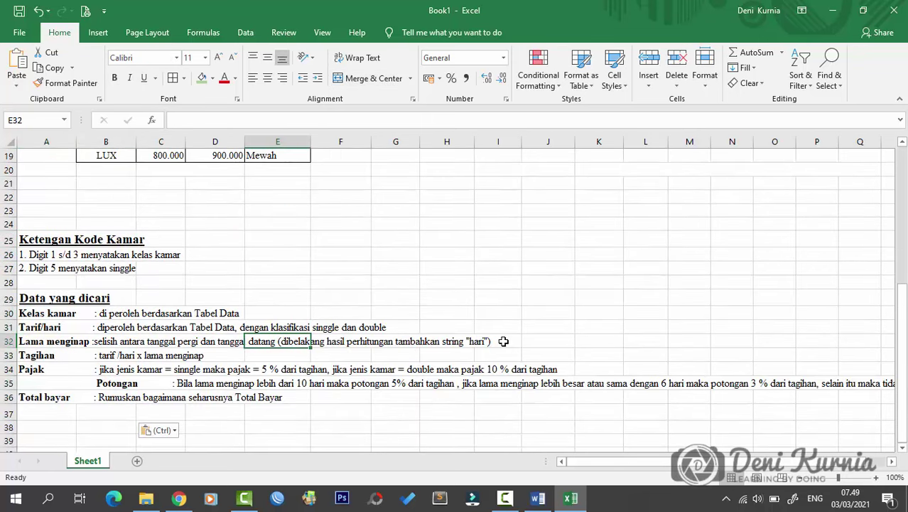
pyautogui.scroll(2, 504, 341)
pyautogui.scroll(-3, 504, 342)
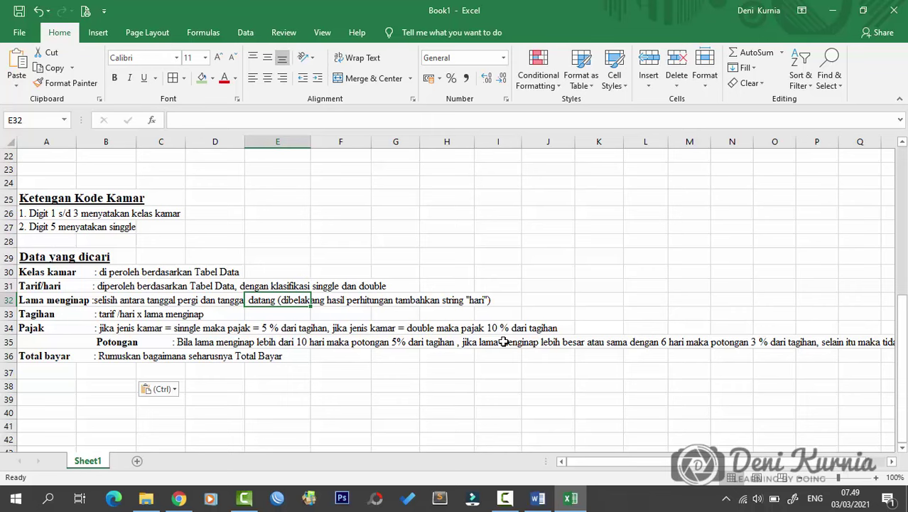
pyautogui.scroll(3, 503, 342)
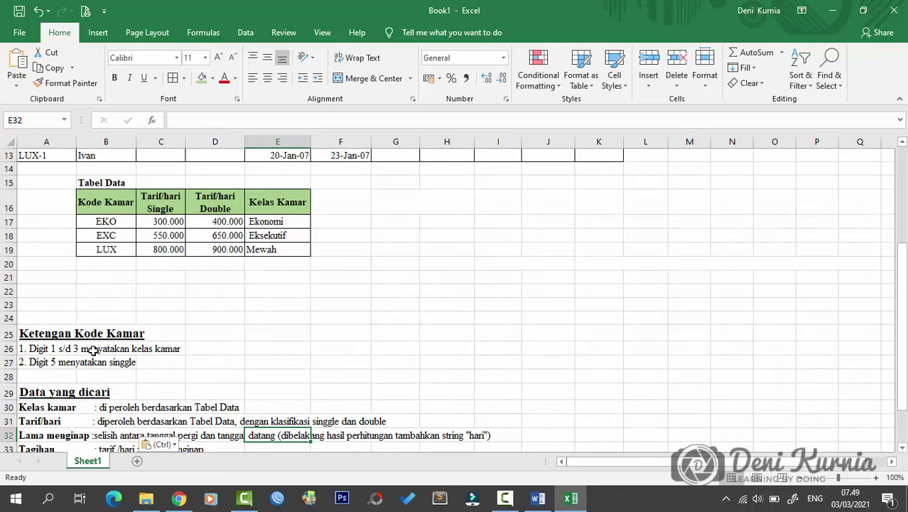
pyautogui.scroll(3, 114, 361)
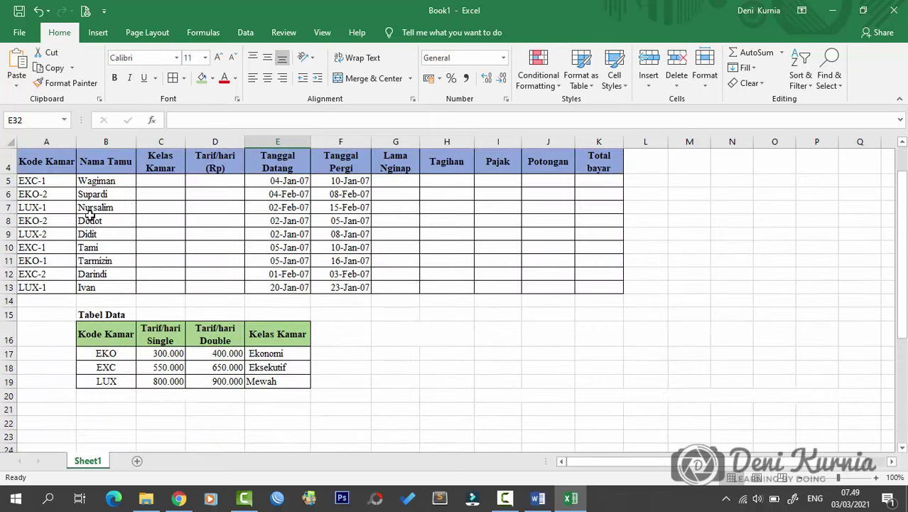
pyautogui.scroll(-3, 107, 313)
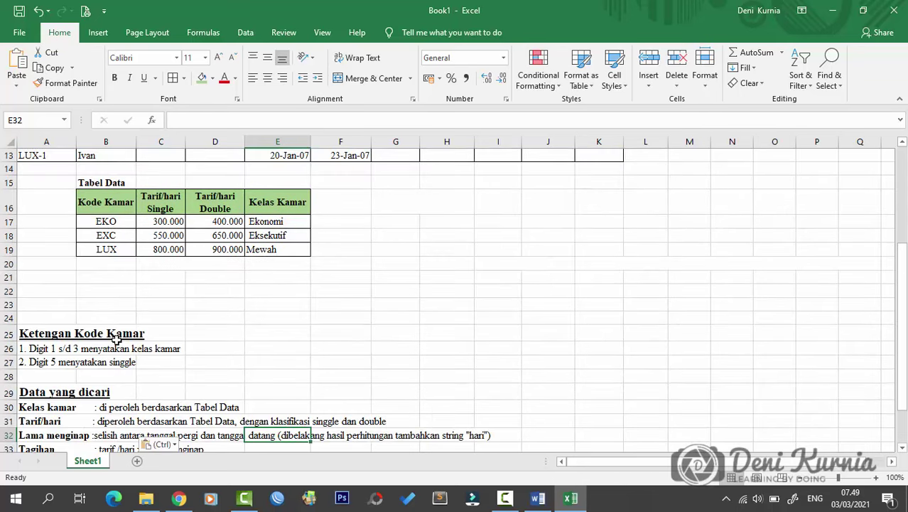
pyautogui.scroll(-1, 116, 339)
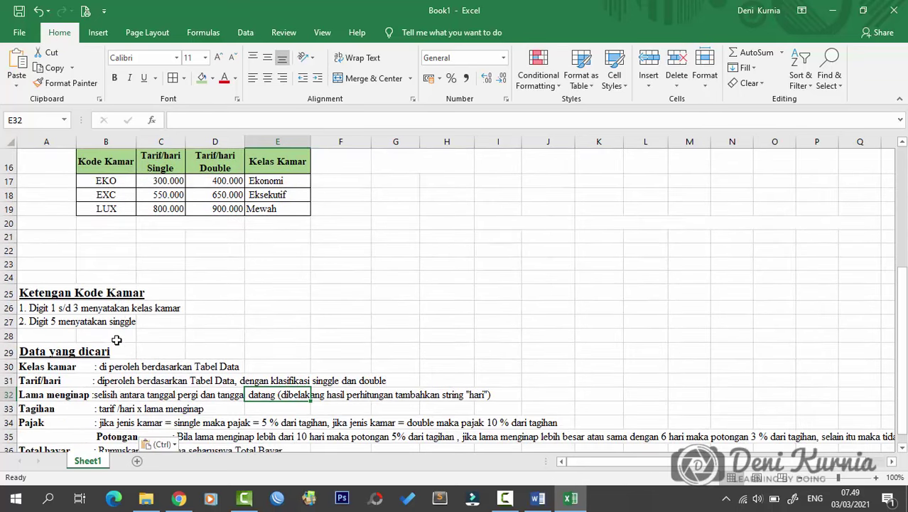
# Remove the stray leading space from the Eksekutif entry in Tabel Data
pyautogui.click(251, 178)
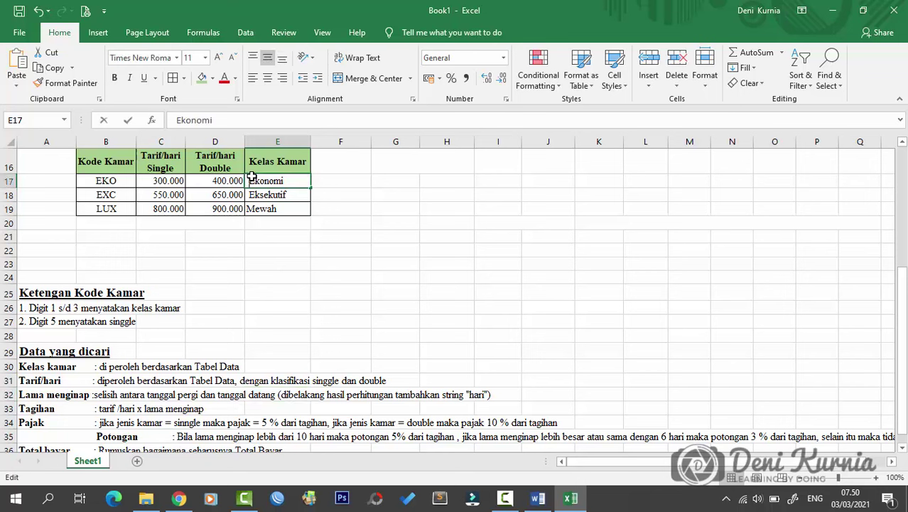
pyautogui.doubleClick(257, 181)
pyautogui.press('Return')
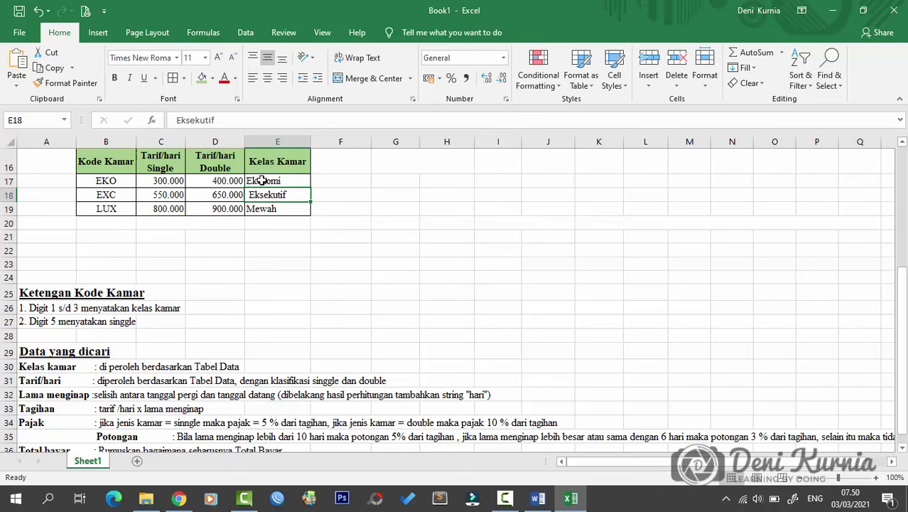
pyautogui.click(180, 120)
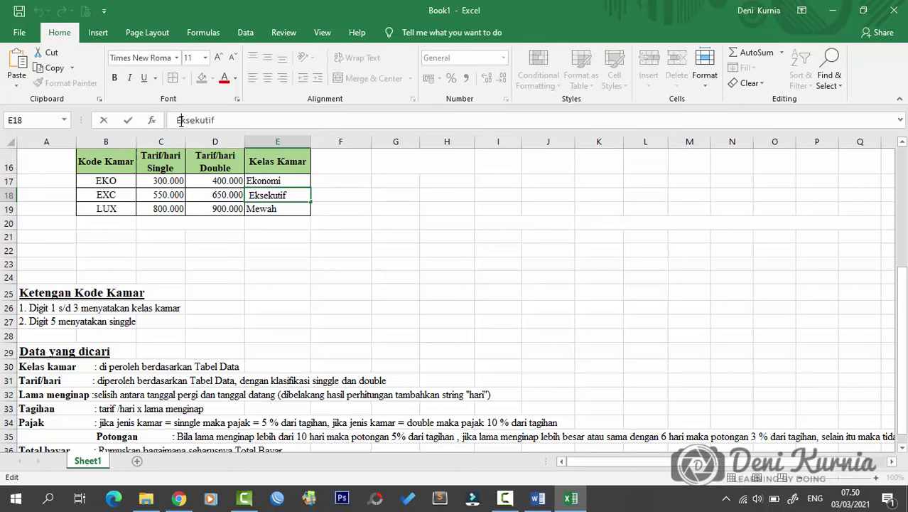
pyautogui.press('BackSpace')
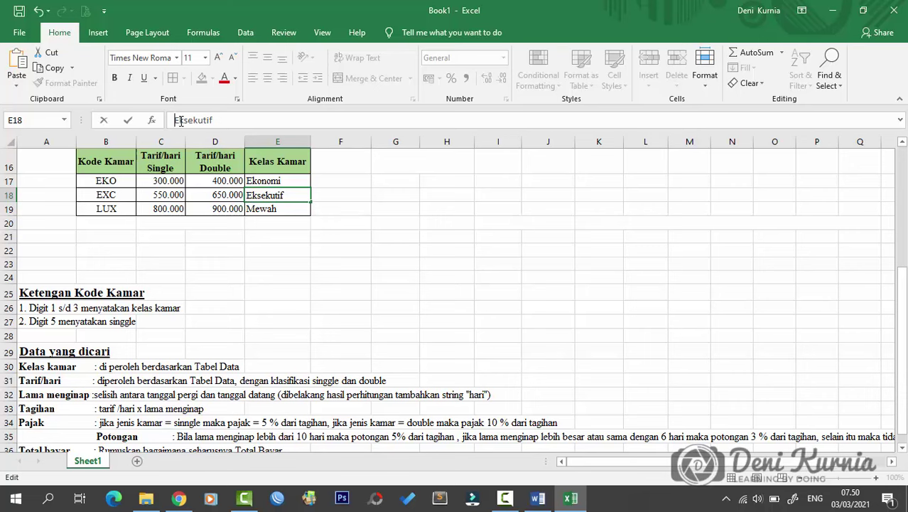
pyautogui.press('Return')
pyautogui.click(257, 248)
# Centre the Tanggal Datang and Tanggal Pergi dates in E5:F13
pyautogui.scroll(5, 258, 248)
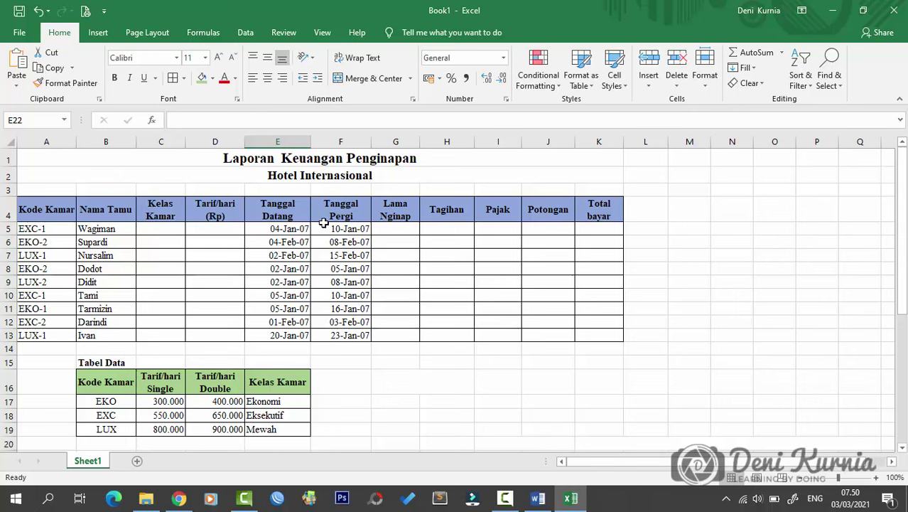
pyautogui.moveTo(284, 228); pyautogui.dragTo(337, 334)
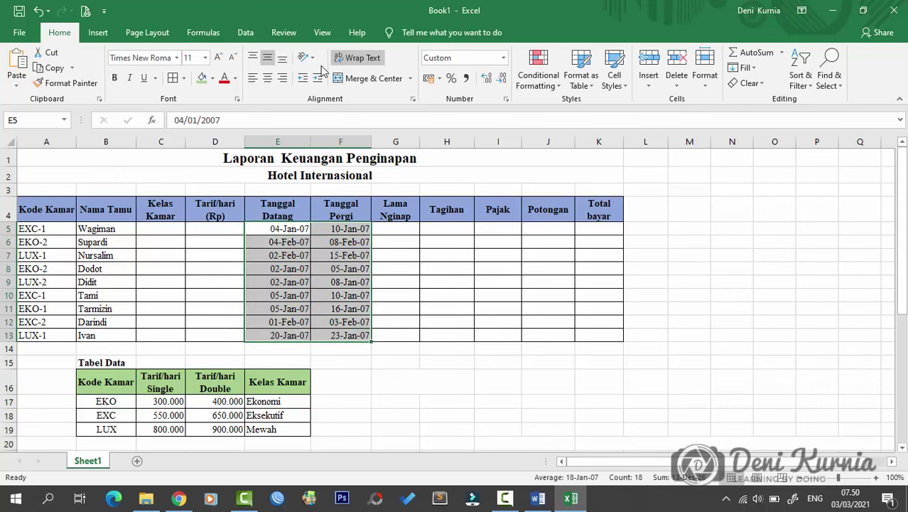
pyautogui.click(268, 77)
pyautogui.click(446, 268)
pyautogui.press('Right')
pyautogui.press('Right')
pyautogui.press('Right')
pyautogui.press('Up')
pyautogui.press('Up')
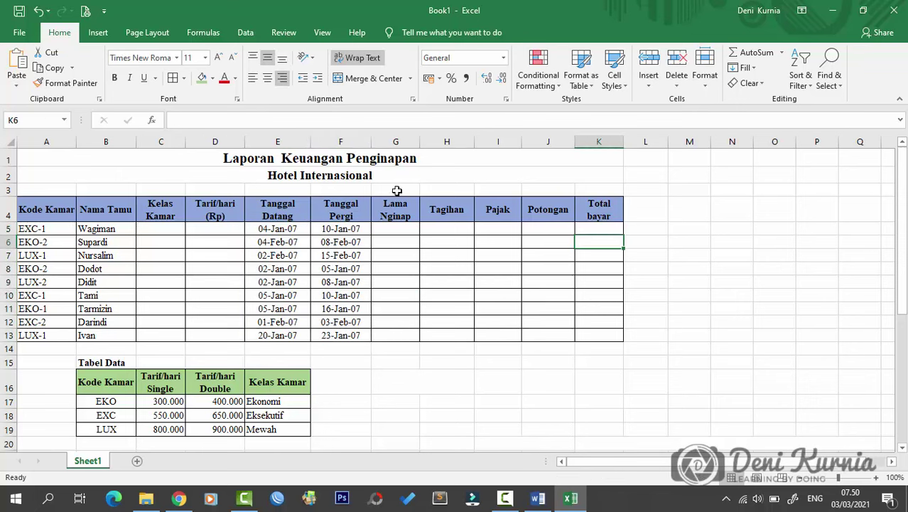
# Widen columns C and D slightly
pyautogui.click(160, 228)
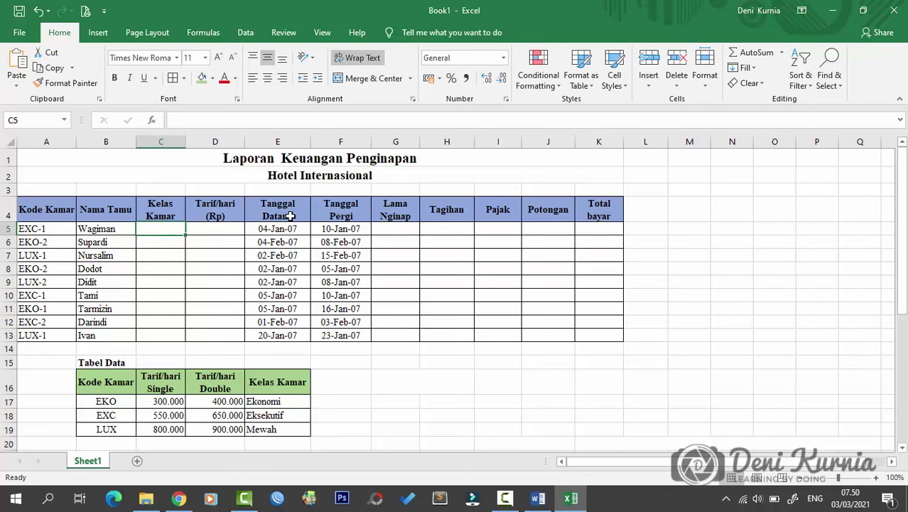
pyautogui.moveTo(186, 143); pyautogui.dragTo(196, 142)
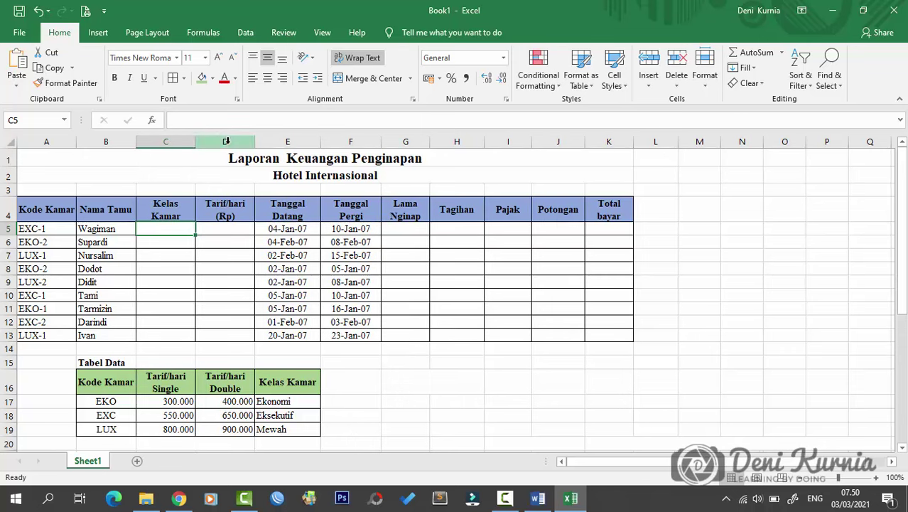
pyautogui.moveTo(254, 141); pyautogui.dragTo(260, 142)
pyautogui.click(272, 254)
# Review the Kelas kamar requirement in row 30, Tabel Data's Kelas Kamar column and room code EXC-1
pyautogui.scroll(-2, 271, 252)
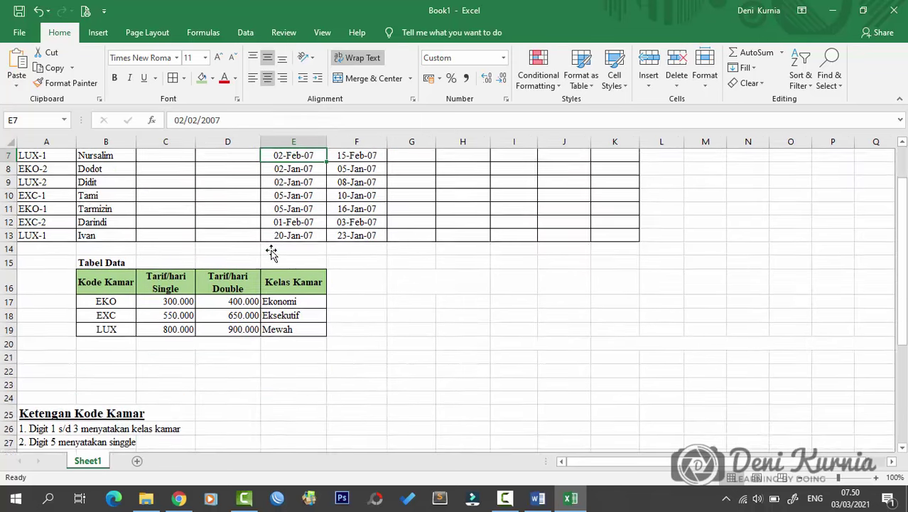
pyautogui.scroll(-2, 263, 228)
pyautogui.scroll(-1, 184, 285)
pyautogui.click(16, 367)
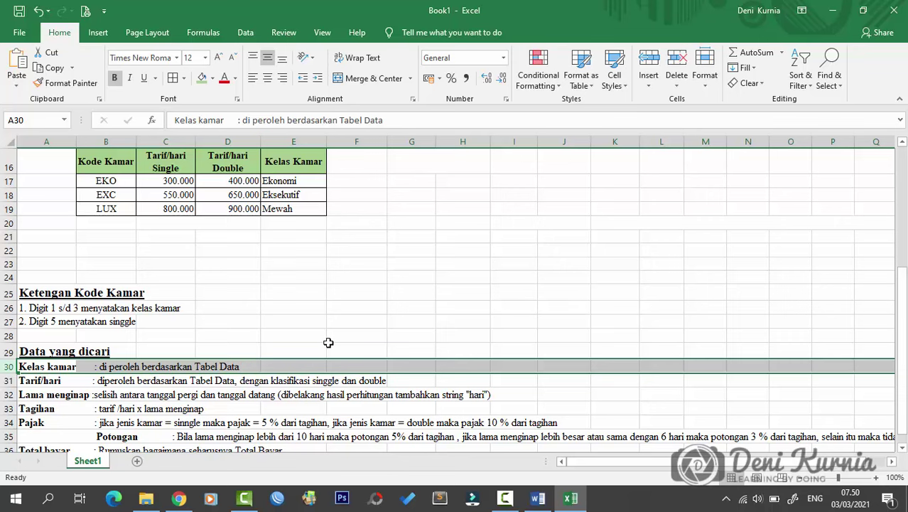
pyautogui.scroll(2, 328, 343)
pyautogui.scroll(1, 329, 343)
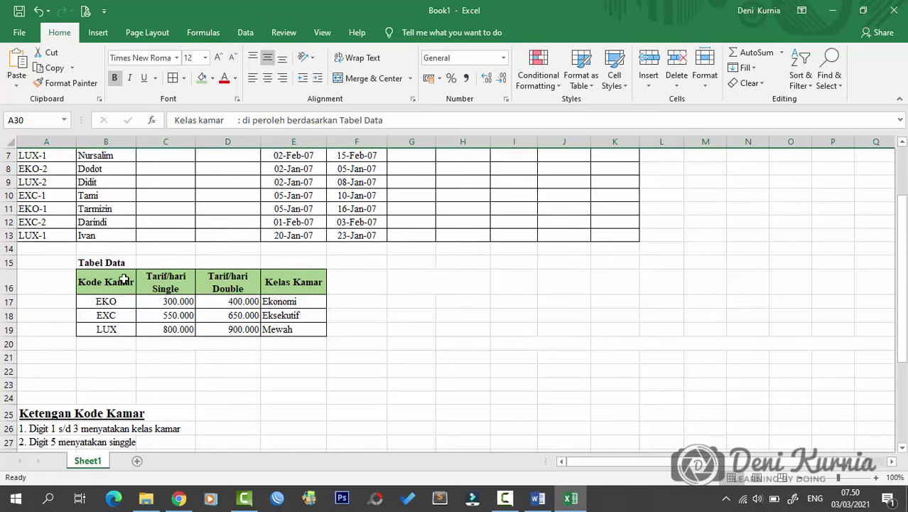
pyautogui.click(305, 283)
pyautogui.scroll(2, 352, 307)
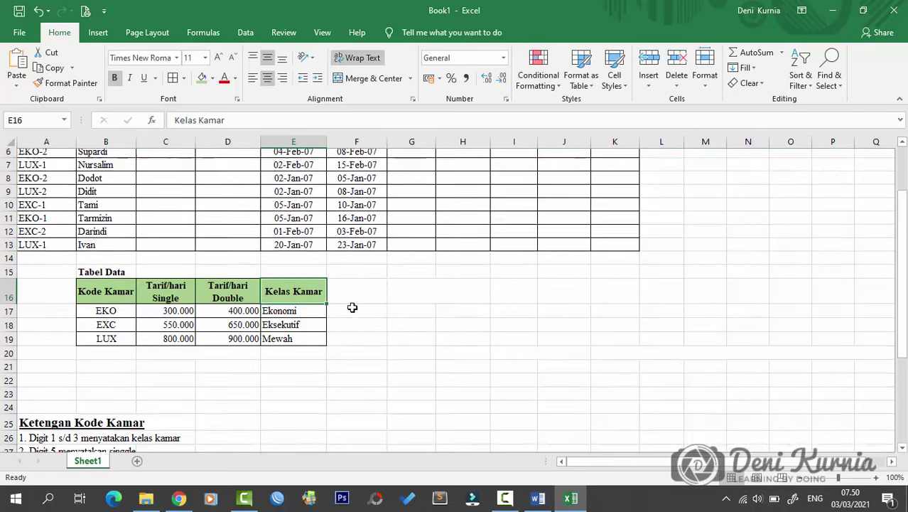
pyautogui.click(45, 229)
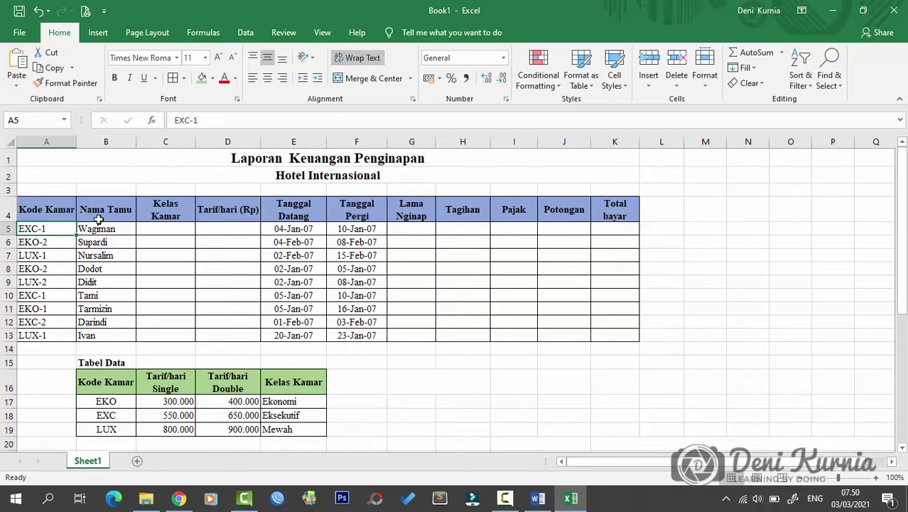
pyautogui.click(167, 227)
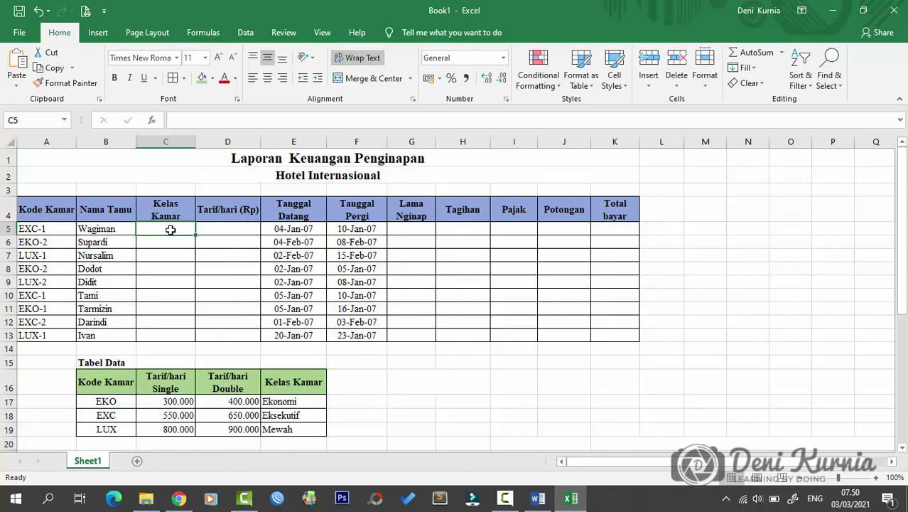
pyautogui.click(291, 402)
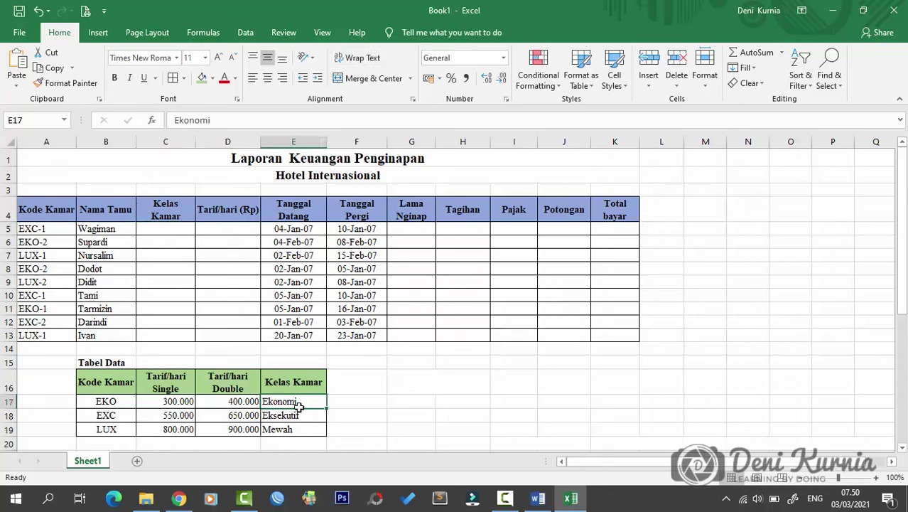
pyautogui.click(297, 416)
pyautogui.click(301, 430)
pyautogui.click(303, 416)
pyautogui.click(304, 401)
pyautogui.click(118, 415)
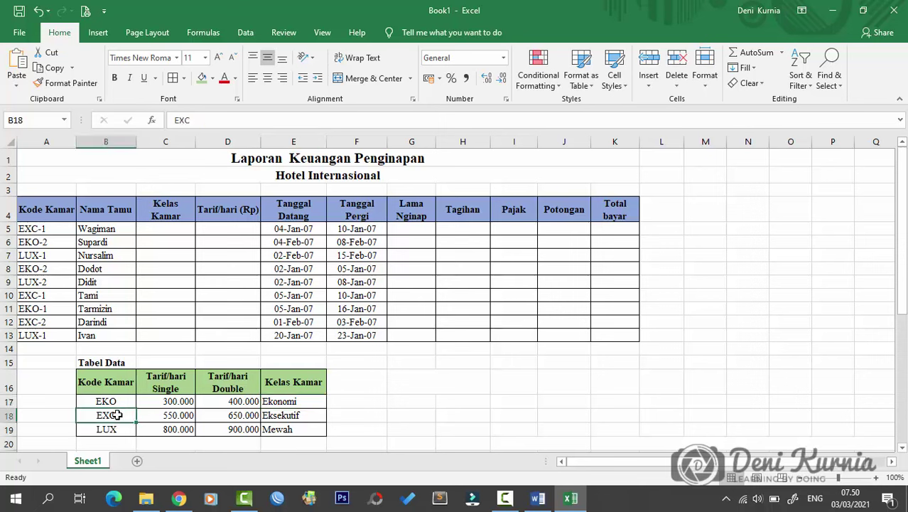
pyautogui.click(305, 417)
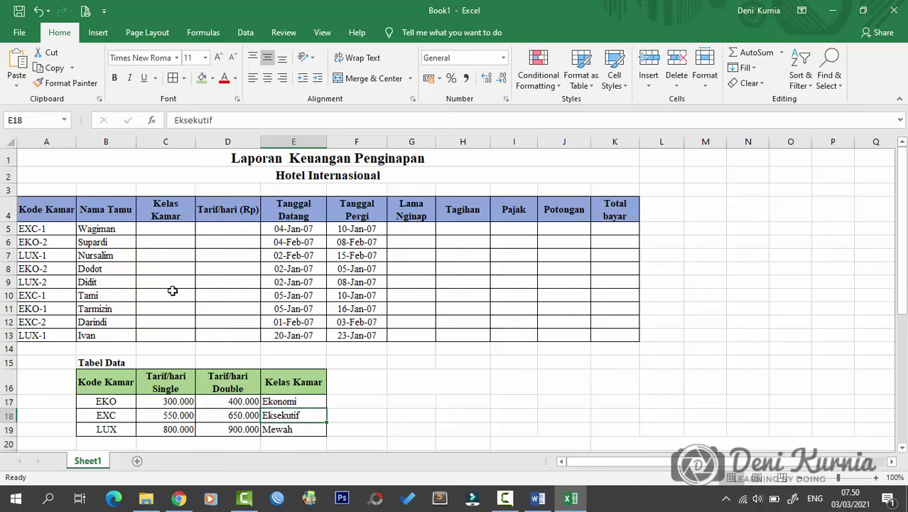
pyautogui.click(26, 243)
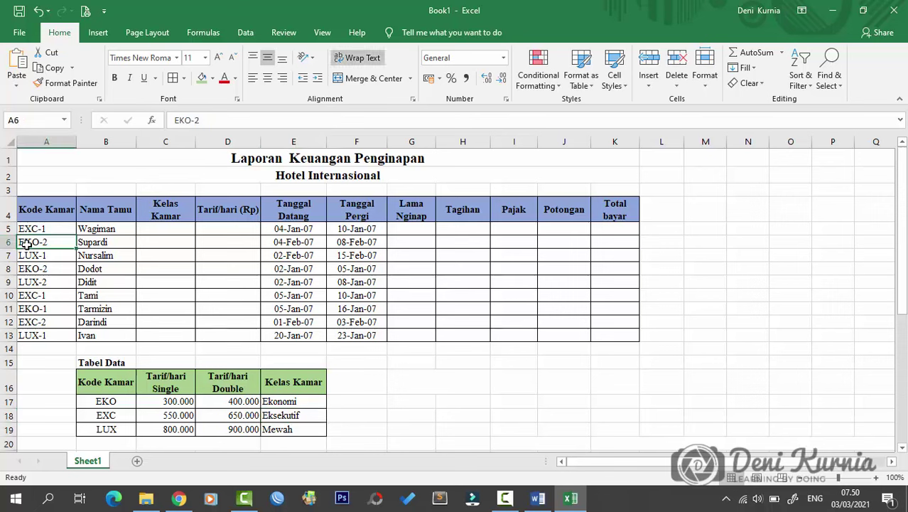
pyautogui.click(291, 403)
pyautogui.click(110, 401)
pyautogui.click(106, 414)
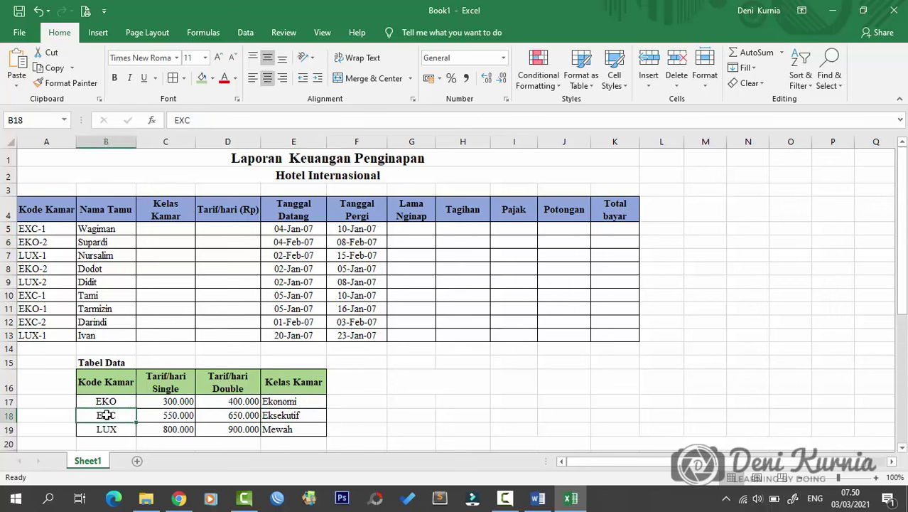
pyautogui.click(108, 429)
pyautogui.click(108, 415)
# Point out Tabel Data's Kode Kamar, Single, Double and Kelas Kamar columns
pyautogui.click(104, 391)
pyautogui.moveTo(104, 395); pyautogui.dragTo(105, 426)
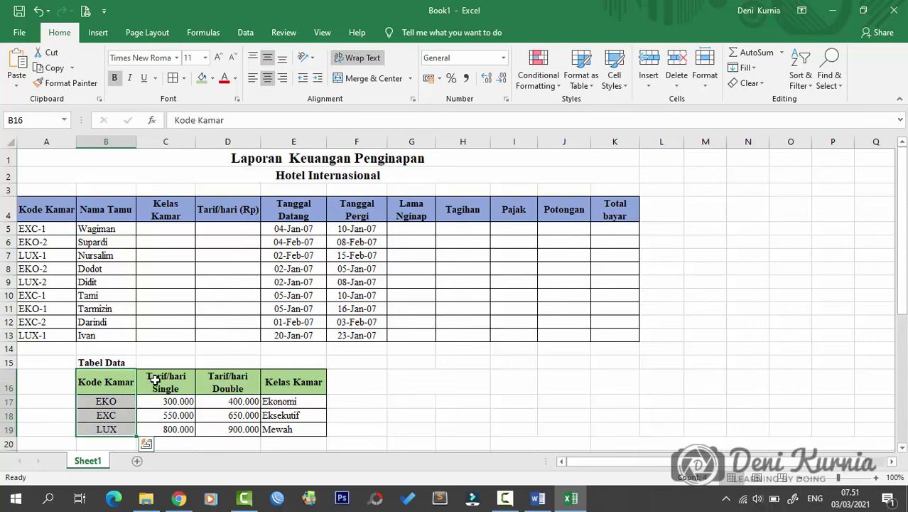
pyautogui.moveTo(155, 379); pyautogui.dragTo(171, 426)
pyautogui.moveTo(235, 384); pyautogui.dragTo(229, 426)
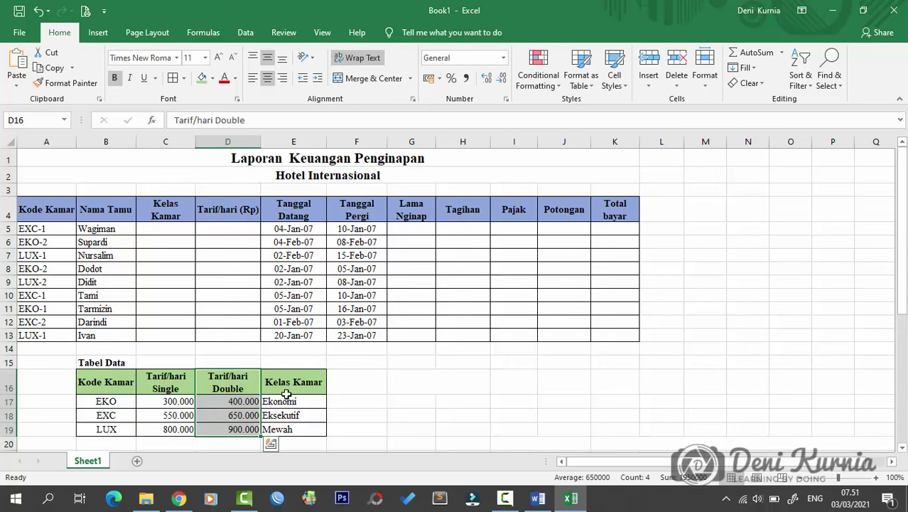
pyautogui.moveTo(284, 392); pyautogui.dragTo(284, 430)
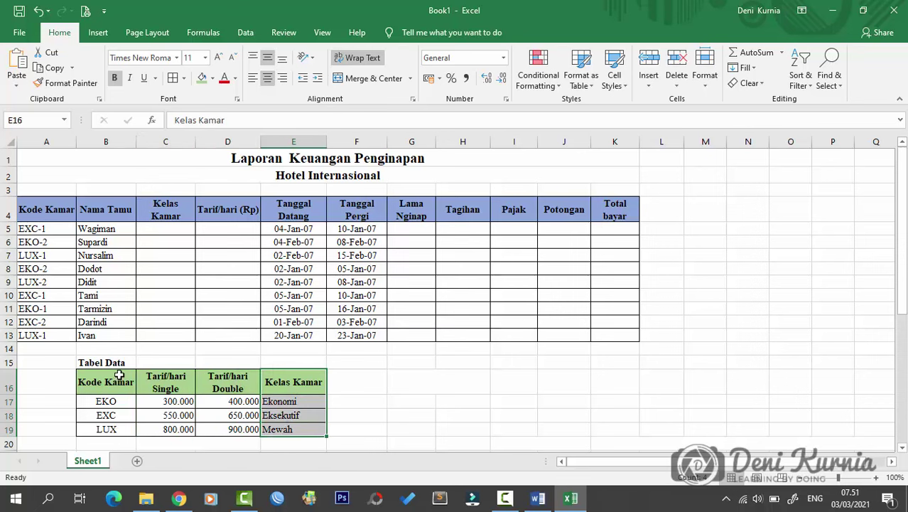
pyautogui.moveTo(118, 377); pyautogui.dragTo(117, 416)
pyautogui.click(314, 390)
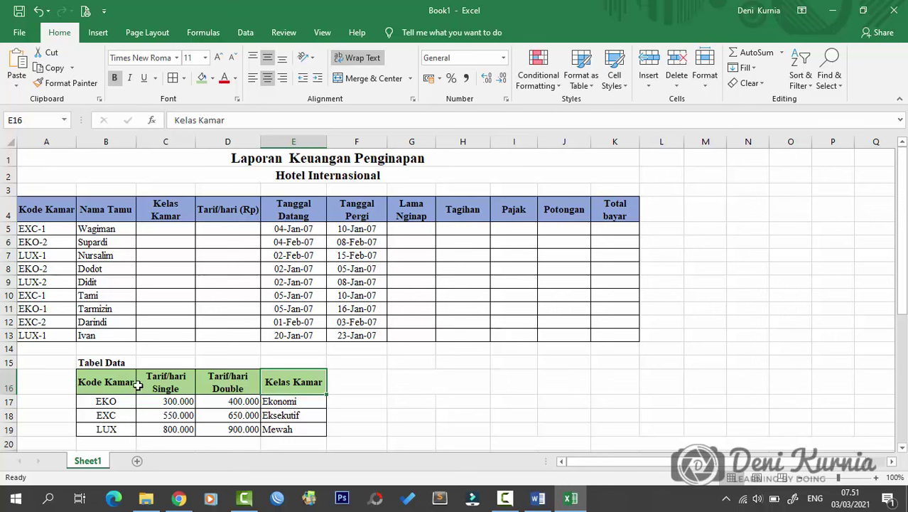
# Select the header-free Tabel Data values B17:E19 and activate the Name Box
pyautogui.click(100, 401)
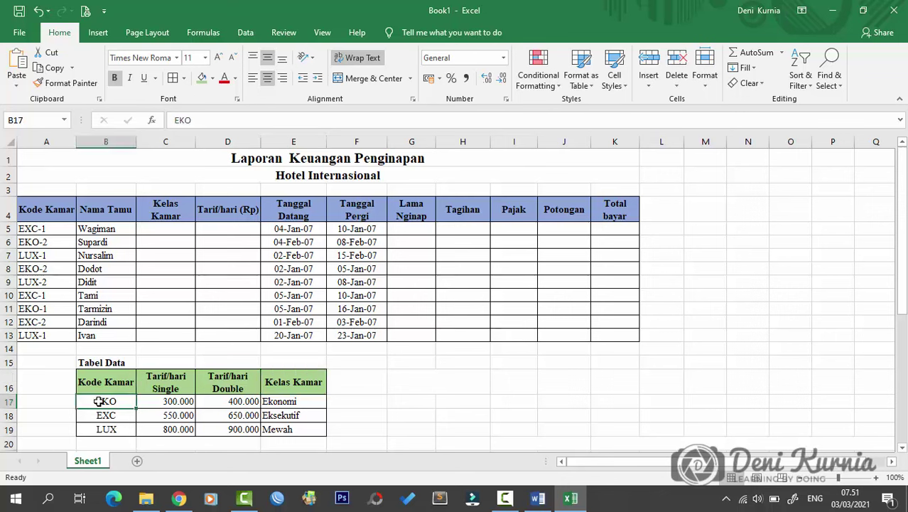
pyautogui.moveTo(99, 401)
pyautogui.mouseDown()
pyautogui.moveTo(275, 402)
pyautogui.moveTo(280, 430)
pyautogui.mouseUp()
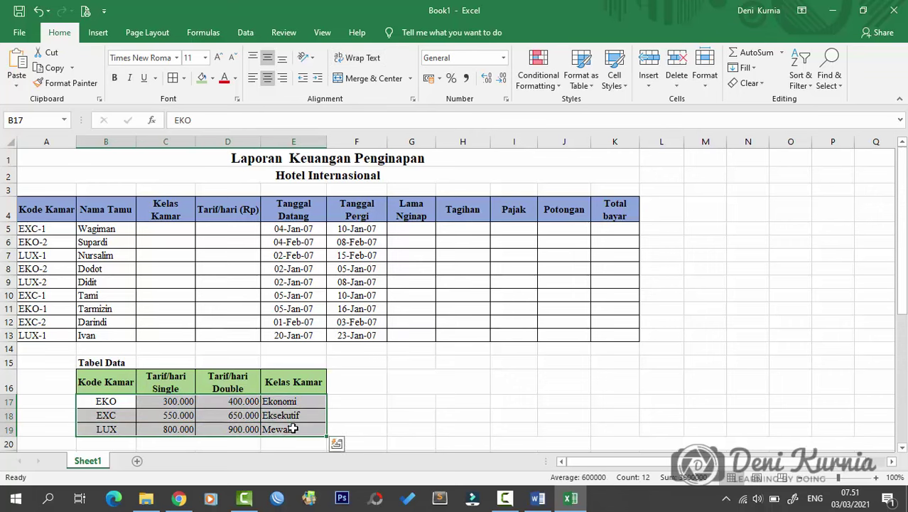
pyautogui.scroll(-1, 281, 432)
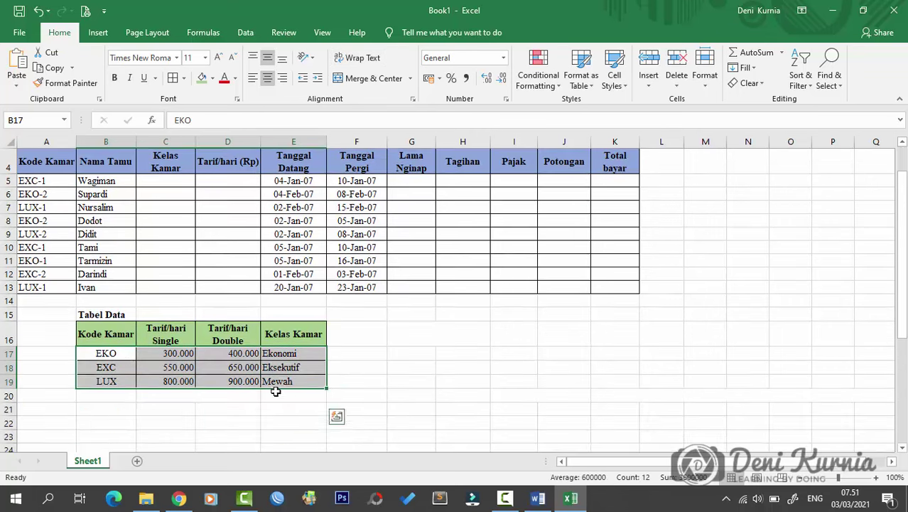
pyautogui.click(98, 353)
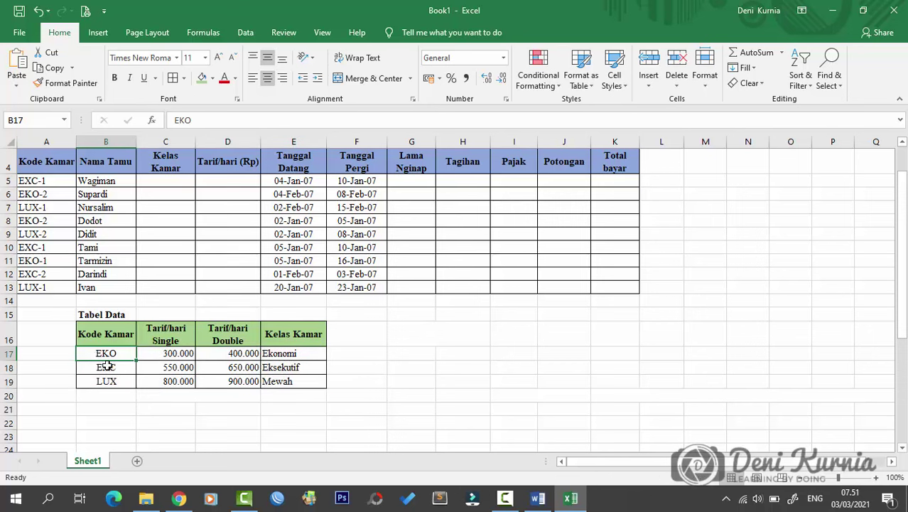
pyautogui.moveTo(99, 333)
pyautogui.mouseDown()
pyautogui.moveTo(172, 336)
pyautogui.moveTo(292, 381)
pyautogui.mouseUp()
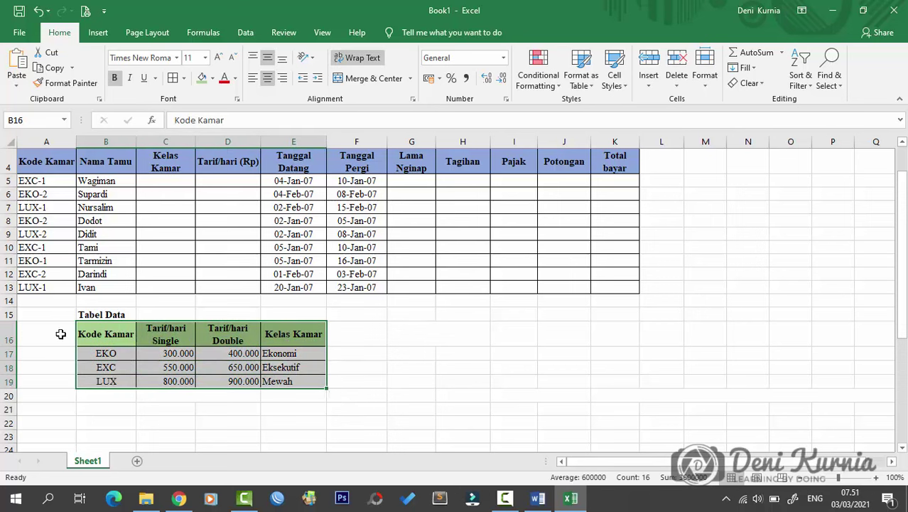
pyautogui.click(103, 353)
pyautogui.moveTo(110, 354); pyautogui.dragTo(285, 374)
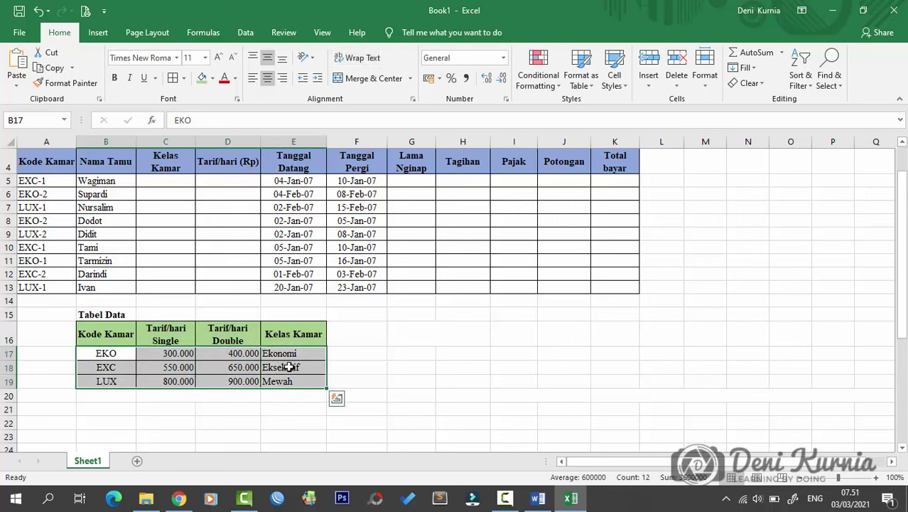
pyautogui.scroll(1, 288, 367)
pyautogui.scroll(-1, 288, 366)
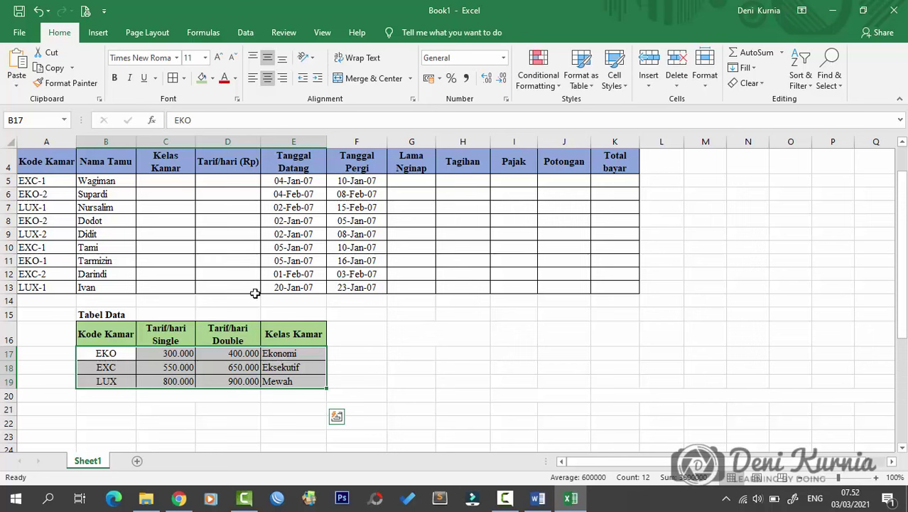
pyautogui.click(41, 122)
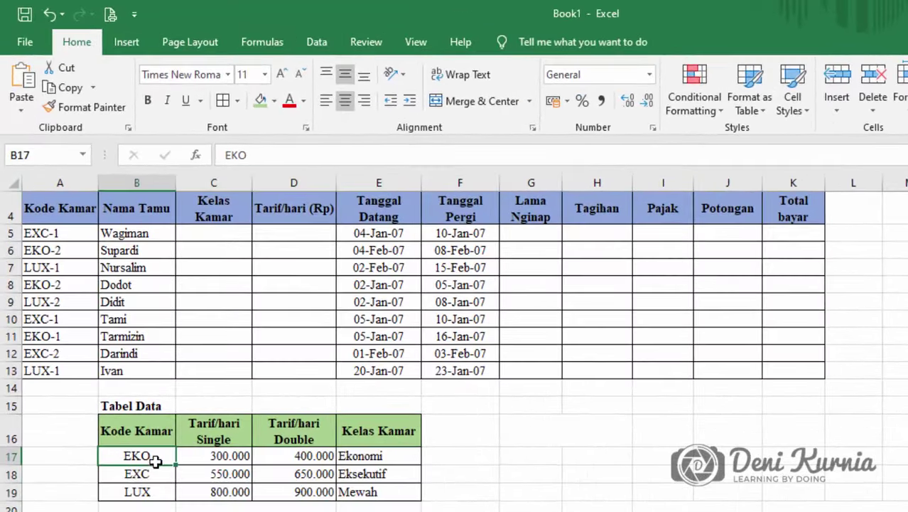
# Name the selected range B17:E19 'tabel_data' through the Name Box
pyautogui.moveTo(114, 355); pyautogui.dragTo(284, 374)
pyautogui.moveTo(364, 483); pyautogui.dragTo(380, 491)
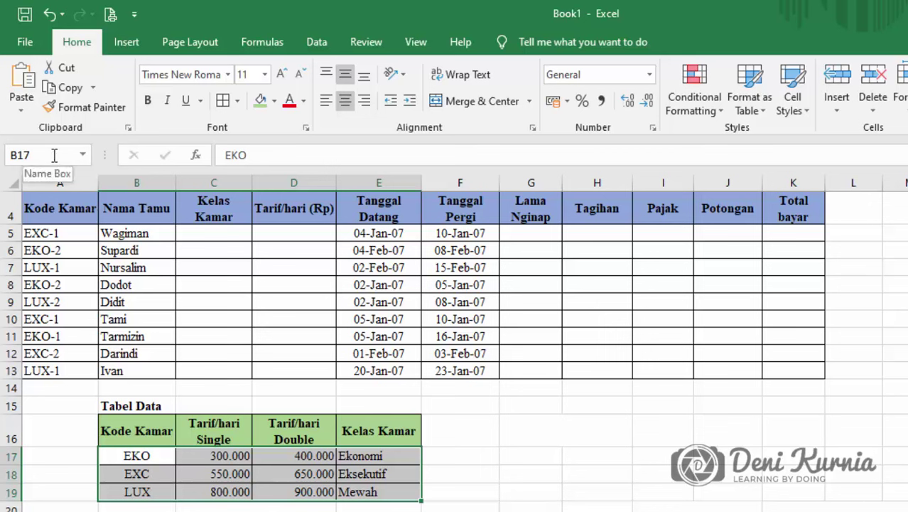
pyautogui.click(50, 155)
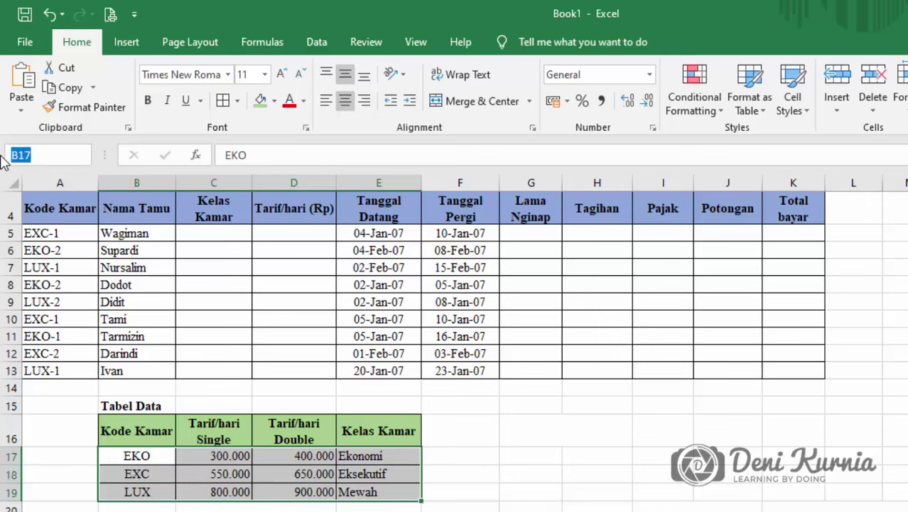
pyautogui.write('tabel_dat')
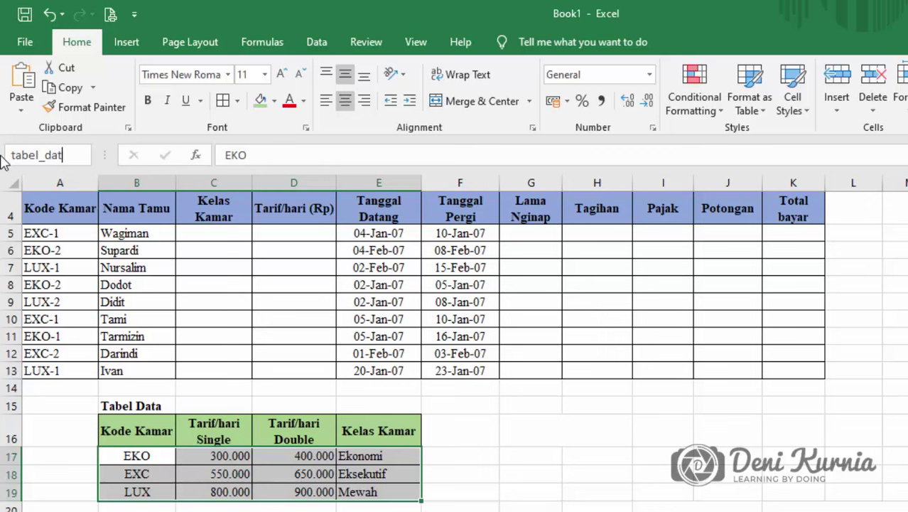
pyautogui.write('as')
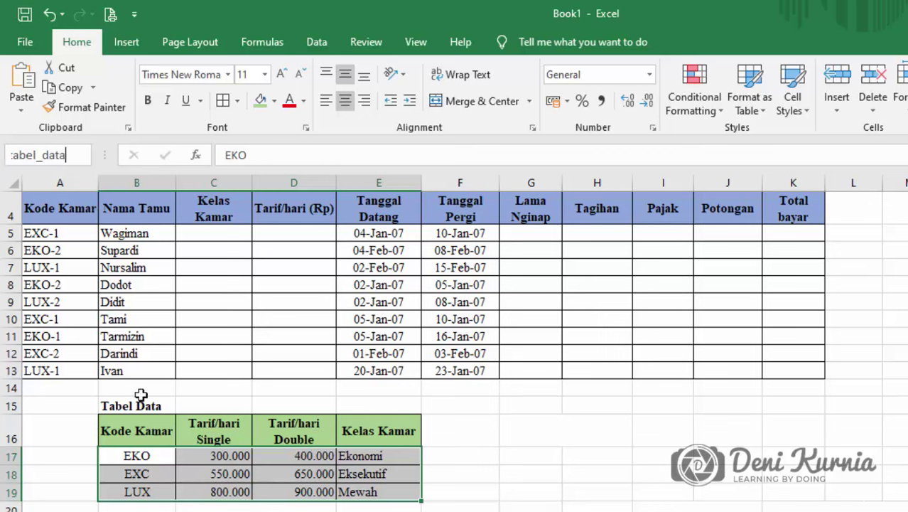
pyautogui.press('Return')
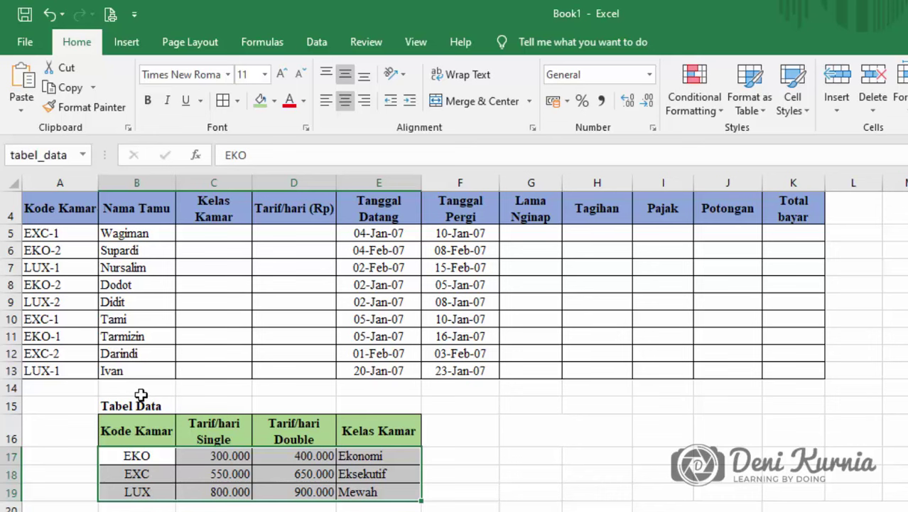
pyautogui.click(141, 395)
pyautogui.moveTo(157, 456); pyautogui.dragTo(359, 489)
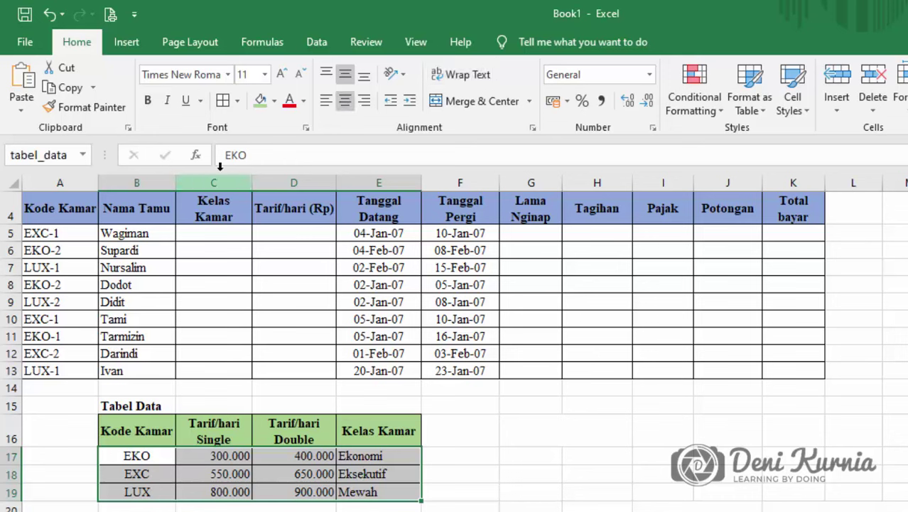
pyautogui.click(328, 44)
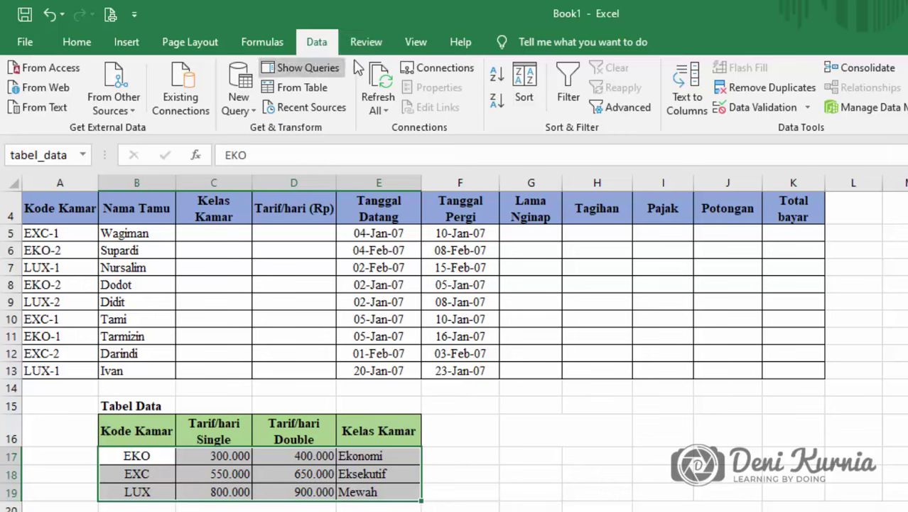
pyautogui.click(256, 41)
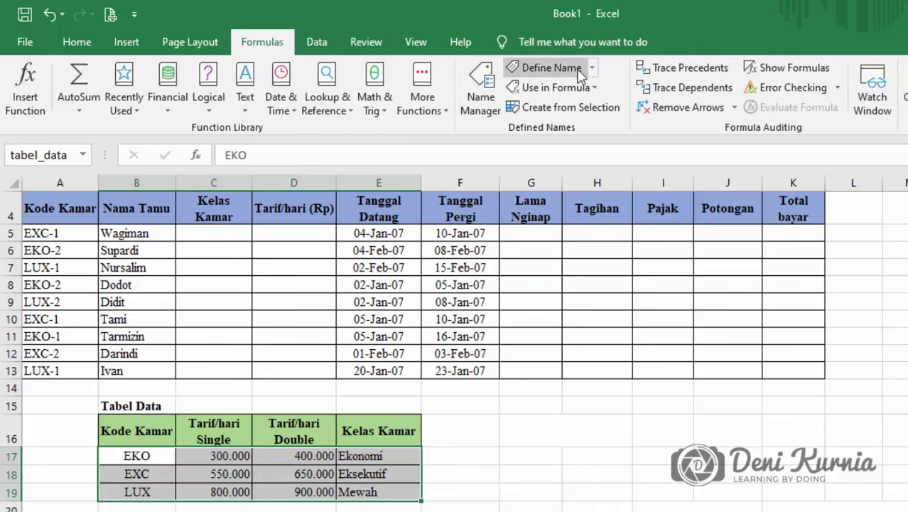
pyautogui.click(592, 69)
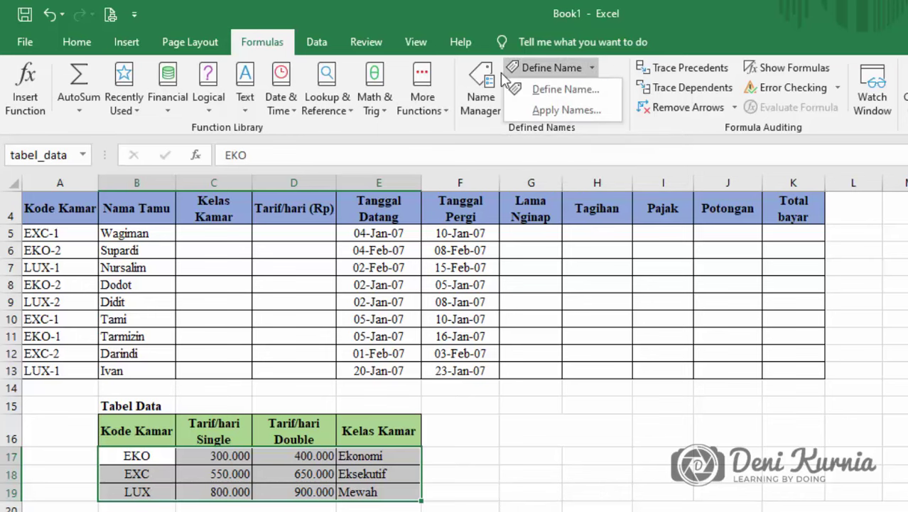
pyautogui.click(484, 93)
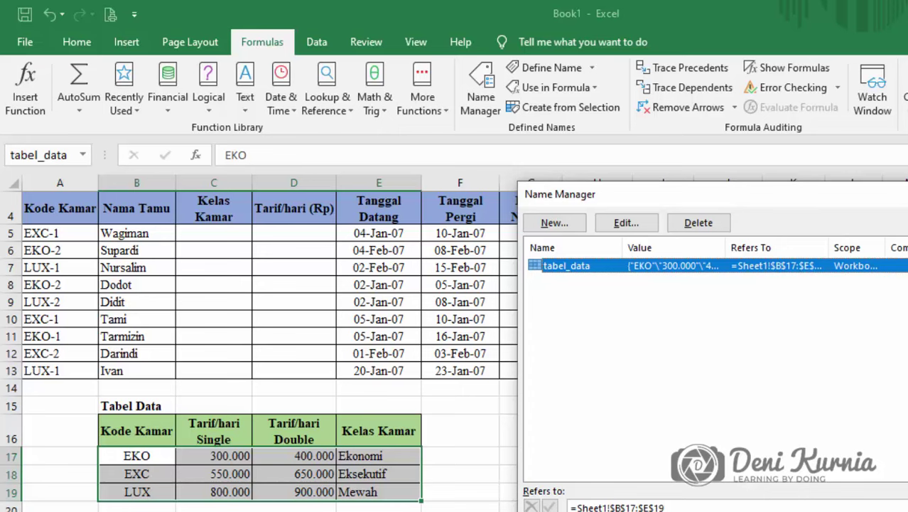
pyautogui.press('Escape')
pyautogui.click(505, 319)
pyautogui.click(179, 388)
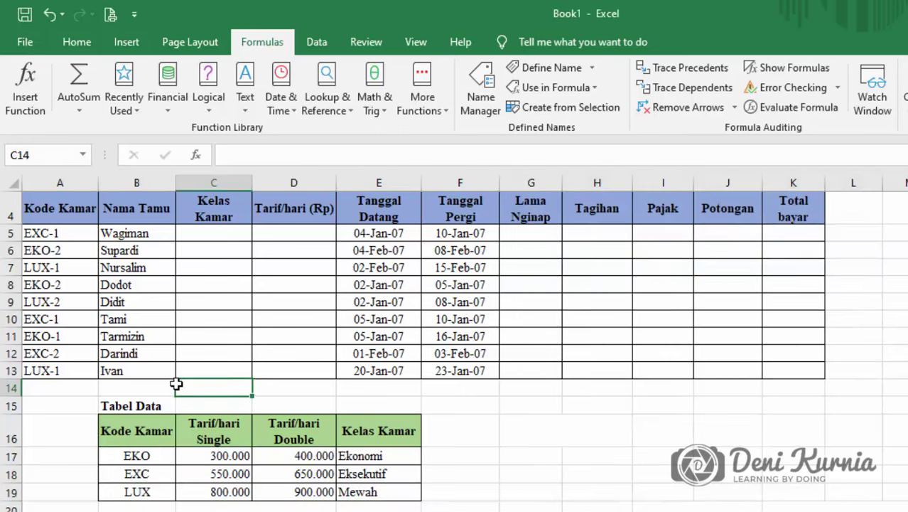
pyautogui.scroll(1, 176, 383)
pyautogui.scroll(-2, 176, 383)
pyautogui.moveTo(125, 388); pyautogui.dragTo(368, 422)
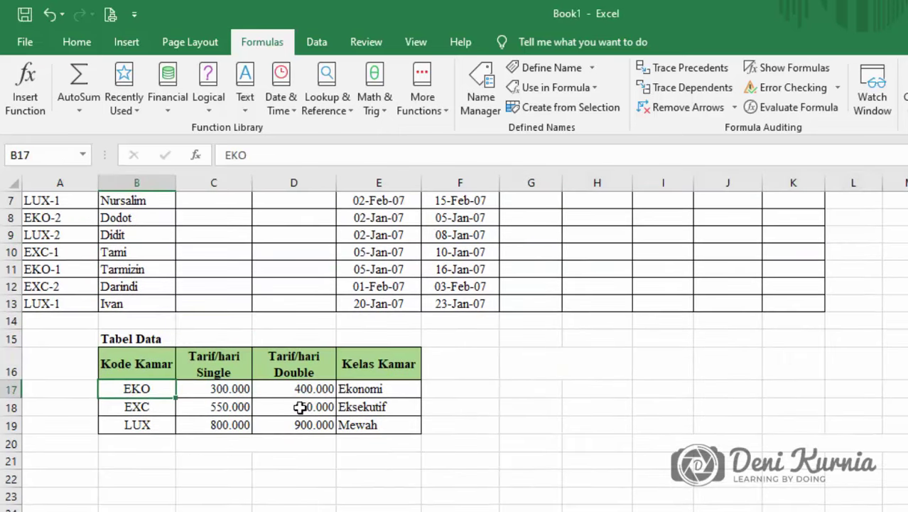
pyautogui.write('tabel_data')
pyautogui.scroll(2, 368, 421)
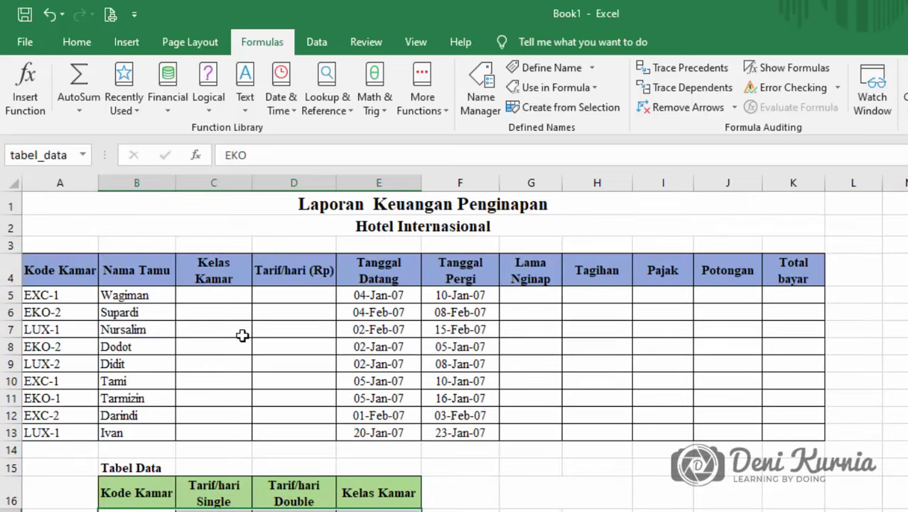
pyautogui.click(238, 333)
pyautogui.click(76, 297)
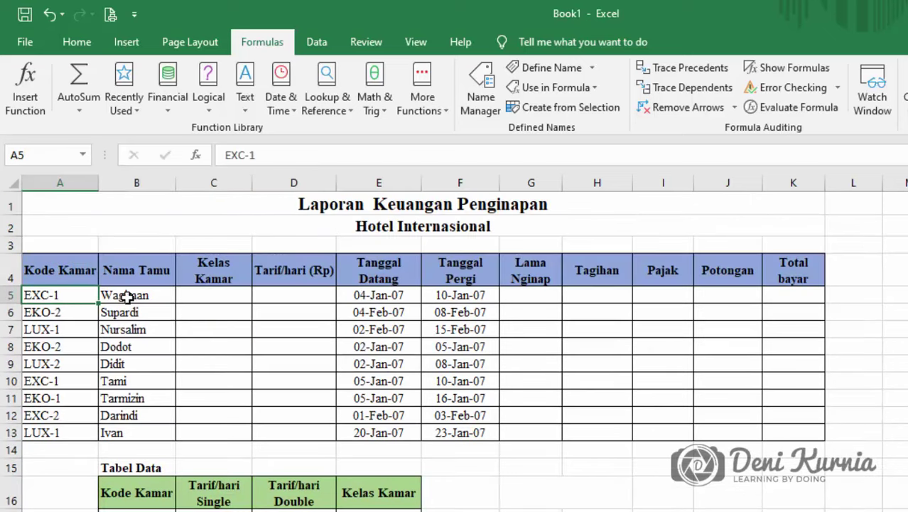
pyautogui.click(241, 295)
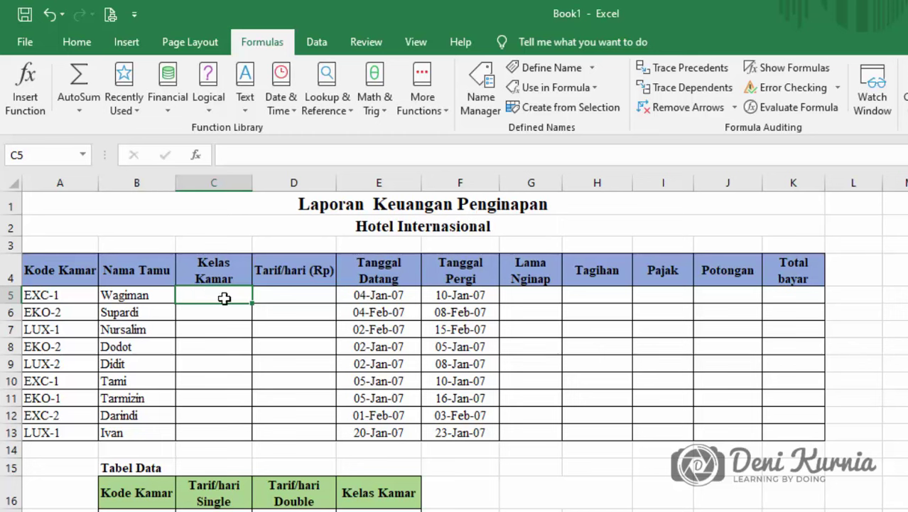
pyautogui.click(76, 41)
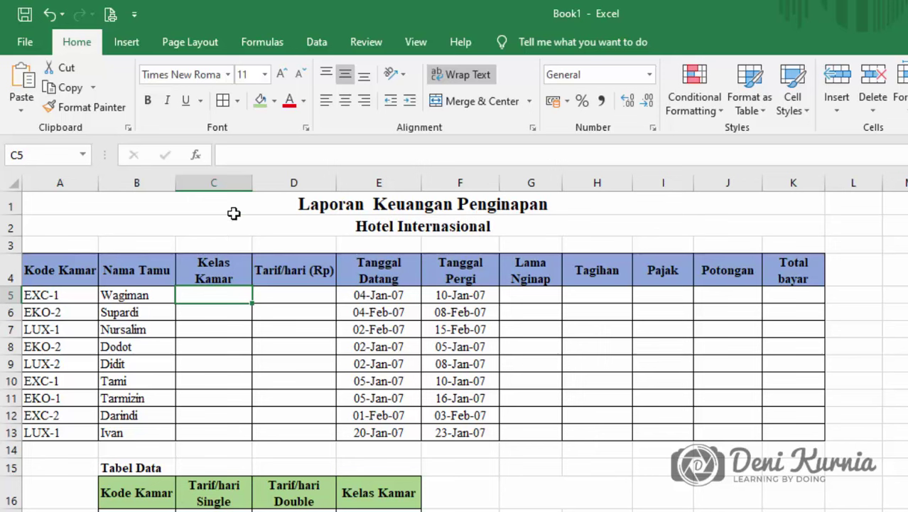
pyautogui.click(68, 297)
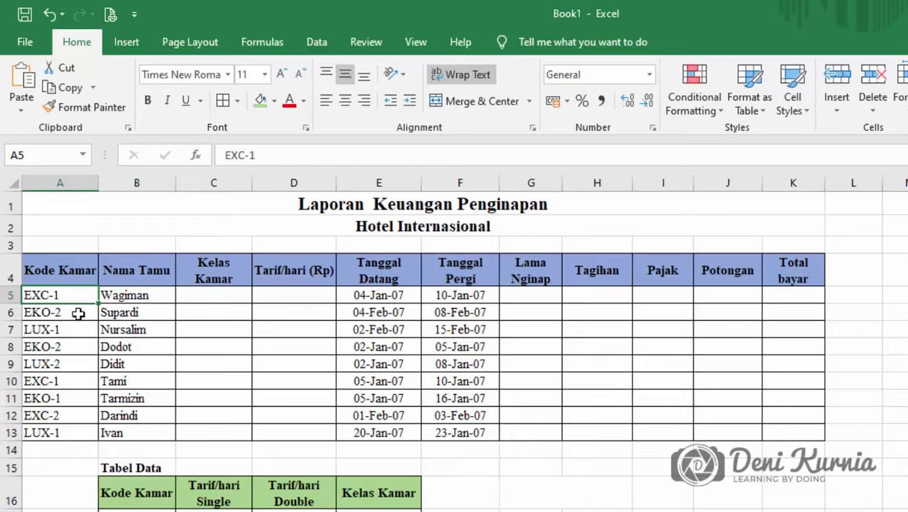
pyautogui.scroll(-1, 75, 313)
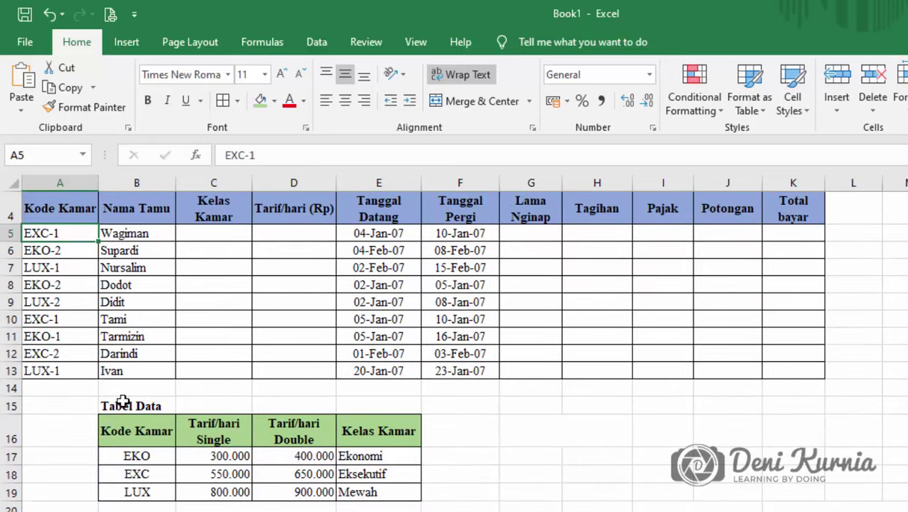
pyautogui.click(135, 459)
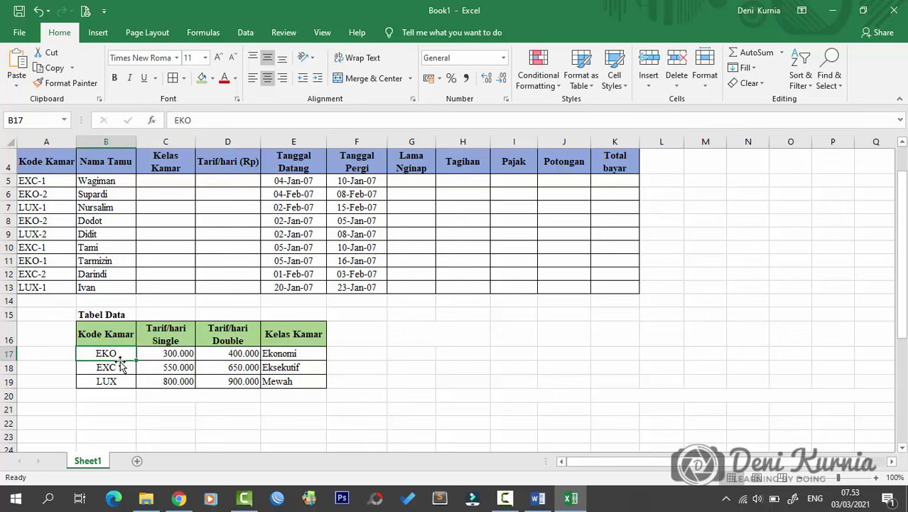
pyautogui.click(63, 182)
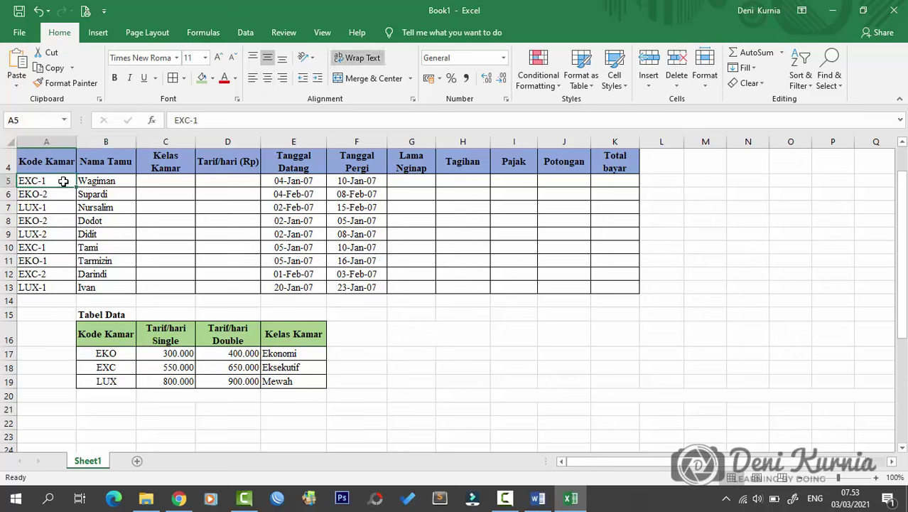
pyautogui.click(60, 207)
pyautogui.click(108, 353)
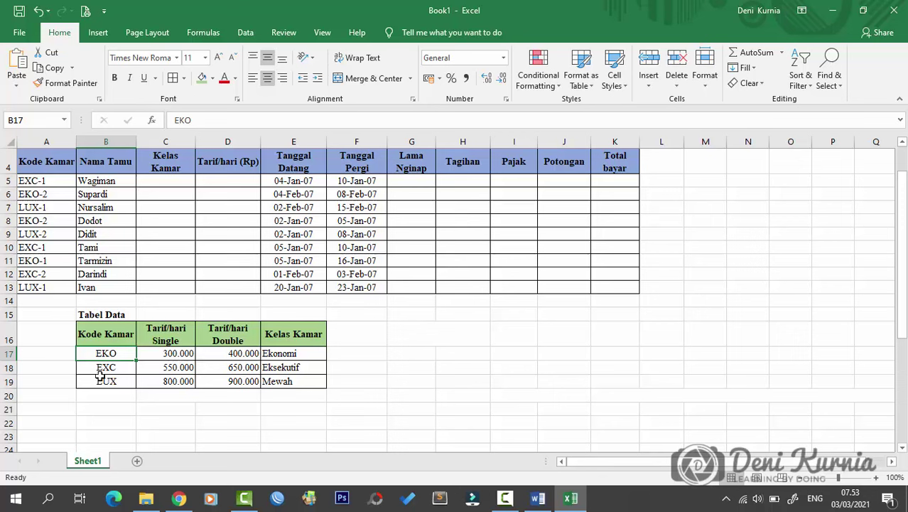
pyautogui.moveTo(103, 380); pyautogui.dragTo(106, 355)
pyautogui.click(113, 357)
pyautogui.click(45, 183)
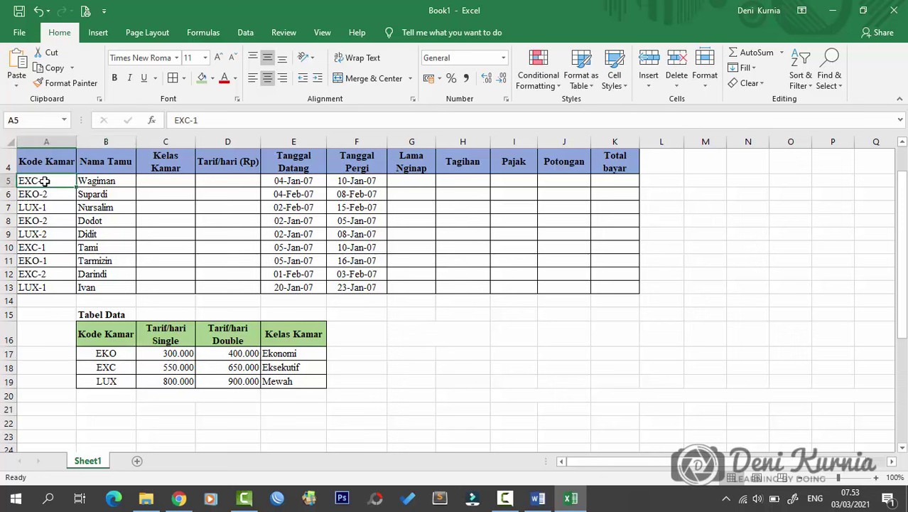
pyautogui.click(113, 353)
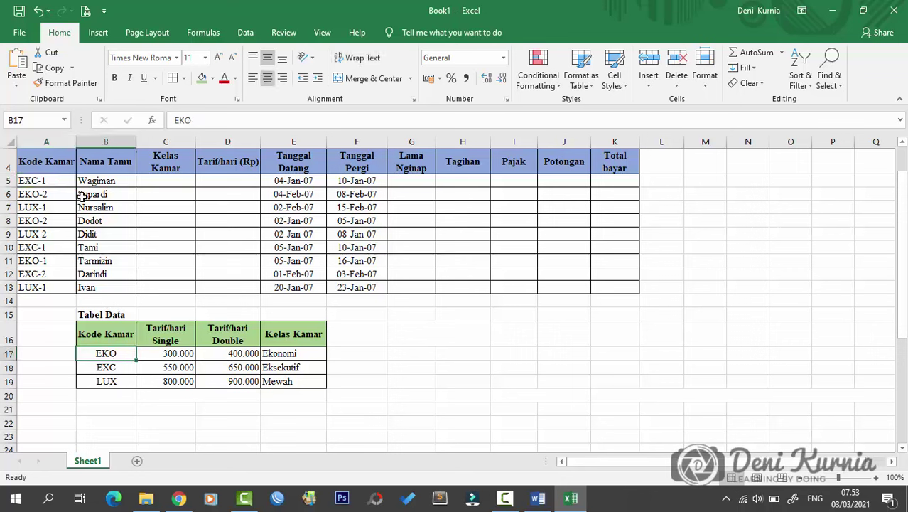
pyautogui.click(55, 178)
pyautogui.click(106, 365)
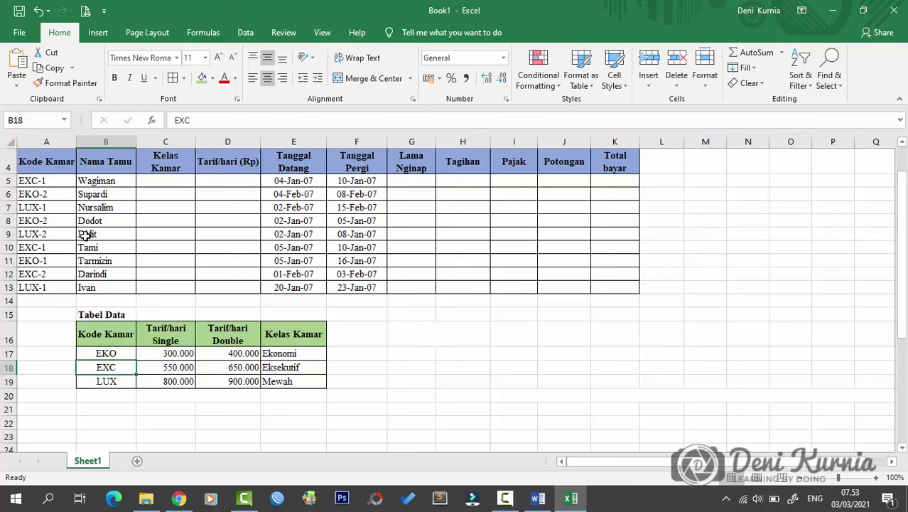
pyautogui.click(56, 180)
pyautogui.scroll(1, 84, 184)
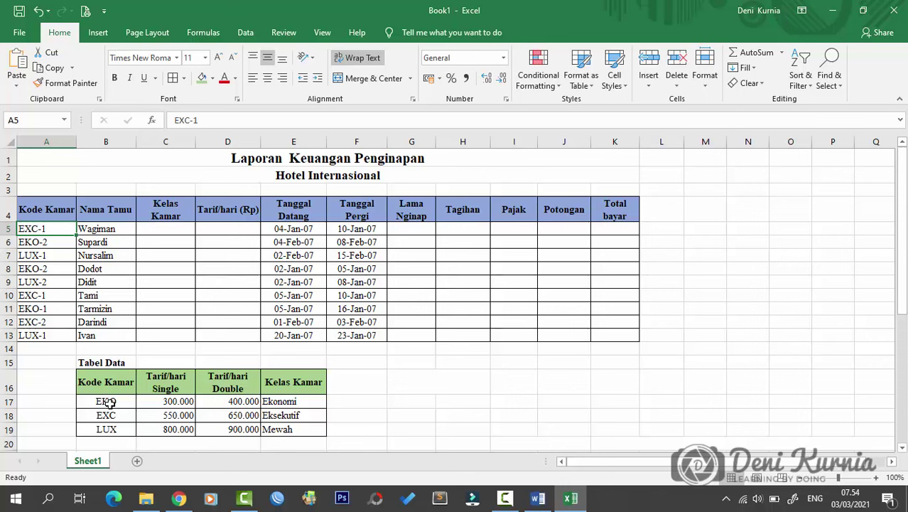
pyautogui.click(108, 403)
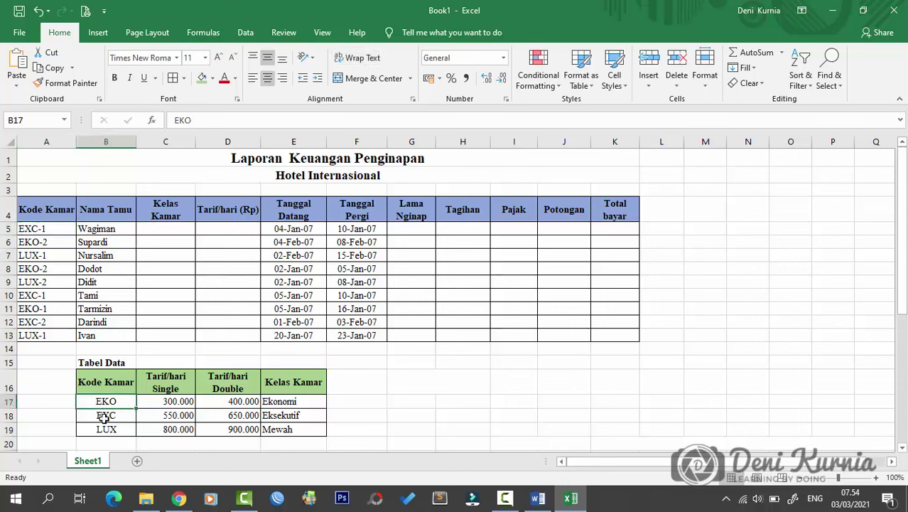
pyautogui.click(105, 418)
pyautogui.click(110, 428)
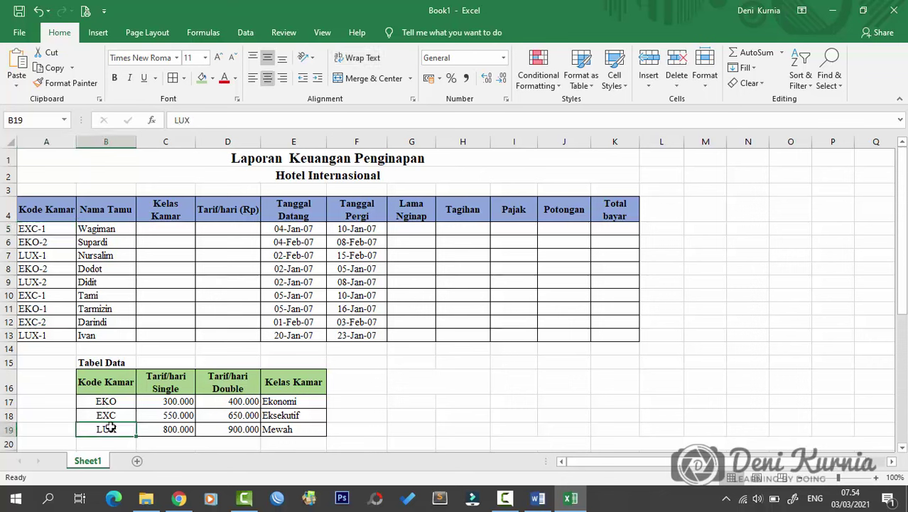
pyautogui.click(46, 223)
pyautogui.click(45, 254)
pyautogui.click(49, 230)
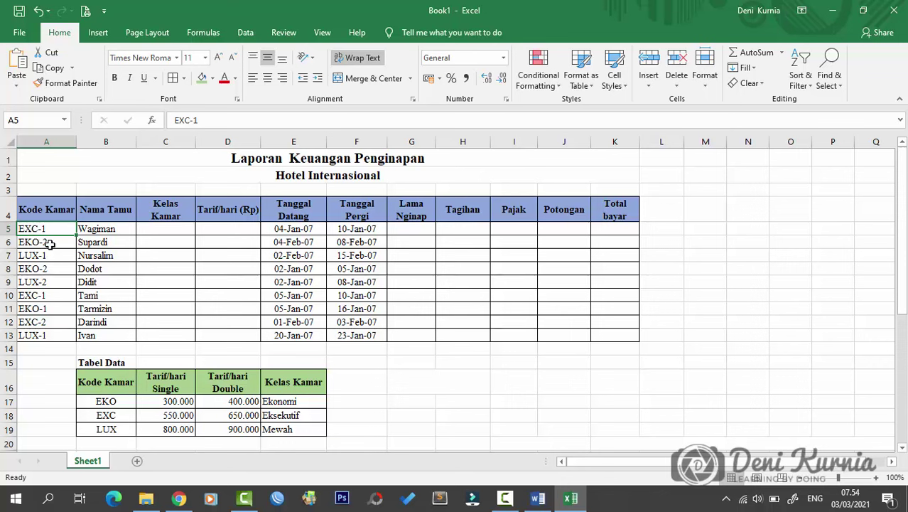
pyautogui.click(103, 404)
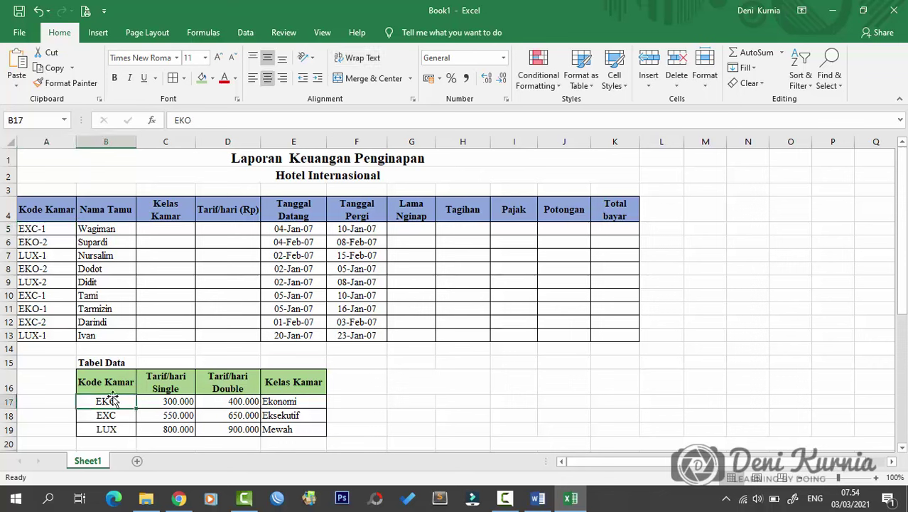
pyautogui.click(115, 428)
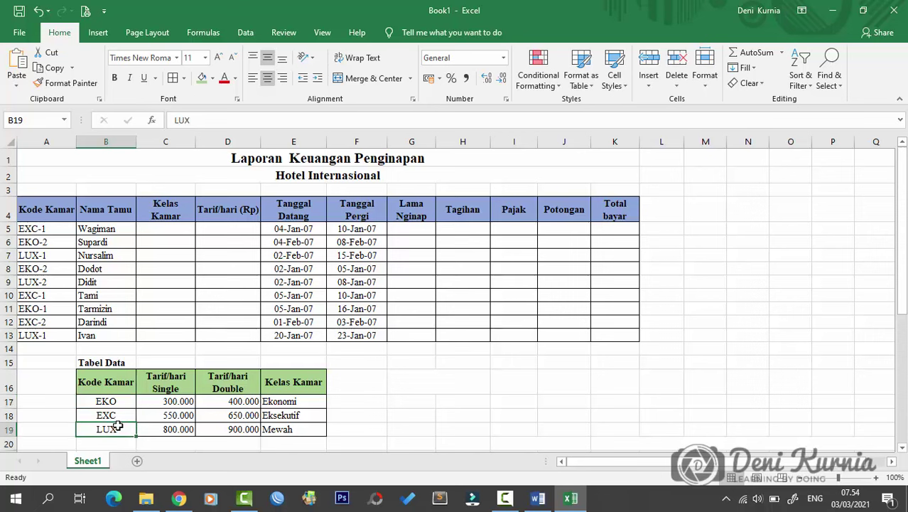
pyautogui.click(121, 404)
pyautogui.click(66, 228)
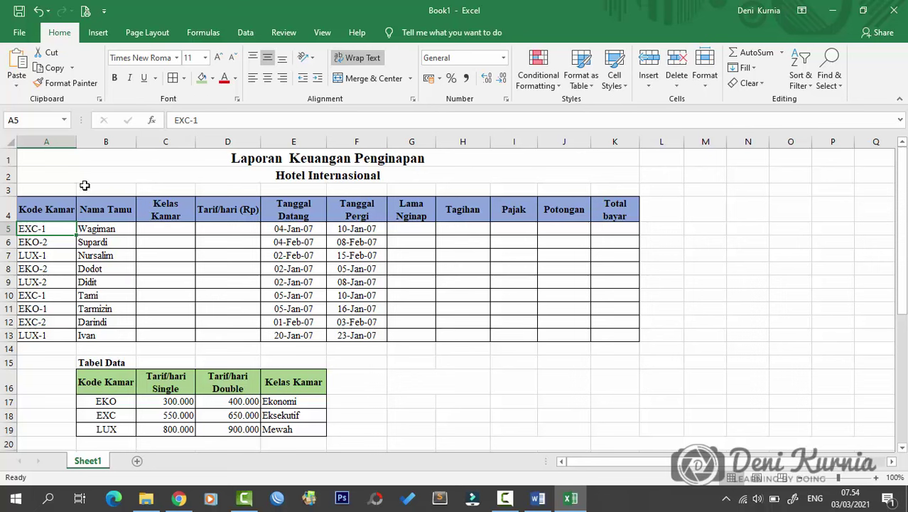
pyautogui.click(153, 230)
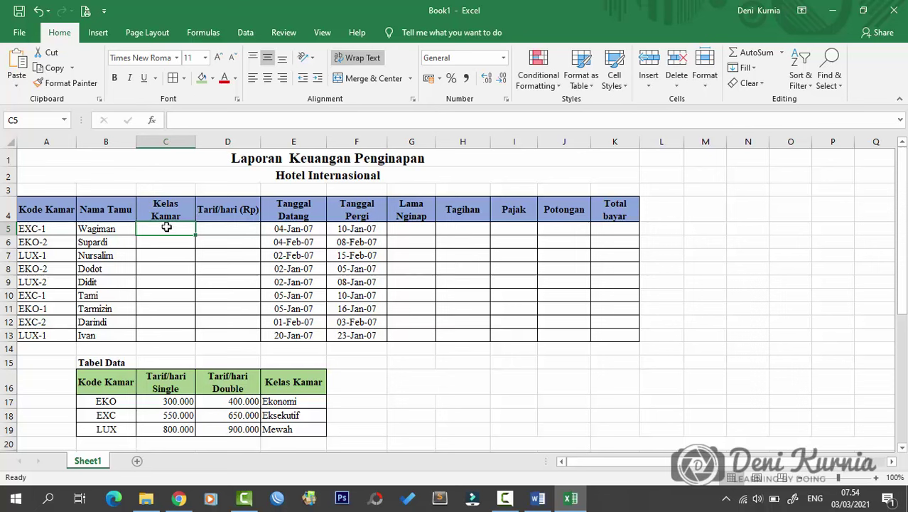
# Enter =LEFT(A5;3) in C5 so it shows the room code prefix EXC
pyautogui.write('=')
pyautogui.press('capslock')
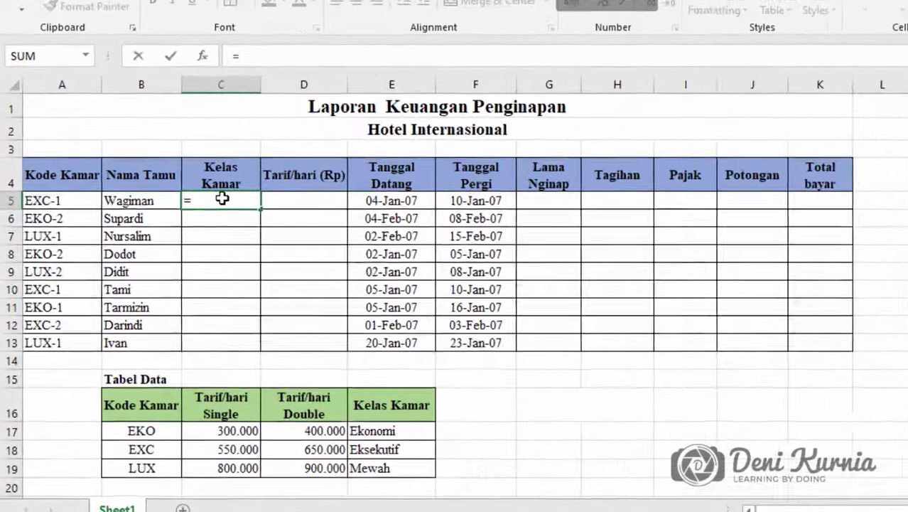
pyautogui.write('L')
pyautogui.write('EFT')
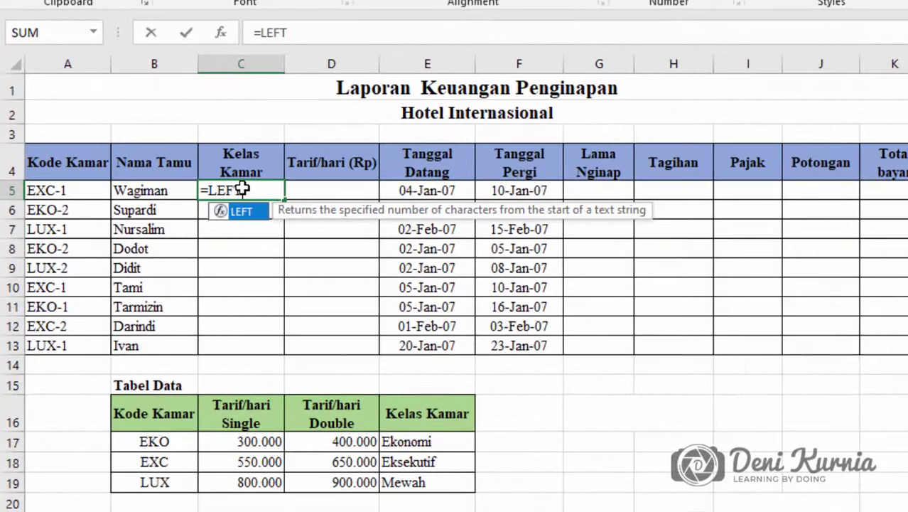
pyautogui.write('(')
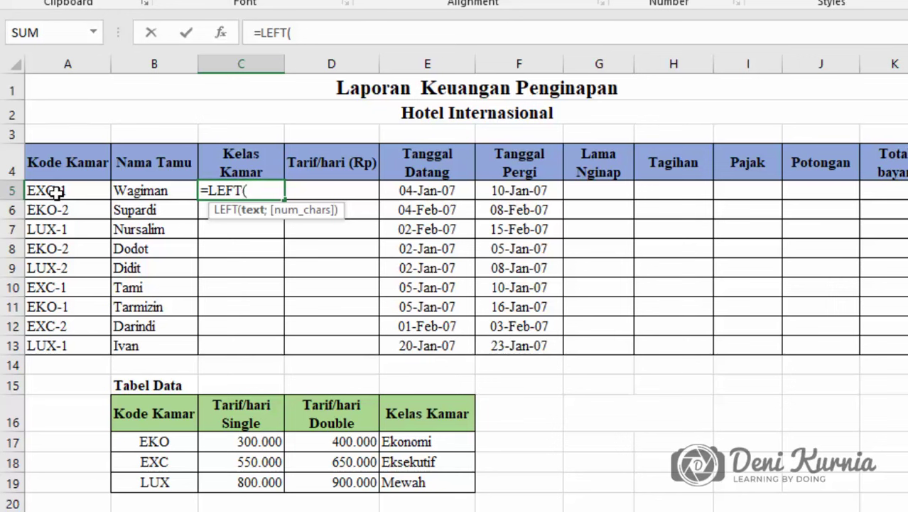
pyautogui.click(57, 190)
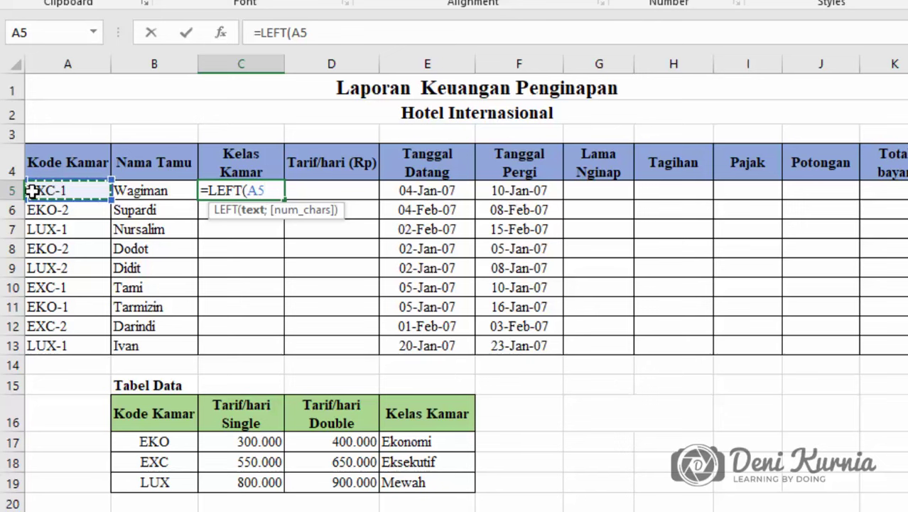
pyautogui.write(';')
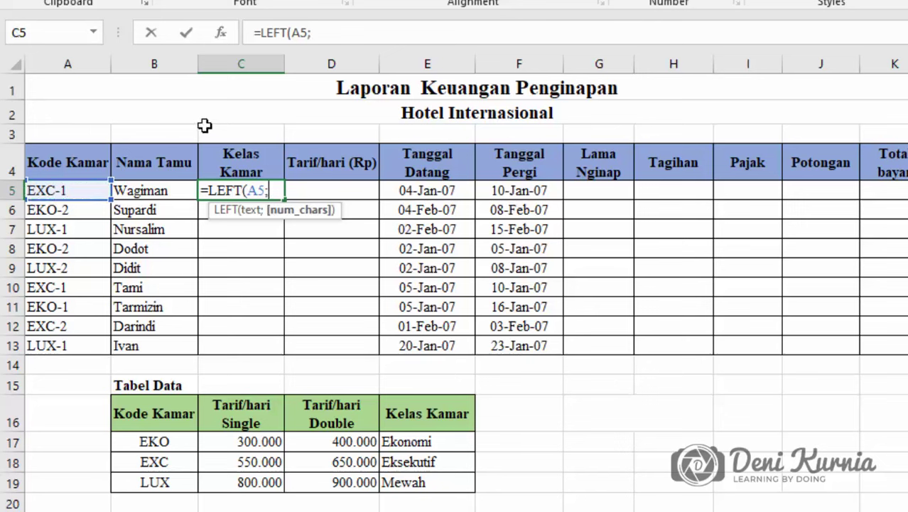
pyautogui.write('3)')
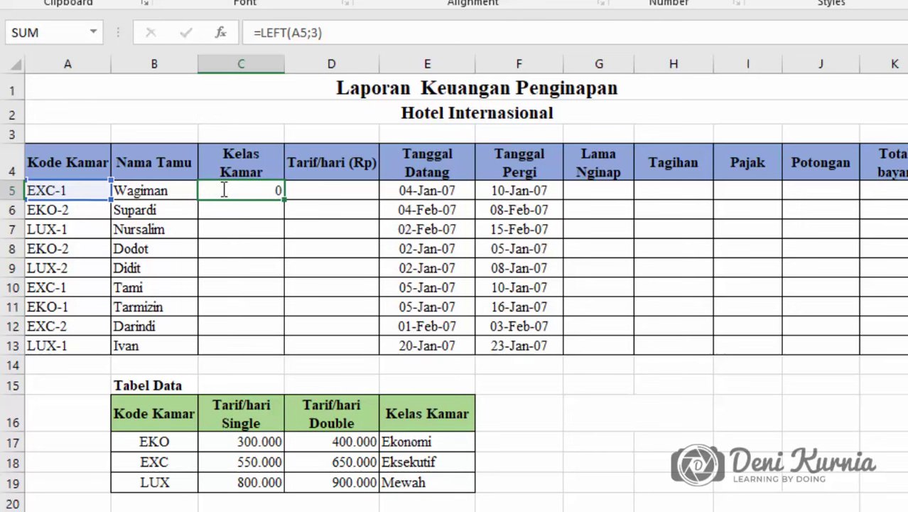
pyautogui.press('Return')
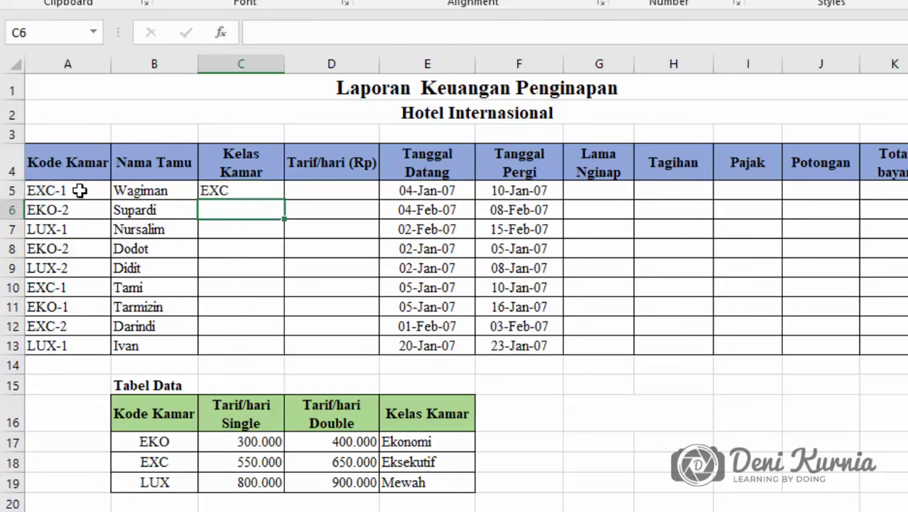
# Fill C5's LEFT prefix formula down the Kelas Kamar column to C13
pyautogui.click(260, 192)
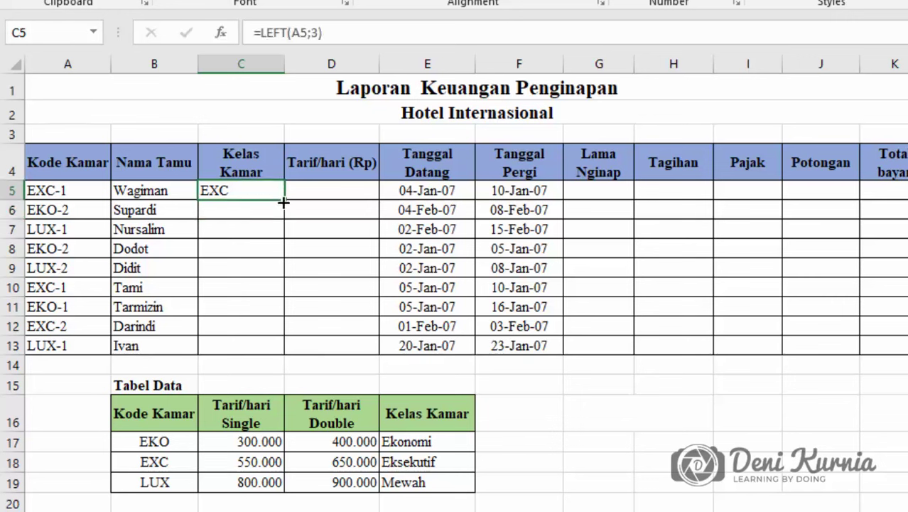
pyautogui.moveTo(283, 199)
pyautogui.mouseDown()
pyautogui.moveTo(282, 355)
pyautogui.moveTo(292, 204)
pyautogui.mouseUp()
pyautogui.moveTo(284, 198); pyautogui.dragTo(284, 354)
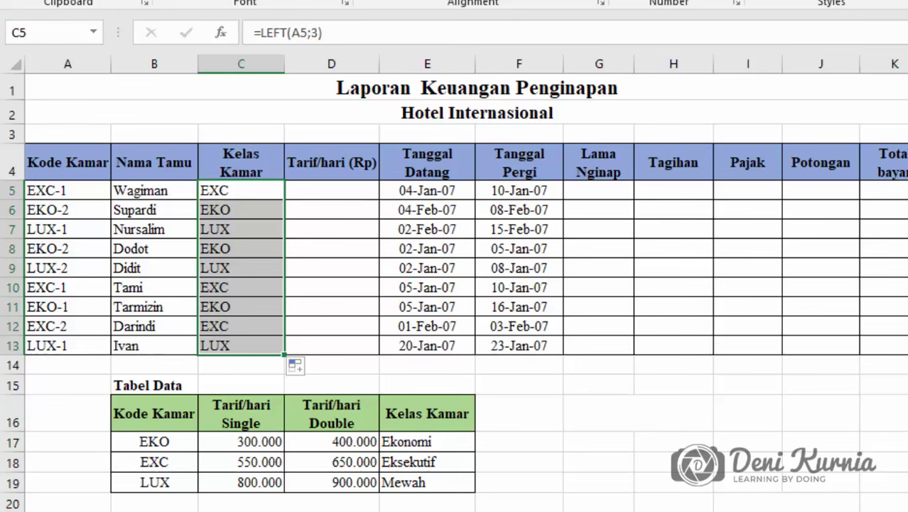
# Check the copied prefixes against room codes like EKO-2, LUX-2 and EKO-1, and against Tabel Data
pyautogui.click(49, 211)
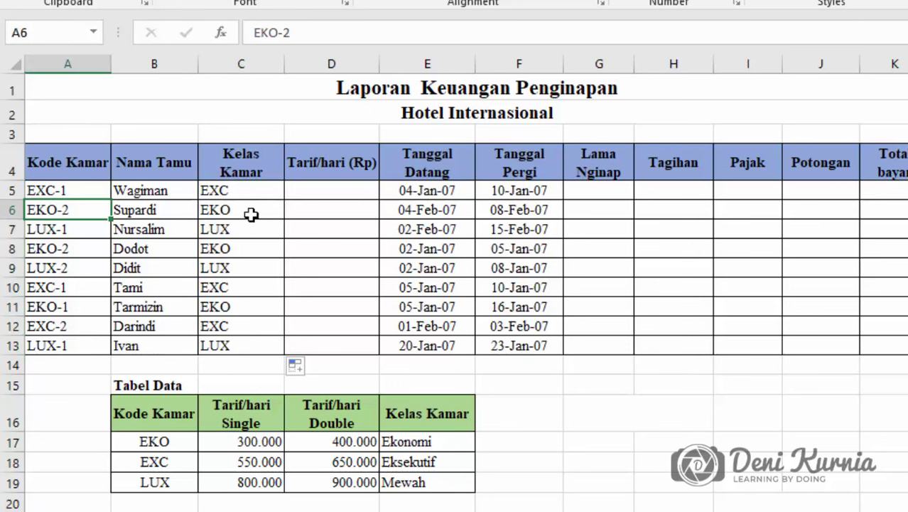
pyautogui.click(71, 230)
pyautogui.click(232, 229)
pyautogui.click(74, 245)
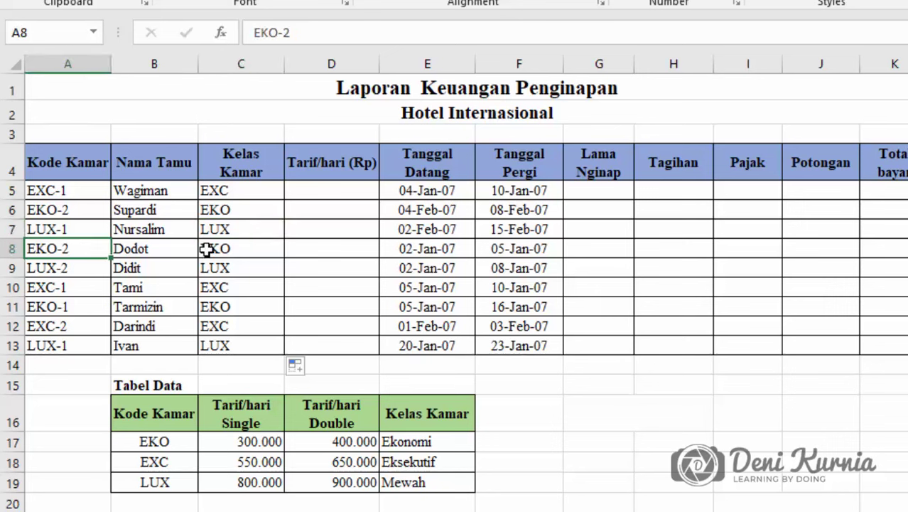
pyautogui.click(205, 249)
pyautogui.click(69, 273)
pyautogui.click(211, 267)
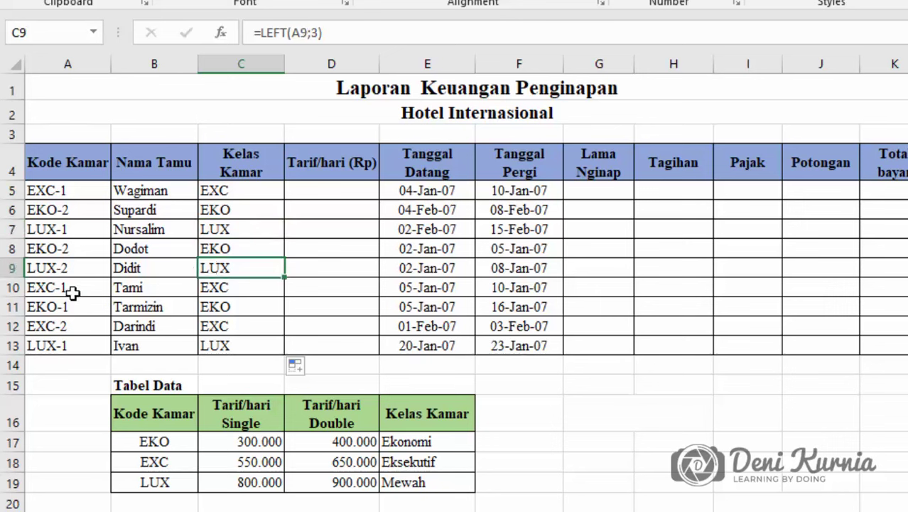
pyautogui.click(53, 304)
pyautogui.click(210, 324)
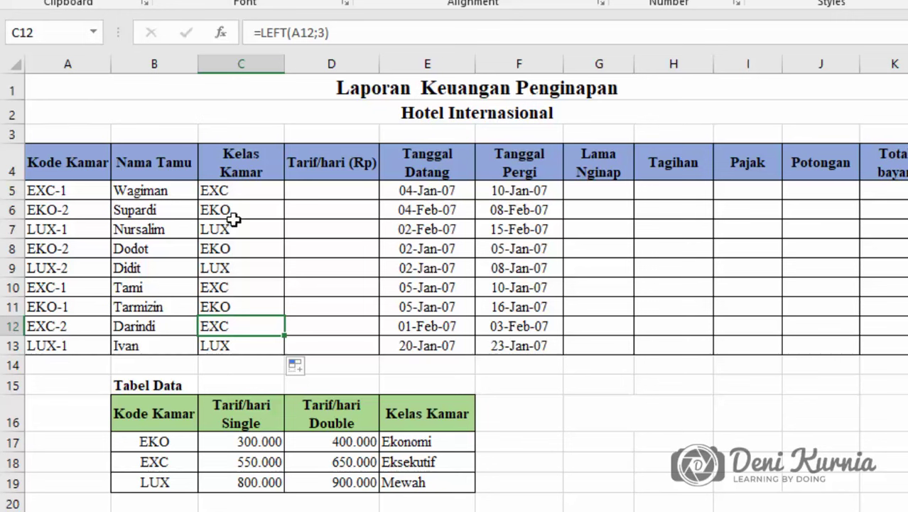
pyautogui.click(242, 190)
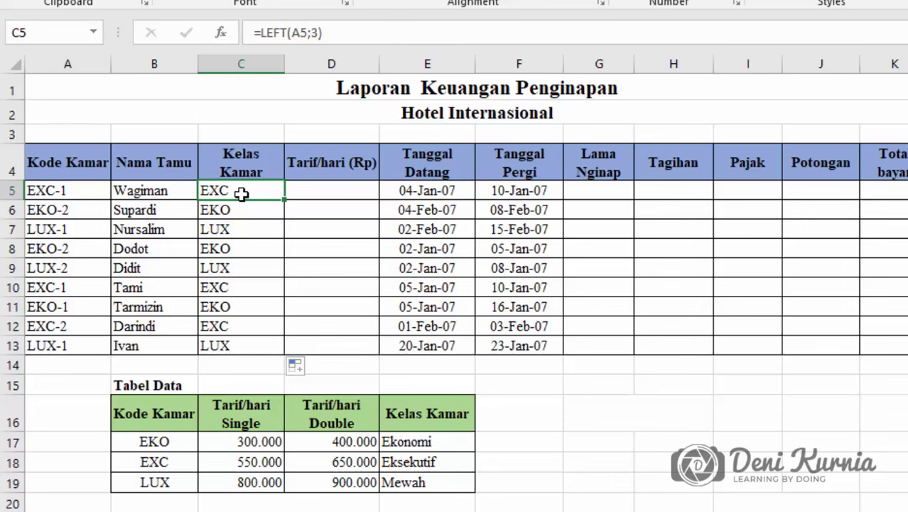
pyautogui.click(158, 441)
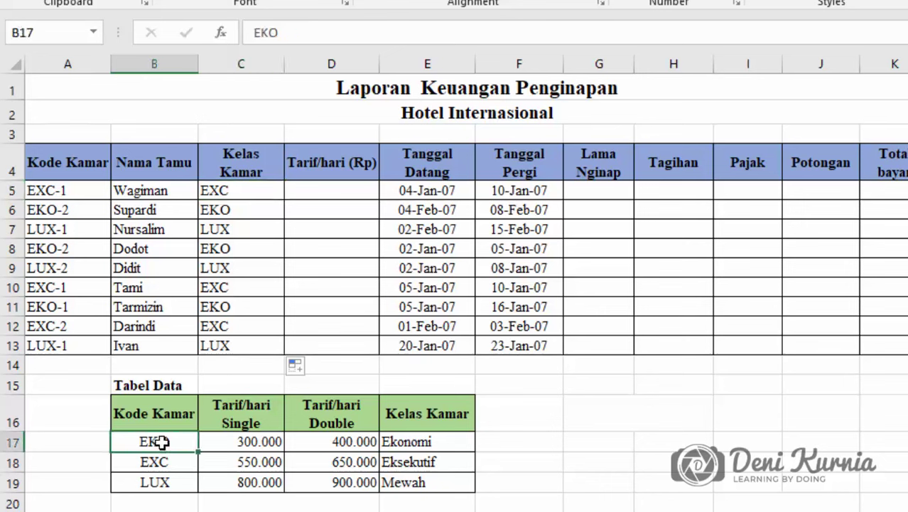
pyautogui.click(259, 188)
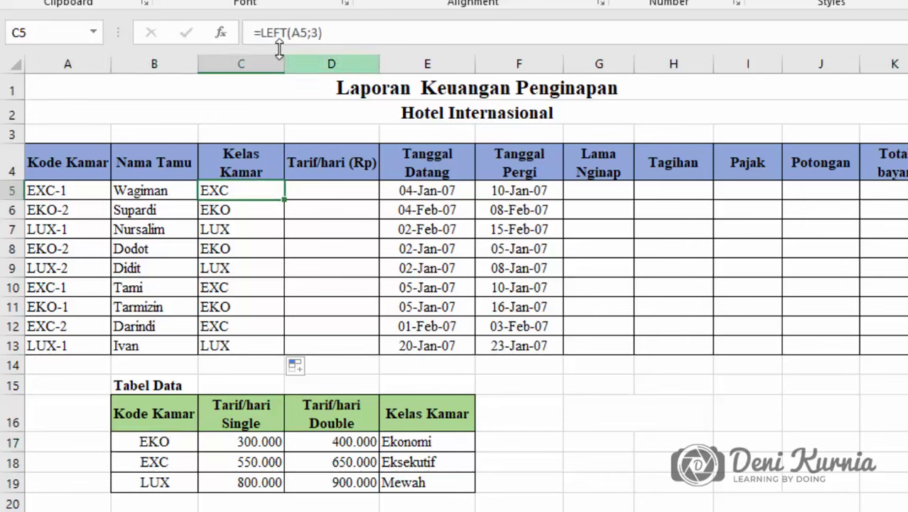
# Place the cursor right after the = sign in C5's formula bar
pyautogui.click(259, 32)
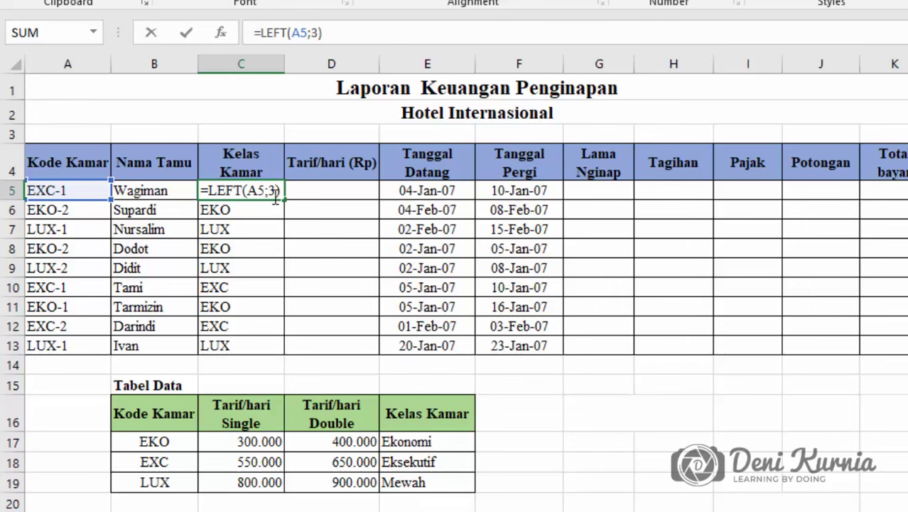
pyautogui.click(259, 32)
# Rewrite C5 as =VLOOKUP(LEFT(A5;3);tabel_data; so only the column index remains
pyautogui.write('V')
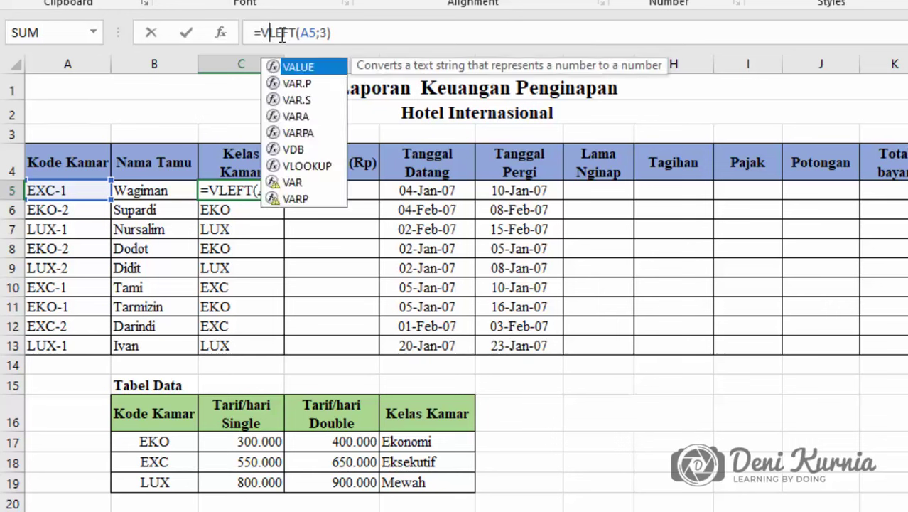
pyautogui.write('LOOKUP')
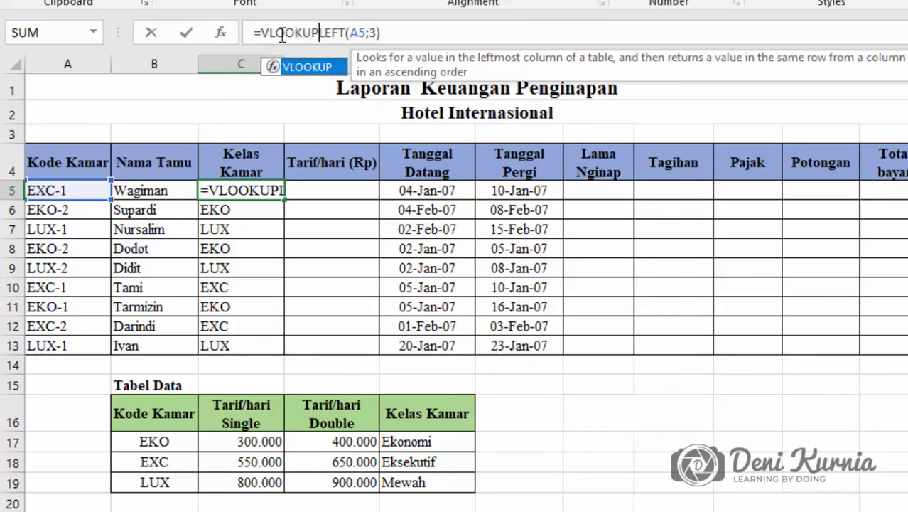
pyautogui.write('(')
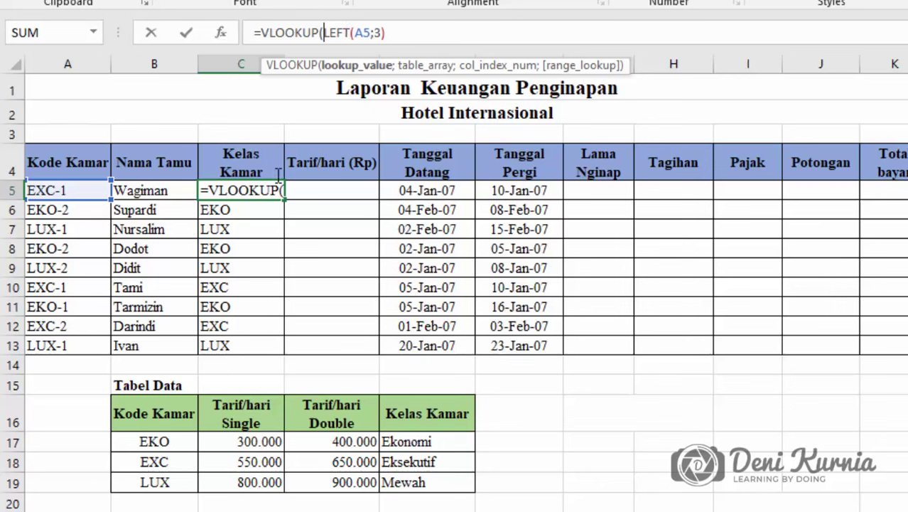
pyautogui.click(423, 29)
pyautogui.write(';')
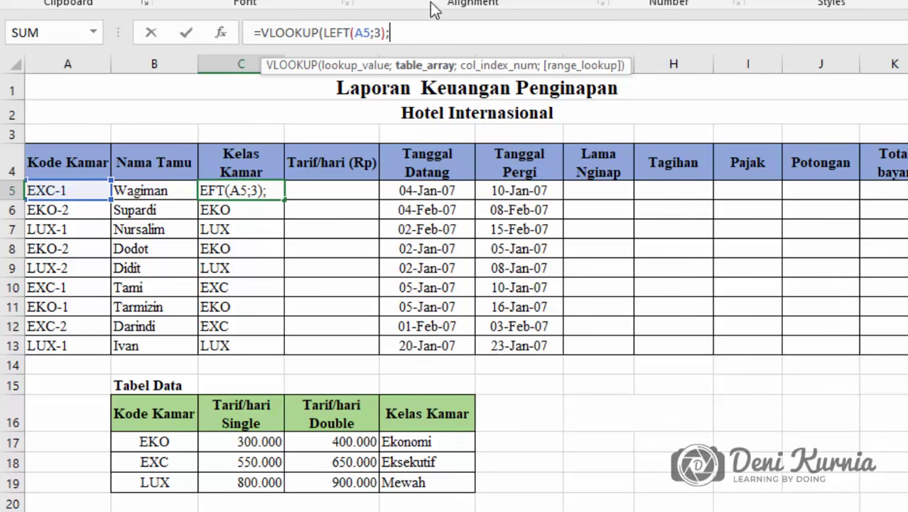
pyautogui.write('T')
pyautogui.press('BackSpace')
pyautogui.write('tab')
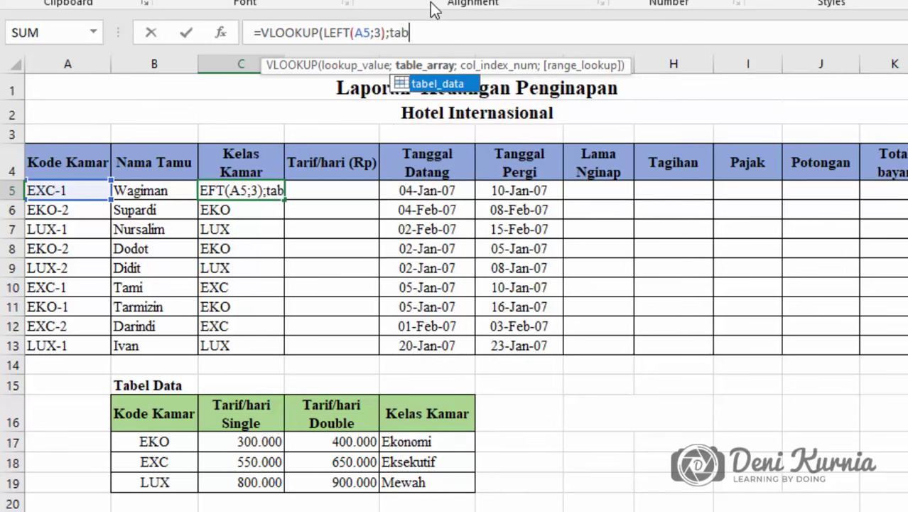
pyautogui.write('el_')
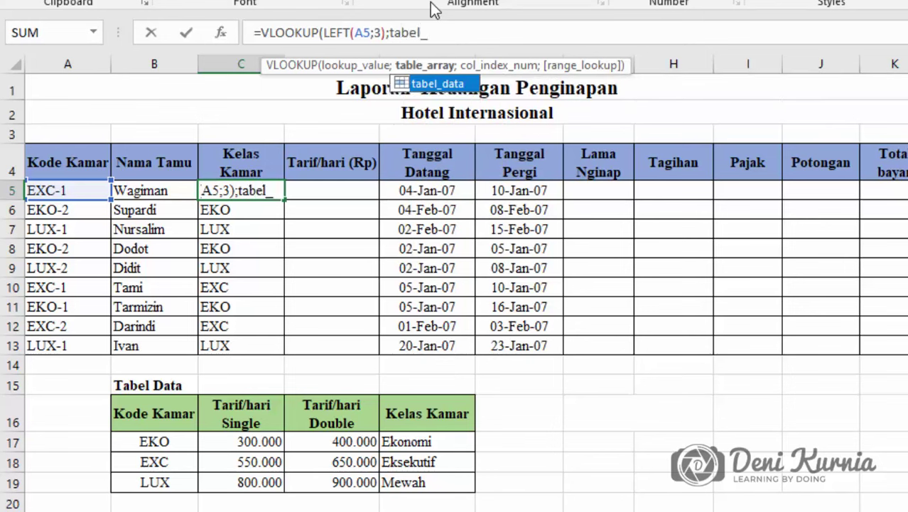
pyautogui.write('data')
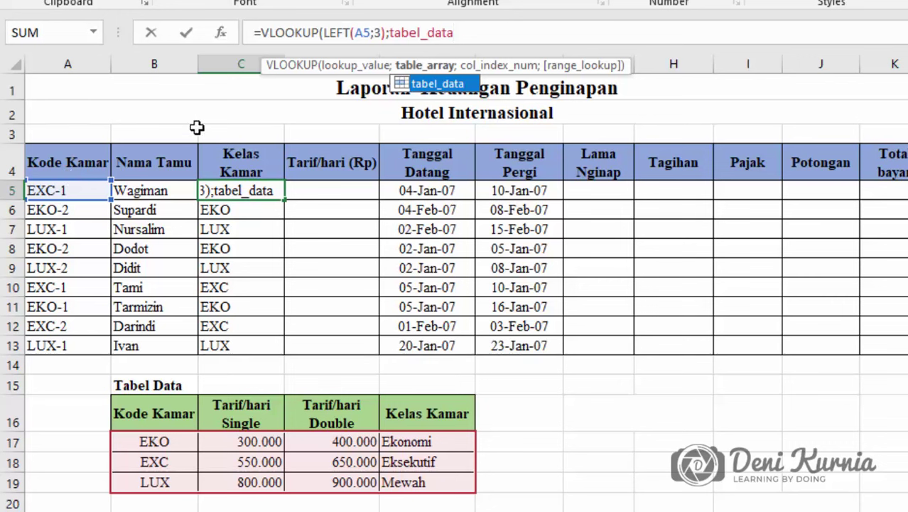
pyautogui.click(476, 34)
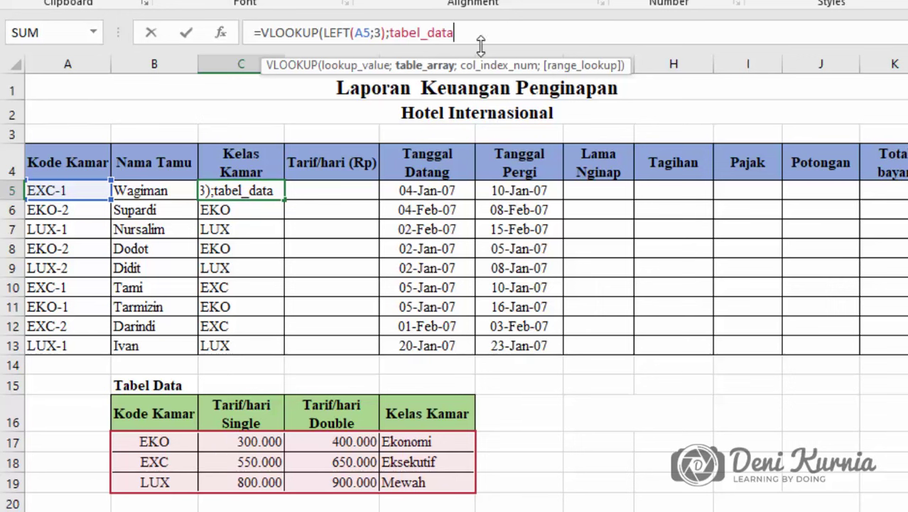
pyautogui.write(';4')
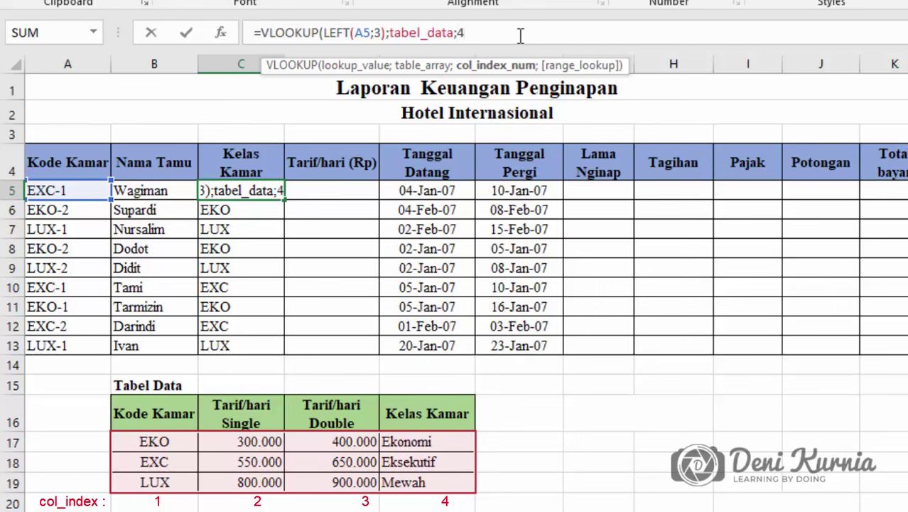
# Complete C5's =VLOOKUP(LEFT(A5;3);tabel_data;4) formula and fill it down to C13
pyautogui.write(')')
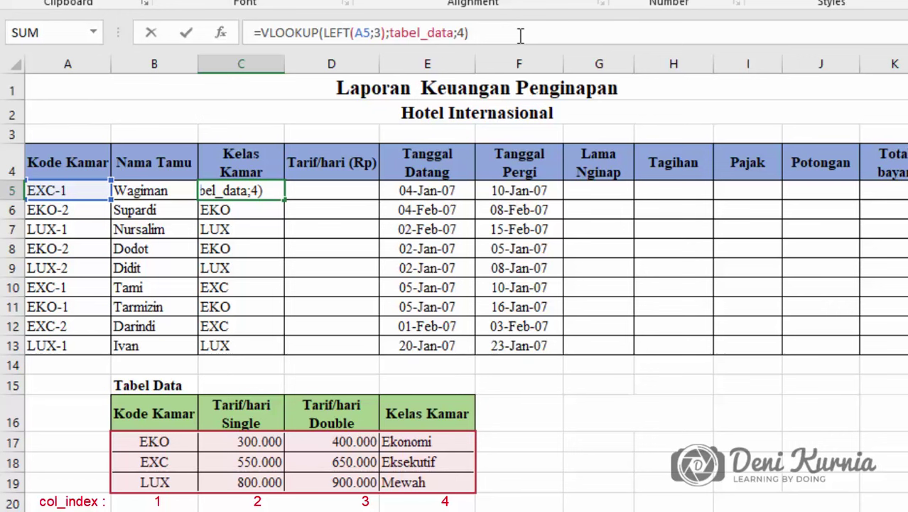
pyautogui.press('Return')
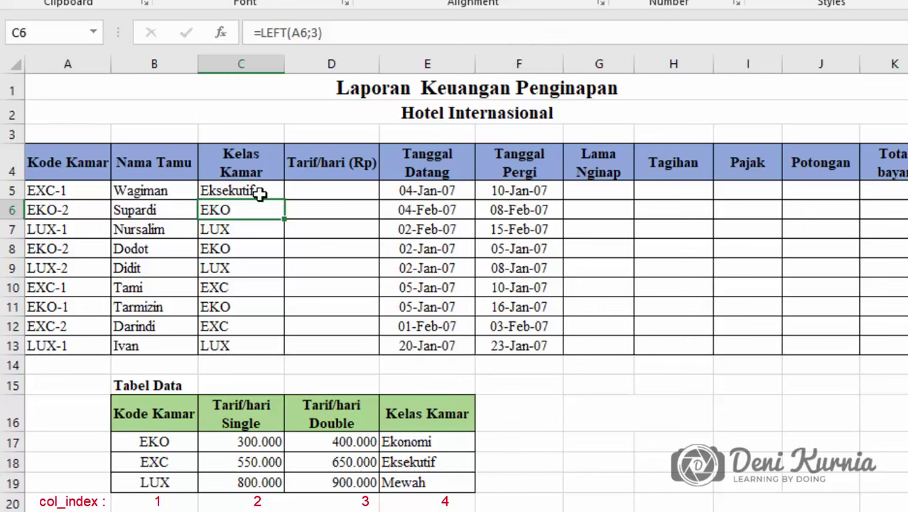
pyautogui.click(261, 193)
pyautogui.moveTo(284, 200); pyautogui.dragTo(282, 353)
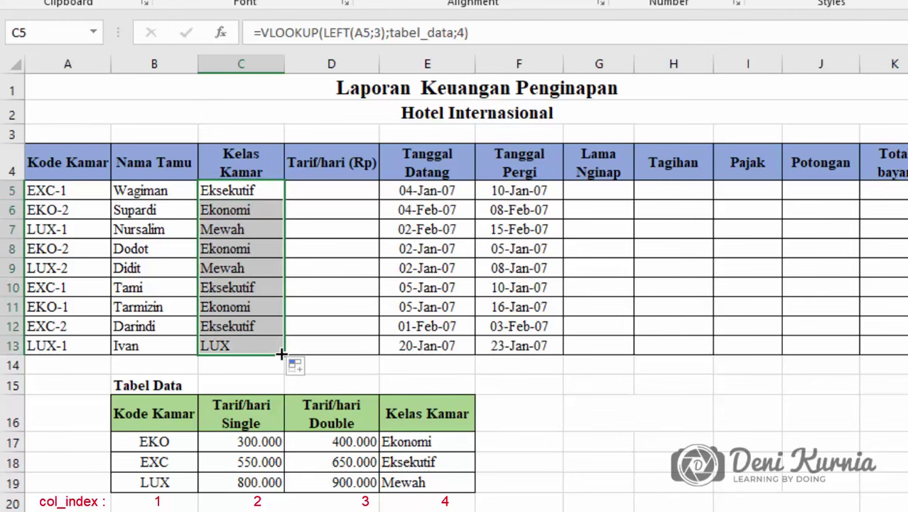
pyautogui.moveTo(285, 65); pyautogui.dragTo(299, 66)
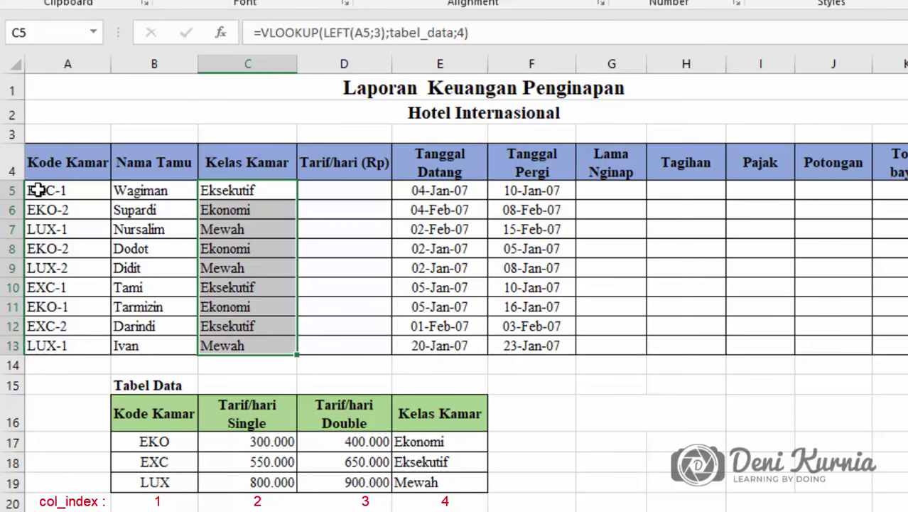
pyautogui.click(58, 193)
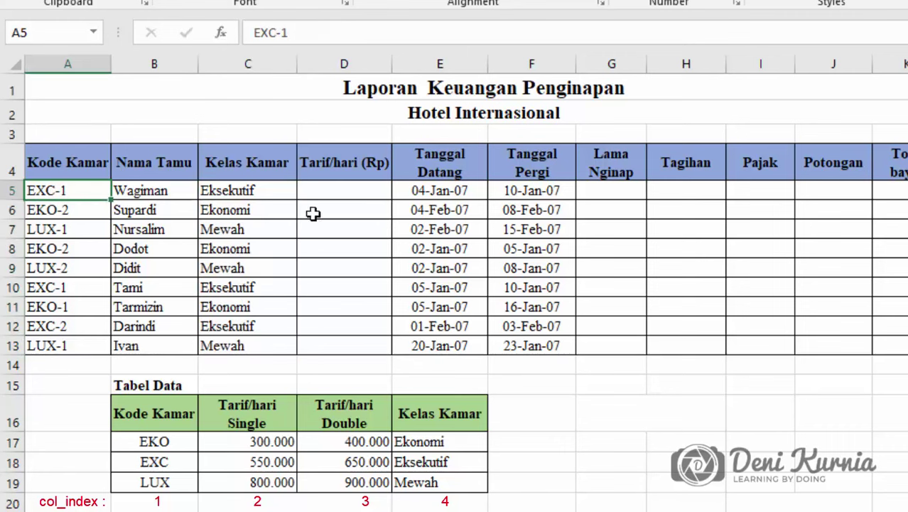
pyautogui.click(255, 189)
pyautogui.click(245, 210)
pyautogui.click(240, 227)
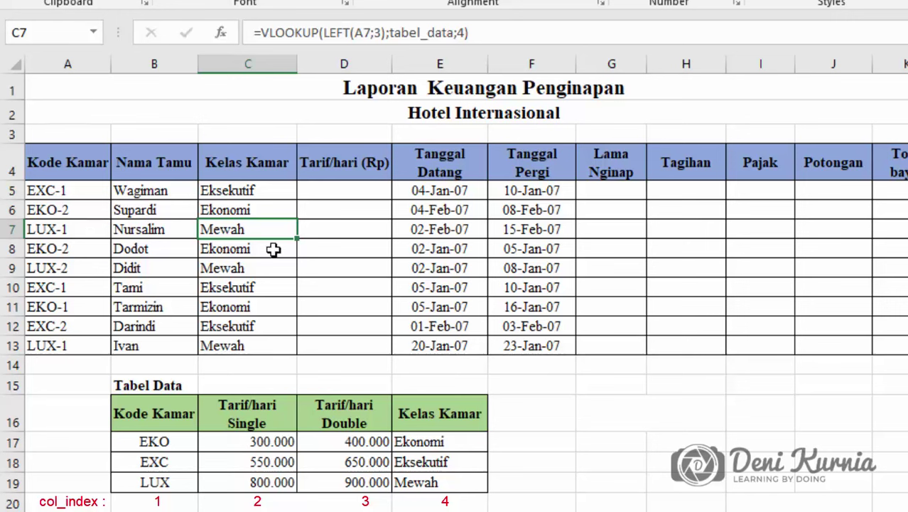
pyautogui.click(259, 308)
pyautogui.click(252, 346)
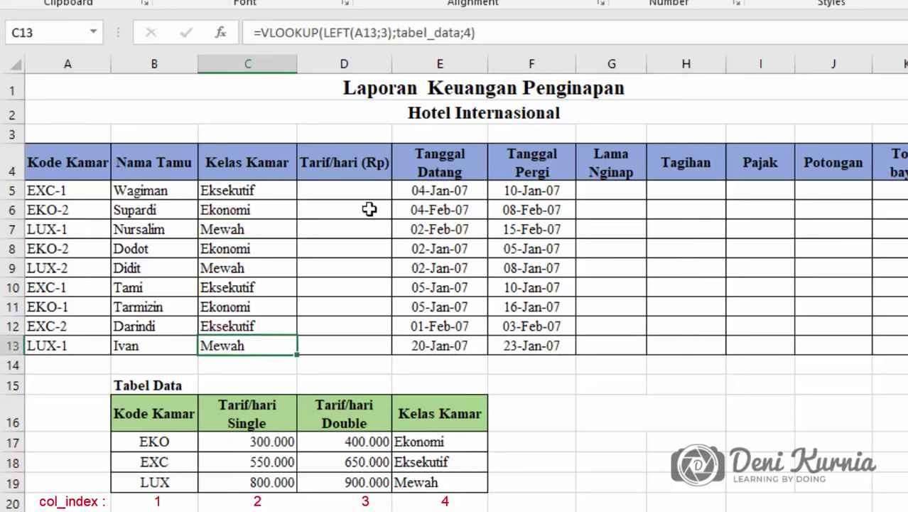
pyautogui.click(396, 193)
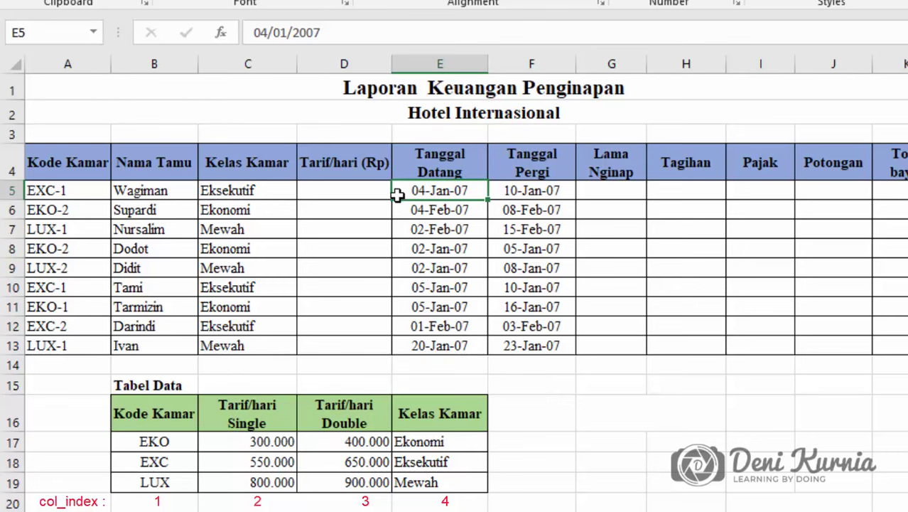
pyautogui.scroll(-1, 392, 223)
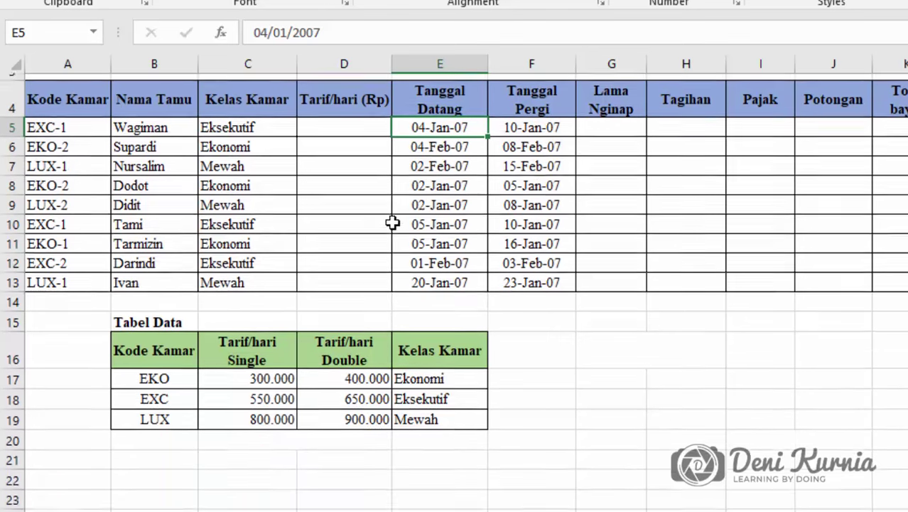
pyautogui.scroll(1, 392, 222)
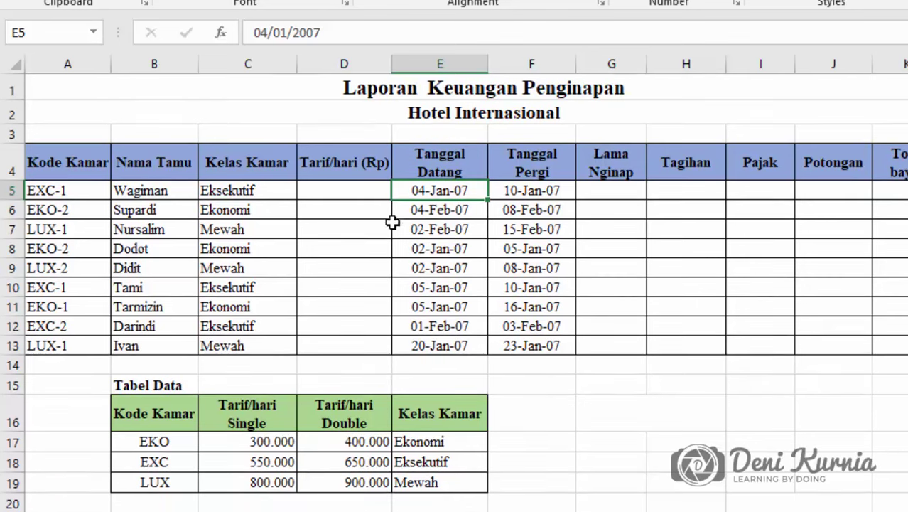
pyautogui.click(229, 192)
pyautogui.click(239, 347)
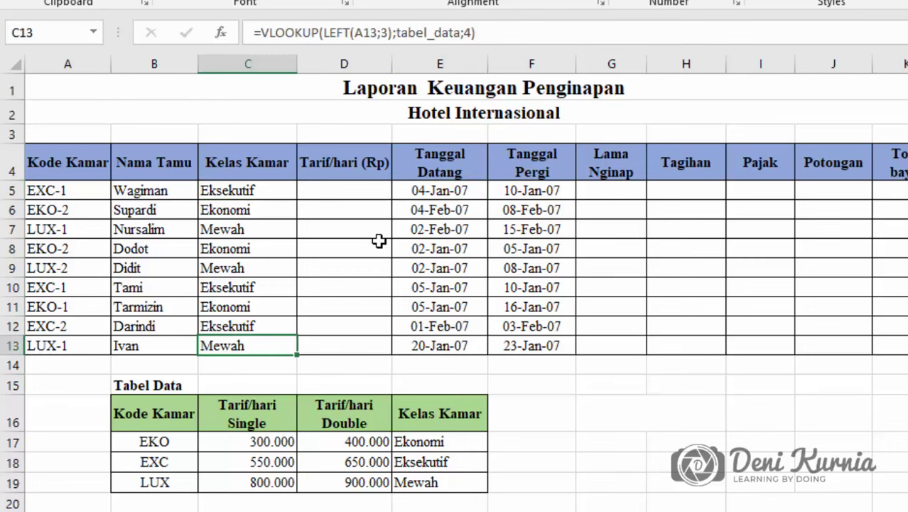
pyautogui.scroll(-4, 379, 241)
pyautogui.scroll(-2, 379, 242)
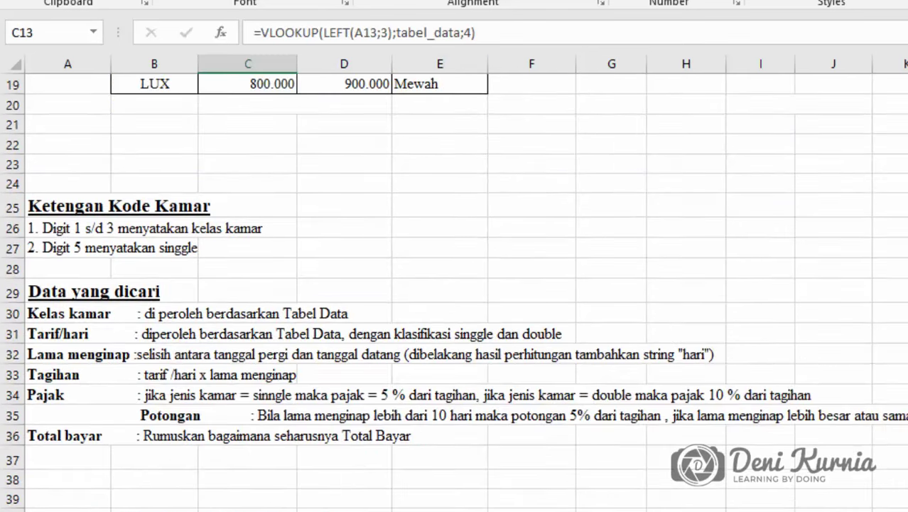
pyautogui.scroll(4, 453, 287)
pyautogui.scroll(2, 453, 287)
pyautogui.scroll(-3, 454, 287)
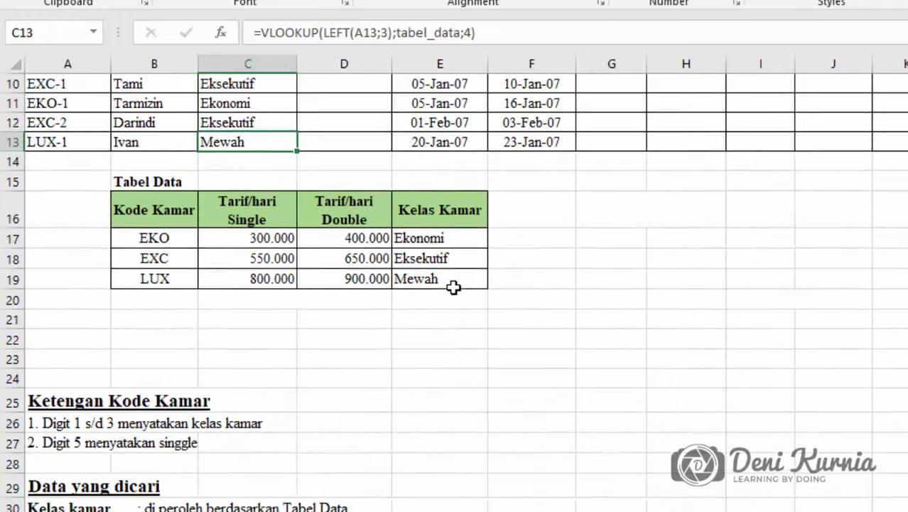
pyautogui.scroll(-2, 174, 361)
pyautogui.click(76, 406)
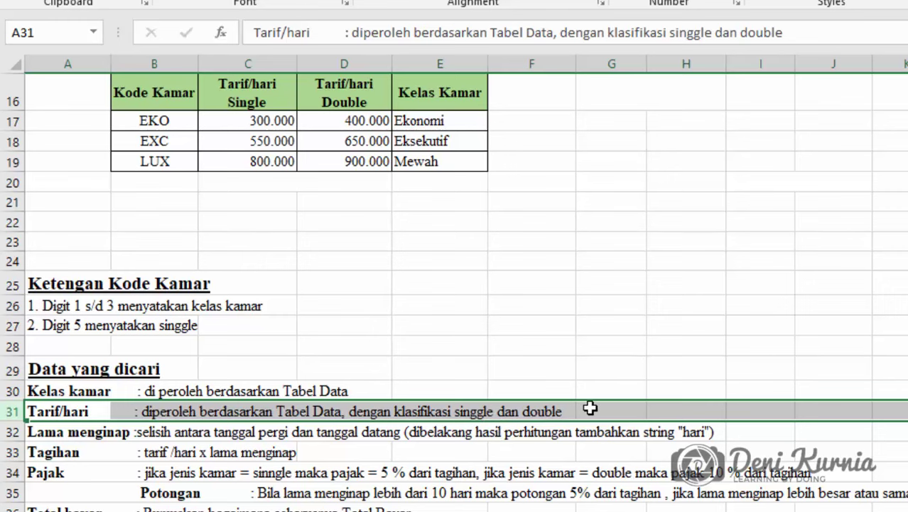
pyautogui.scroll(5, 546, 347)
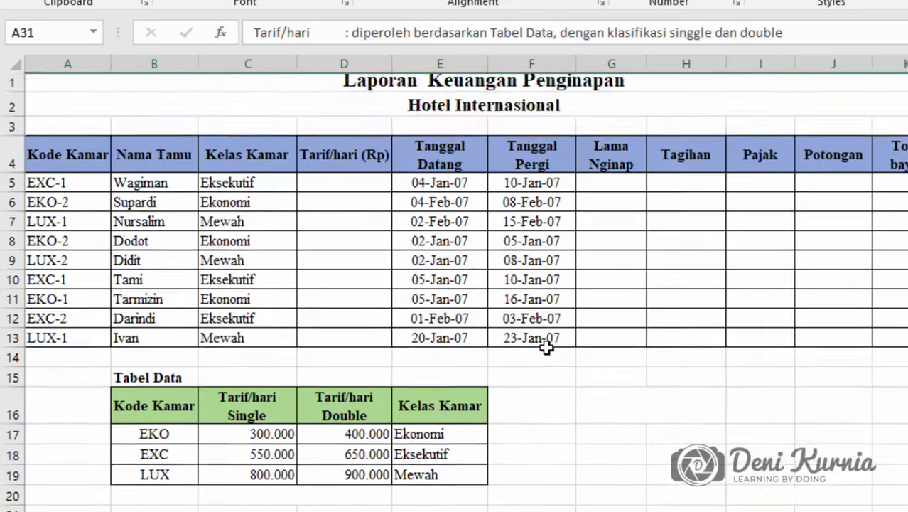
pyautogui.scroll(-4, 546, 346)
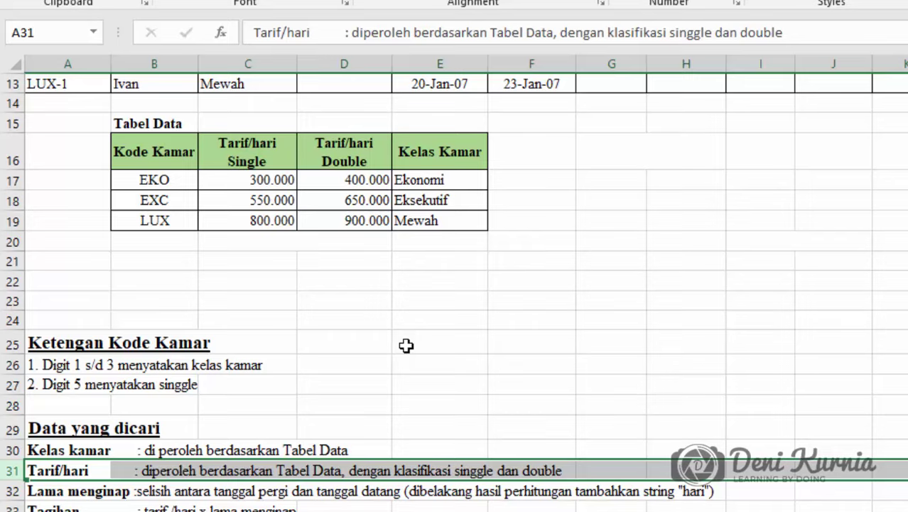
pyautogui.scroll(4, 406, 345)
pyautogui.scroll(-2, 400, 325)
pyautogui.scroll(1, 329, 380)
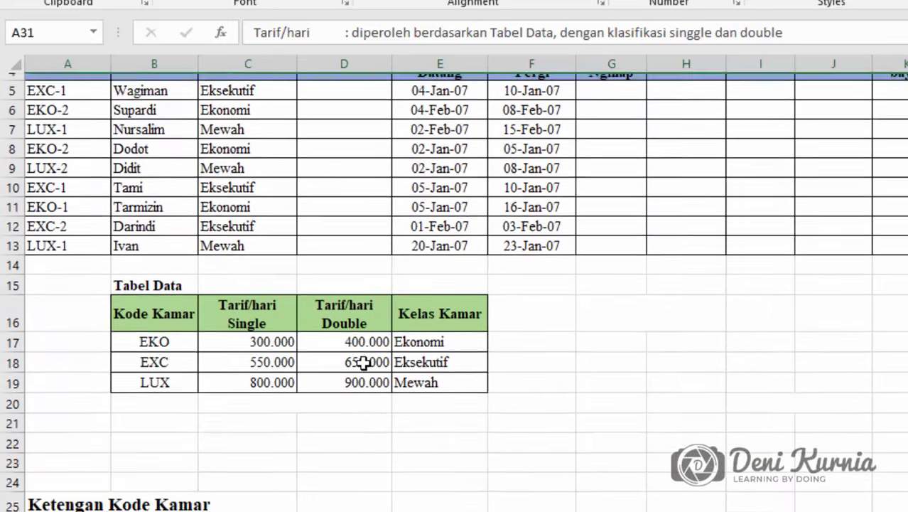
pyautogui.scroll(1, 229, 376)
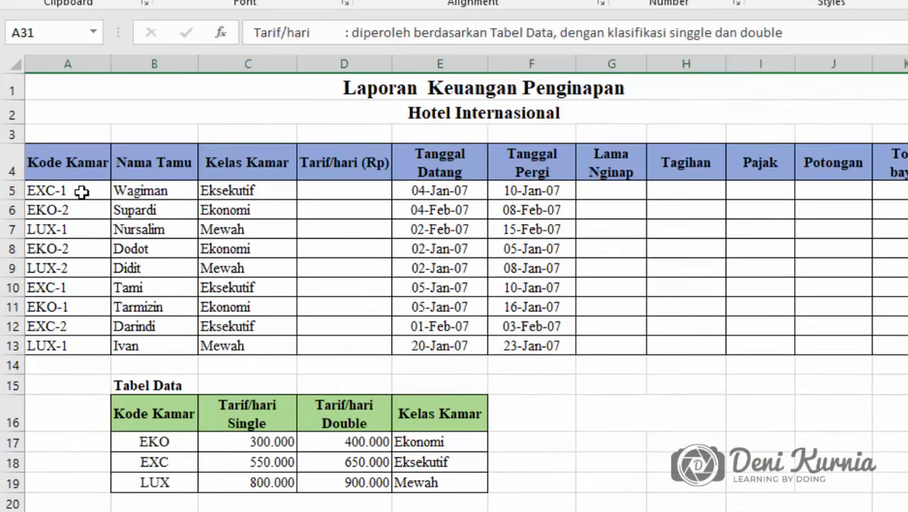
pyautogui.click(82, 191)
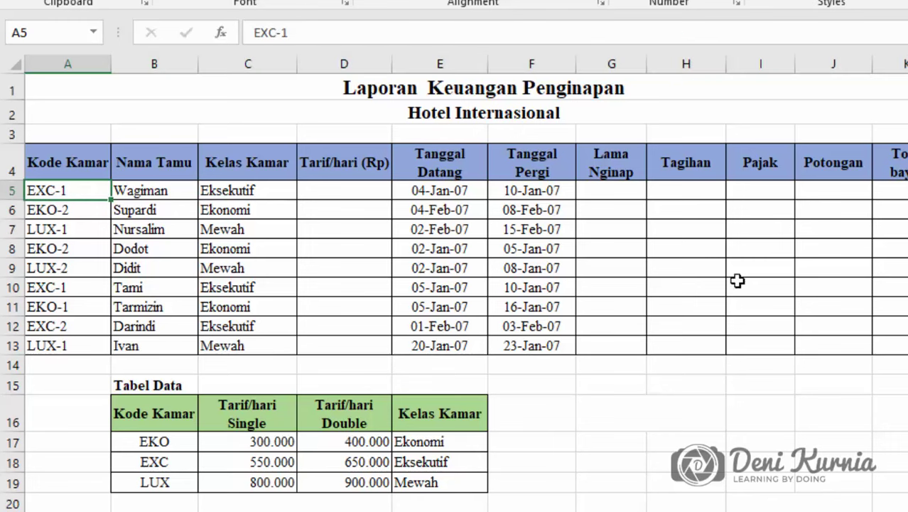
pyautogui.scroll(-2, 675, 326)
pyautogui.scroll(-2, 618, 358)
pyautogui.scroll(4, 527, 458)
pyautogui.click(98, 210)
pyautogui.scroll(-3, 399, 297)
pyautogui.scroll(-3, 526, 468)
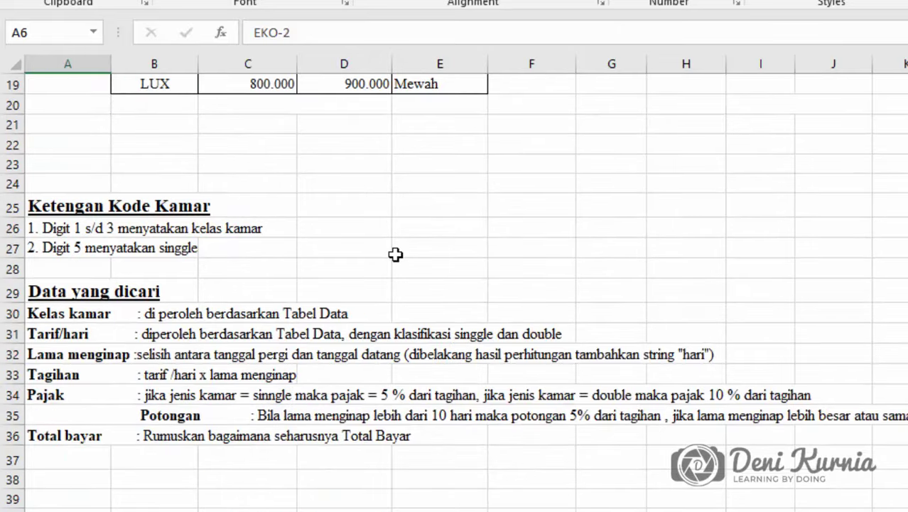
pyautogui.scroll(4, 625, 264)
pyautogui.scroll(2, 625, 264)
pyautogui.scroll(-2, 416, 227)
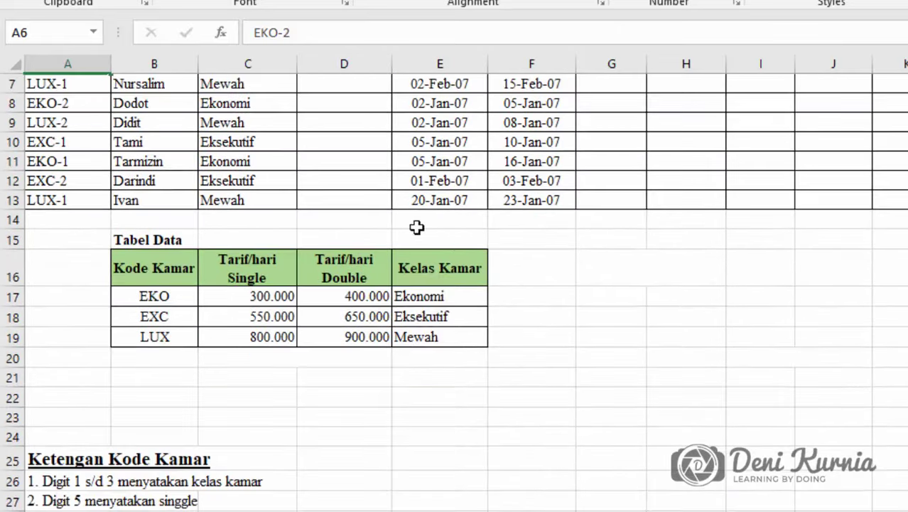
pyautogui.scroll(2, 457, 244)
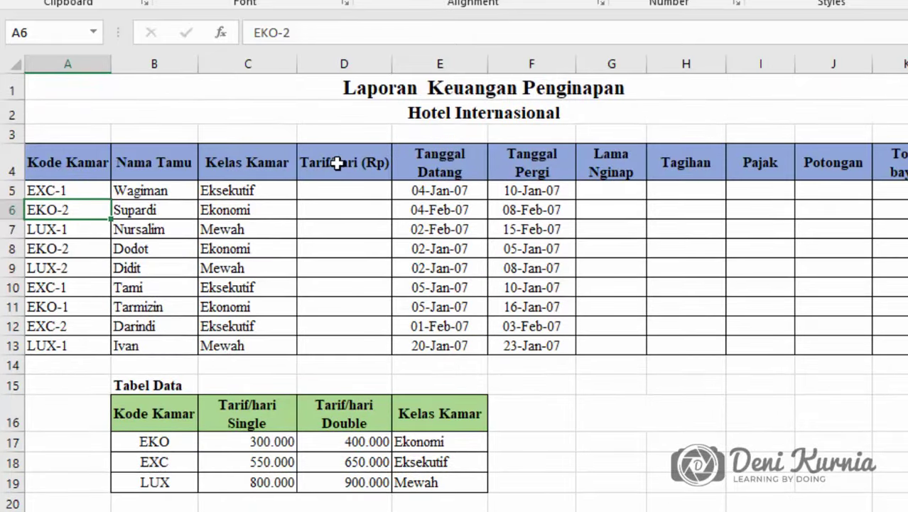
pyautogui.click(363, 188)
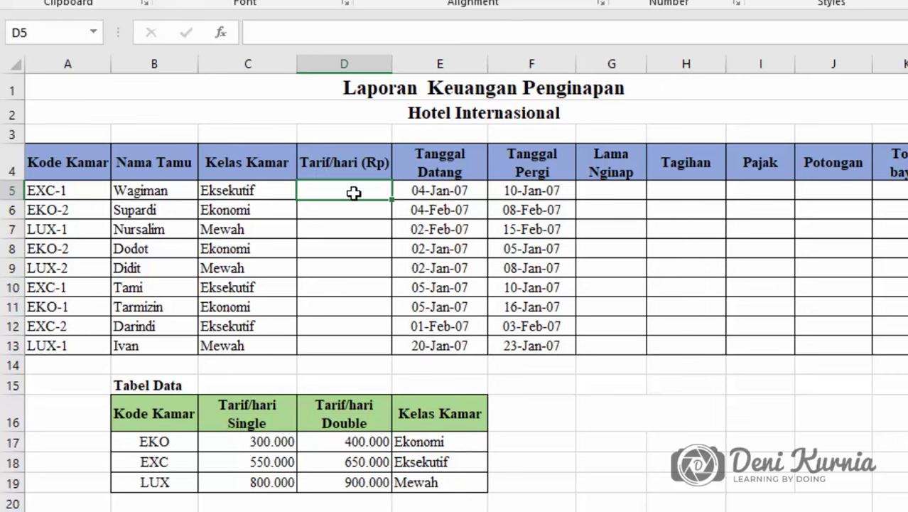
pyautogui.click(152, 439)
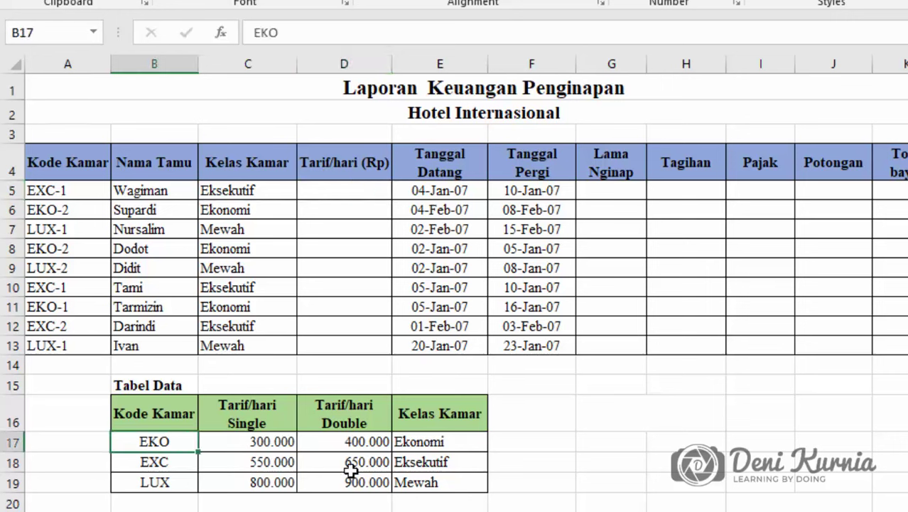
pyautogui.click(165, 482)
pyautogui.click(250, 460)
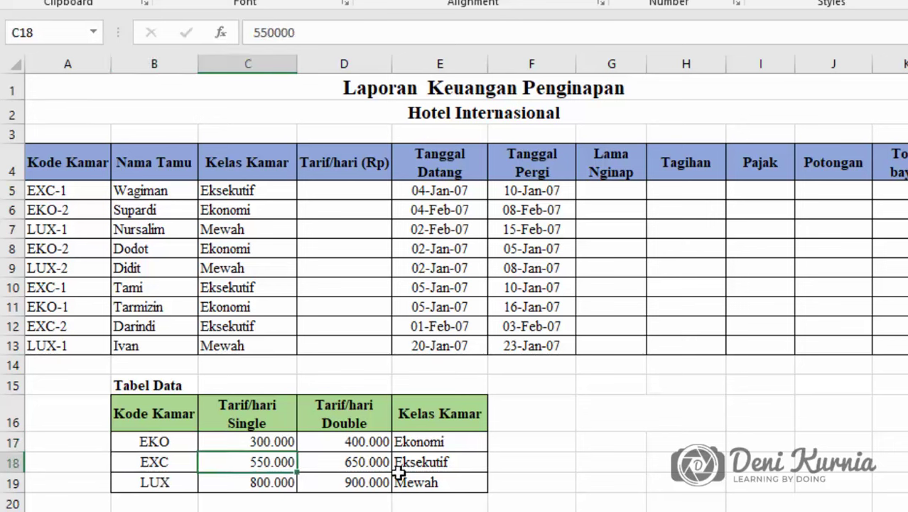
pyautogui.click(255, 479)
pyautogui.click(346, 464)
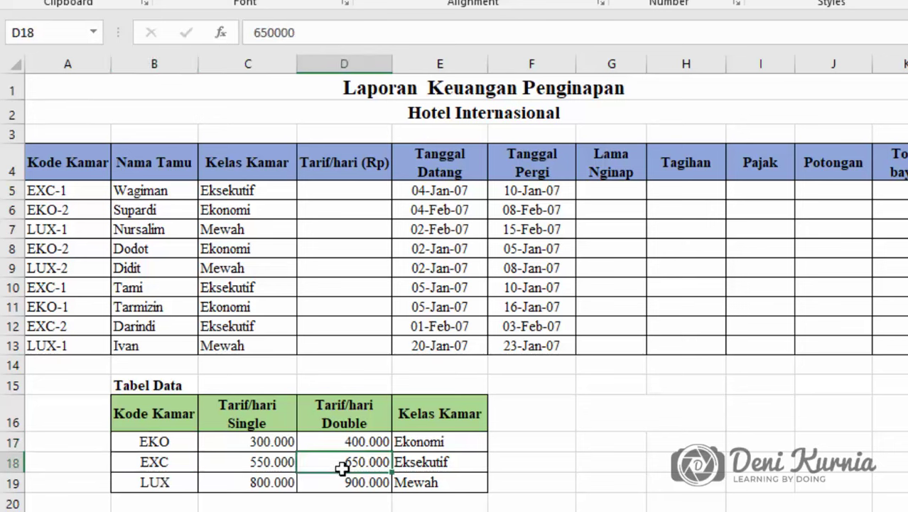
pyautogui.click(356, 186)
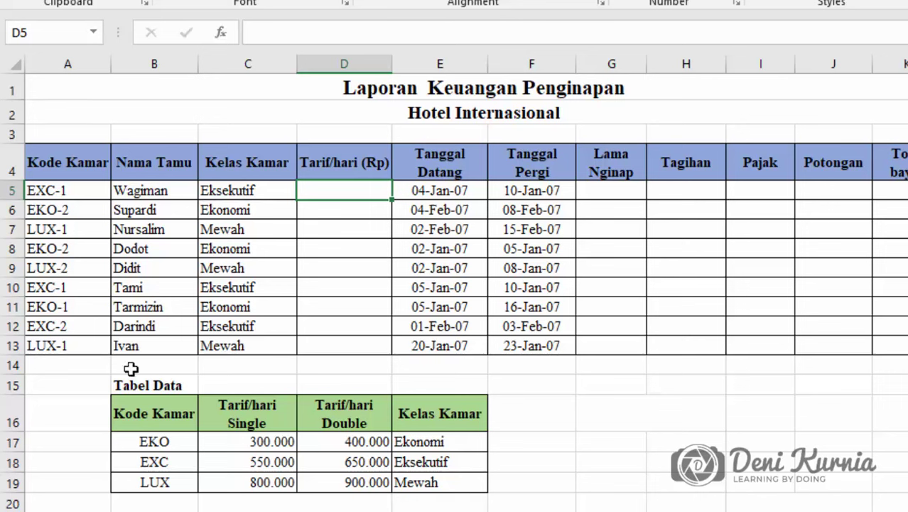
pyautogui.click(20, 462)
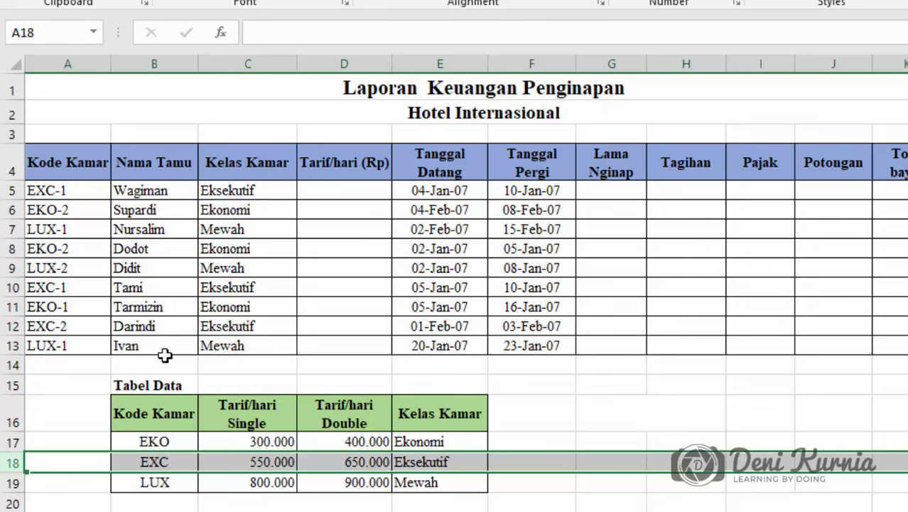
pyautogui.click(264, 463)
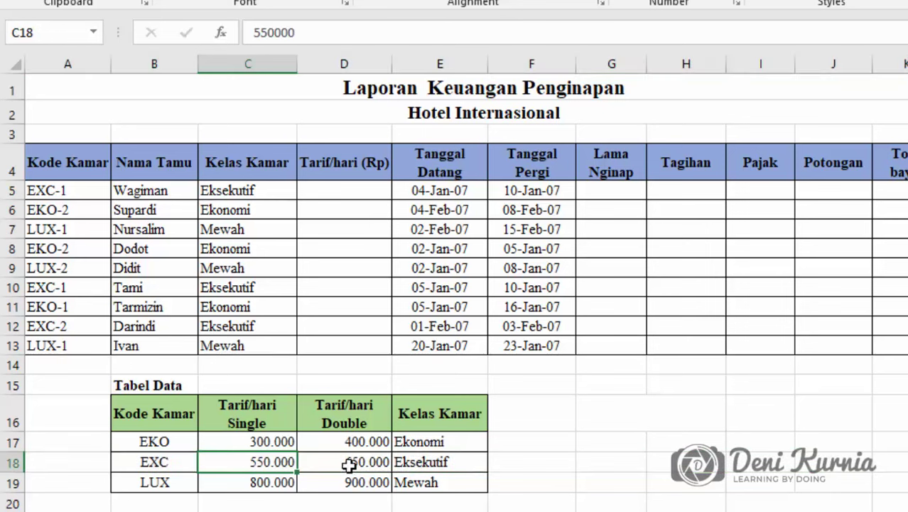
pyautogui.click(170, 462)
pyautogui.click(258, 463)
pyautogui.click(348, 465)
pyautogui.click(452, 466)
pyautogui.click(332, 469)
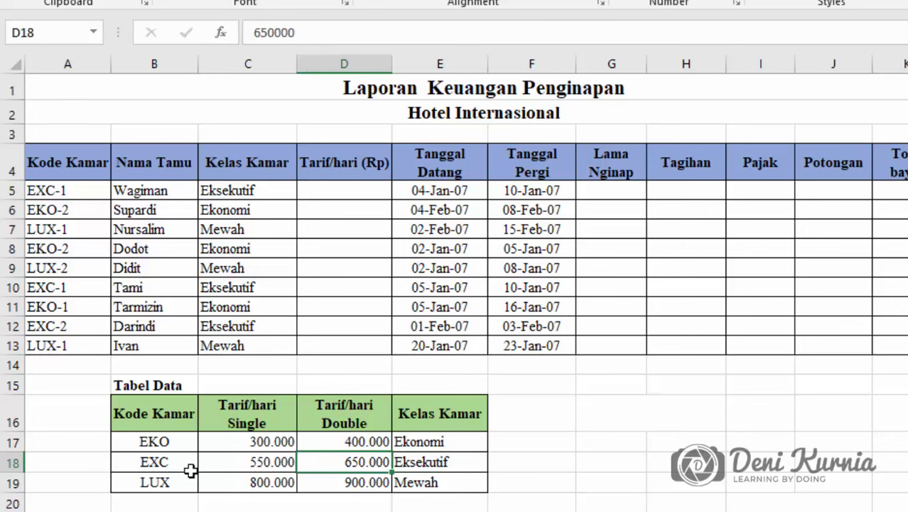
pyautogui.click(157, 460)
pyautogui.click(235, 460)
pyautogui.click(416, 455)
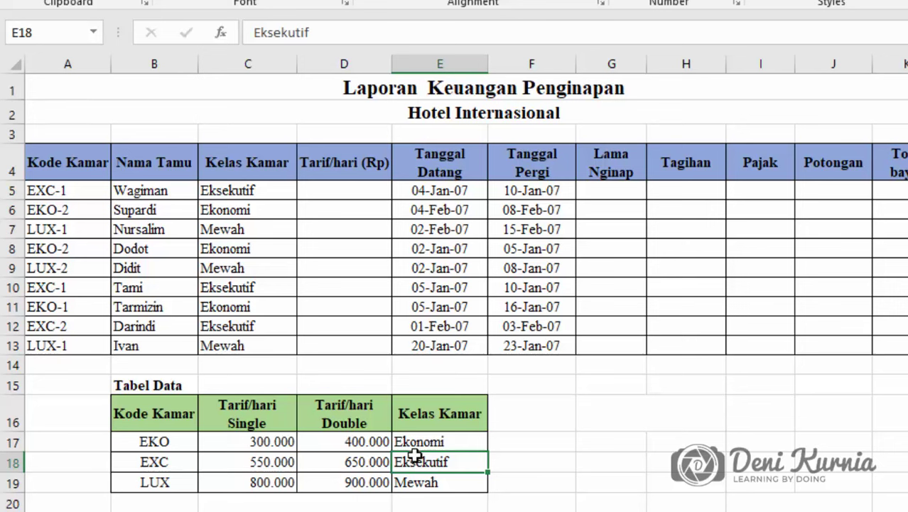
pyautogui.click(346, 455)
pyautogui.click(185, 454)
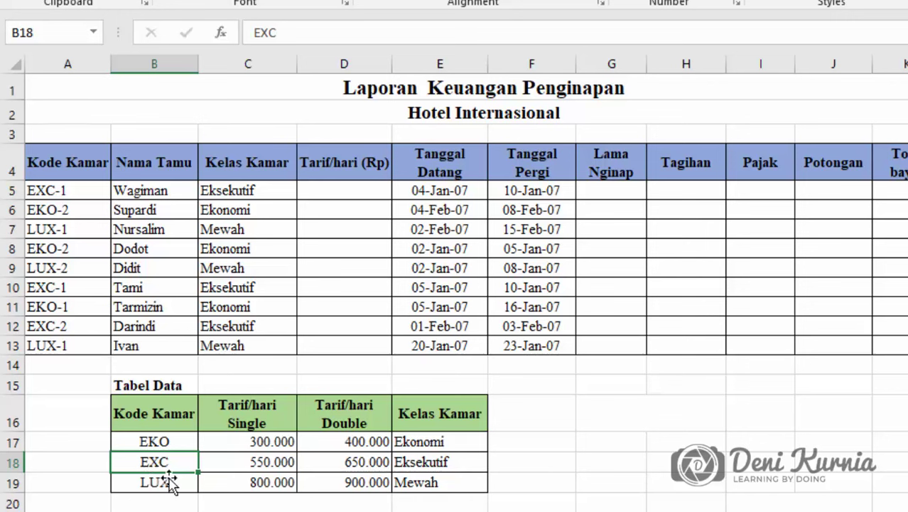
pyautogui.click(68, 202)
pyautogui.click(70, 189)
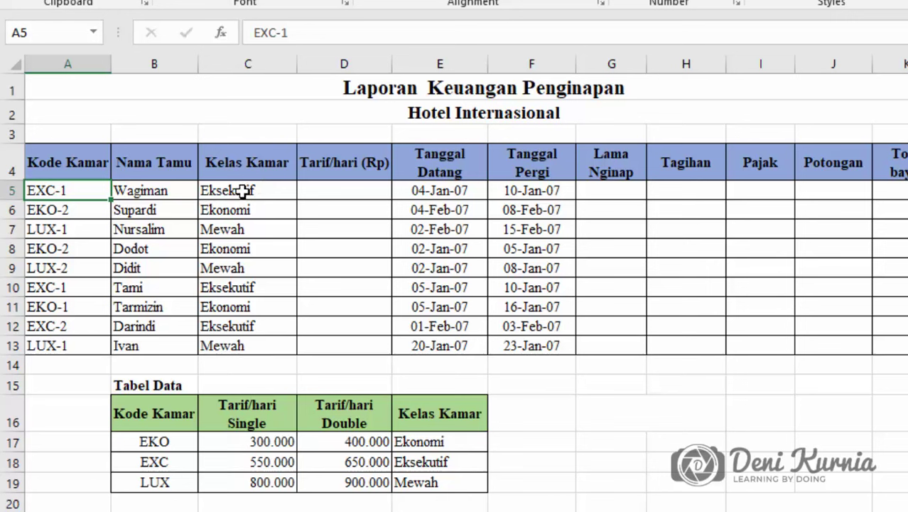
# Enter =LEFT(A5;3) in D5 so it returns the room code EXC
pyautogui.click(327, 189)
pyautogui.write('=')
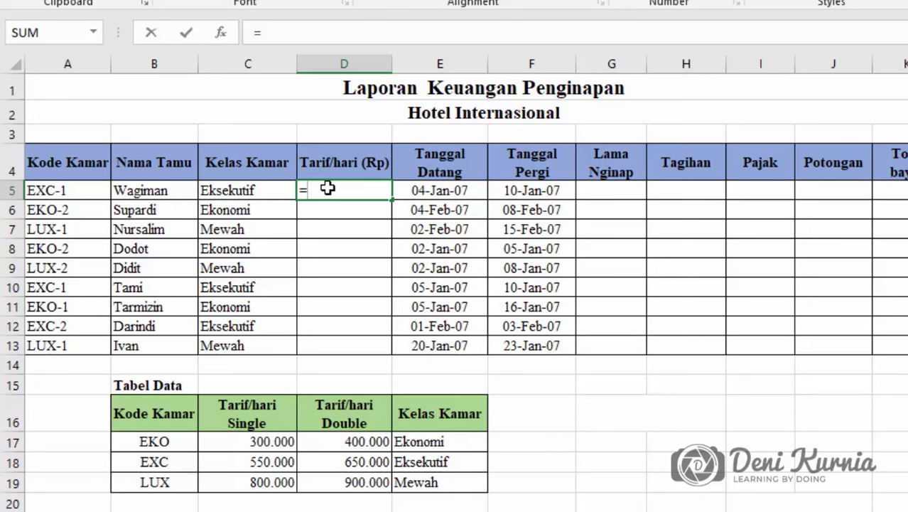
pyautogui.write('LEFT')
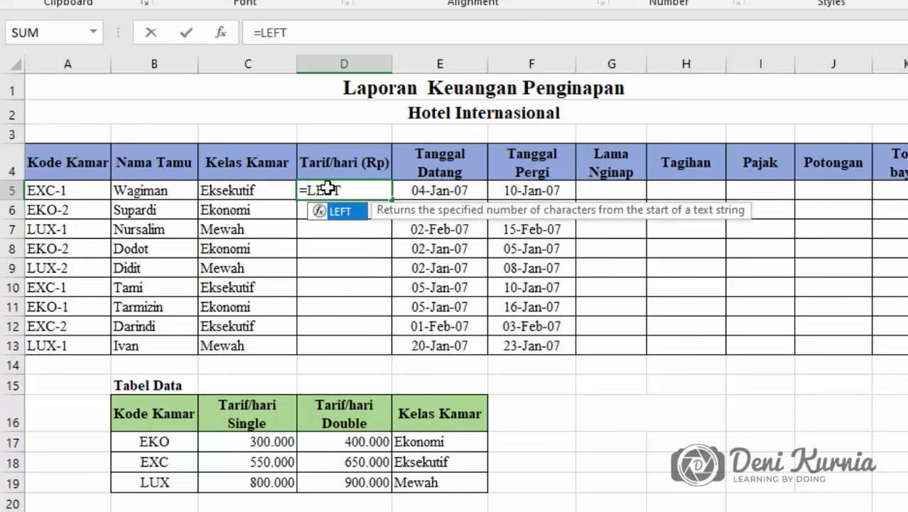
pyautogui.write('(')
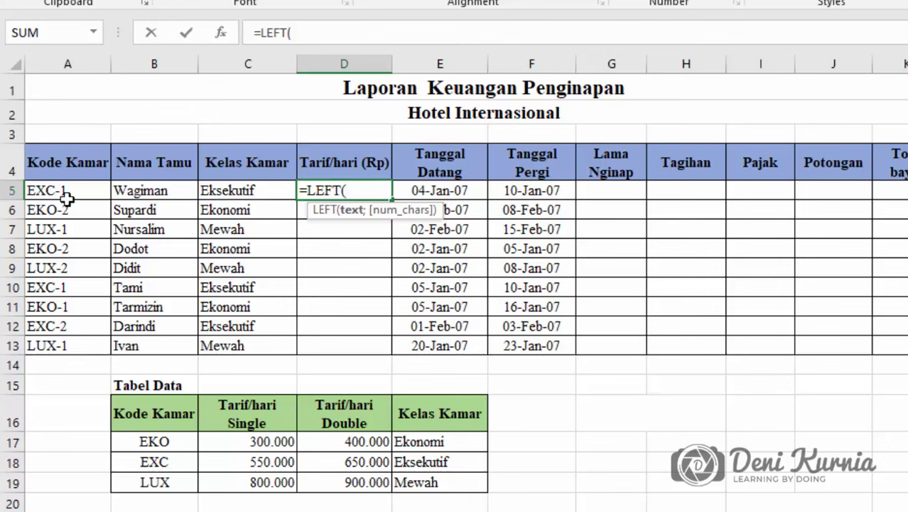
pyautogui.click(67, 191)
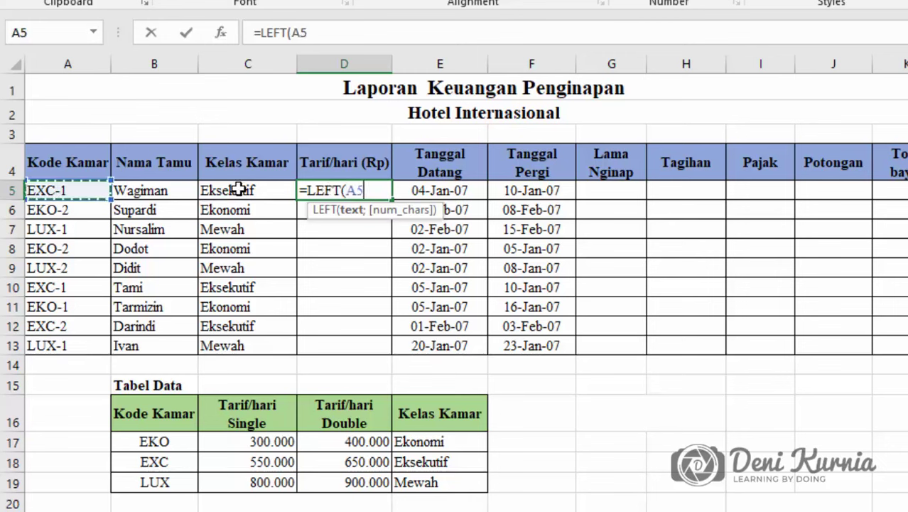
pyautogui.write(';3)')
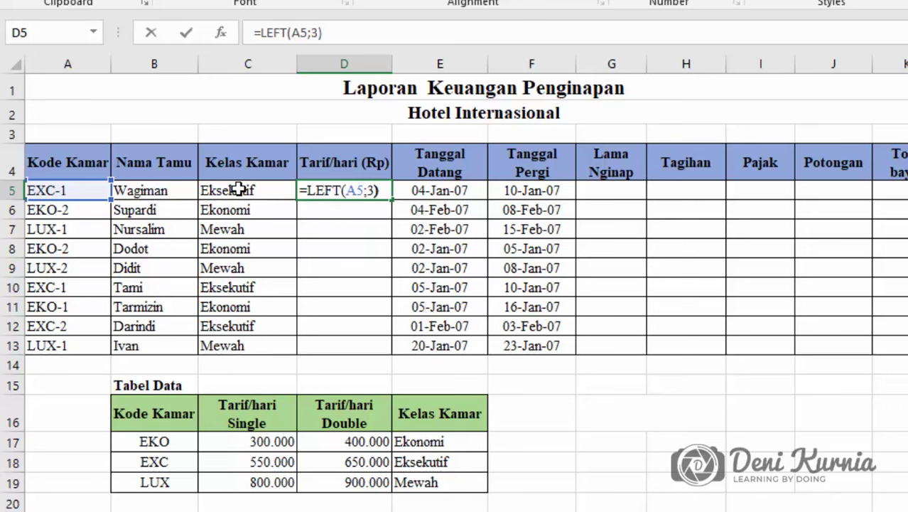
pyautogui.press('Return')
# Compare D5's EXC result with room code EXC-1, then edit D5's formula after the equals sign
pyautogui.click(372, 188)
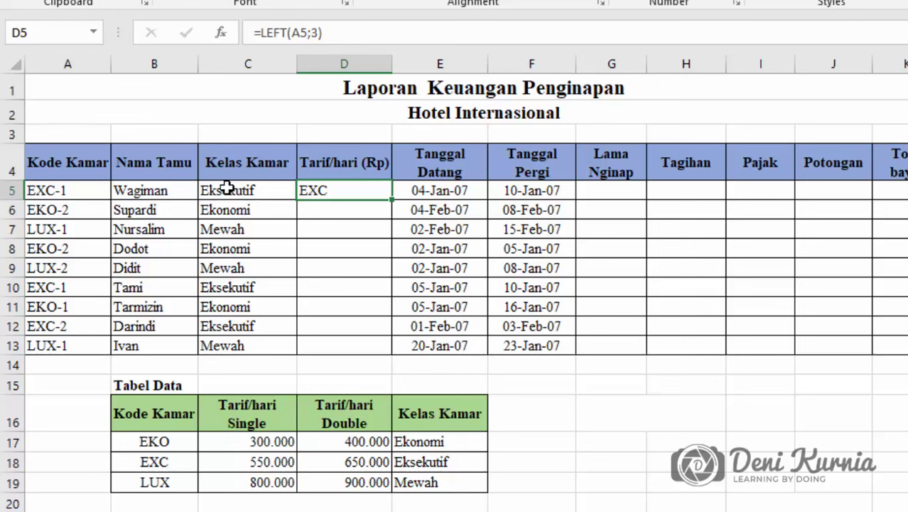
pyautogui.click(90, 183)
pyautogui.click(359, 190)
pyautogui.click(260, 32)
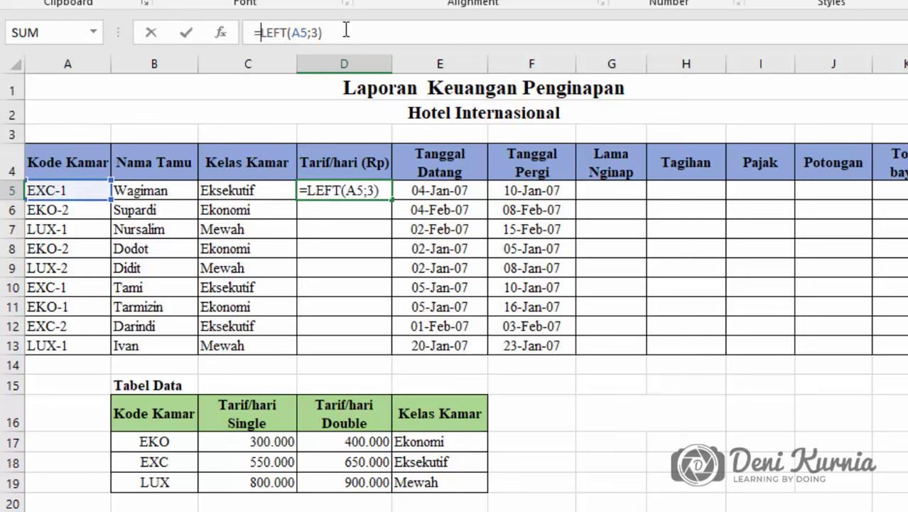
# Extend D5's formula to =VLOOKUP(LEFT(A5;3);tabel_data;IF(RIGHT(A5;1)… in the formula bar
pyautogui.write('VLOOKUP')
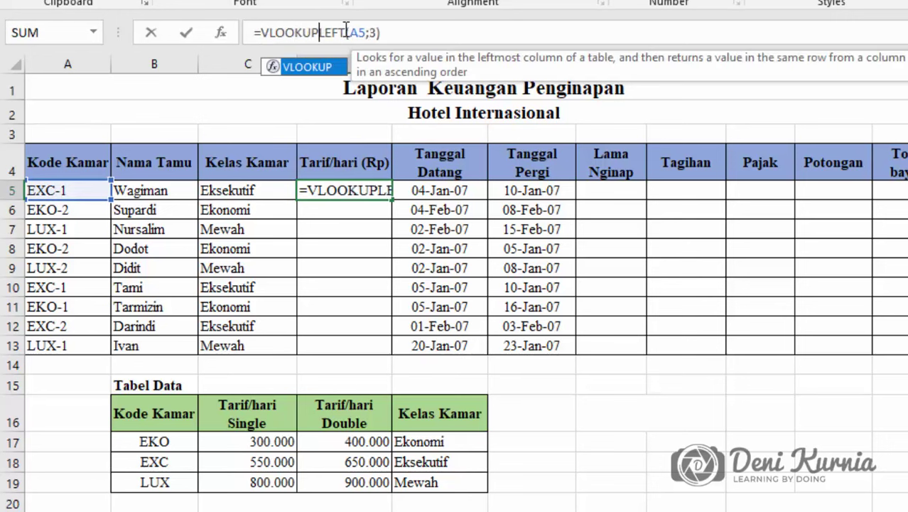
pyautogui.write('(')
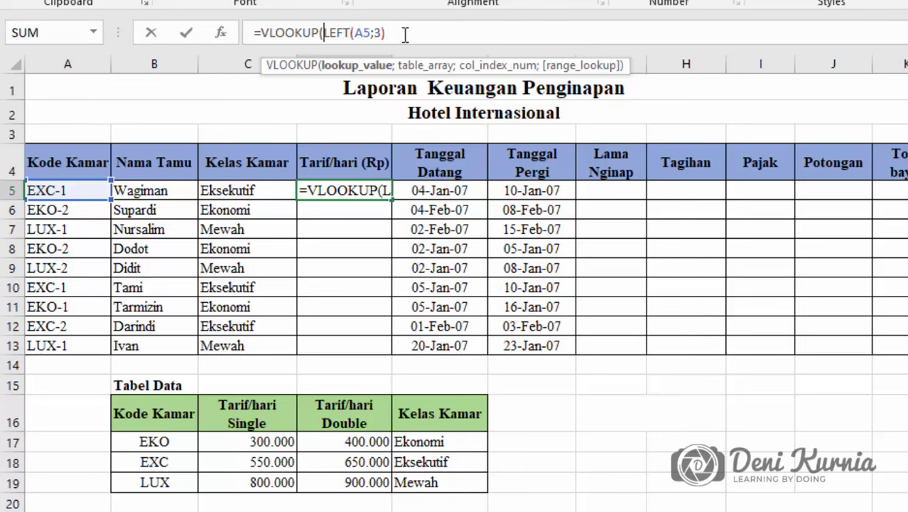
pyautogui.write(';')
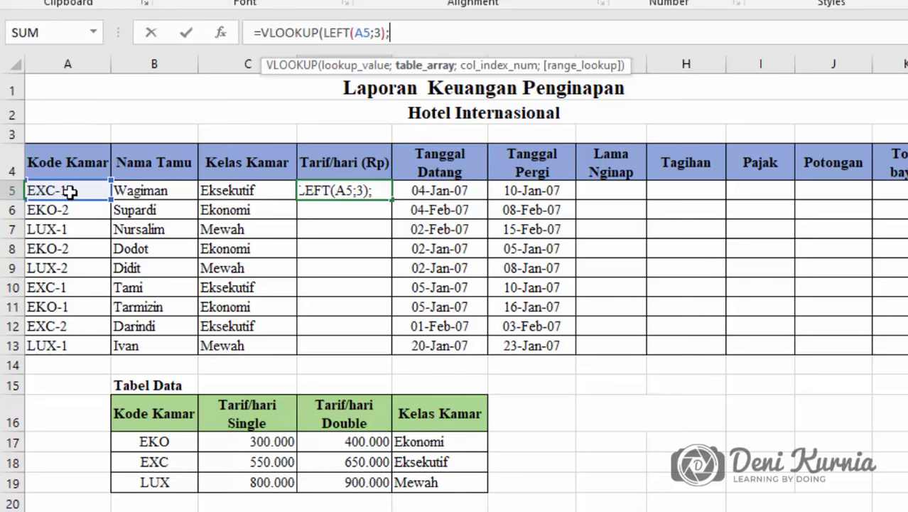
pyautogui.write('T')
pyautogui.press('BackSpace')
pyautogui.write('abel')
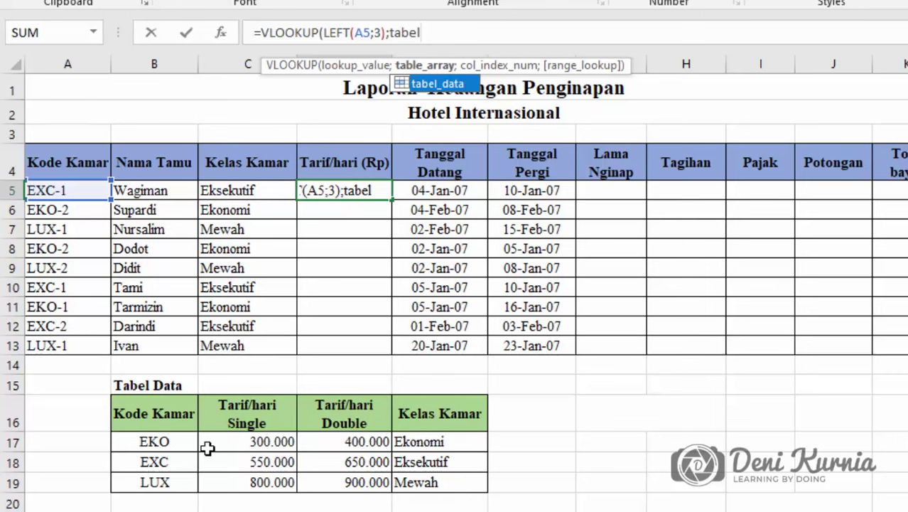
pyautogui.write('_d')
pyautogui.write('ata;')
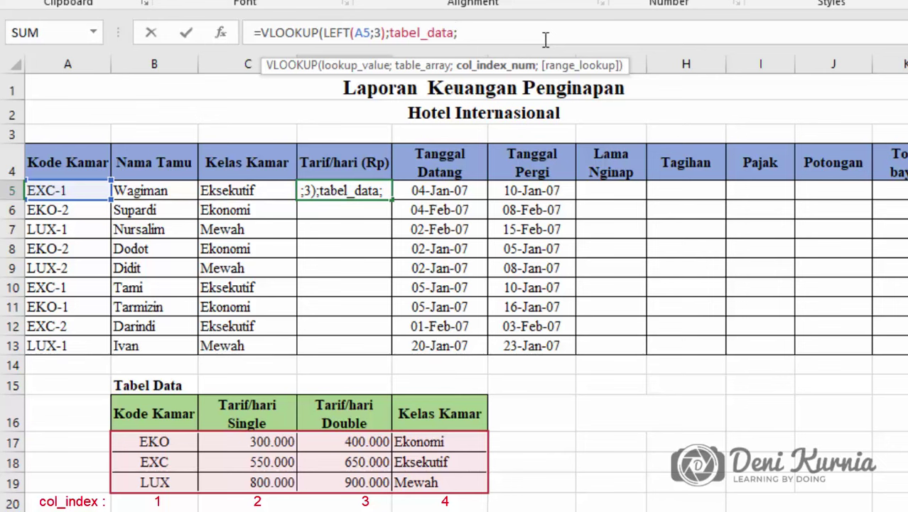
pyautogui.write('i')
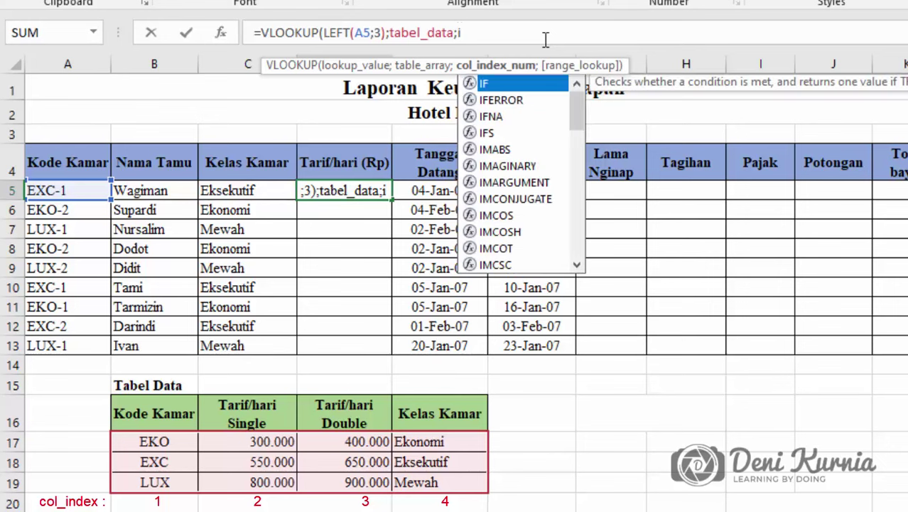
pyautogui.press('BackSpace')
pyautogui.write('IF')
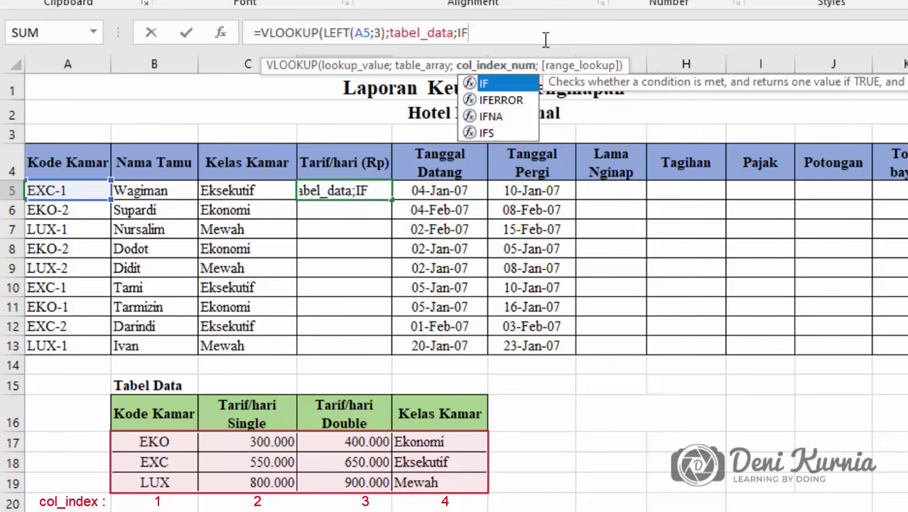
pyautogui.write('(')
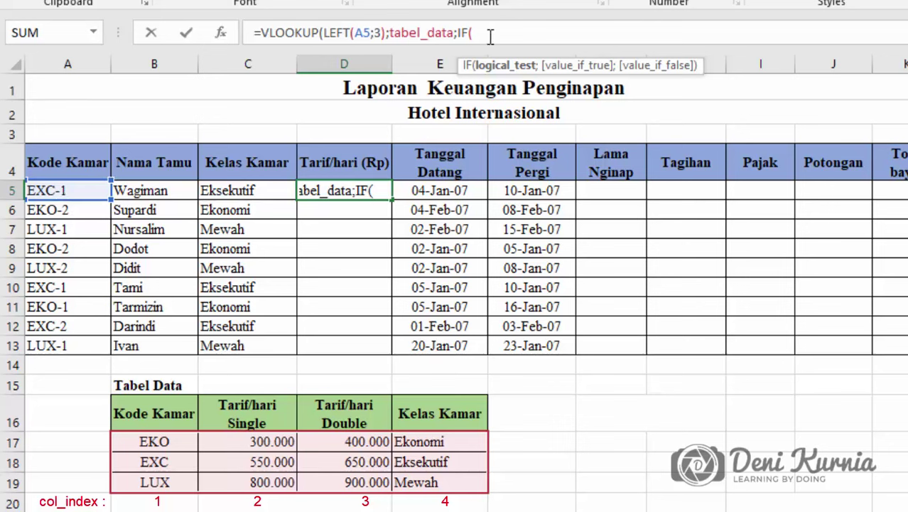
pyautogui.write('RIG')
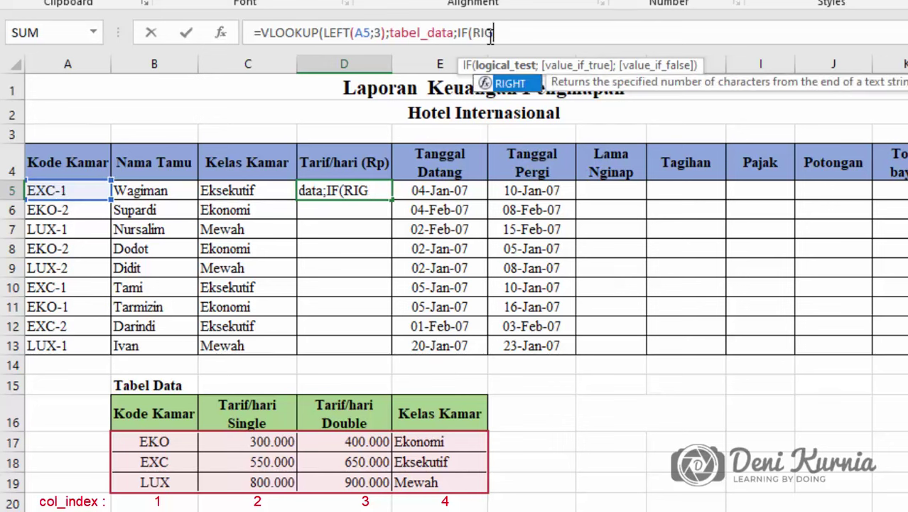
pyautogui.write('HT')
pyautogui.write('(')
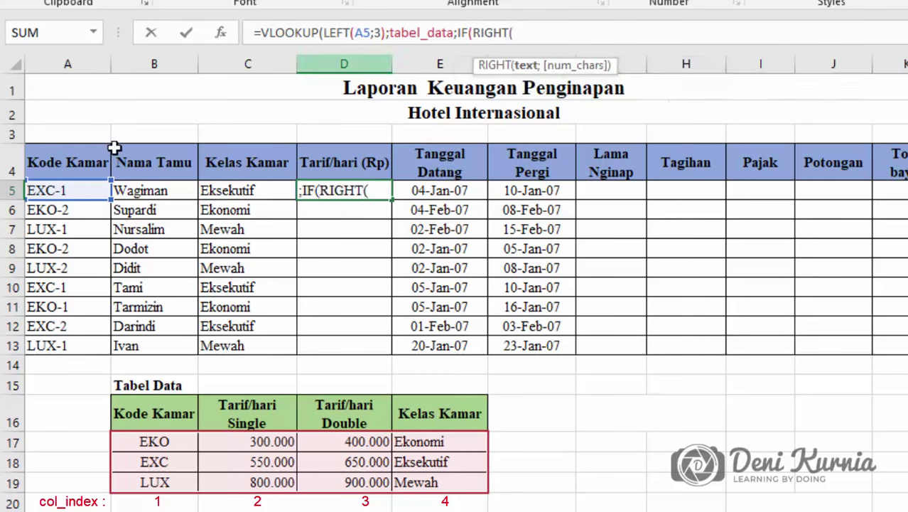
pyautogui.click(65, 191)
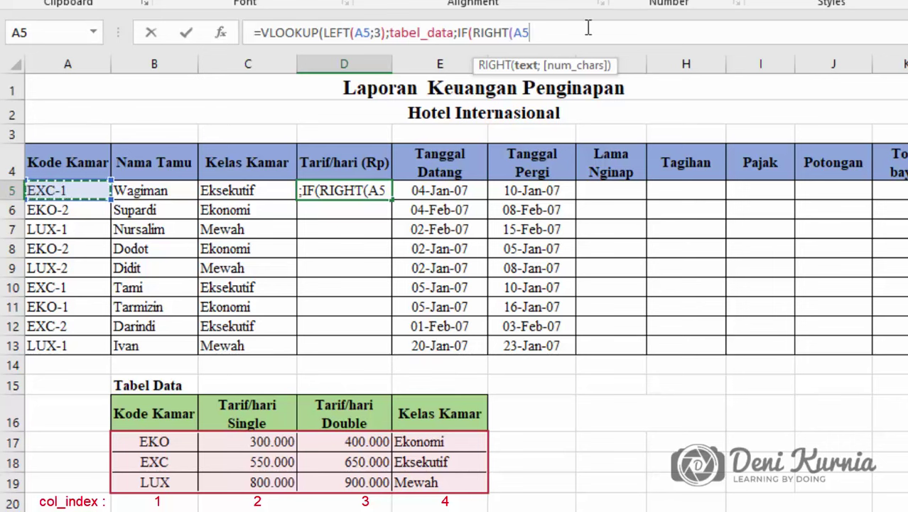
pyautogui.write(';1)=')
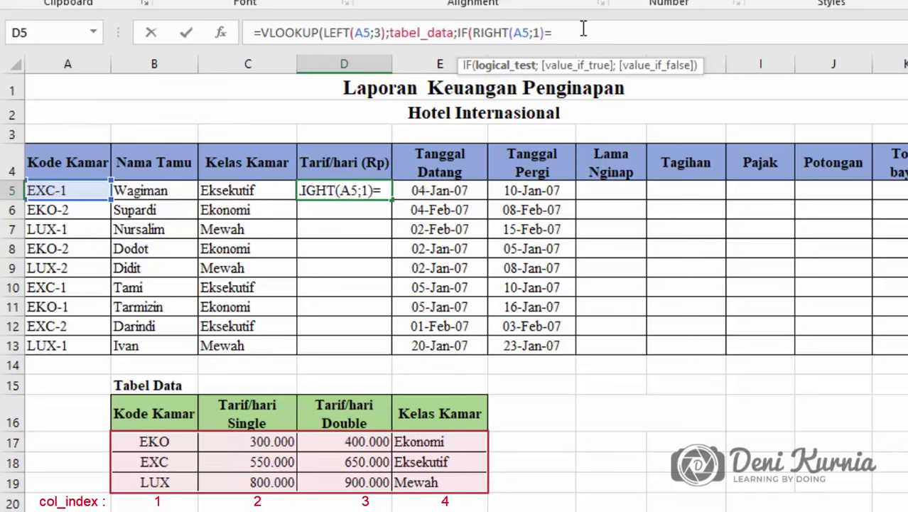
# Add the IF test value 1 and results 1 and 2 to D5's lookup formula
pyautogui.write('1')
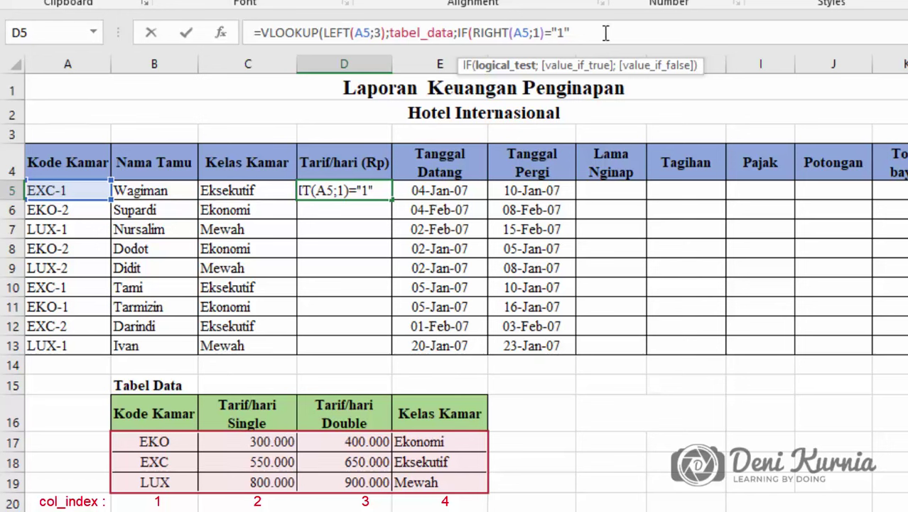
pyautogui.write(';1')
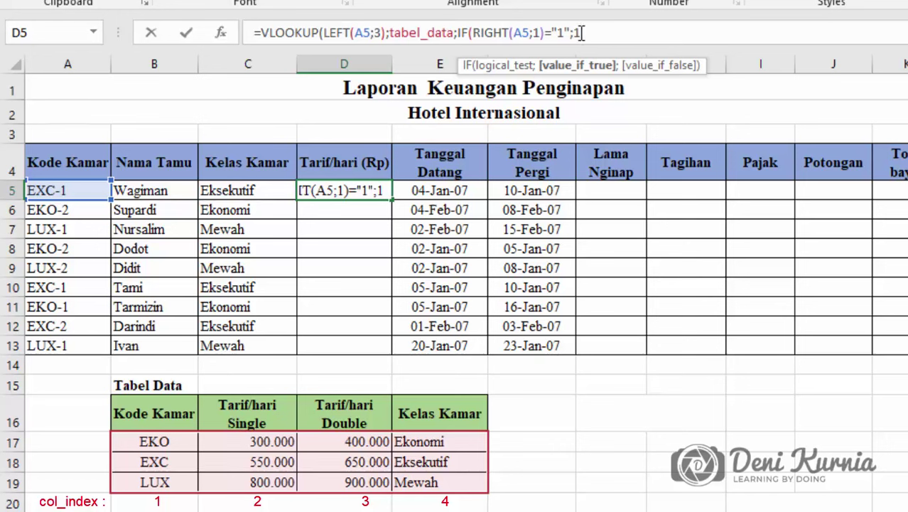
pyautogui.write(';')
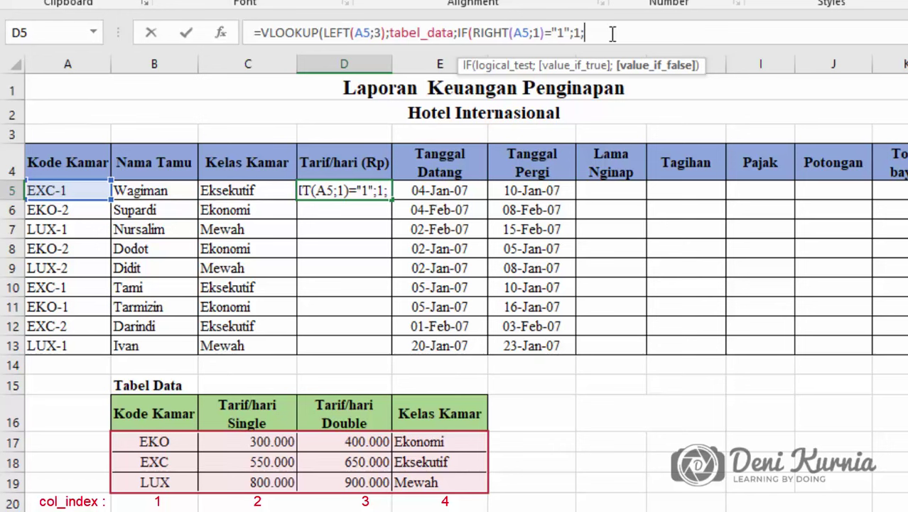
pyautogui.write('2')
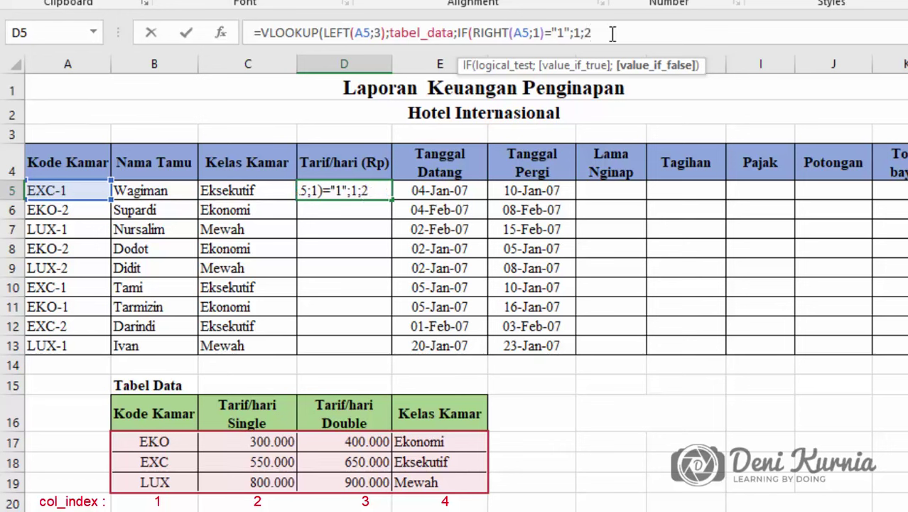
pyautogui.write(')')
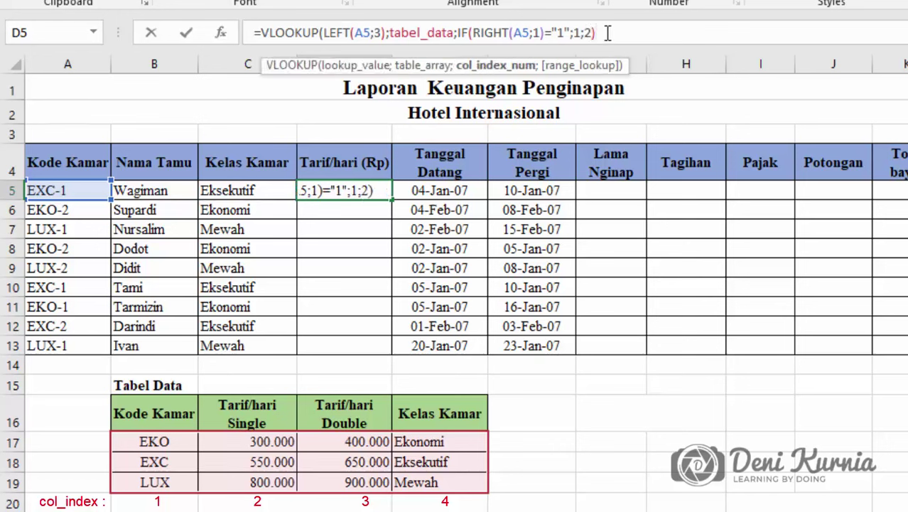
pyautogui.write(')')
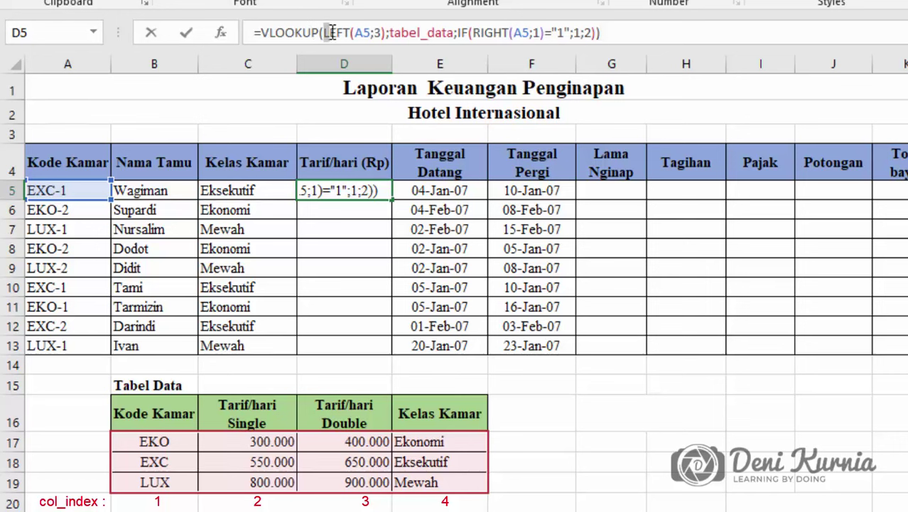
# Change D5's IF results from 1;2 to 2;3 and enter it, giving 550000
pyautogui.moveTo(331, 32); pyautogui.dragTo(386, 32)
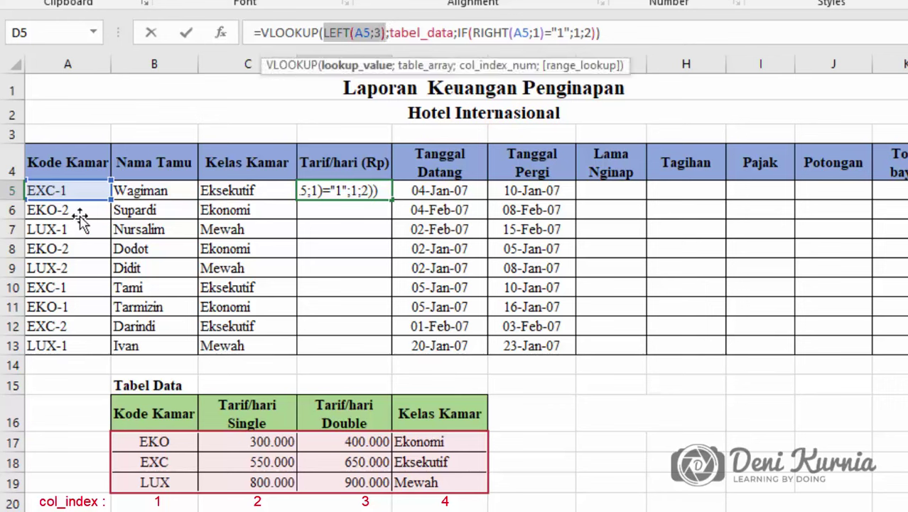
pyautogui.click(354, 33)
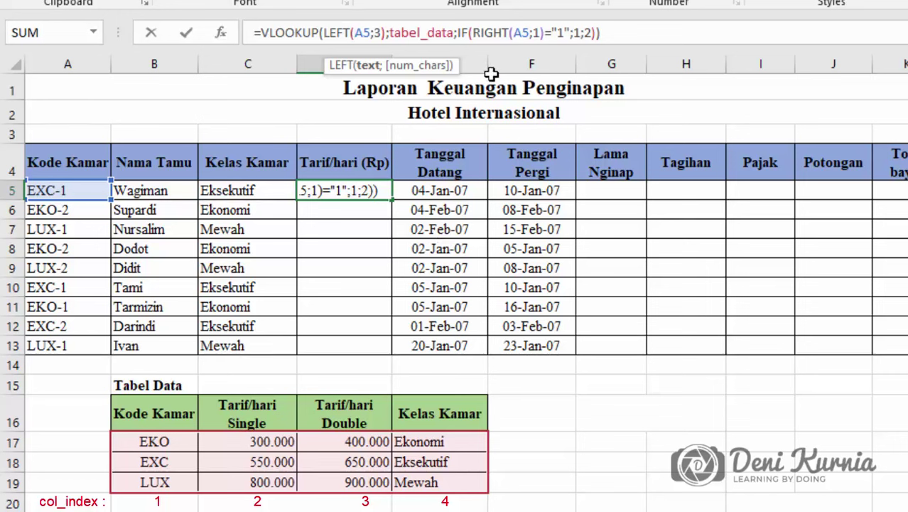
pyautogui.click(574, 33)
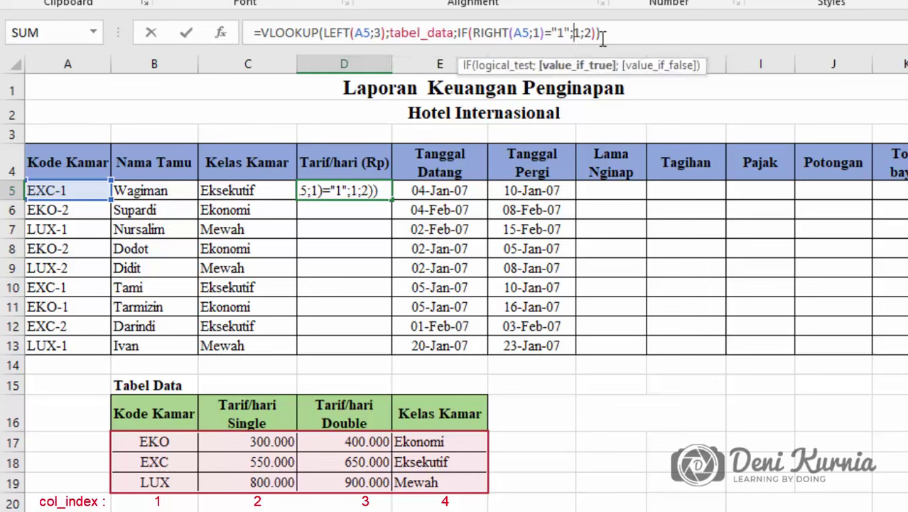
pyautogui.press('Delete')
pyautogui.write('2')
pyautogui.press('Right')
pyautogui.press('Right')
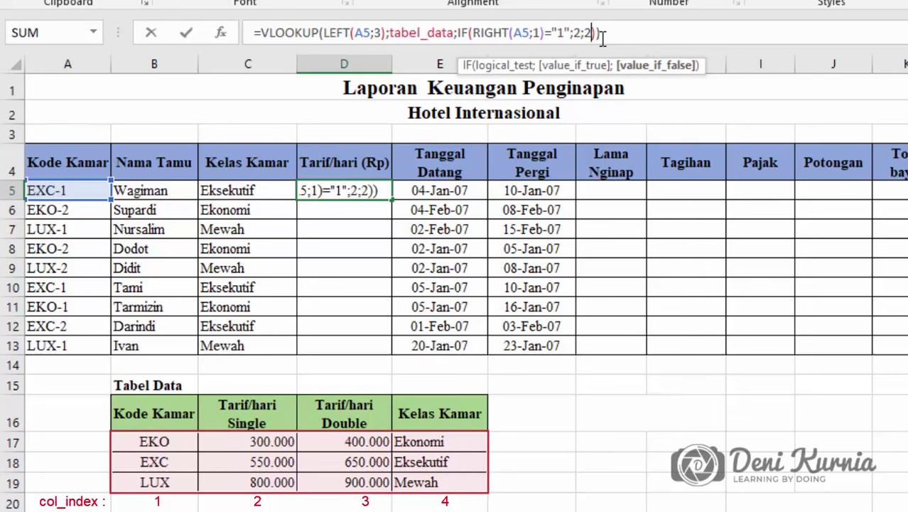
pyautogui.press('BackSpace')
pyautogui.write('3')
pyautogui.click(611, 32)
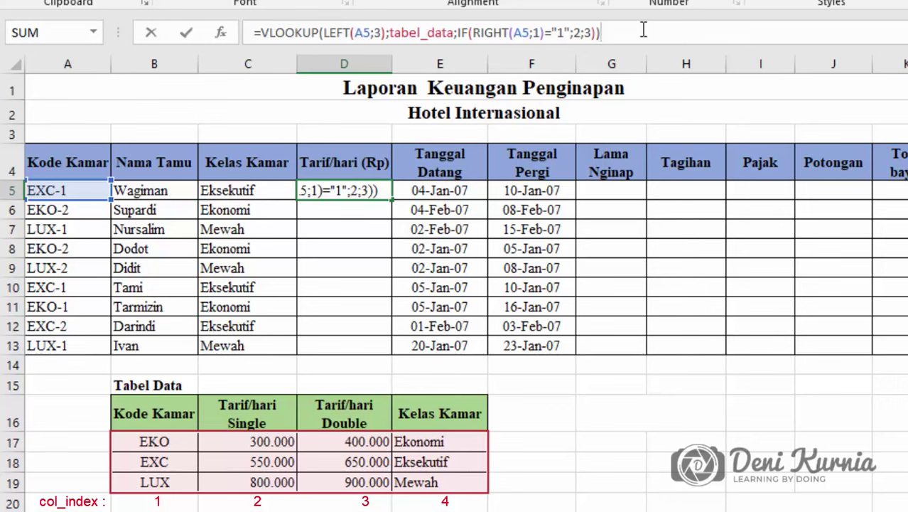
pyautogui.press('Return')
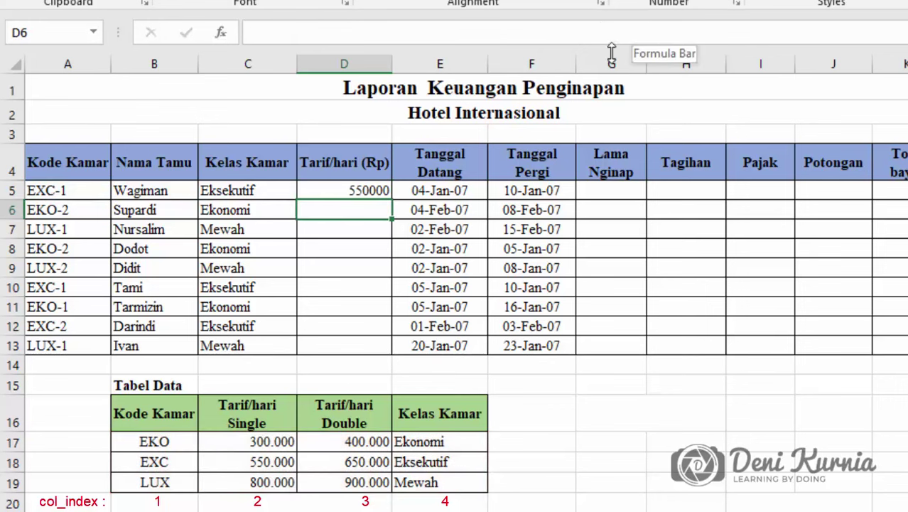
# Fill D5's tariff lookup formula down through D13
pyautogui.click(363, 189)
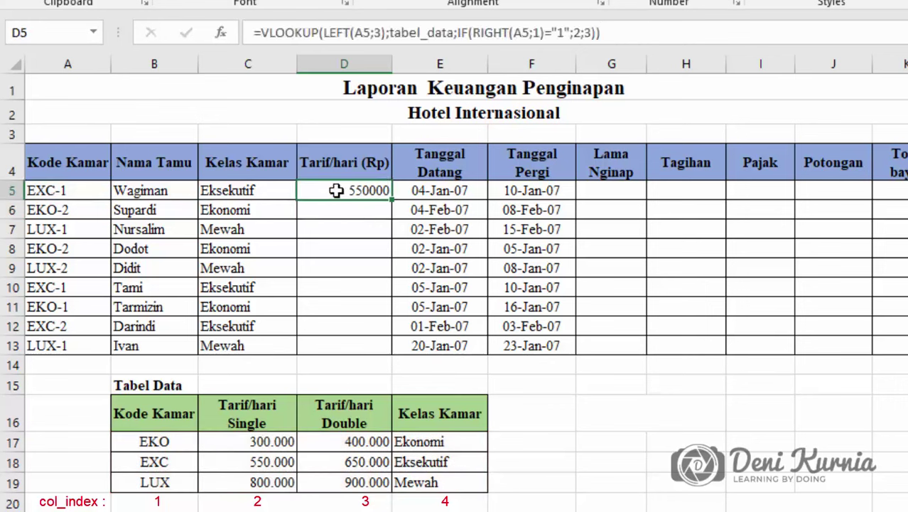
pyautogui.click(140, 459)
pyautogui.click(364, 192)
pyautogui.moveTo(391, 212); pyautogui.dragTo(387, 348)
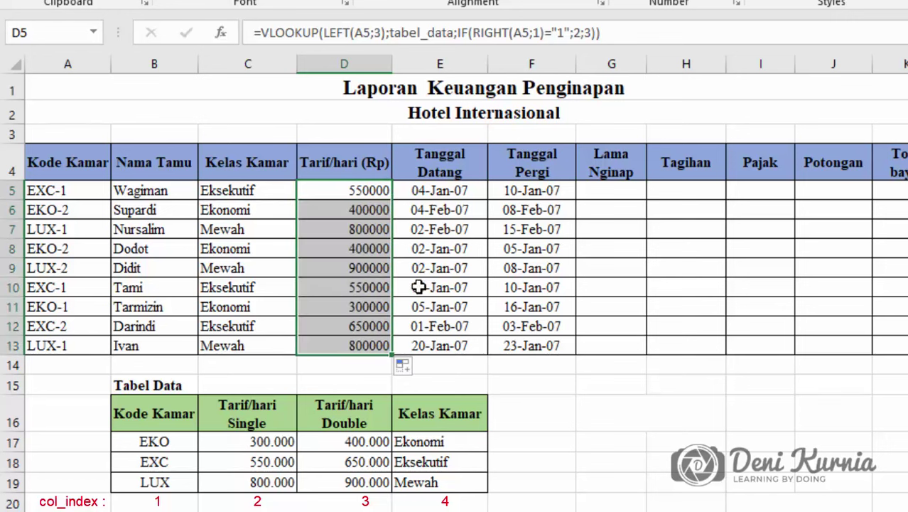
# Verify the tariffs in rows 6–9 against the EKO and LUX rates in Tabel Data
pyautogui.click(67, 206)
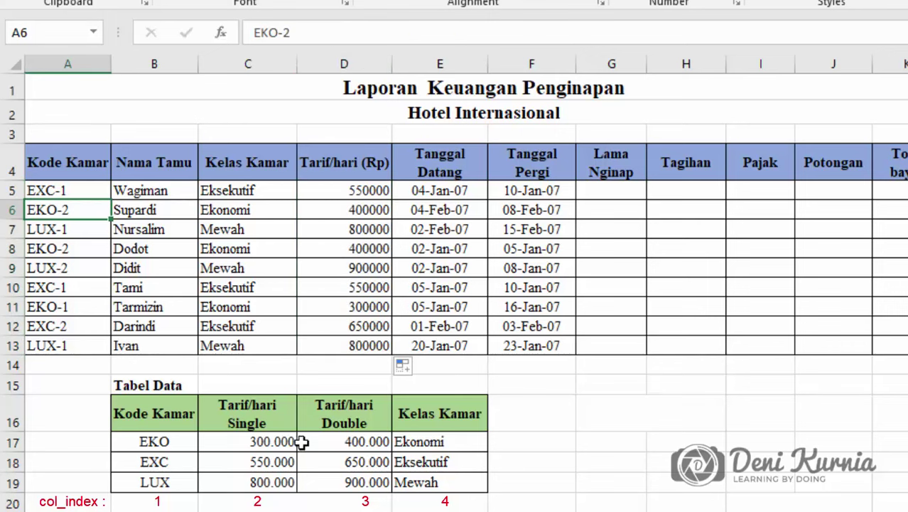
pyautogui.click(344, 440)
pyautogui.click(374, 230)
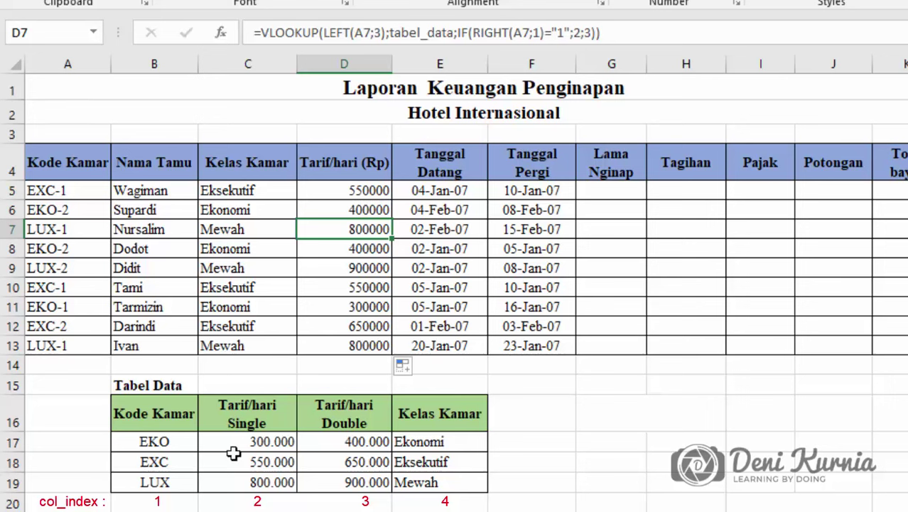
pyautogui.click(229, 481)
pyautogui.click(358, 250)
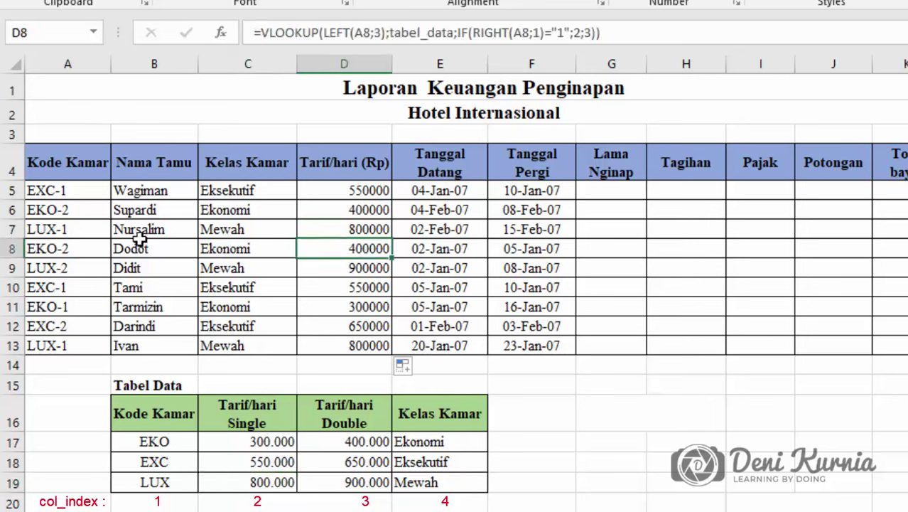
pyautogui.click(355, 442)
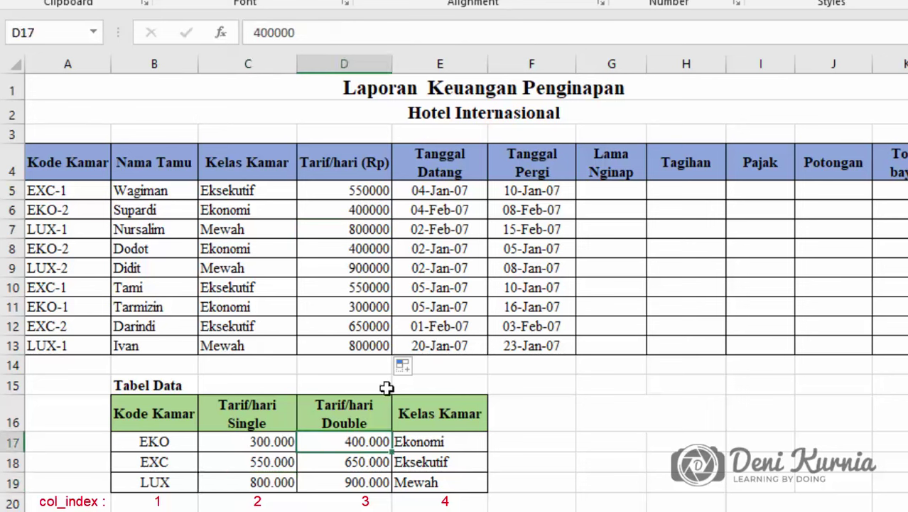
pyautogui.click(374, 267)
pyautogui.click(363, 483)
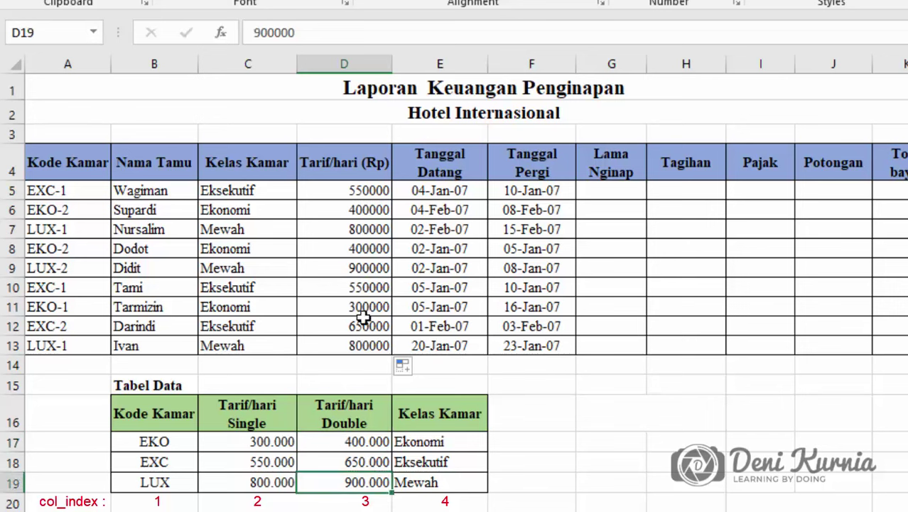
pyautogui.click(353, 248)
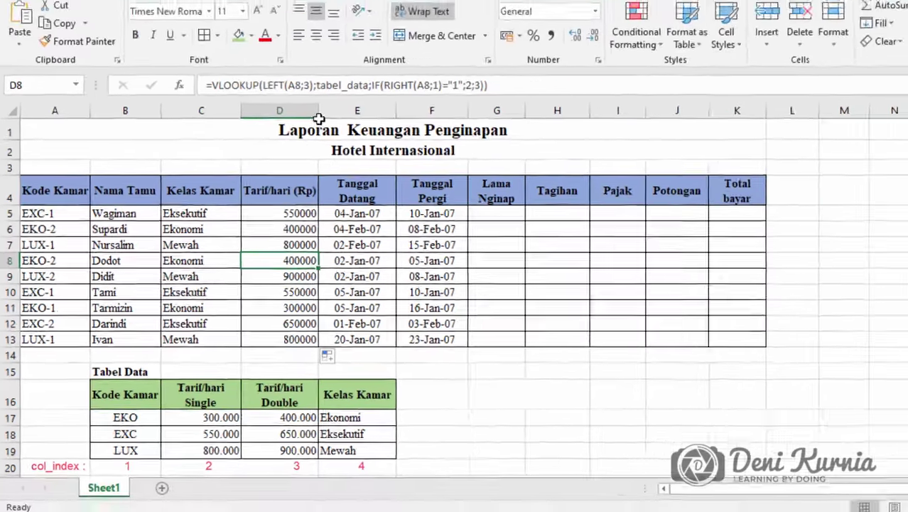
# Apply Accounting format to the single and double prices in Tabel Data
pyautogui.click(264, 226)
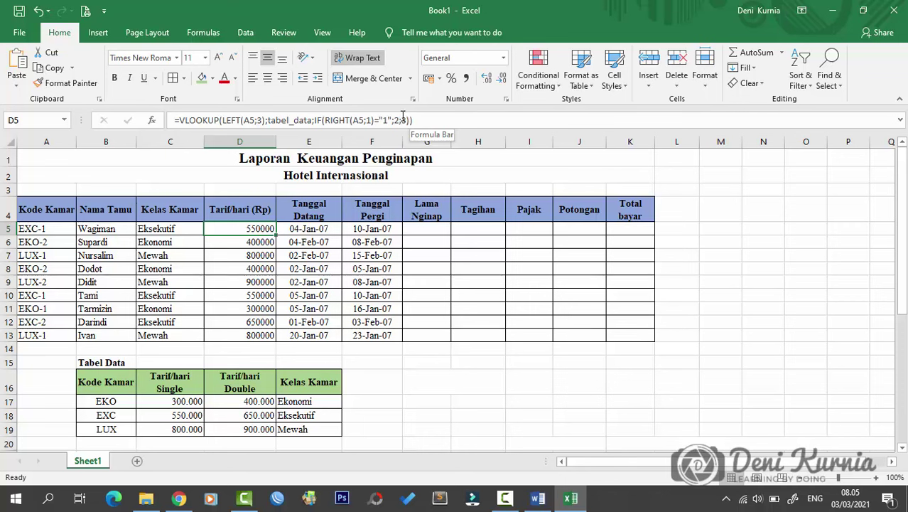
pyautogui.click(259, 307)
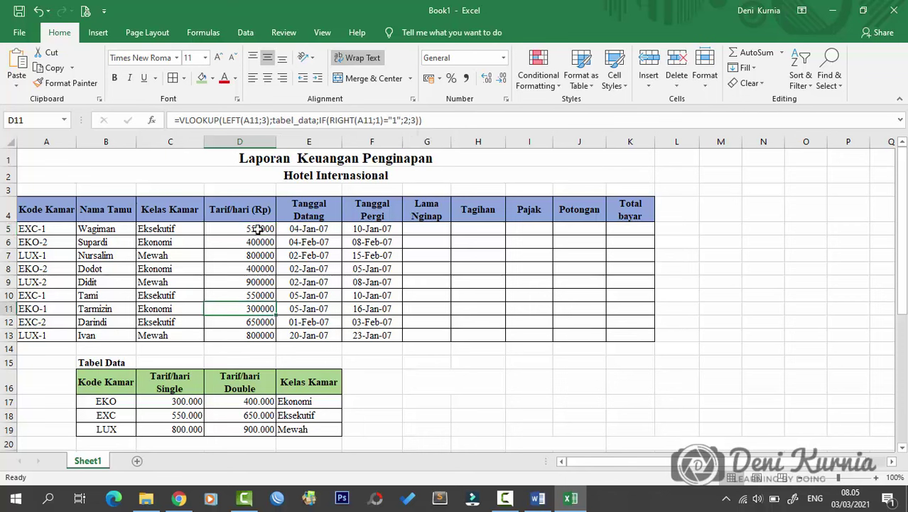
pyautogui.moveTo(177, 405); pyautogui.dragTo(242, 427)
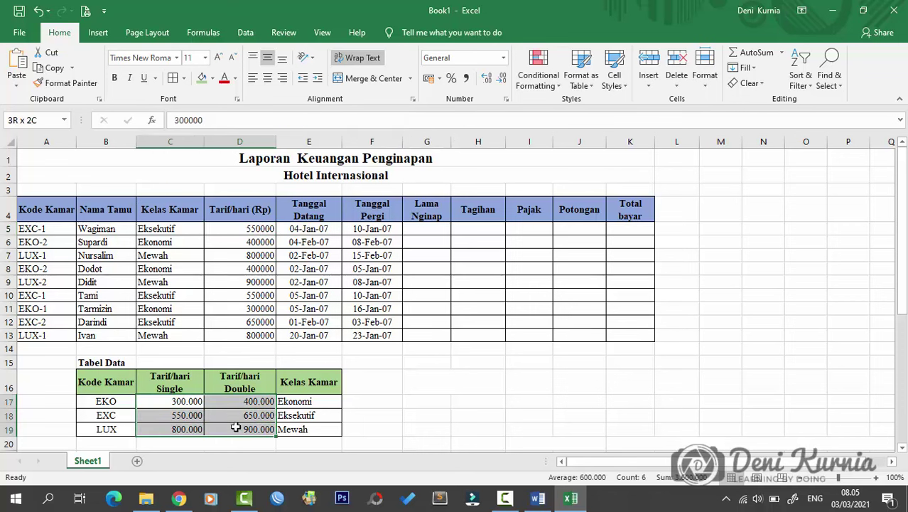
pyautogui.click(503, 58)
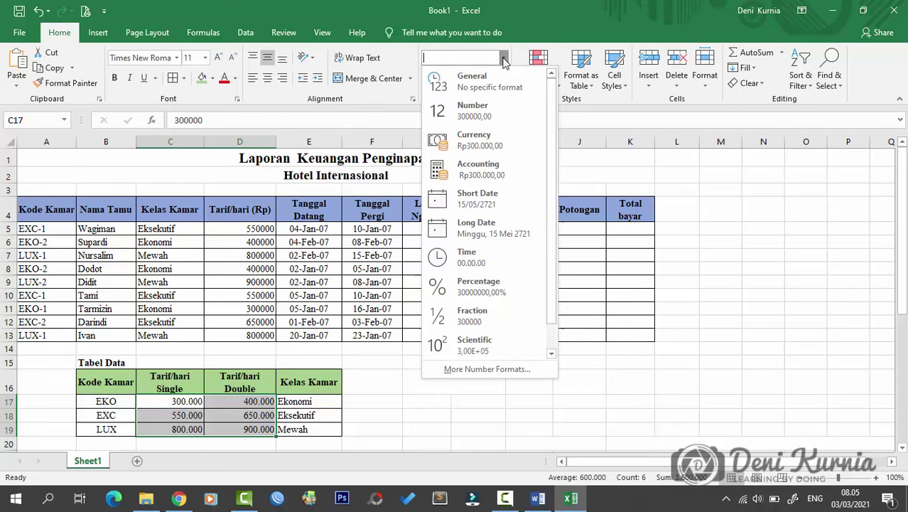
pyautogui.click(469, 176)
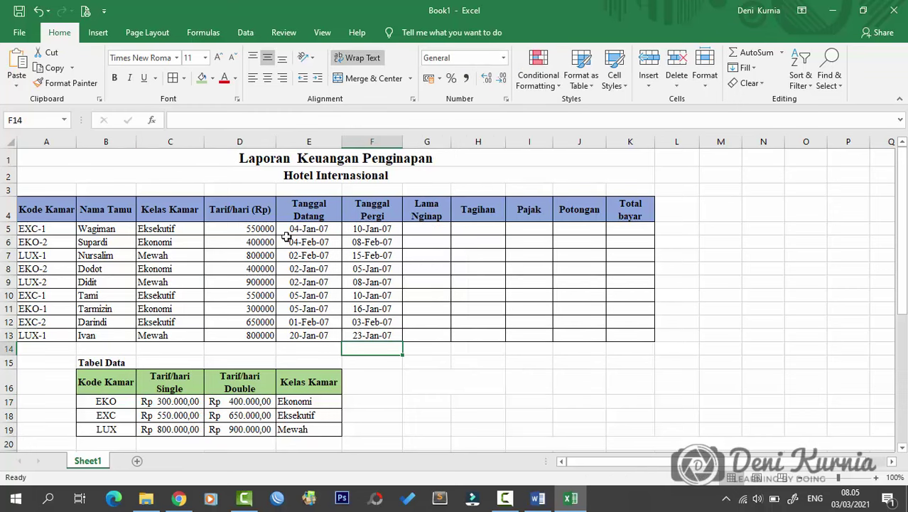
# Apply Accounting format to tariffs D5:D13 and widen column D to fit the Rp values
pyautogui.moveTo(261, 228); pyautogui.dragTo(261, 334)
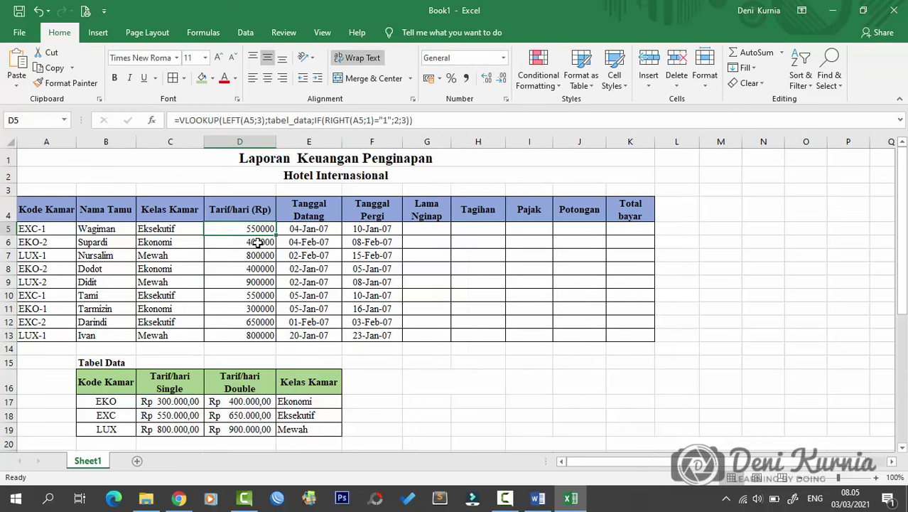
pyautogui.click(503, 59)
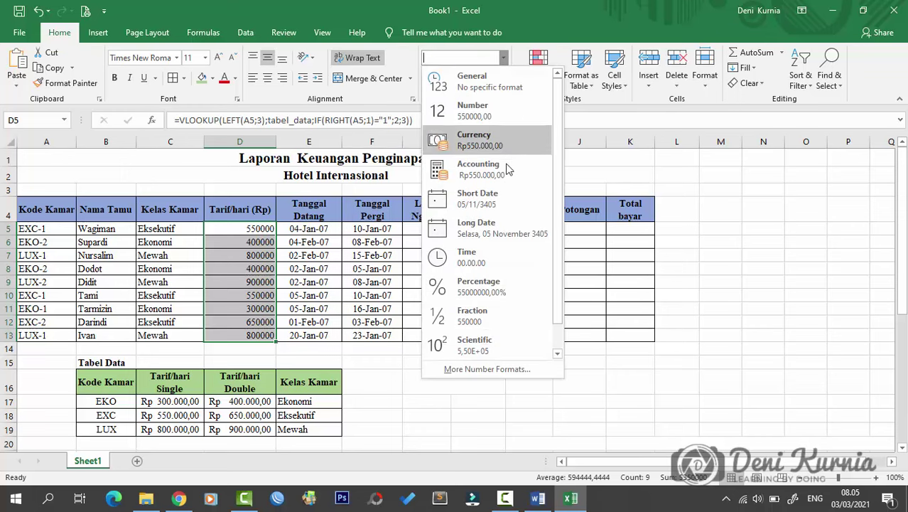
pyautogui.click(507, 176)
pyautogui.click(309, 255)
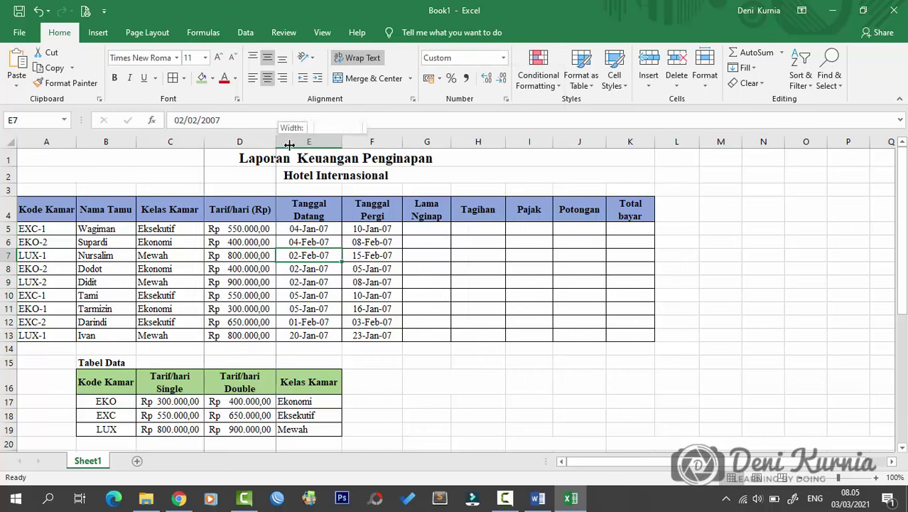
pyautogui.moveTo(280, 140); pyautogui.dragTo(286, 139)
pyautogui.click(318, 232)
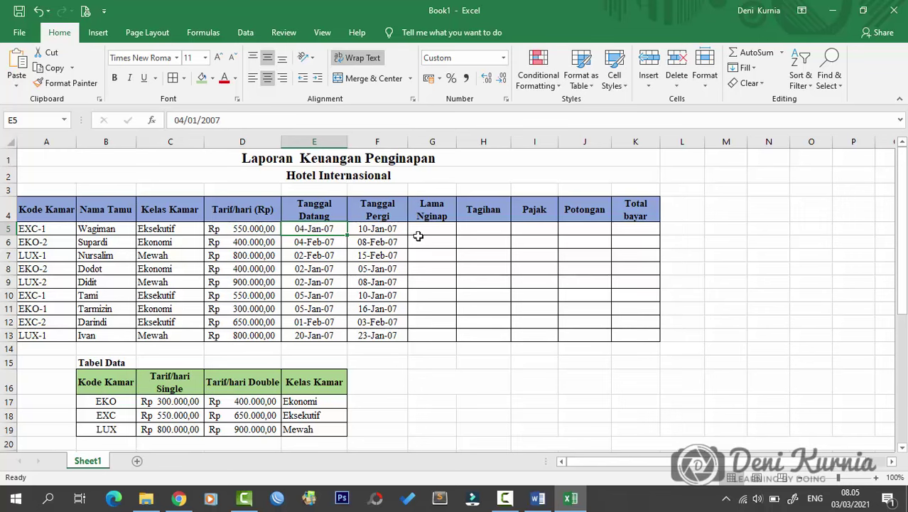
pyautogui.click(420, 231)
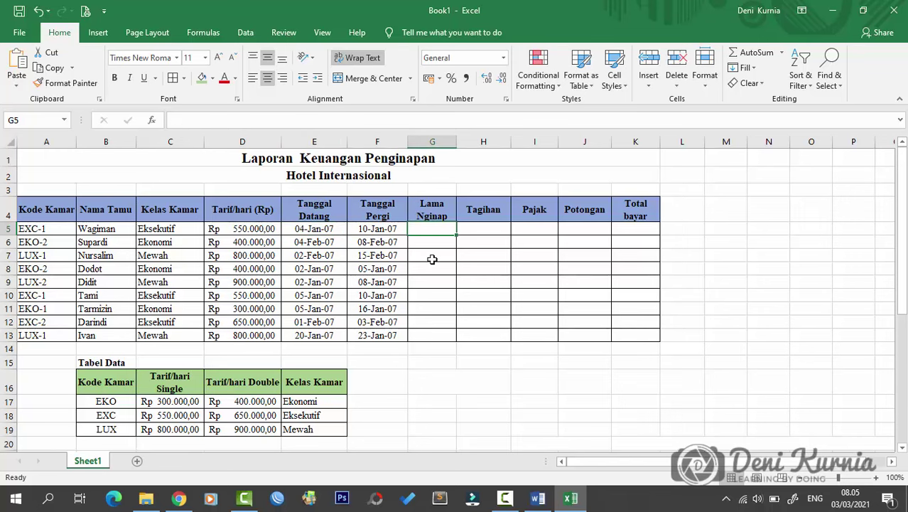
pyautogui.scroll(-3, 432, 258)
pyautogui.scroll(-3, 432, 259)
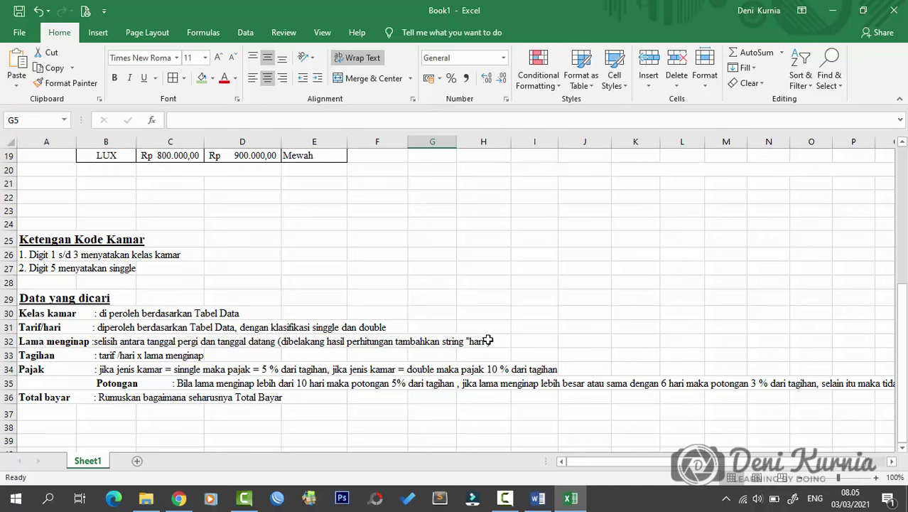
pyautogui.scroll(2, 509, 341)
pyautogui.scroll(4, 509, 341)
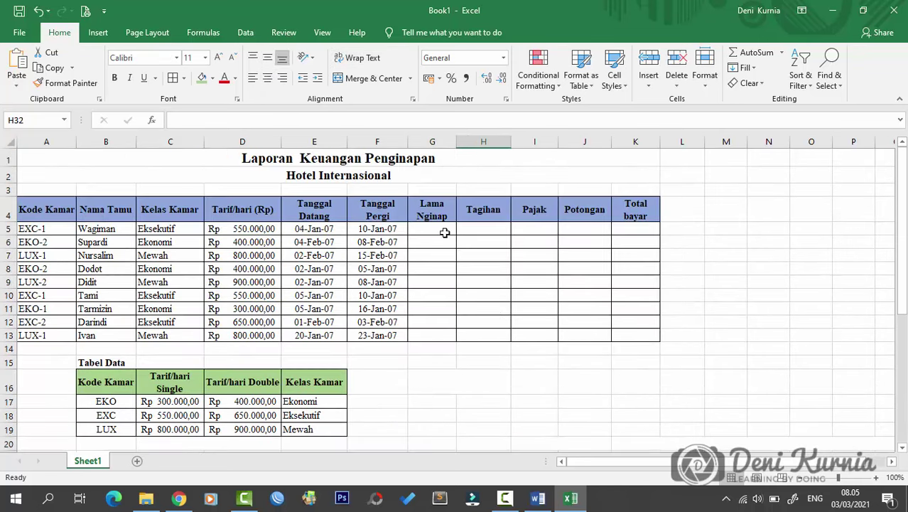
pyautogui.click(426, 219)
pyautogui.click(425, 226)
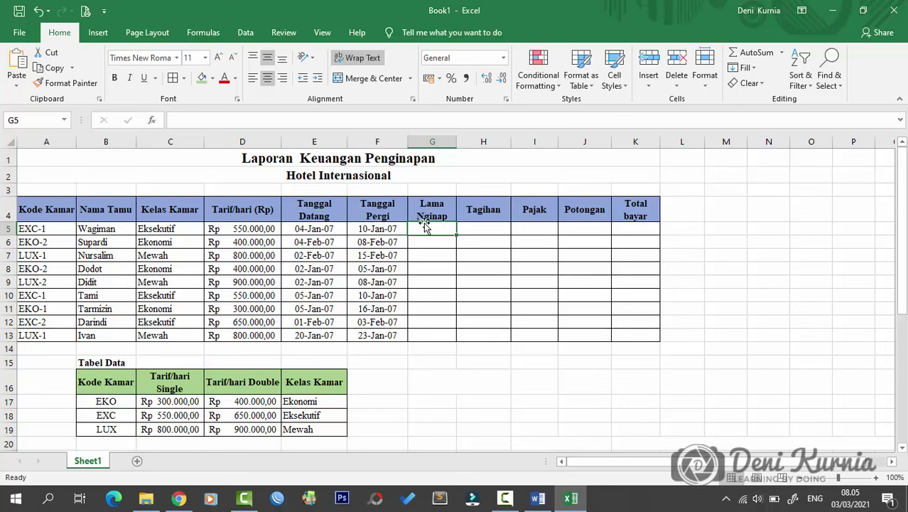
pyautogui.click(313, 229)
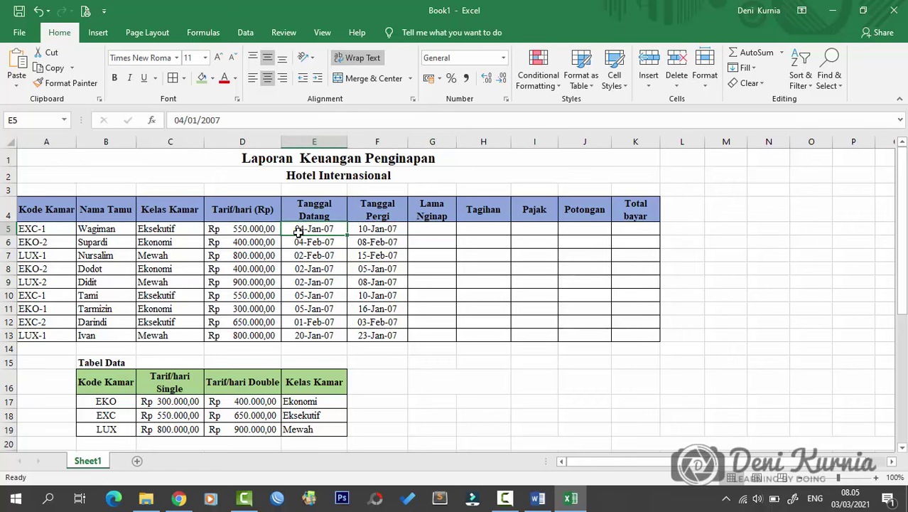
pyautogui.click(362, 229)
pyautogui.click(435, 231)
# Enter =F5-E5 in G5 and fill it down to G13
pyautogui.write('=')
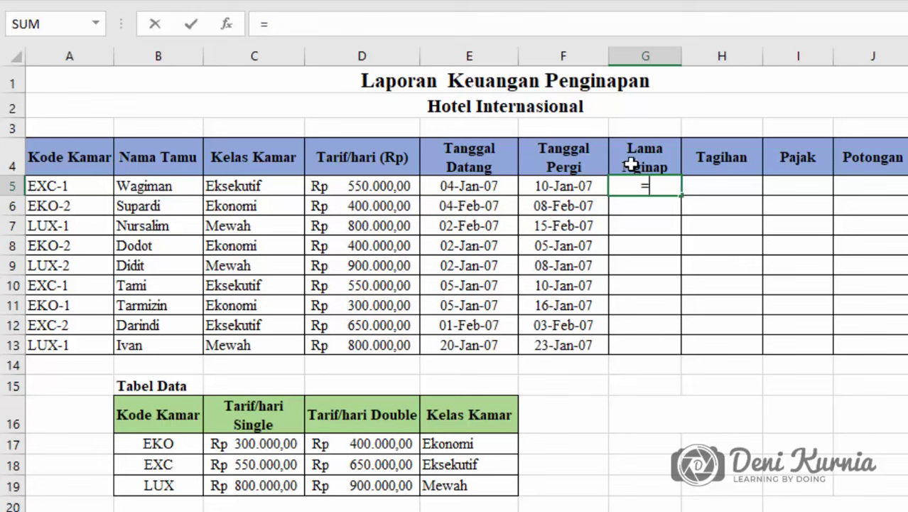
pyautogui.click(556, 185)
pyautogui.write('-')
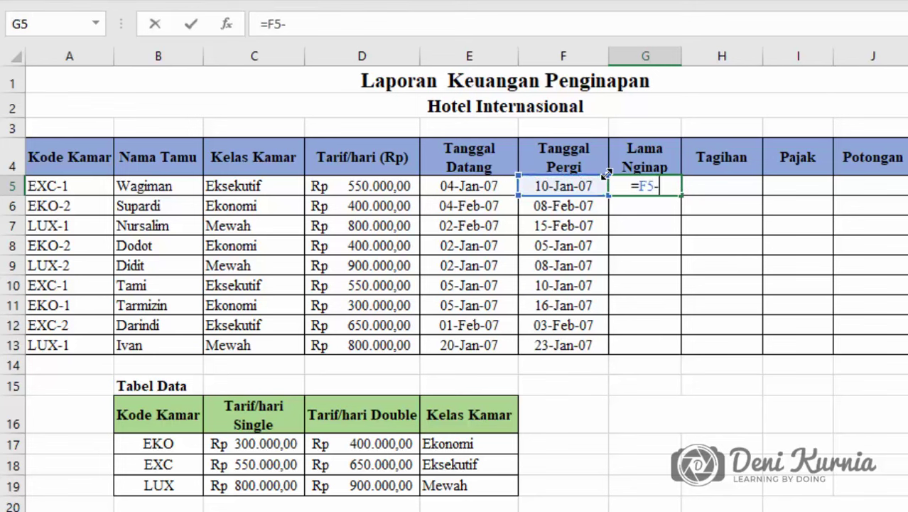
pyautogui.click(453, 186)
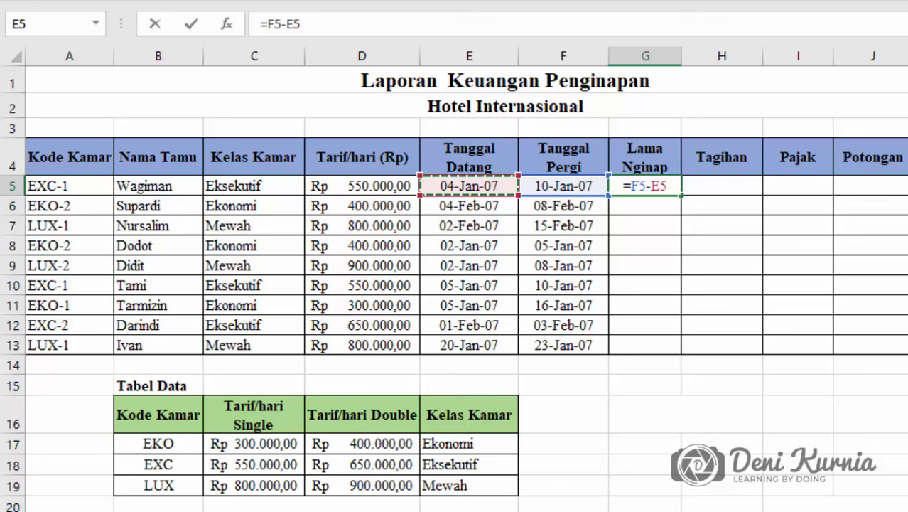
pyautogui.press('Return')
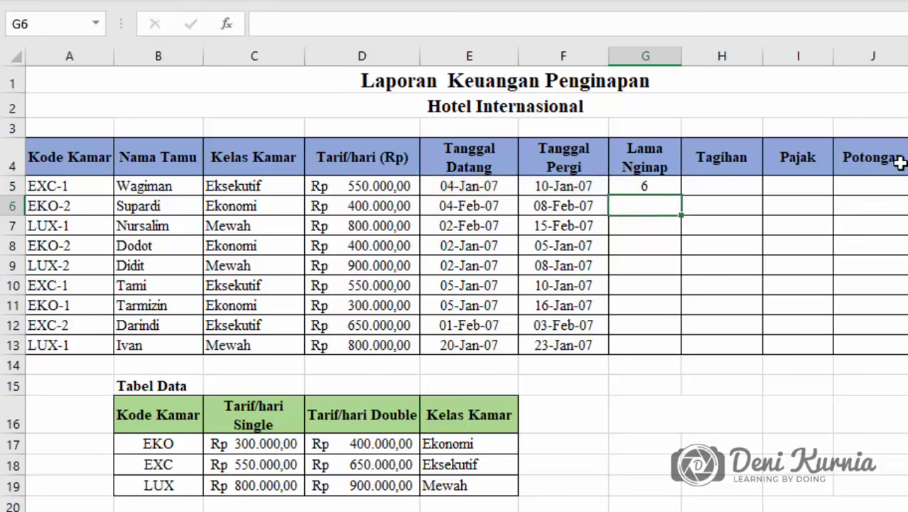
pyautogui.click(643, 186)
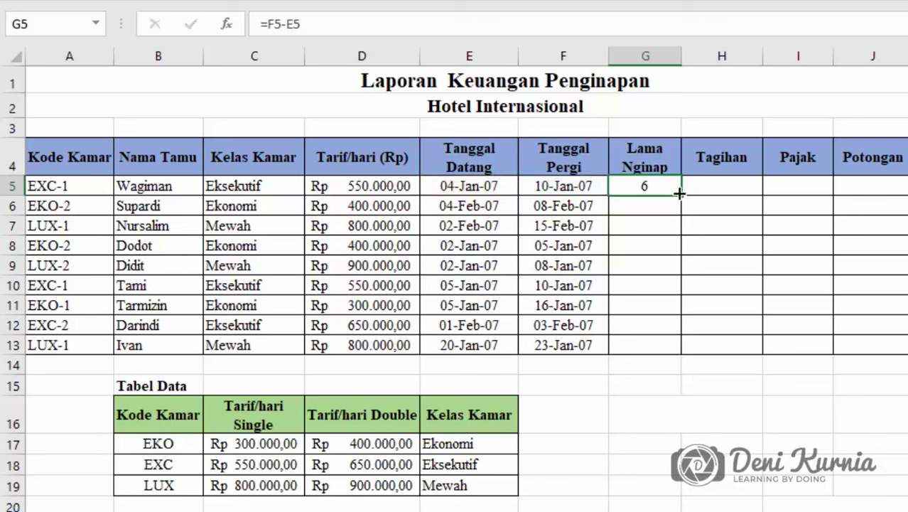
pyautogui.moveTo(680, 193); pyautogui.dragTo(680, 353)
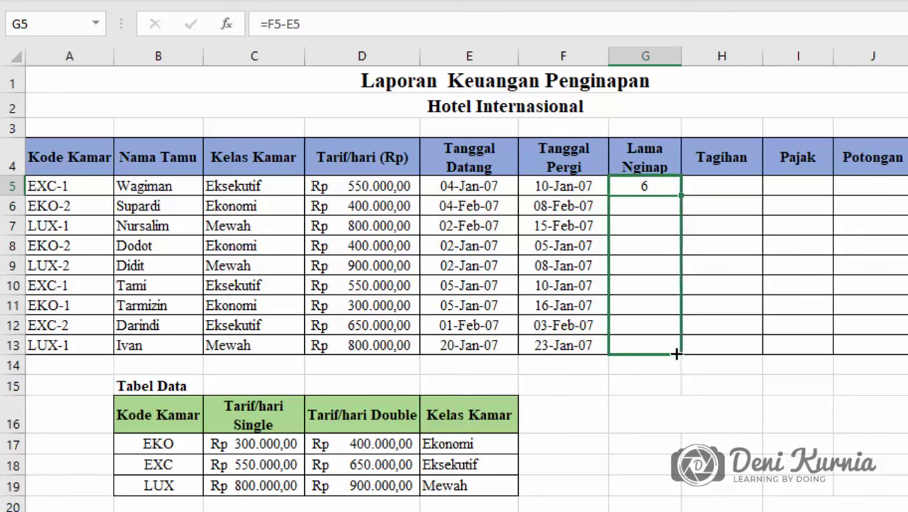
pyautogui.click(735, 202)
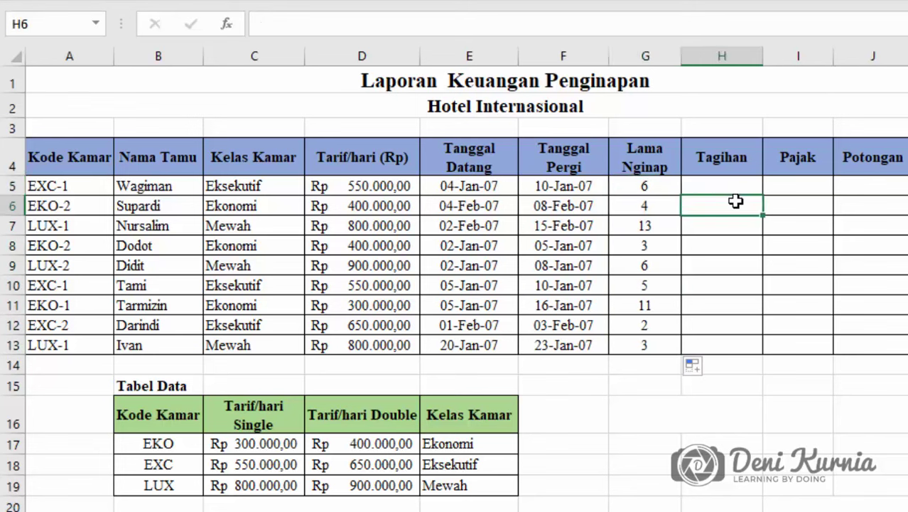
pyautogui.click(668, 186)
# Give G5 the custom number format 0 "hari" so it displays 6 hari
pyautogui.scroll(-3, 691, 321)
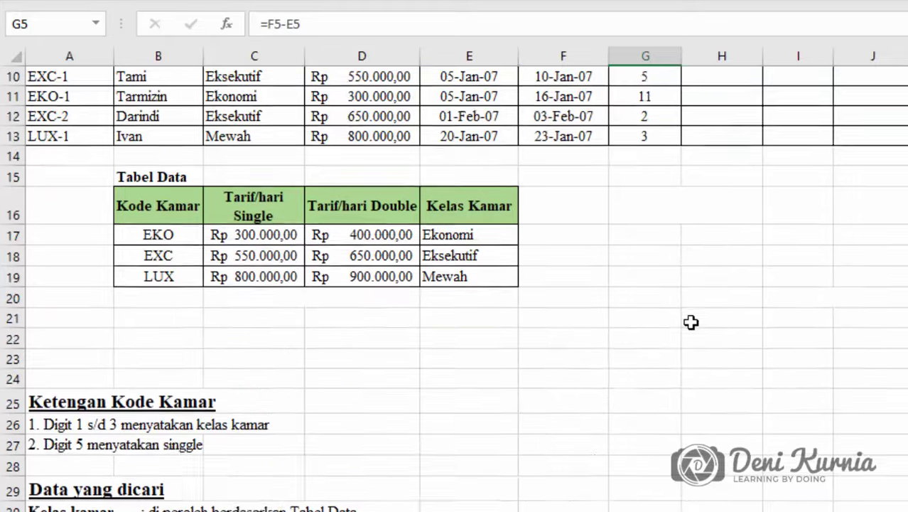
pyautogui.scroll(-2, 689, 341)
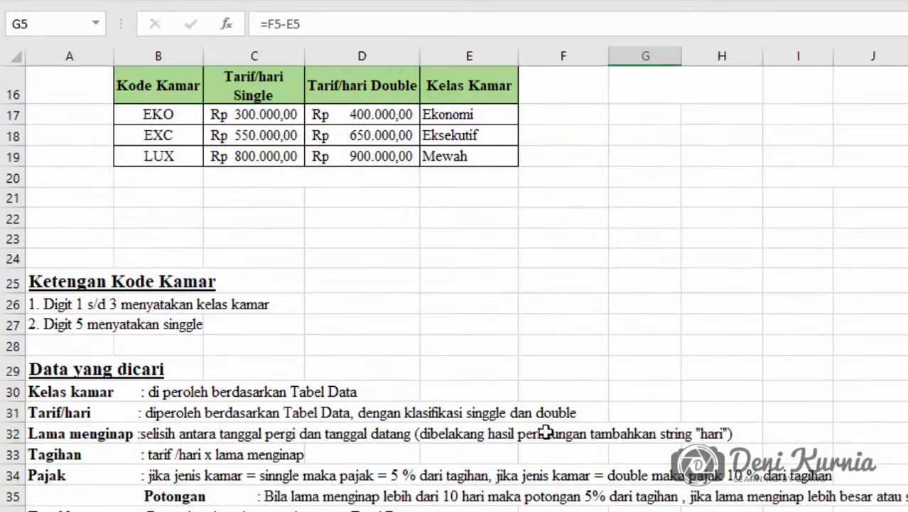
pyautogui.scroll(5, 750, 327)
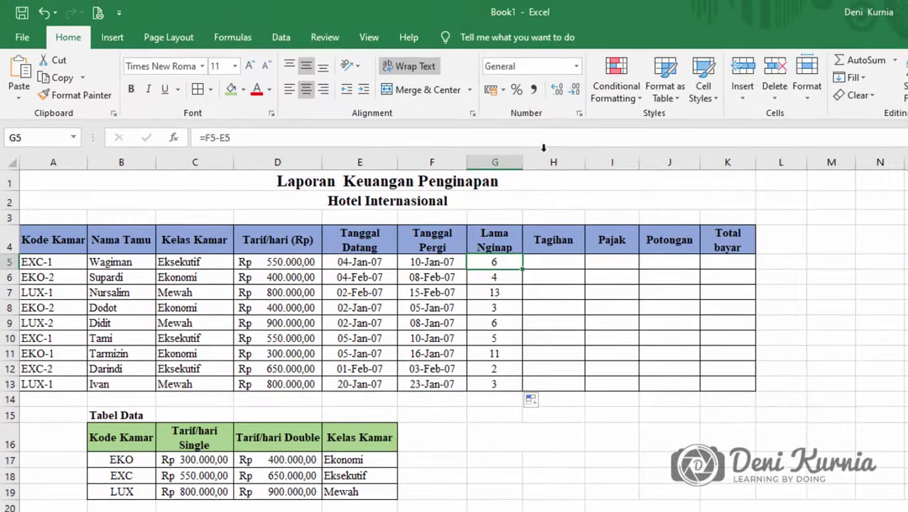
pyautogui.click(577, 65)
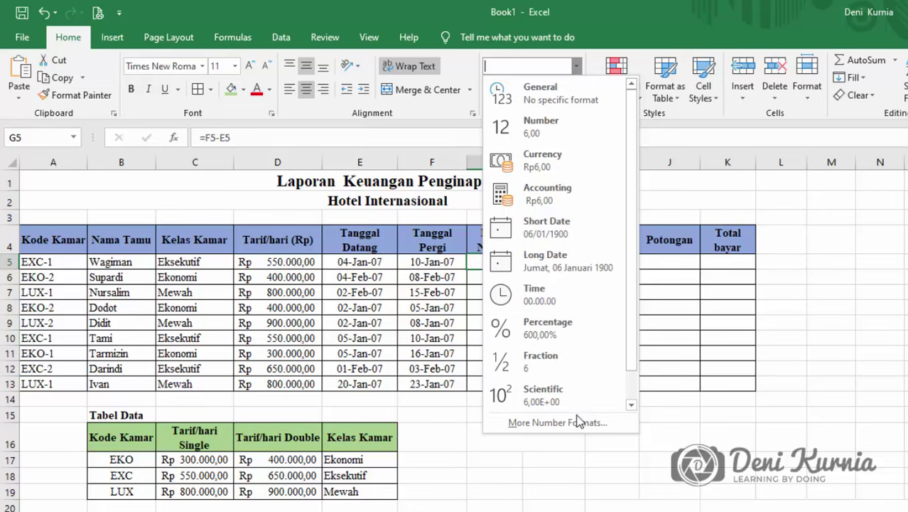
pyautogui.click(545, 424)
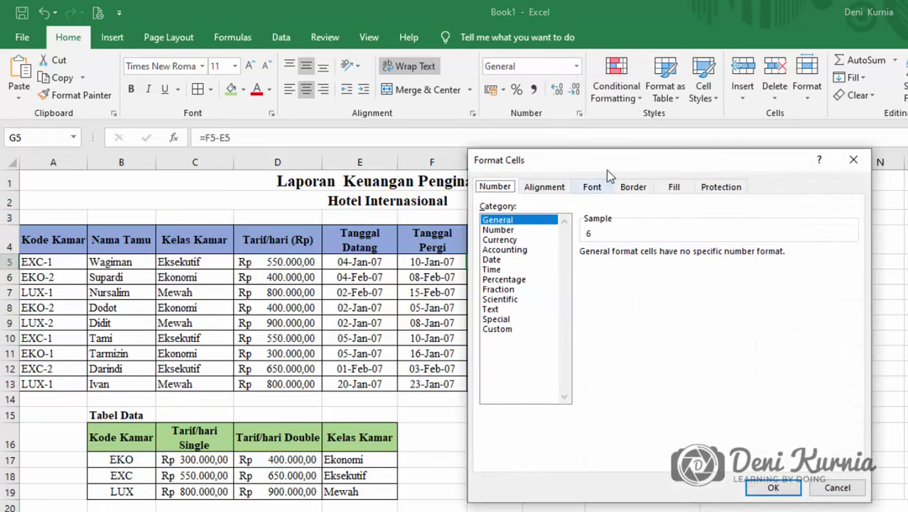
pyautogui.moveTo(646, 162); pyautogui.dragTo(654, 142)
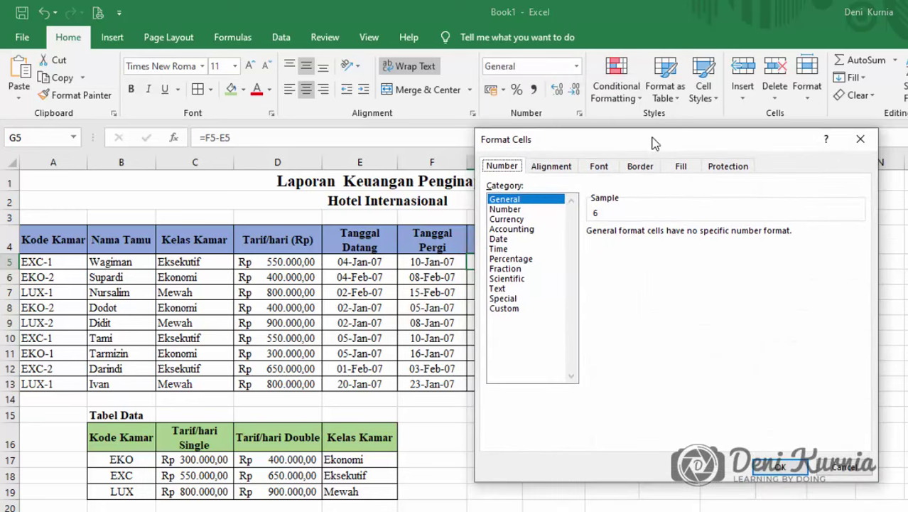
pyautogui.click(505, 309)
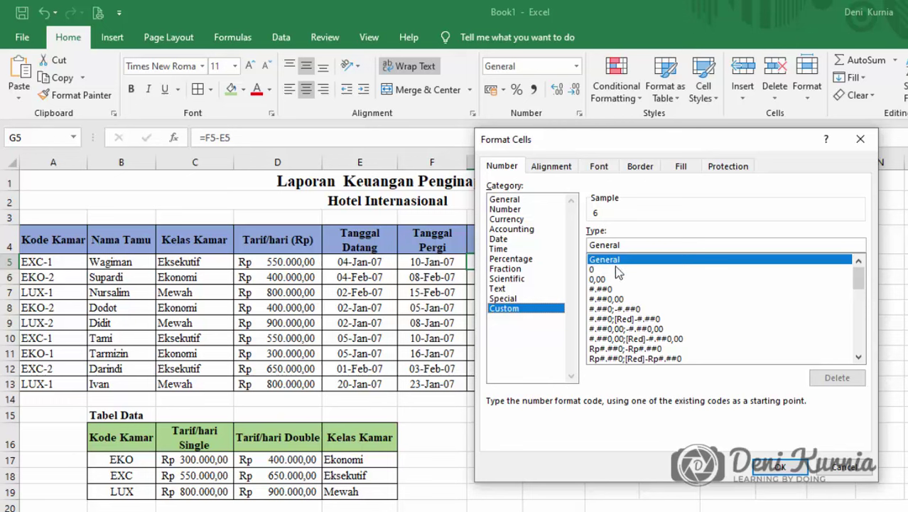
pyautogui.click(616, 269)
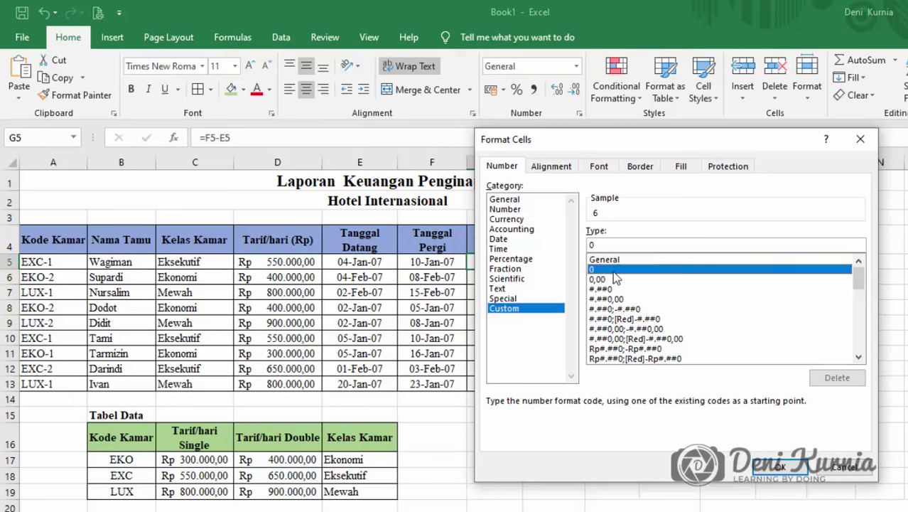
pyautogui.click(679, 242)
pyautogui.write('"')
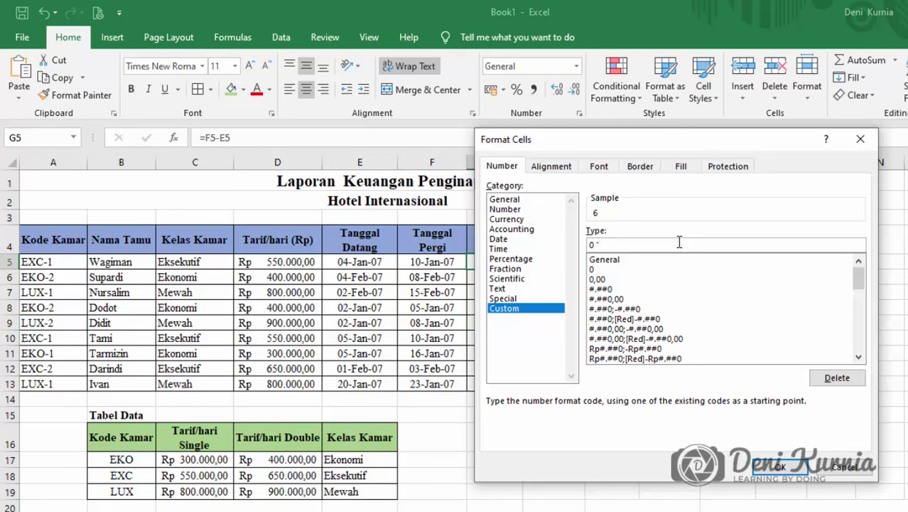
pyautogui.press('capslock')
pyautogui.click(786, 469)
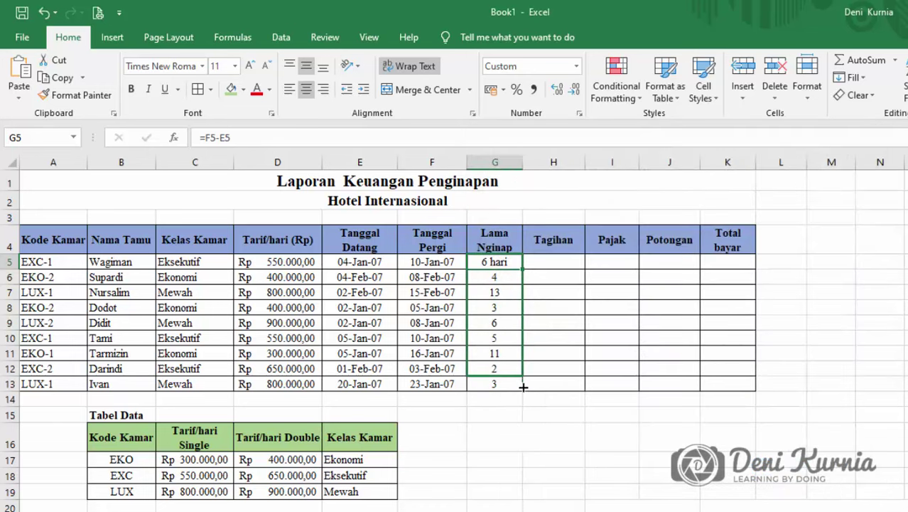
# Copy G5's hari format down to G13 and check the resulting stay lengths
pyautogui.moveTo(522, 270); pyautogui.dragTo(523, 388)
pyautogui.click(502, 262)
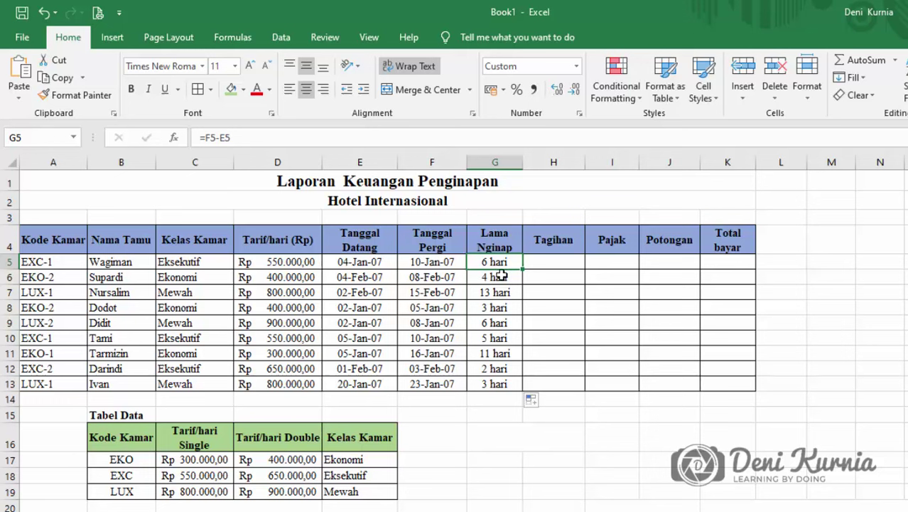
pyautogui.click(499, 277)
pyautogui.click(499, 307)
pyautogui.click(498, 338)
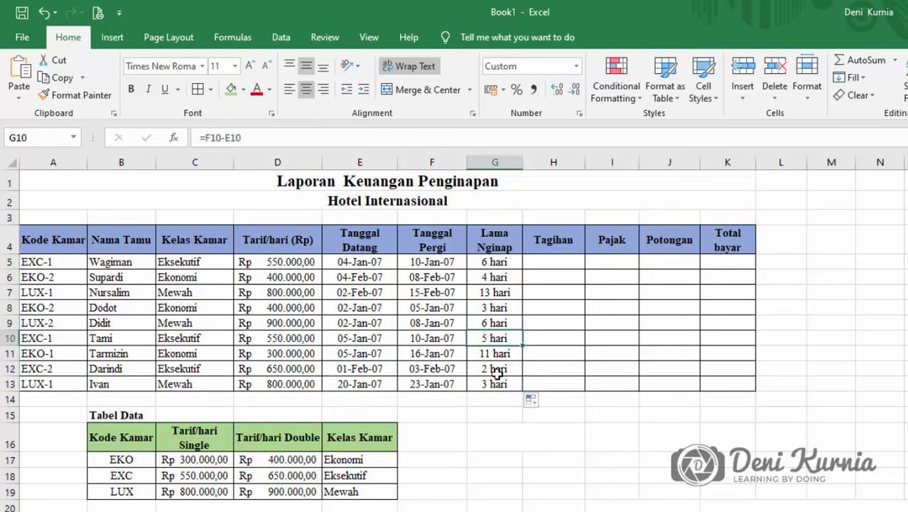
pyautogui.click(497, 368)
pyautogui.click(497, 395)
# Review the Lama Nginap formulas, then recheck D5's rate formula and G5's format
pyautogui.click(497, 262)
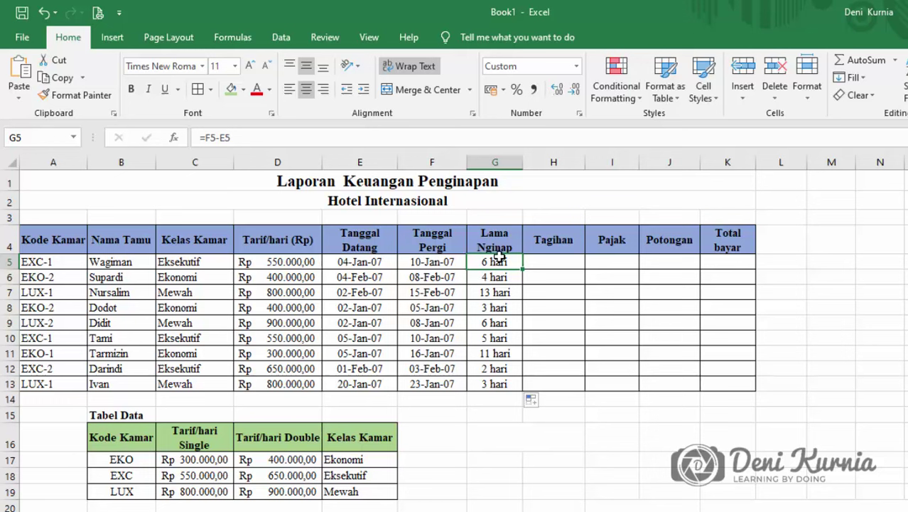
pyautogui.click(499, 278)
pyautogui.click(500, 333)
pyautogui.click(497, 293)
pyautogui.click(498, 278)
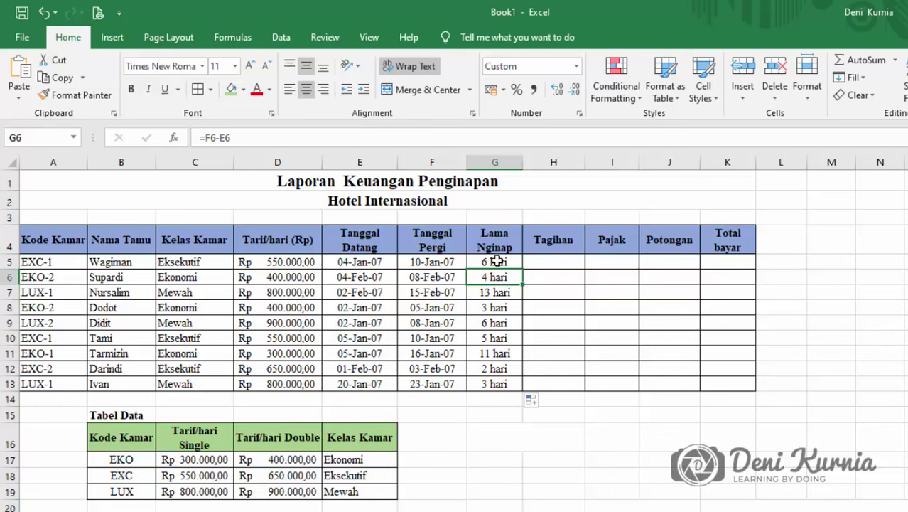
pyautogui.click(496, 261)
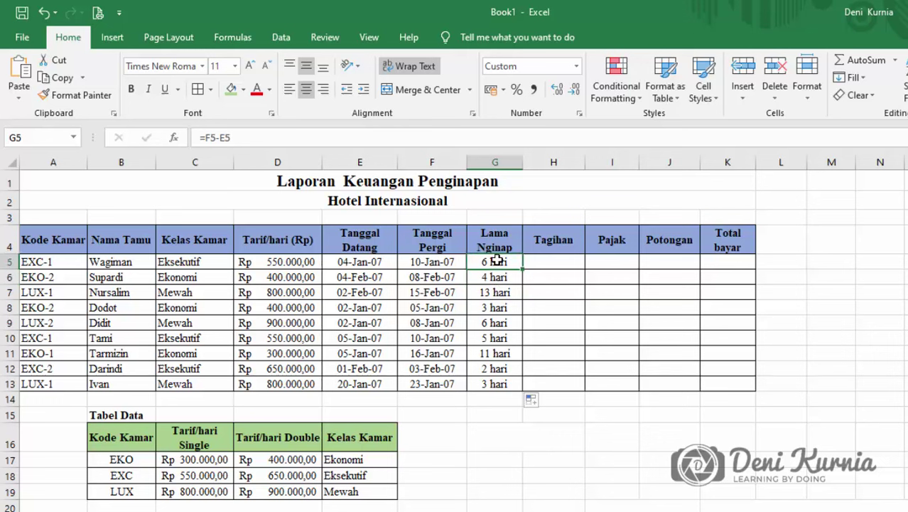
pyautogui.click(496, 307)
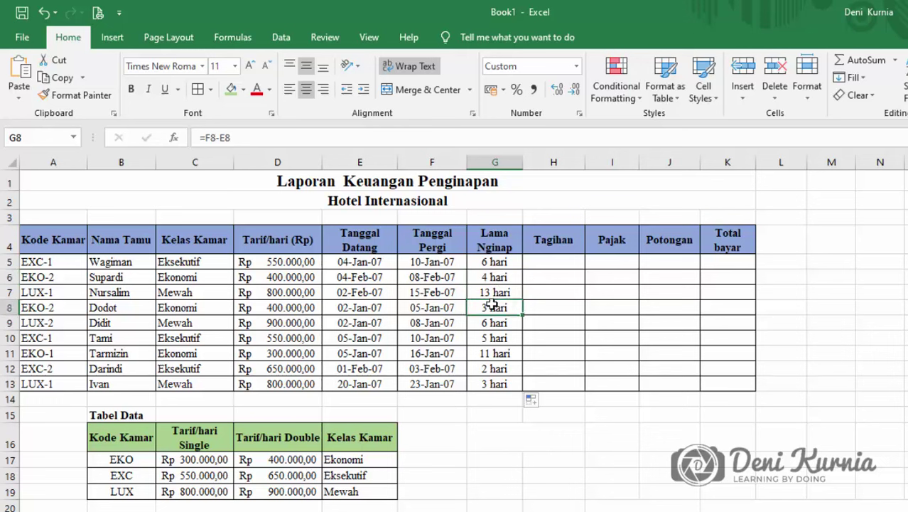
pyautogui.click(498, 264)
pyautogui.scroll(-3, 538, 326)
pyautogui.scroll(-1, 537, 326)
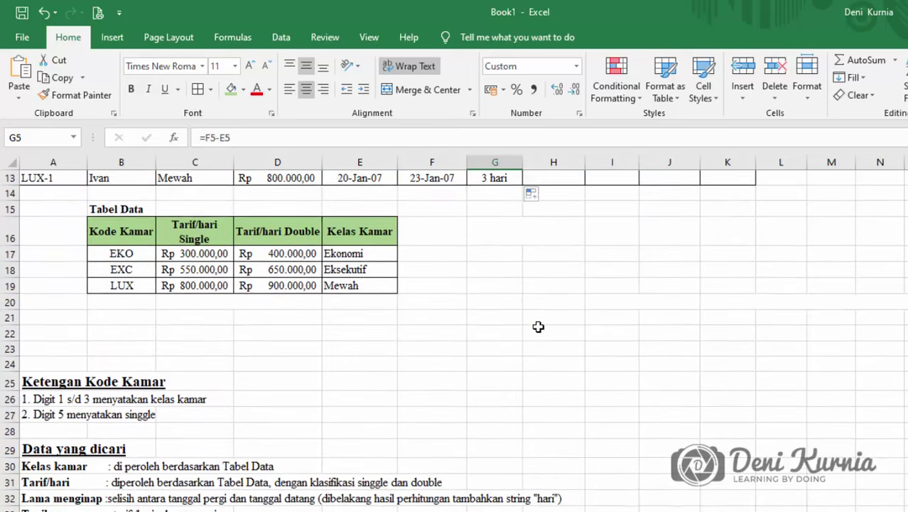
pyautogui.scroll(-1, 538, 327)
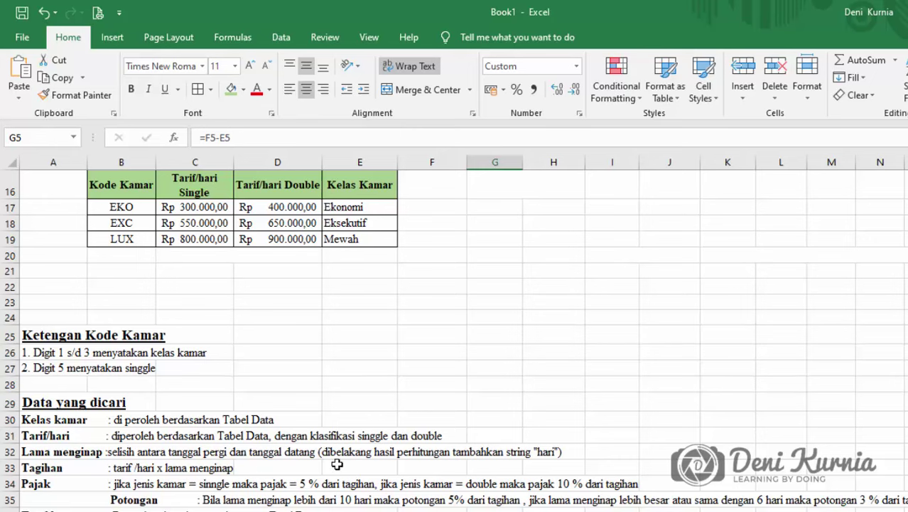
pyautogui.scroll(4, 405, 453)
pyautogui.scroll(1, 462, 341)
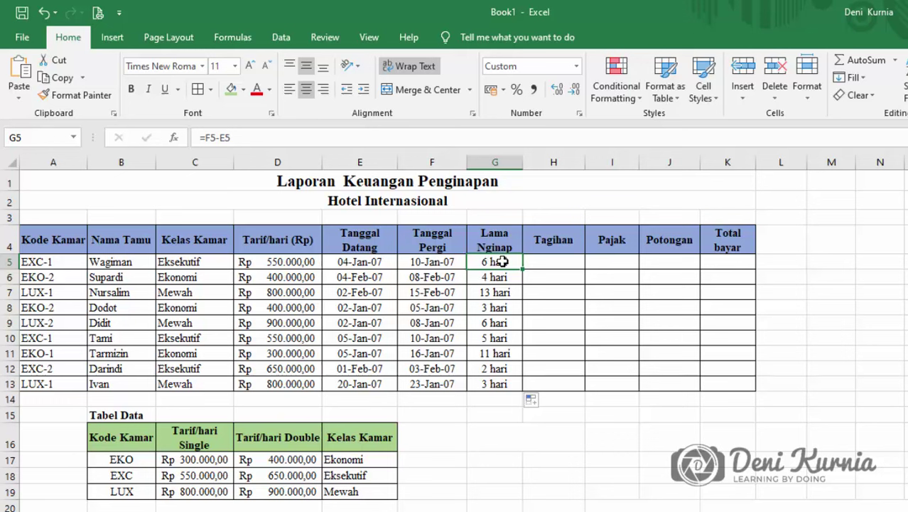
pyautogui.click(296, 261)
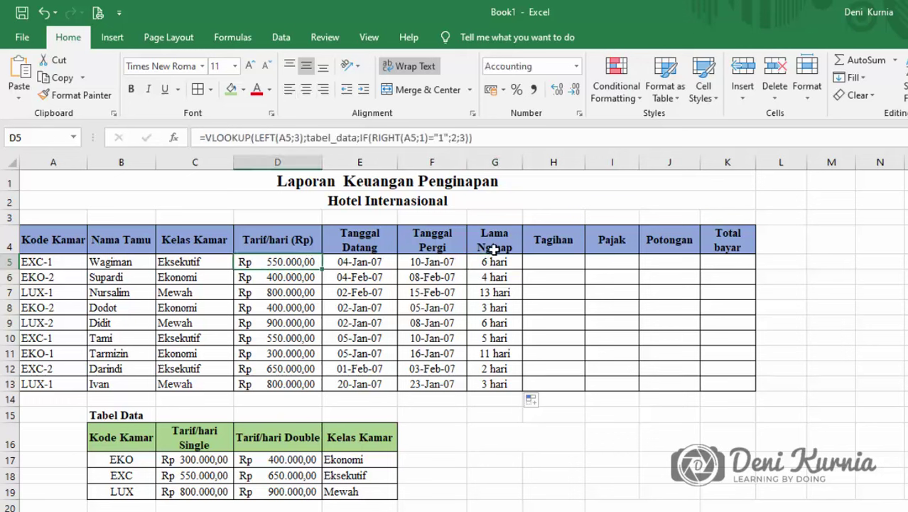
pyautogui.click(513, 260)
# Enter =D5*G5 in H5 and fill the Tagihan formula down to H13
pyautogui.click(542, 260)
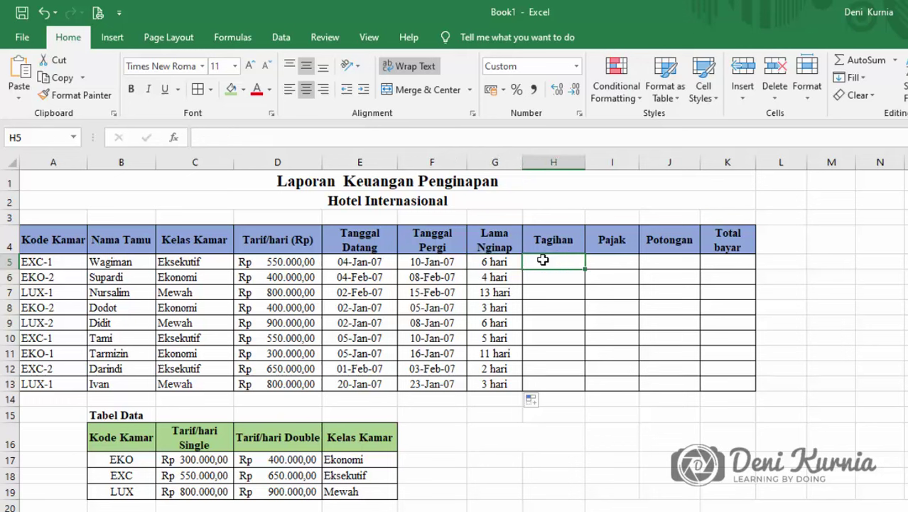
pyautogui.write('=')
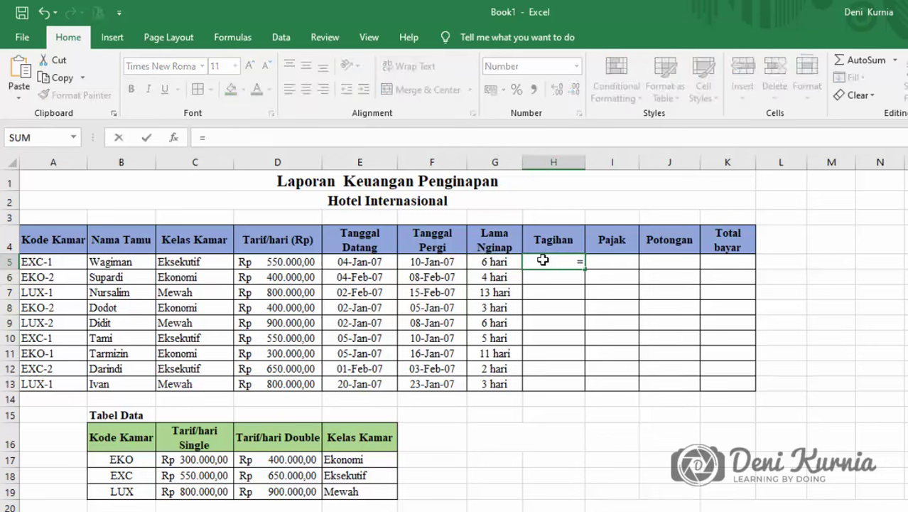
pyautogui.click(273, 262)
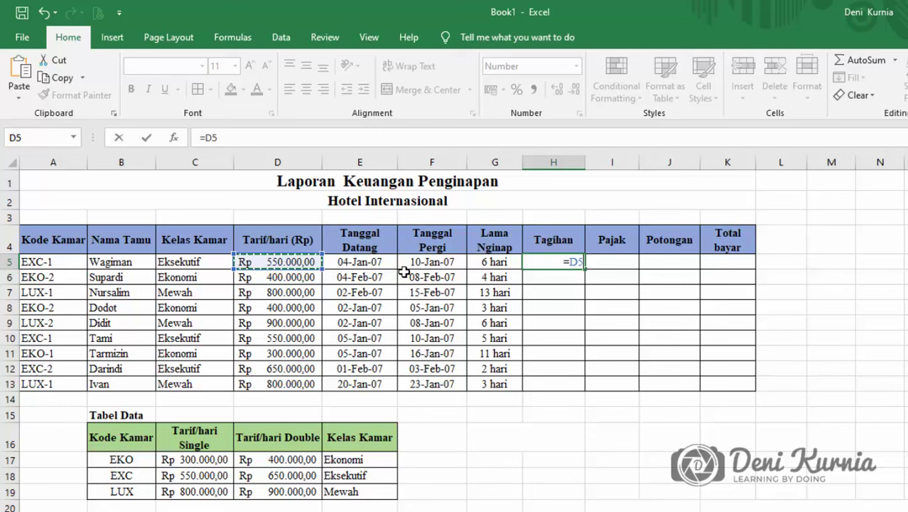
pyautogui.write('*')
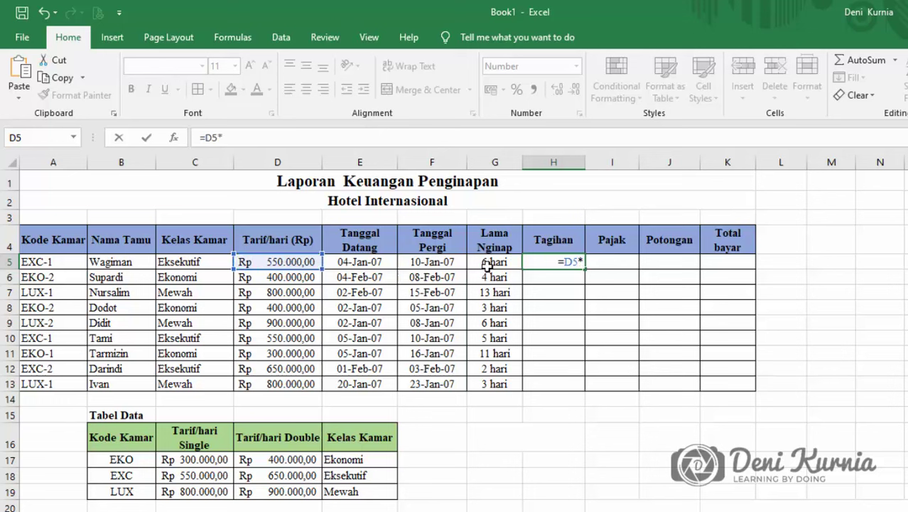
pyautogui.click(488, 264)
pyautogui.press('Return')
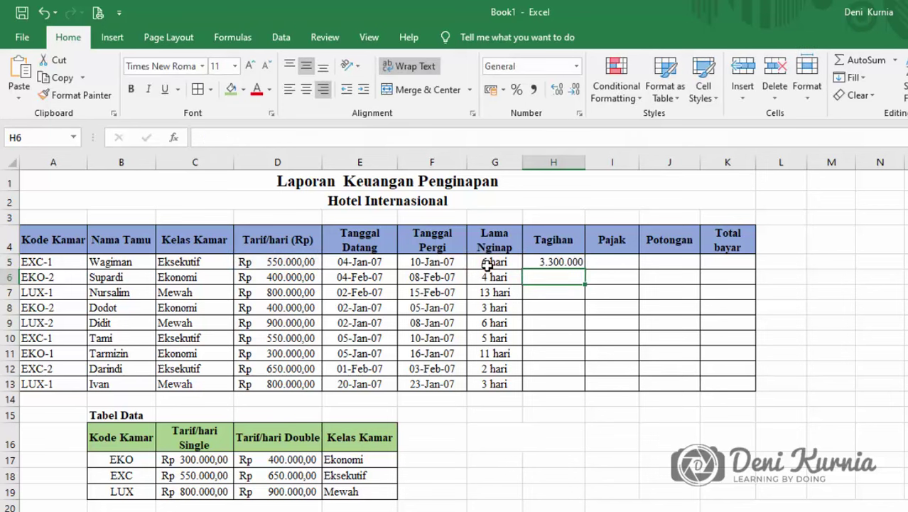
pyautogui.click(571, 263)
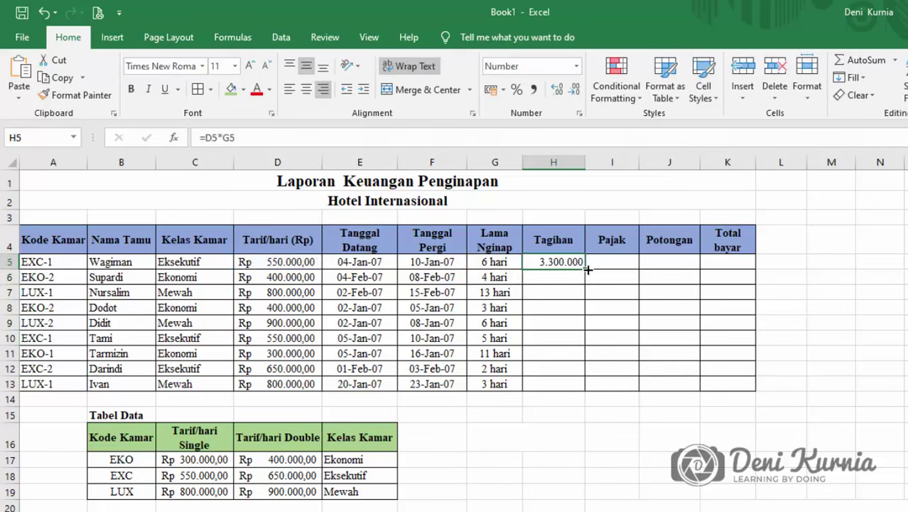
pyautogui.moveTo(585, 270); pyautogui.dragTo(586, 395)
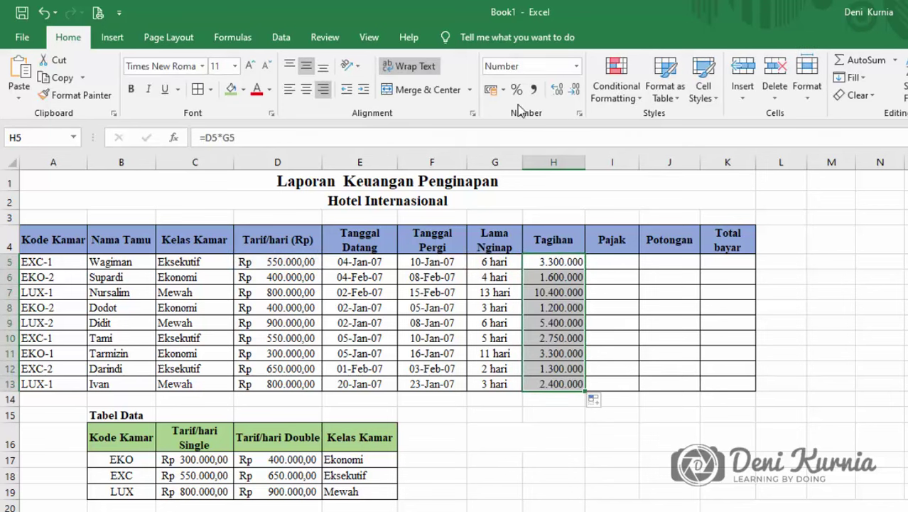
# Format the Tagihan amounts as Accounting and widen column H to show them
pyautogui.click(581, 67)
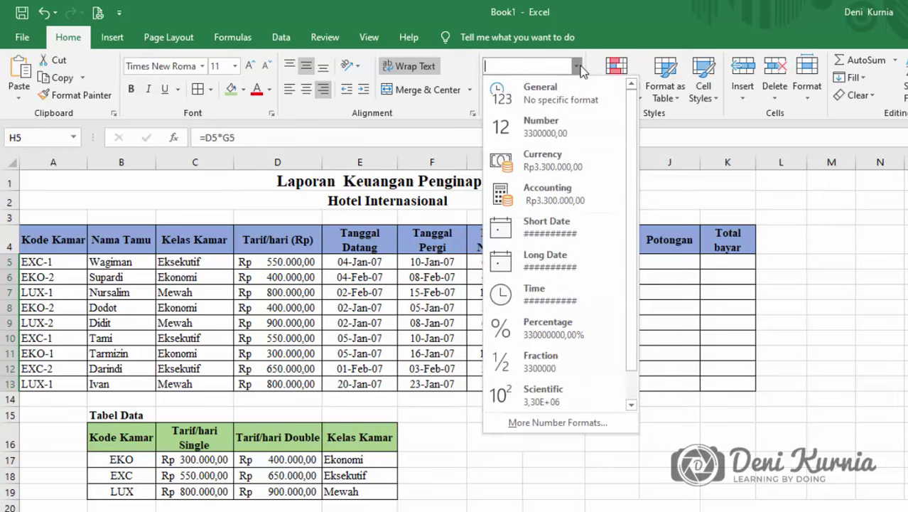
pyautogui.click(581, 198)
pyautogui.click(648, 273)
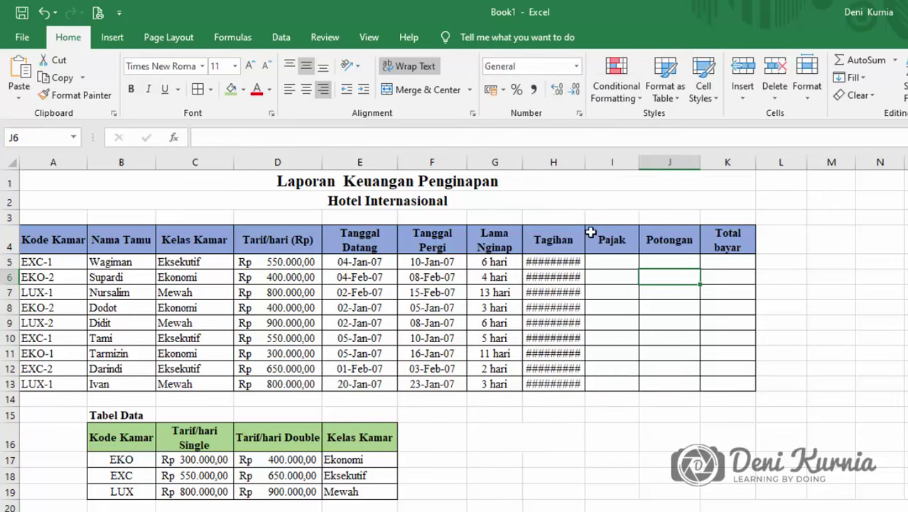
pyautogui.moveTo(586, 162); pyautogui.dragTo(610, 162)
pyautogui.click(655, 266)
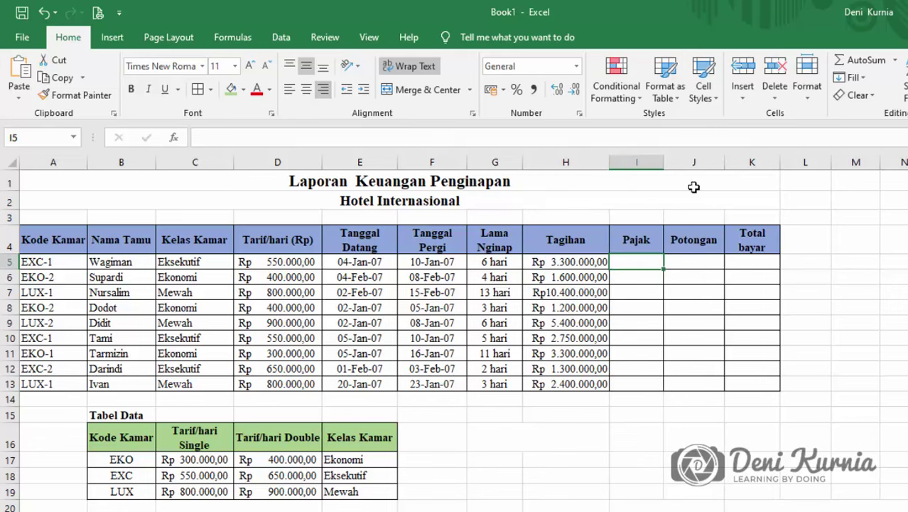
# Widen column I slightly, then scroll down to the Pajak, Potongan and Total bayar notes
pyautogui.moveTo(661, 166); pyautogui.dragTo(670, 166)
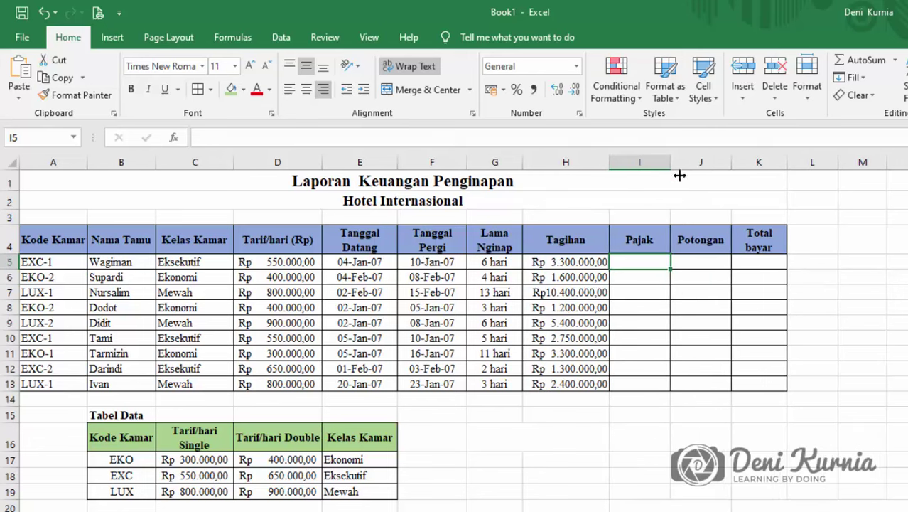
pyautogui.click(722, 277)
pyautogui.scroll(-3, 299, 291)
pyautogui.scroll(-4, 300, 292)
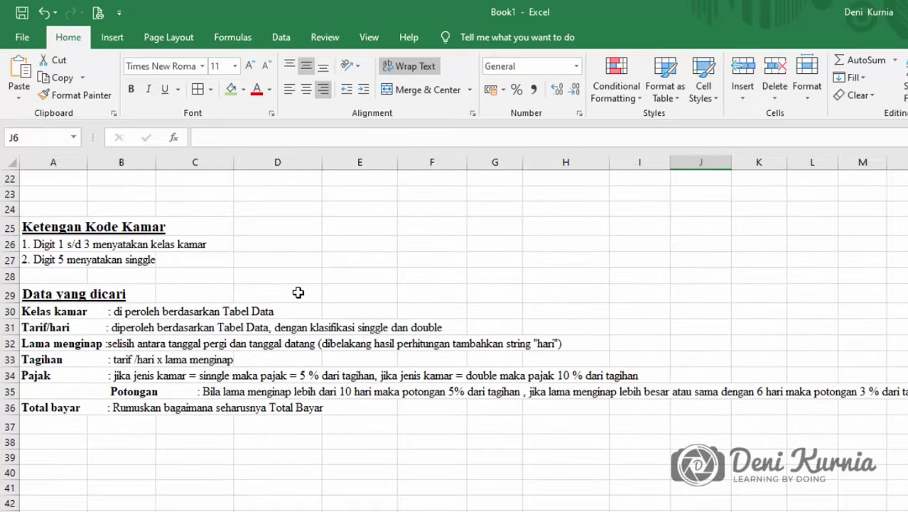
pyautogui.click(28, 407)
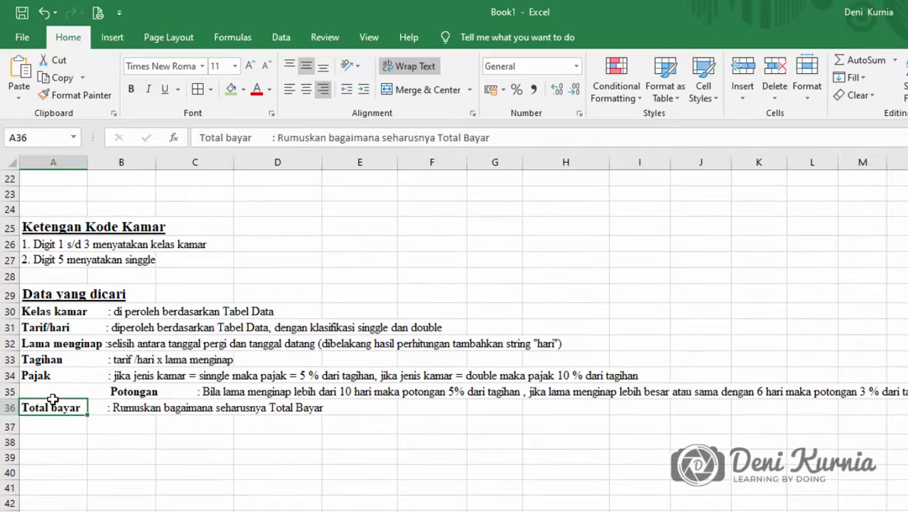
pyautogui.click(43, 390)
pyautogui.click(47, 371)
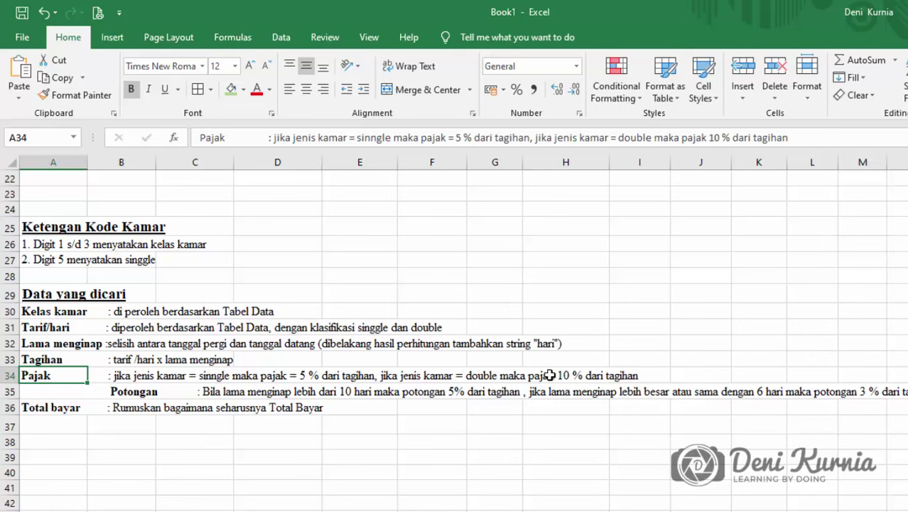
# Read the Pajak rule, then scroll back up to check H6 and room code EXC-1
pyautogui.scroll(1, 378, 375)
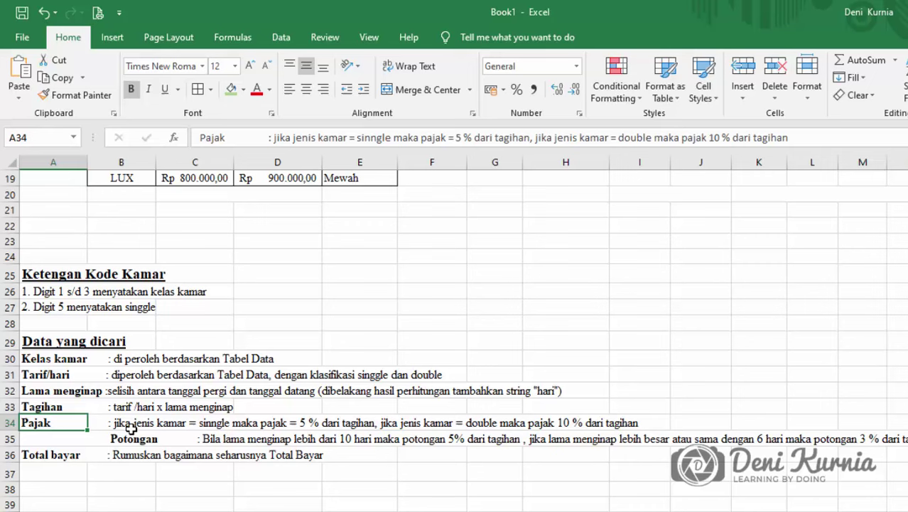
pyautogui.click(199, 423)
pyautogui.click(476, 422)
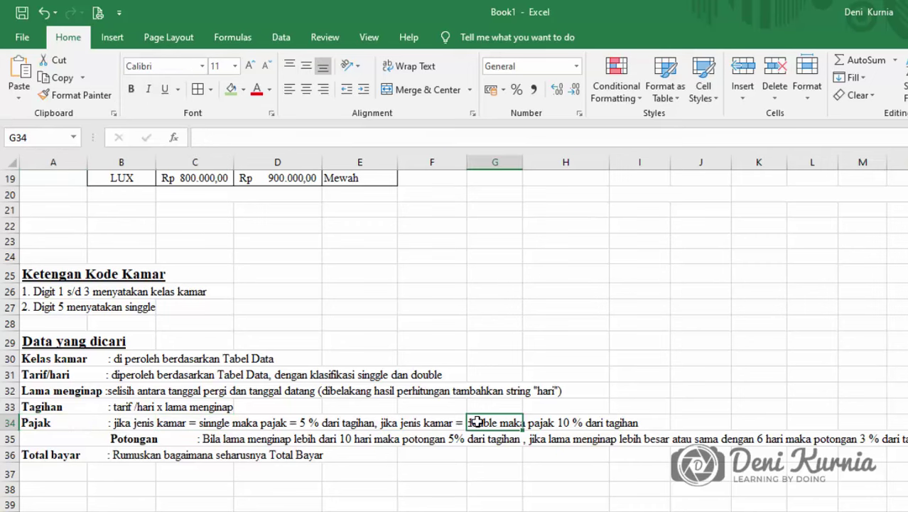
pyautogui.scroll(3, 562, 412)
pyautogui.scroll(3, 561, 411)
pyautogui.click(595, 277)
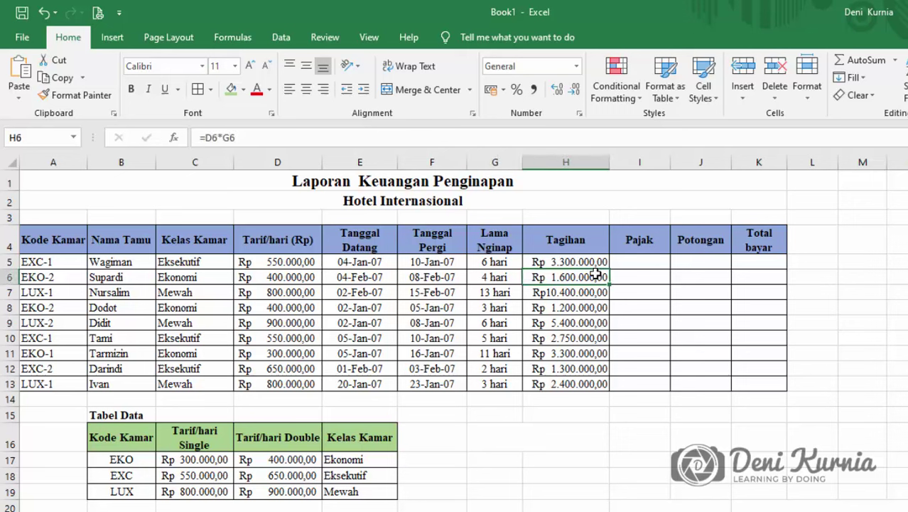
pyautogui.click(44, 262)
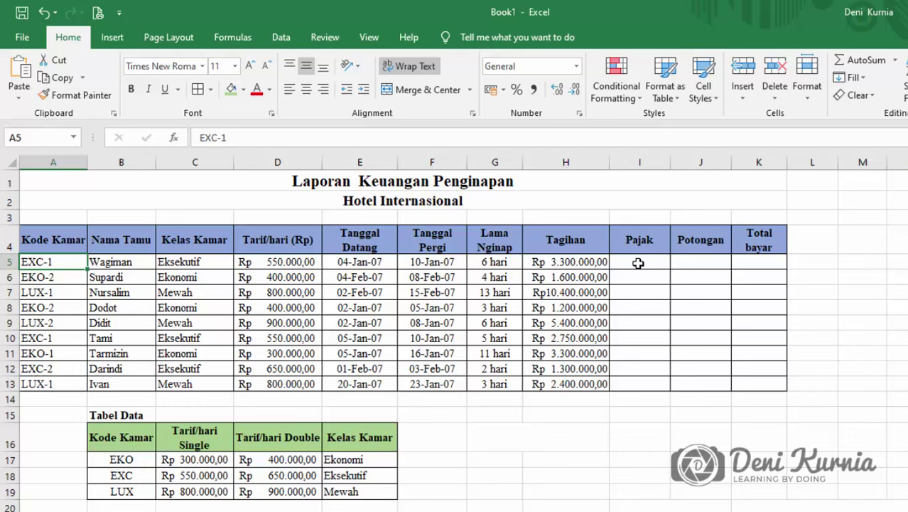
# Enter =IF(RIGHT(A5;1)="1";5%*H5;10%*H5) in I5 and fill it down to I13
pyautogui.click(639, 260)
pyautogui.moveTo(670, 162); pyautogui.dragTo(680, 162)
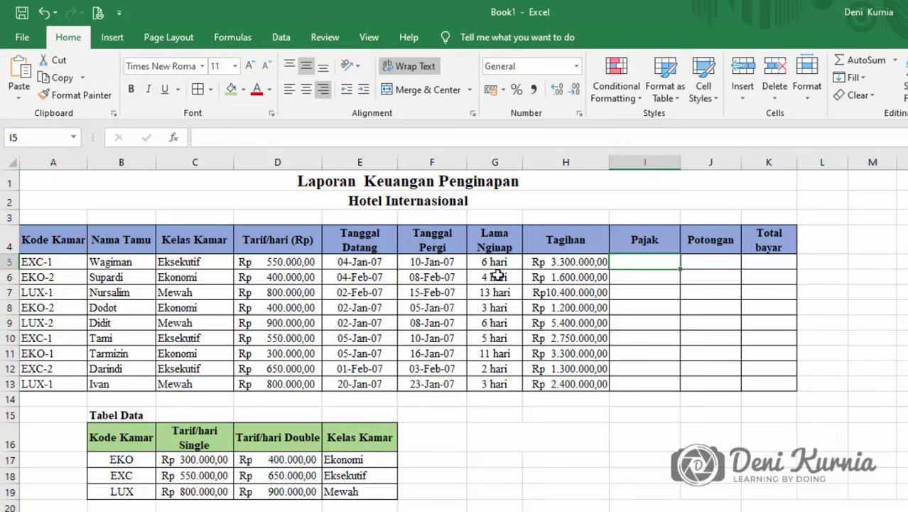
pyautogui.write('=IF(RIGHT(A5;1)="1";5%*H5;10%*H5)')
pyautogui.press('Return')
pyautogui.click(644, 262)
pyautogui.moveTo(680, 269); pyautogui.dragTo(679, 383)
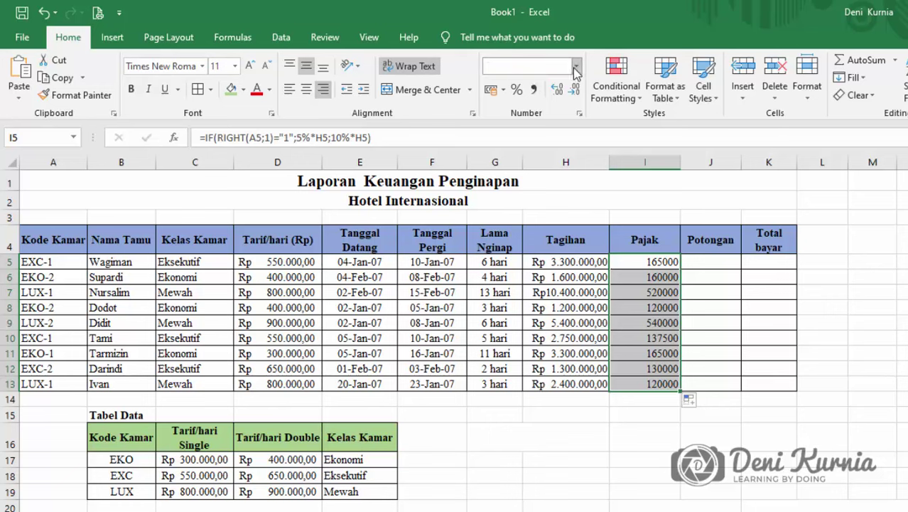
pyautogui.click(575, 65)
# Apply Accounting to the Pajak amounts, AutoFit column I, and check the tax formulas in I5 and I6
pyautogui.click(554, 191)
pyautogui.press('Right')
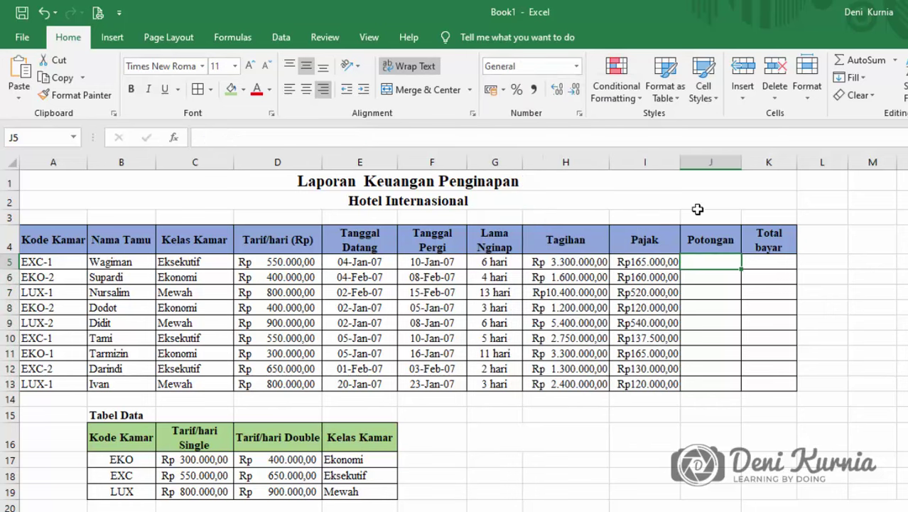
pyautogui.doubleClick(680, 162)
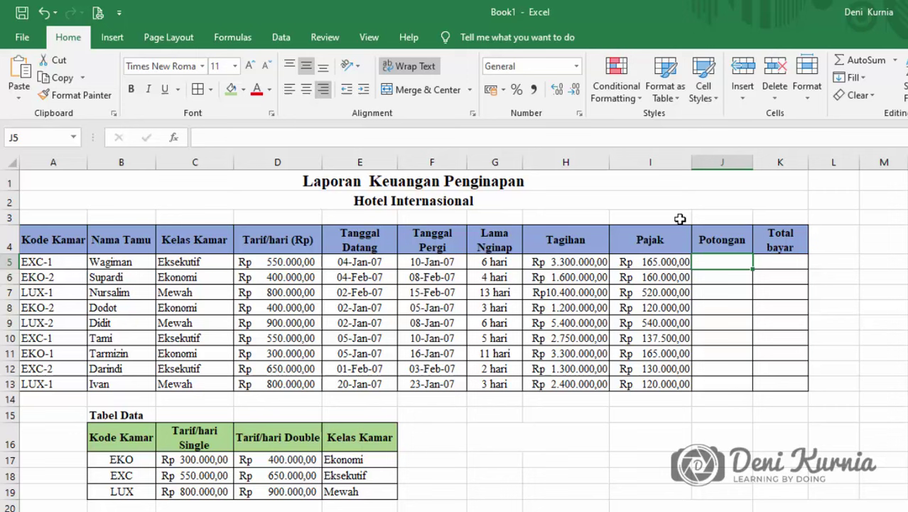
pyautogui.click(655, 282)
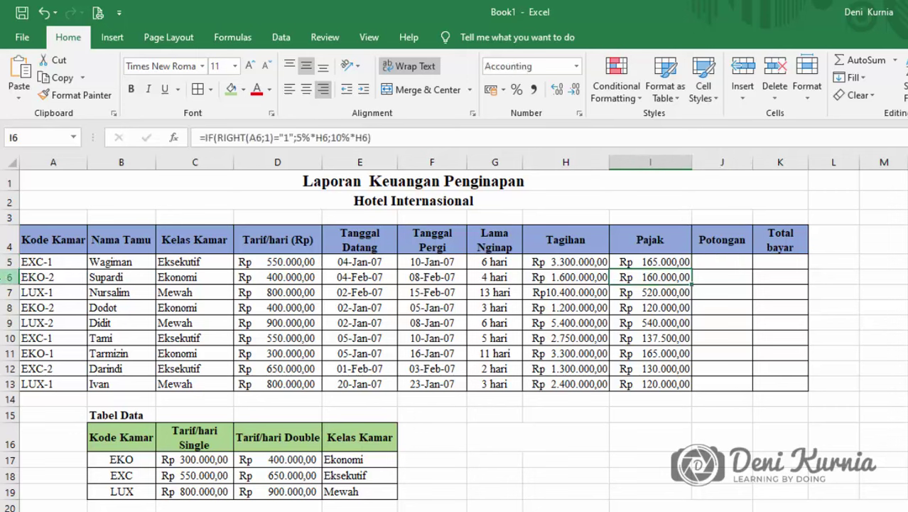
pyautogui.click(8, 277)
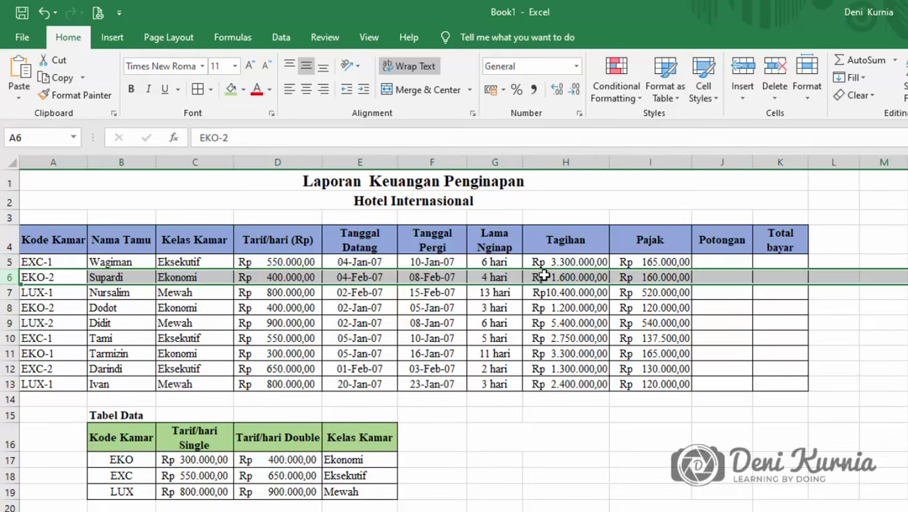
pyautogui.click(657, 277)
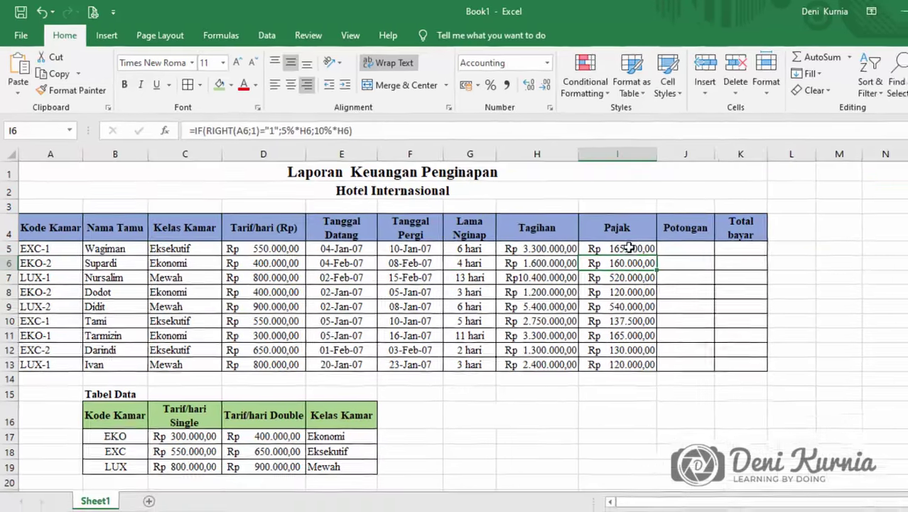
pyautogui.click(628, 248)
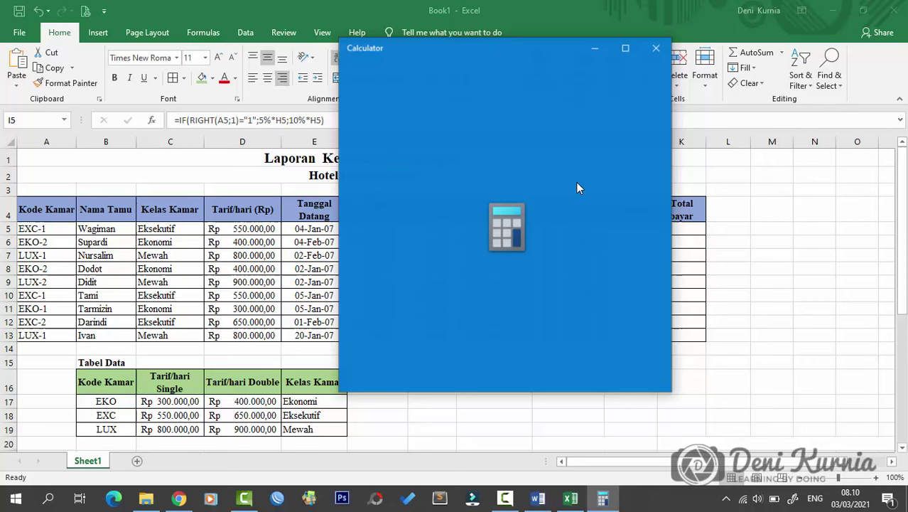
# Compute 5% × 330 in Calculator, then close it and scroll down to the report notes
pyautogui.moveTo(543, 53); pyautogui.dragTo(814, 69)
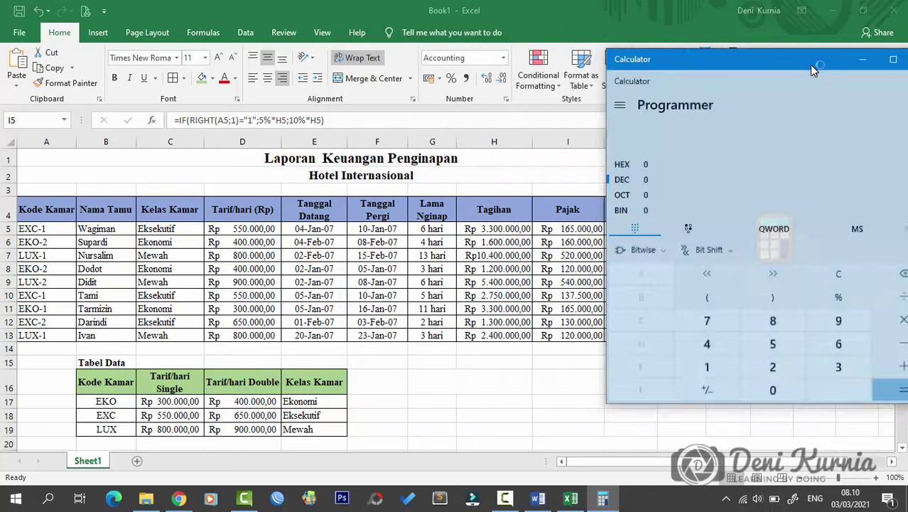
pyautogui.click(762, 344)
pyautogui.moveTo(711, 64); pyautogui.dragTo(128, 54)
pyautogui.click(262, 263)
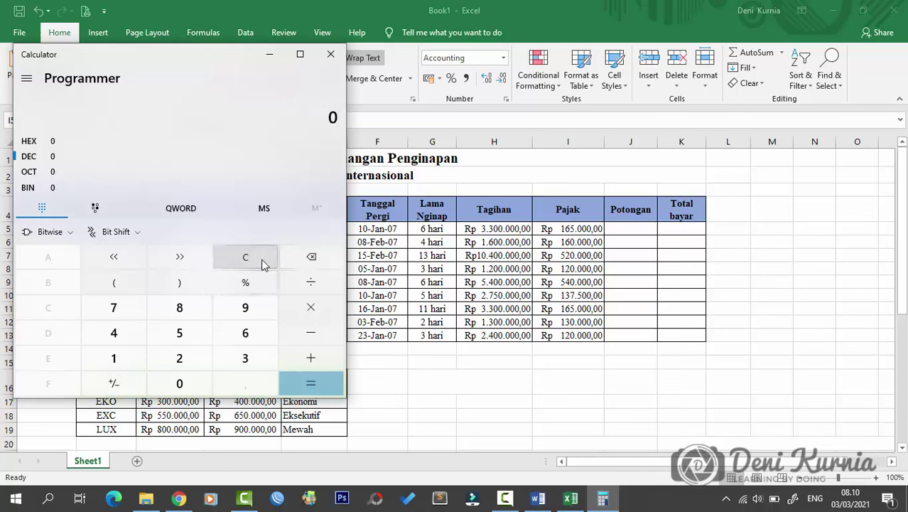
pyautogui.click(180, 332)
pyautogui.click(245, 282)
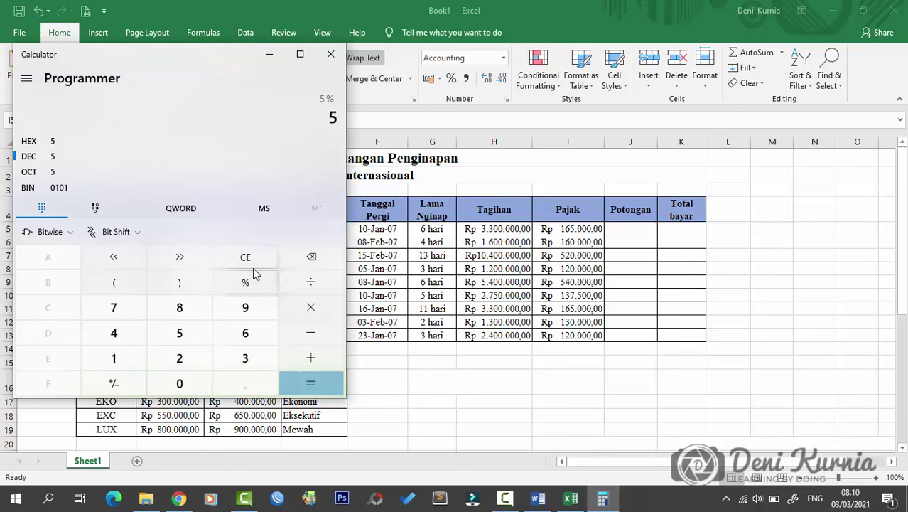
pyautogui.click(305, 308)
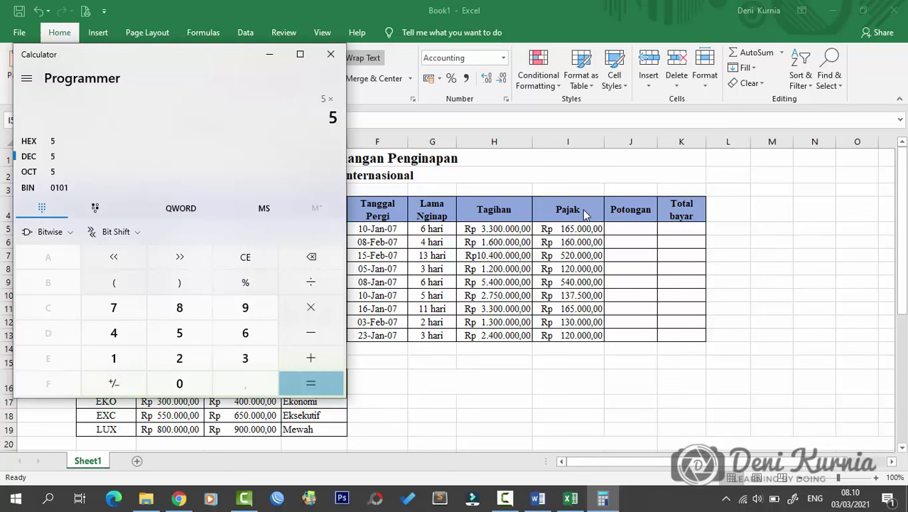
pyautogui.click(253, 361)
pyautogui.click(253, 361)
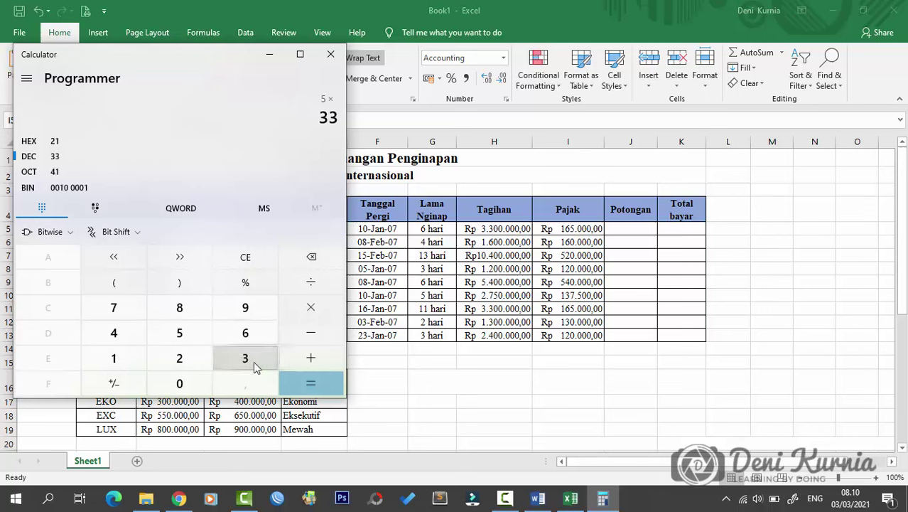
pyautogui.click(179, 387)
pyautogui.click(269, 54)
pyautogui.scroll(-8, 455, 298)
pyautogui.click(126, 306)
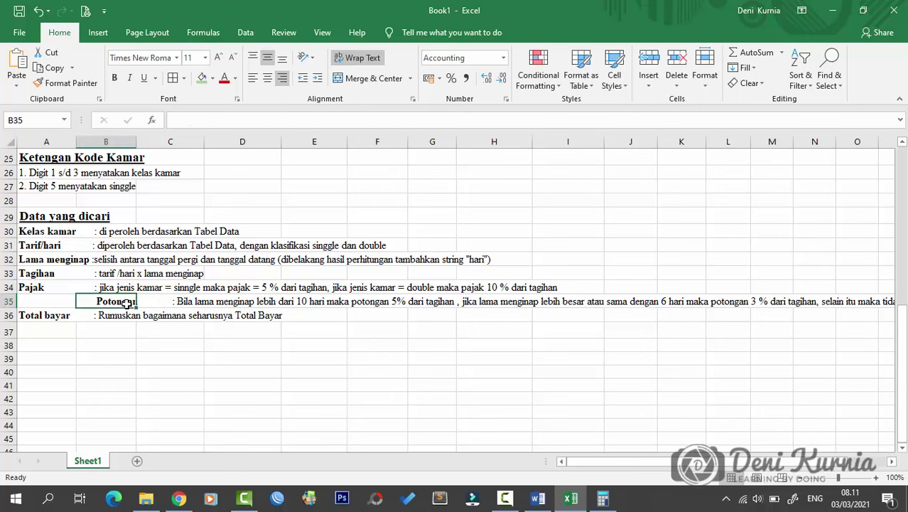
pyautogui.click(4, 301)
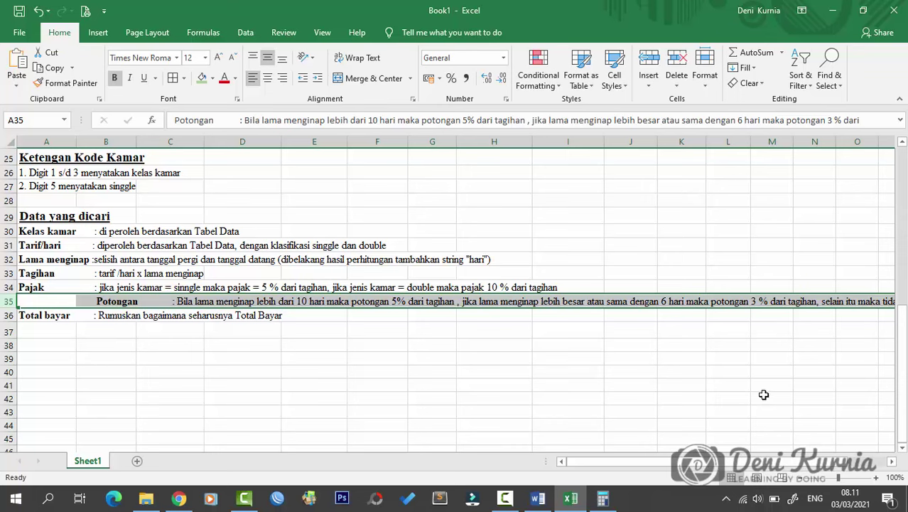
pyautogui.moveTo(788, 462)
pyautogui.mouseDown()
pyautogui.moveTo(812, 464)
pyautogui.moveTo(774, 462)
pyautogui.mouseUp()
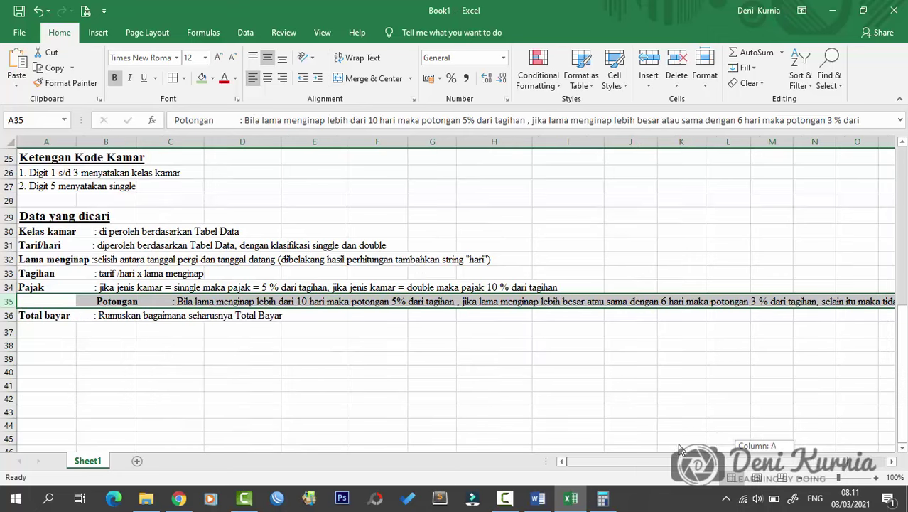
pyautogui.scroll(8, 419, 266)
pyautogui.click(625, 223)
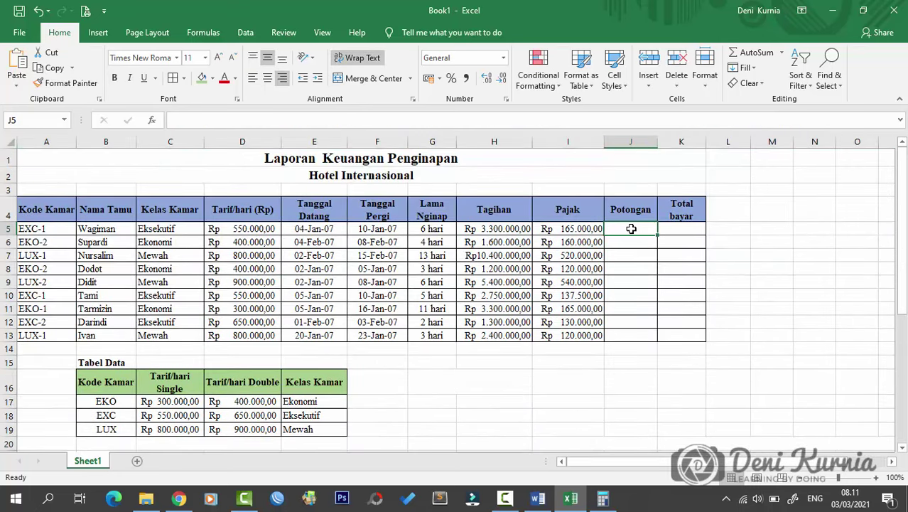
# Start J5's discount formula with =IF(G5>10;5%*H5; for stays over 10 days
pyautogui.write('=')
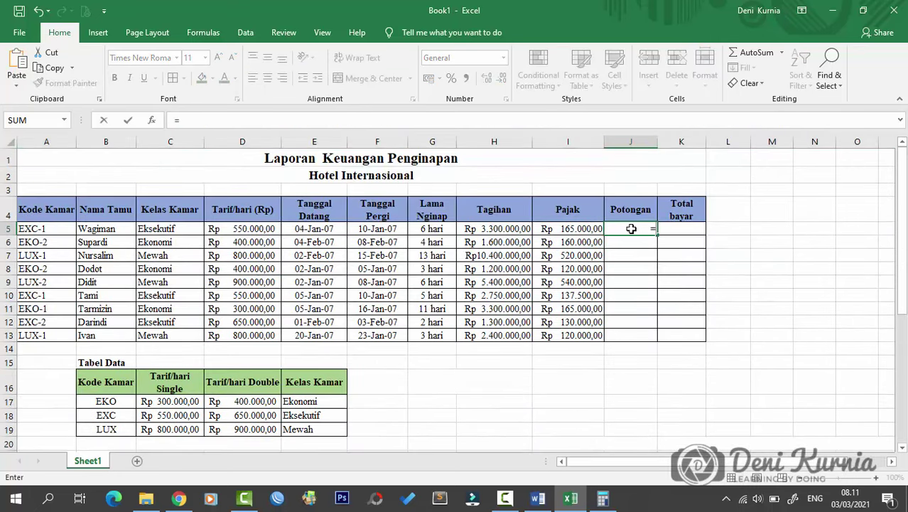
pyautogui.write('IF')
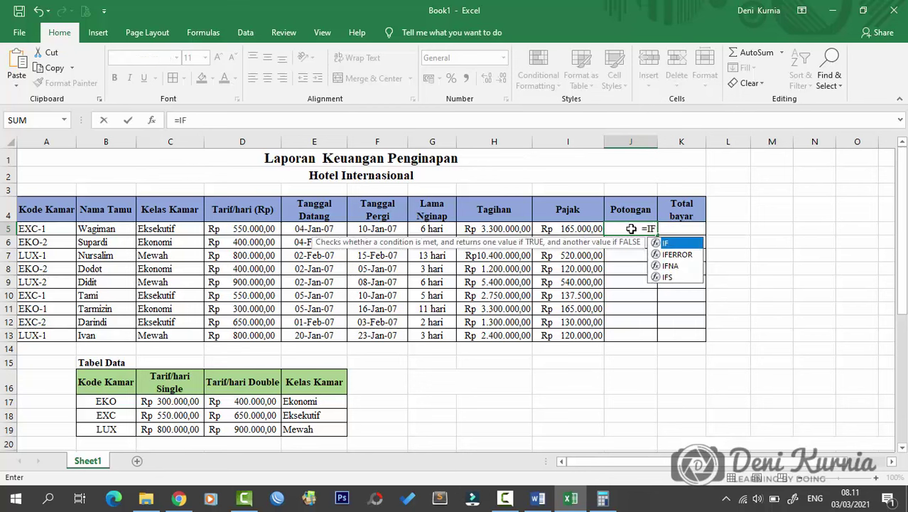
pyautogui.write('(')
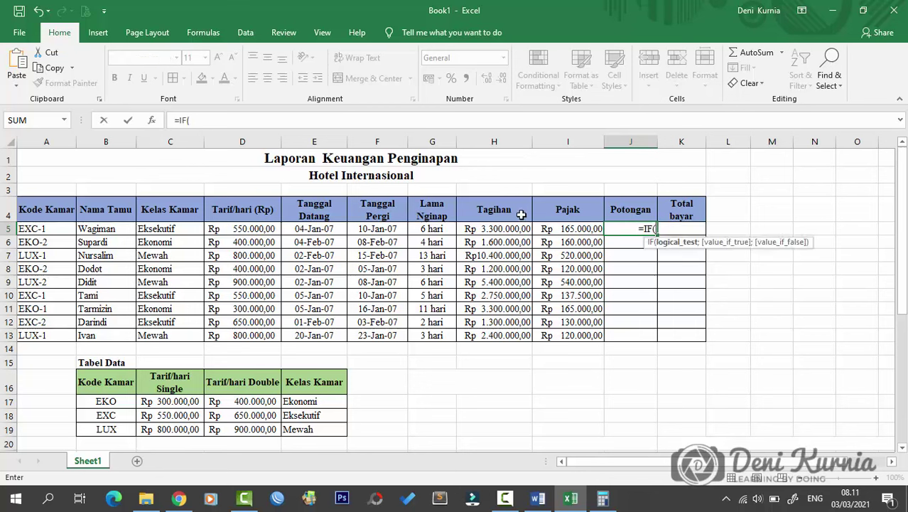
pyautogui.click(452, 231)
pyautogui.scroll(-5, 305, 386)
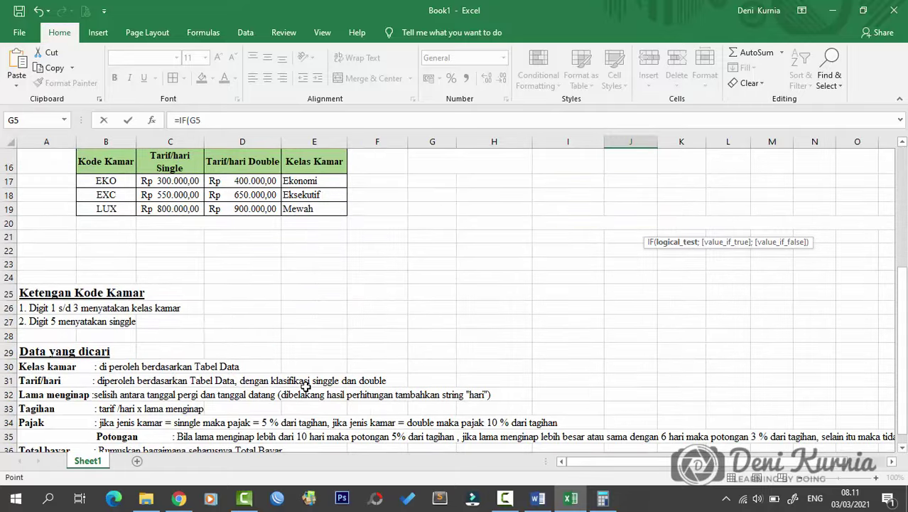
pyautogui.scroll(-2, 305, 386)
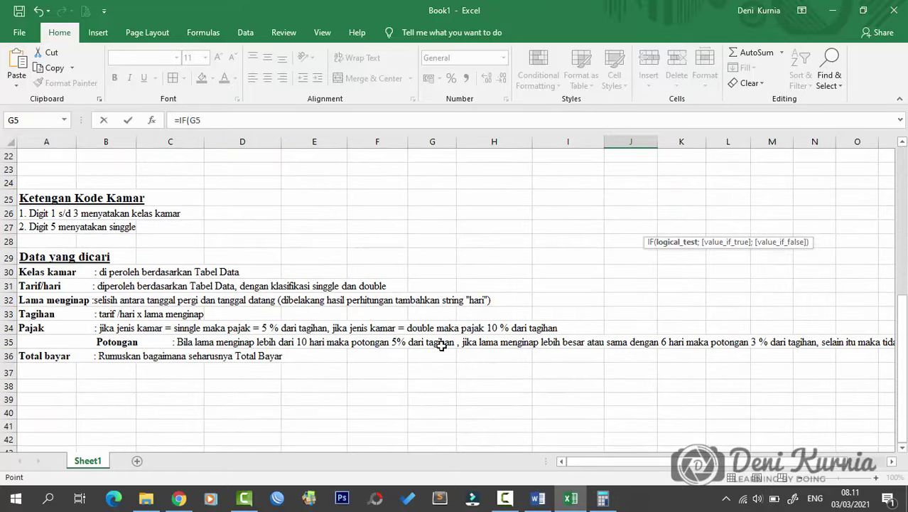
pyautogui.scroll(7, 587, 354)
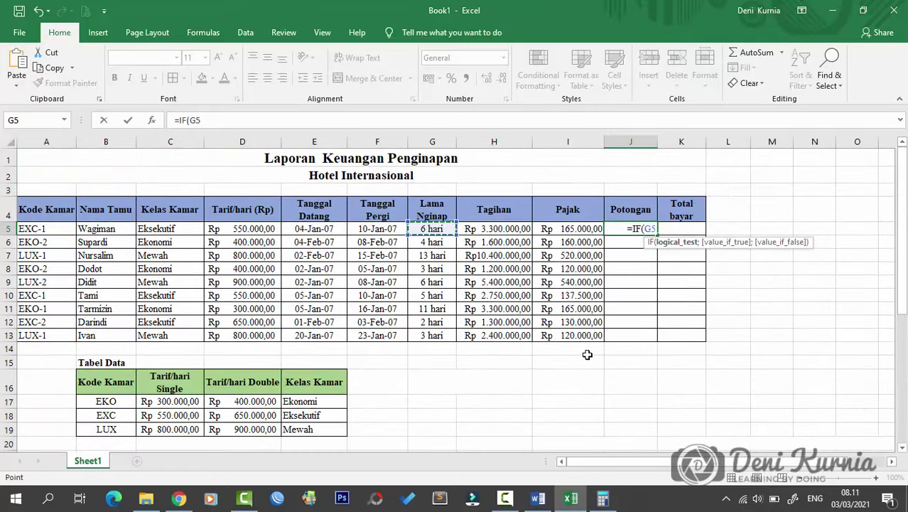
pyautogui.write('>1')
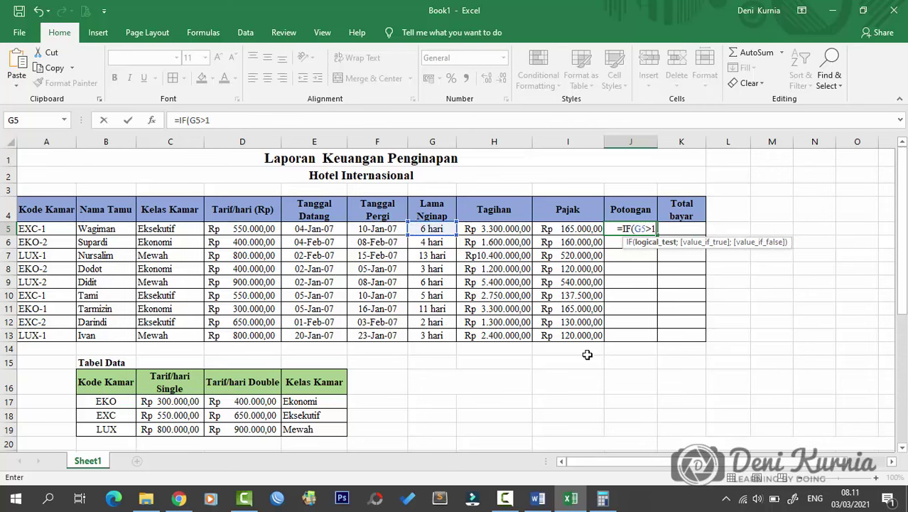
pyautogui.write('0;')
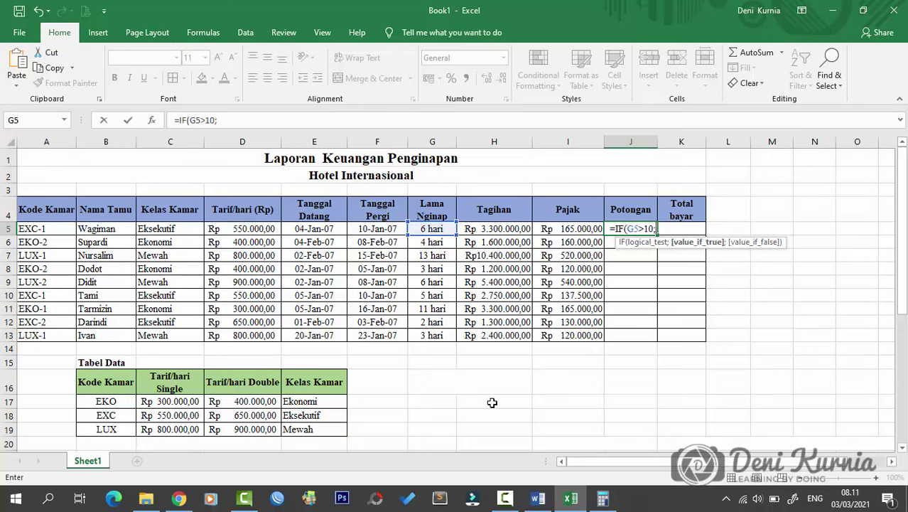
pyautogui.scroll(-5, 428, 370)
pyautogui.scroll(-1, 429, 370)
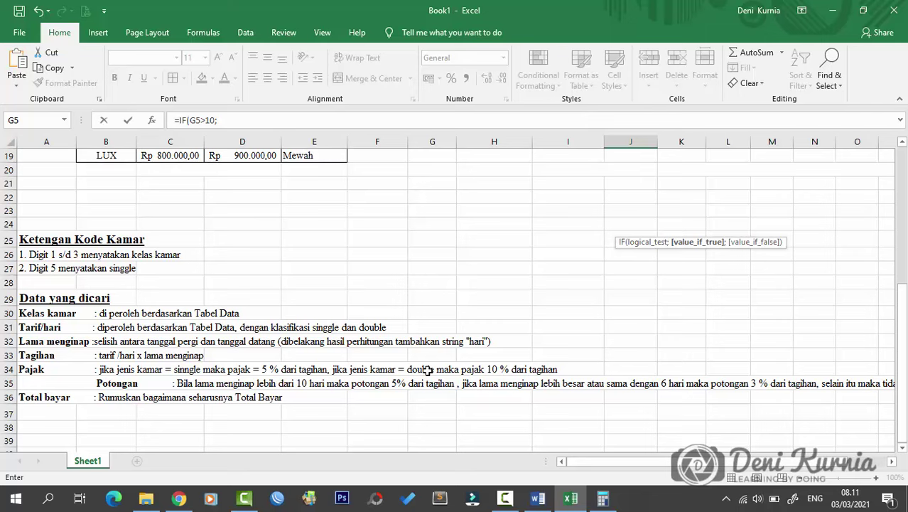
pyautogui.scroll(4, 615, 303)
pyautogui.scroll(2, 615, 303)
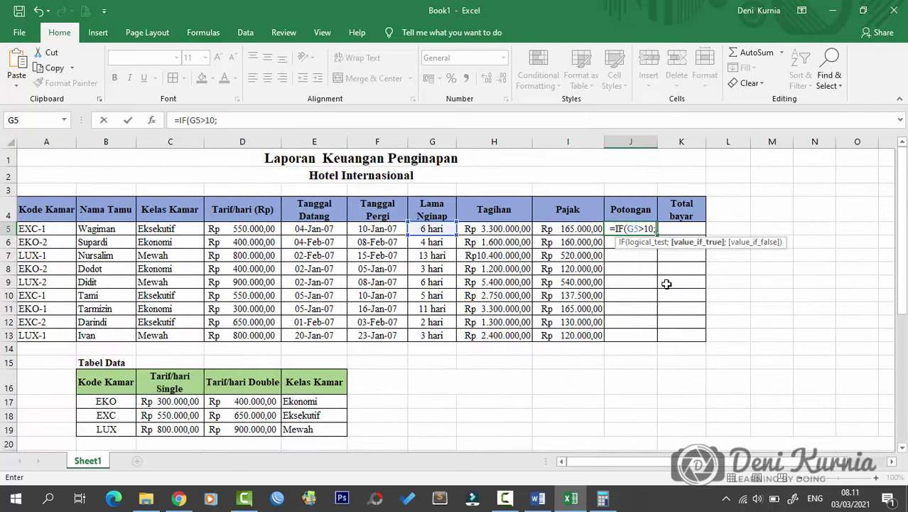
pyautogui.write('5%*')
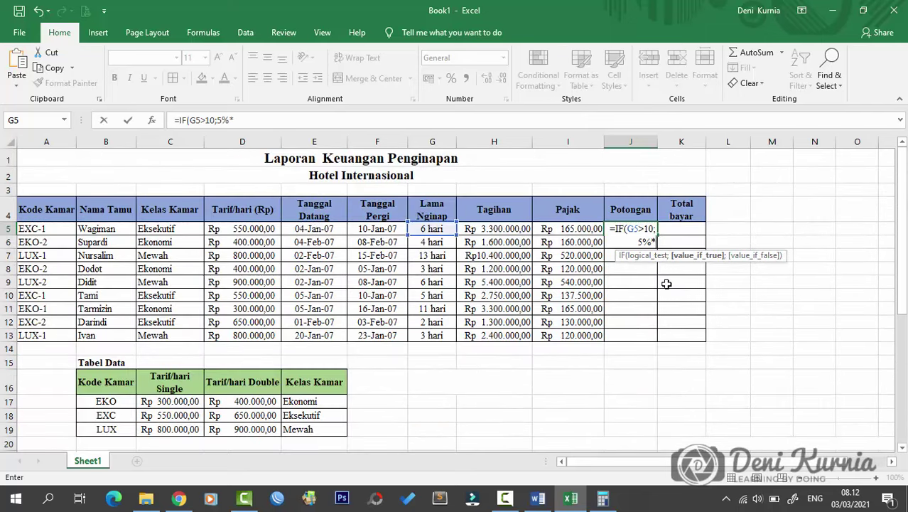
pyautogui.click(510, 229)
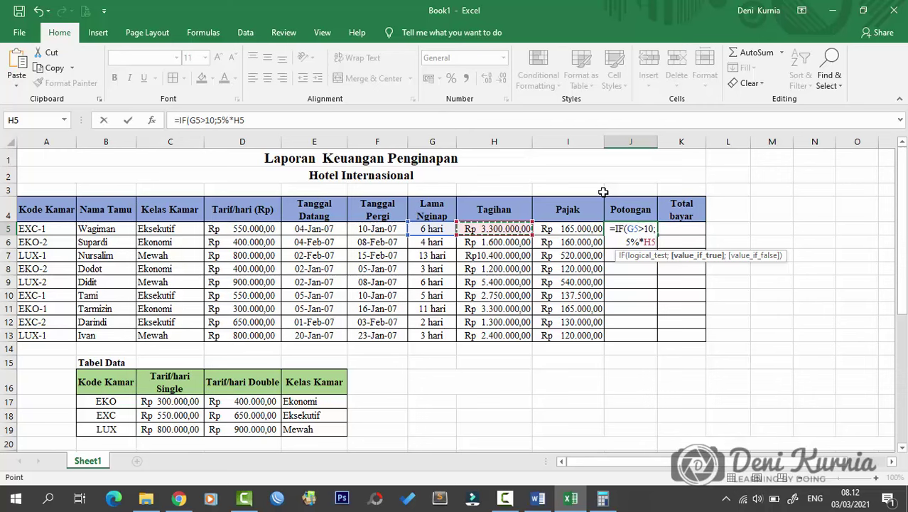
pyautogui.write(';')
# Complete the nested IF(G5>=6;3%*H5;0)), correcting a mistaken 2% rate to 3%
pyautogui.scroll(-4, 611, 332)
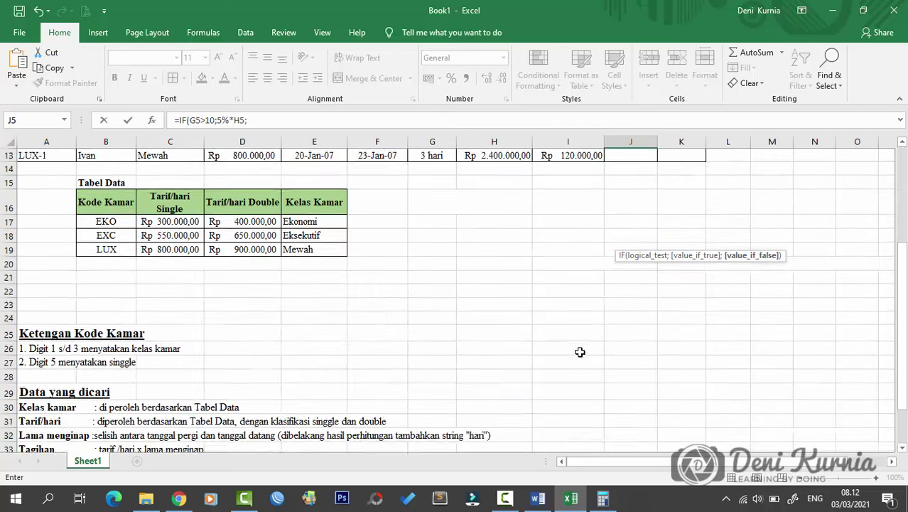
pyautogui.scroll(-3, 576, 350)
pyautogui.scroll(3, 493, 338)
pyautogui.scroll(4, 494, 337)
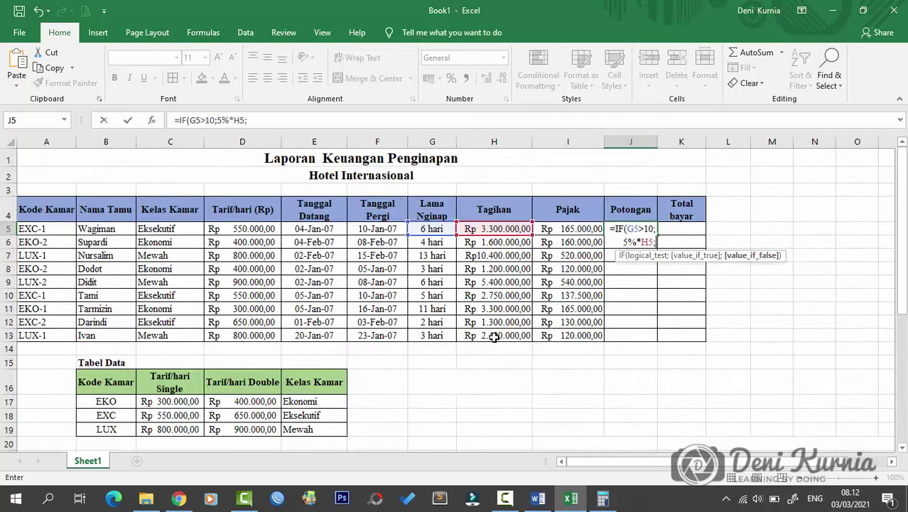
pyautogui.write('IF')
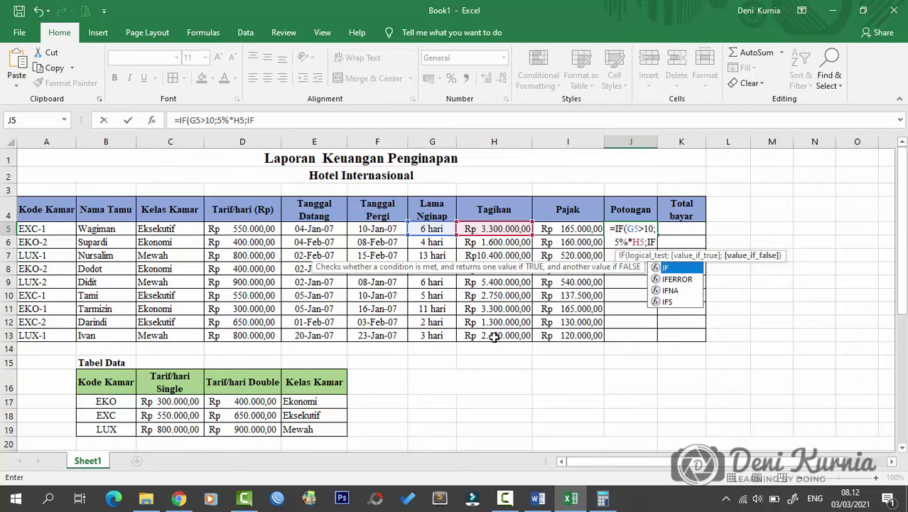
pyautogui.write('(')
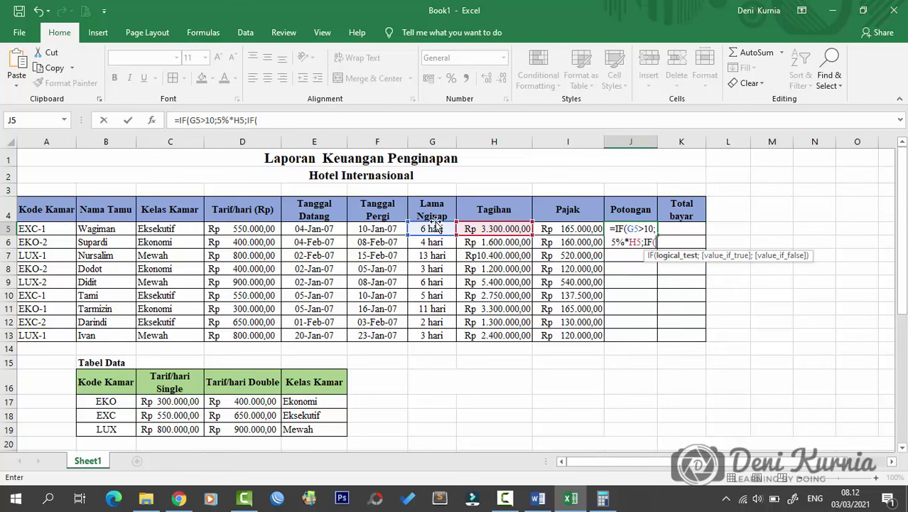
pyautogui.click(432, 228)
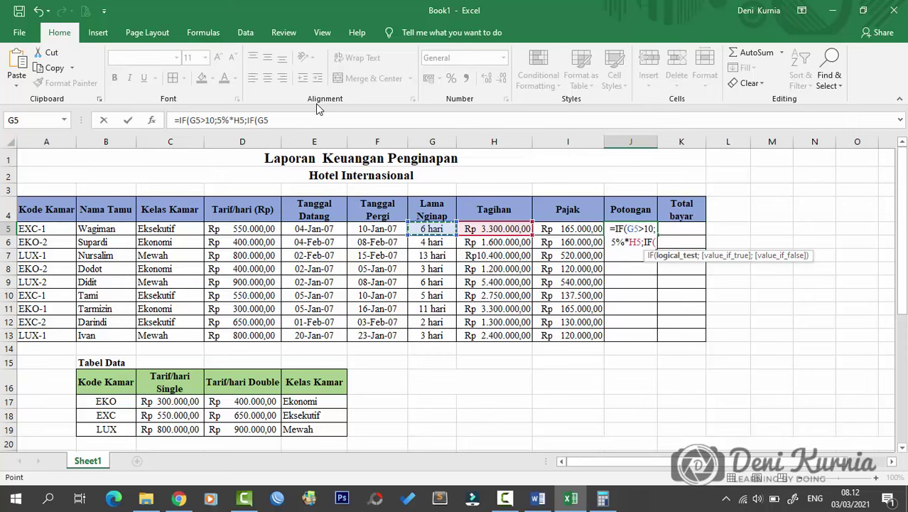
pyautogui.write('>')
pyautogui.write('=')
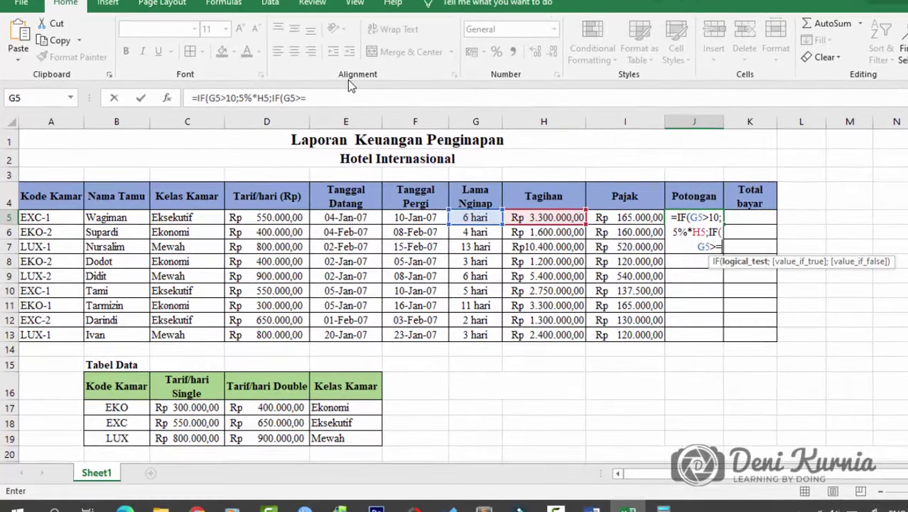
pyautogui.scroll(-5, 395, 314)
pyautogui.scroll(-2, 512, 324)
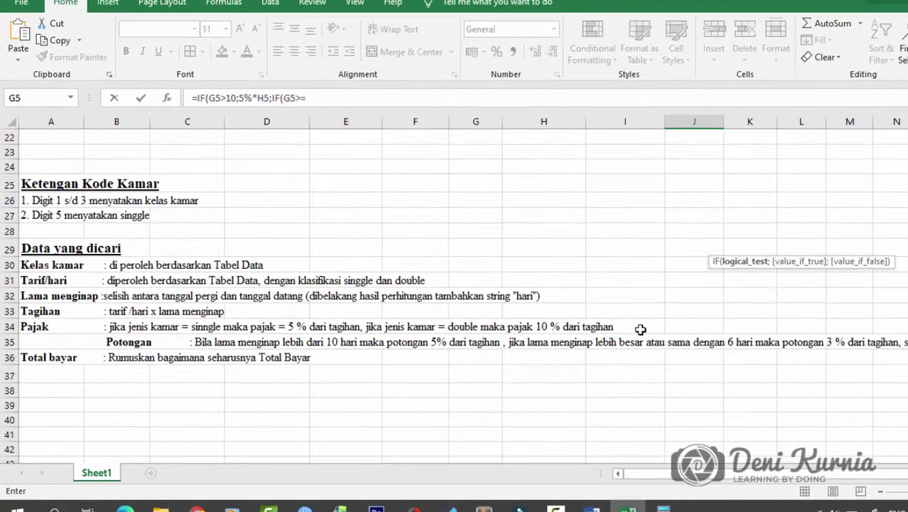
pyautogui.scroll(2, 738, 347)
pyautogui.scroll(5, 737, 347)
pyautogui.write('6')
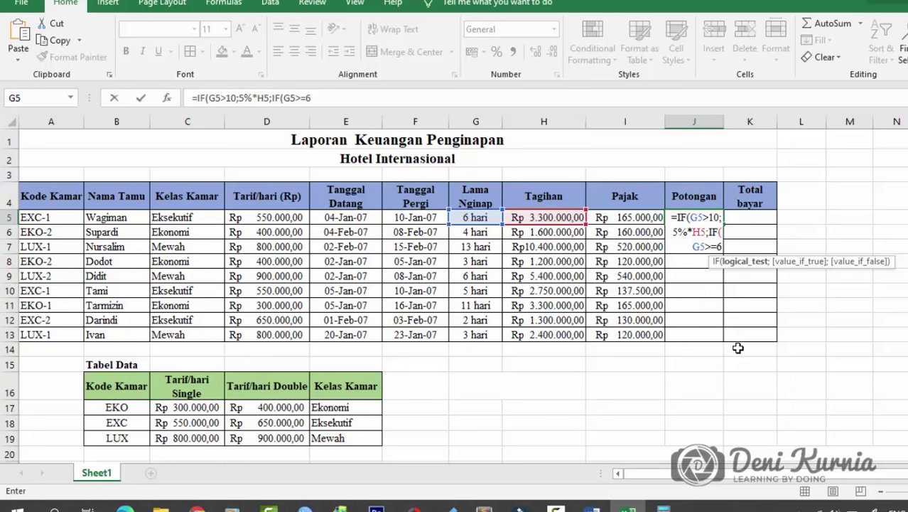
pyautogui.write(';')
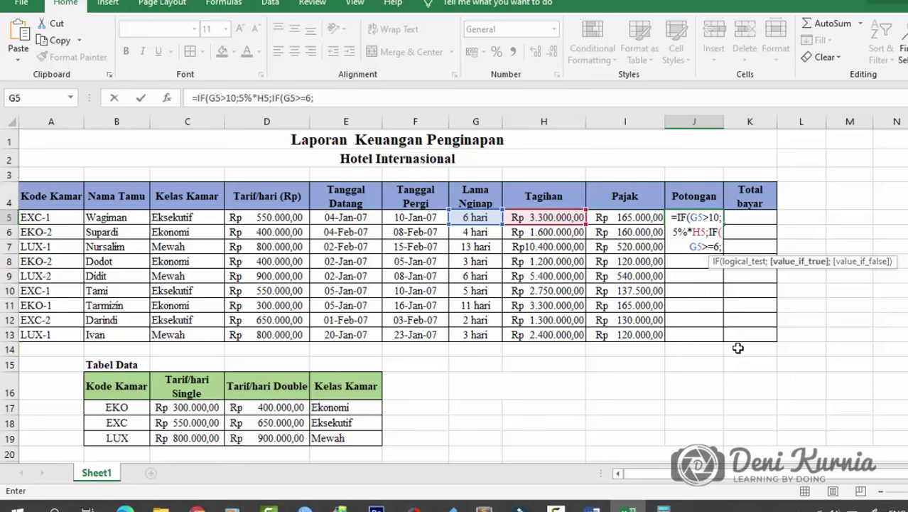
pyautogui.write('2%8')
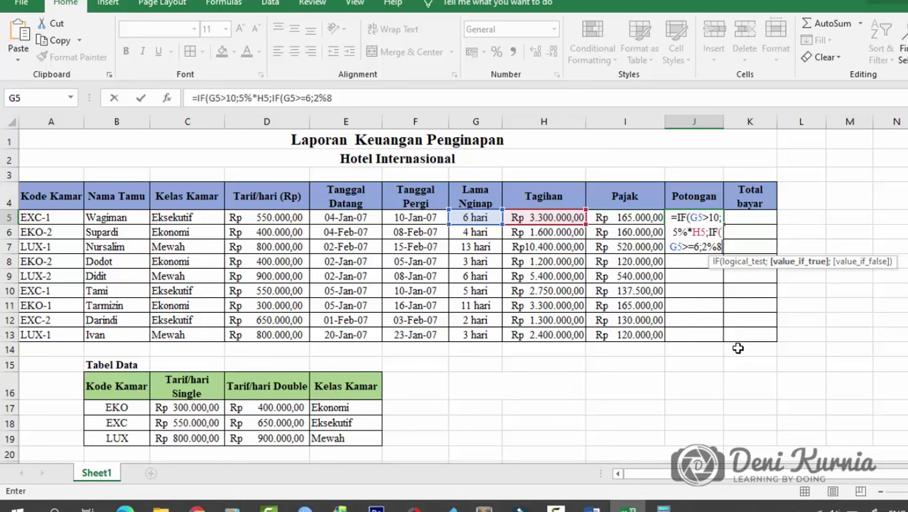
pyautogui.press('BackSpace')
pyautogui.press('BackSpace')
pyautogui.write('3')
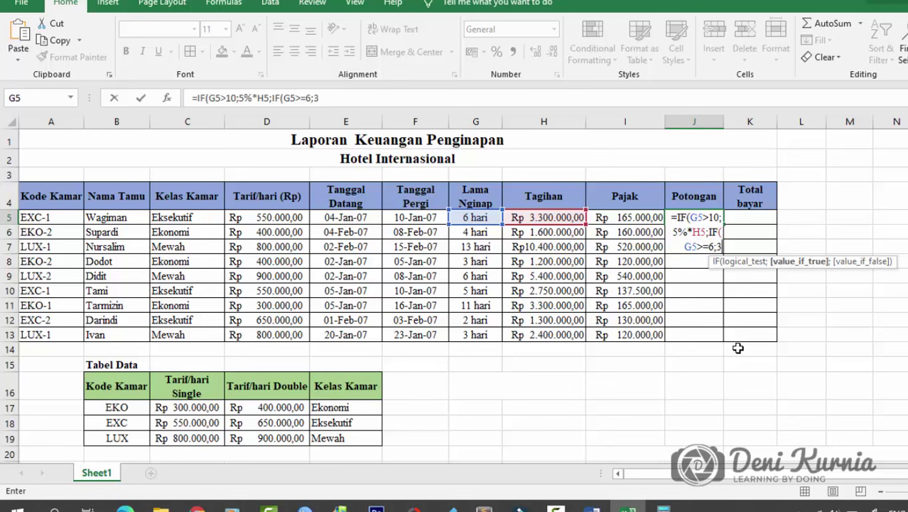
pyautogui.write('%')
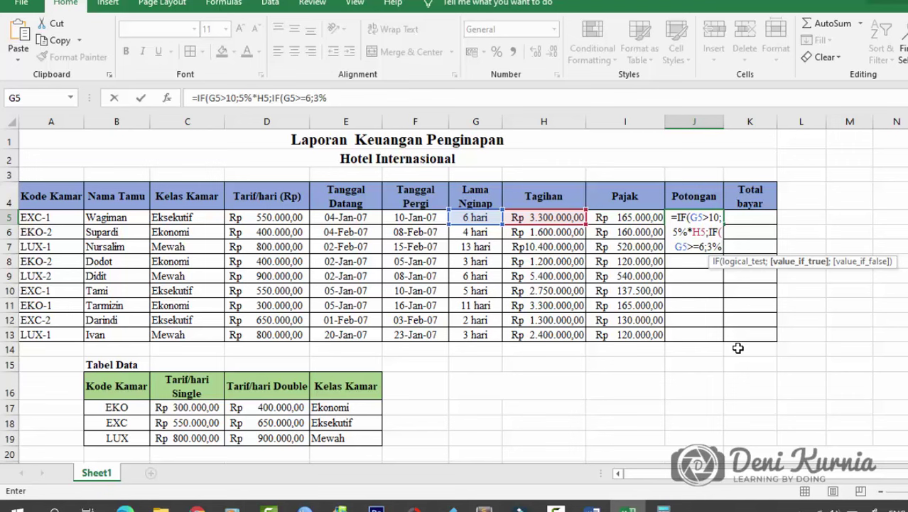
pyautogui.write('*')
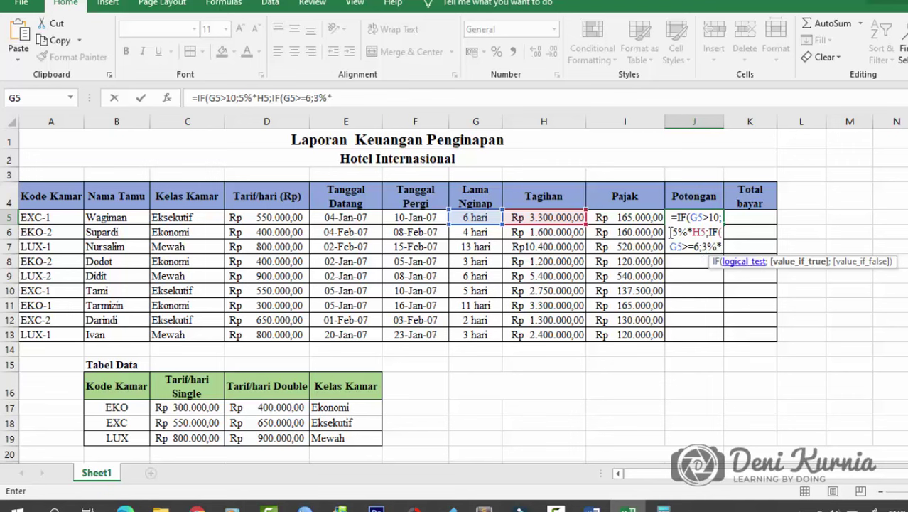
pyautogui.click(550, 220)
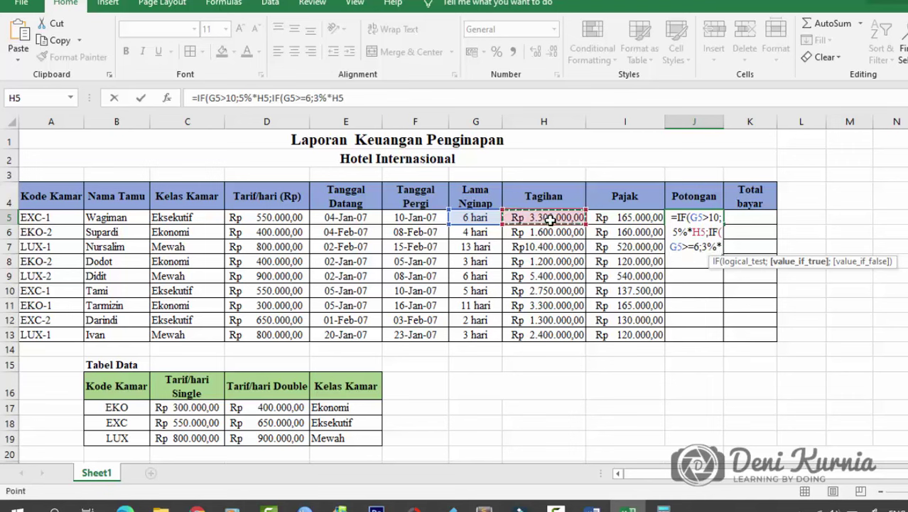
pyautogui.write(';0')
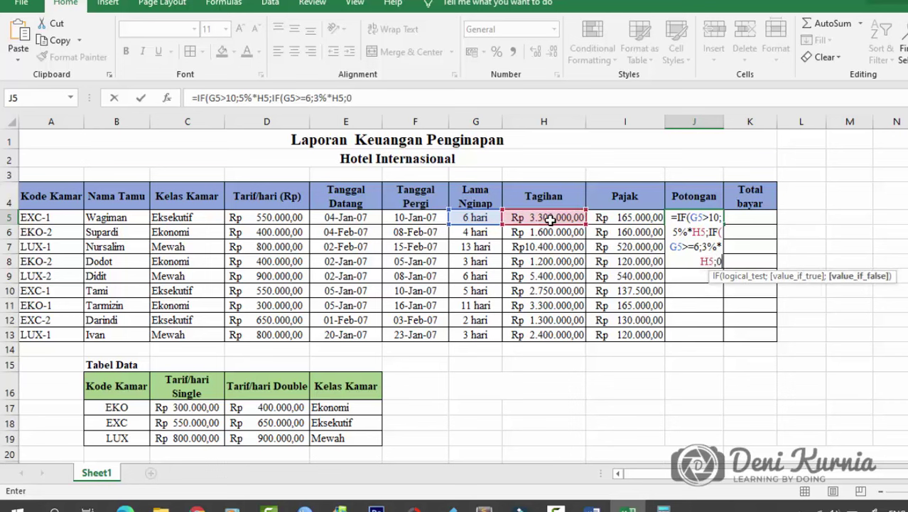
pyautogui.write(')')
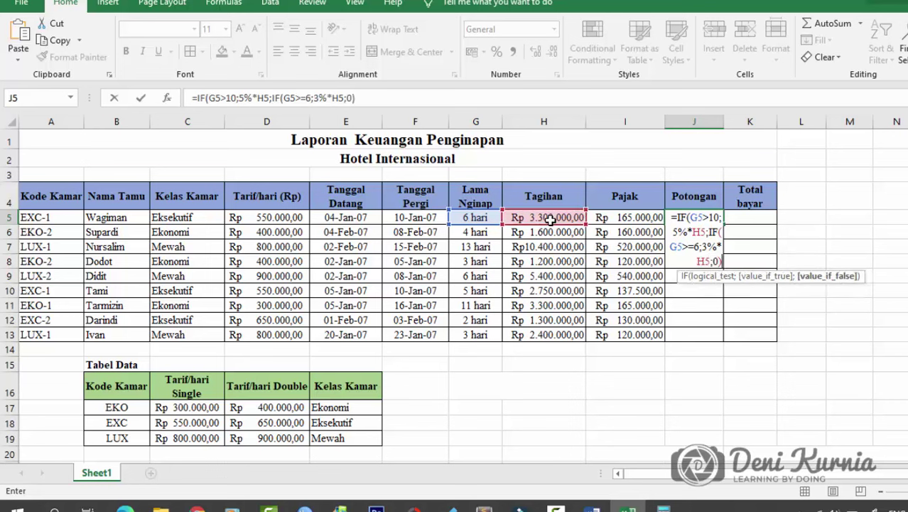
pyautogui.write(')')
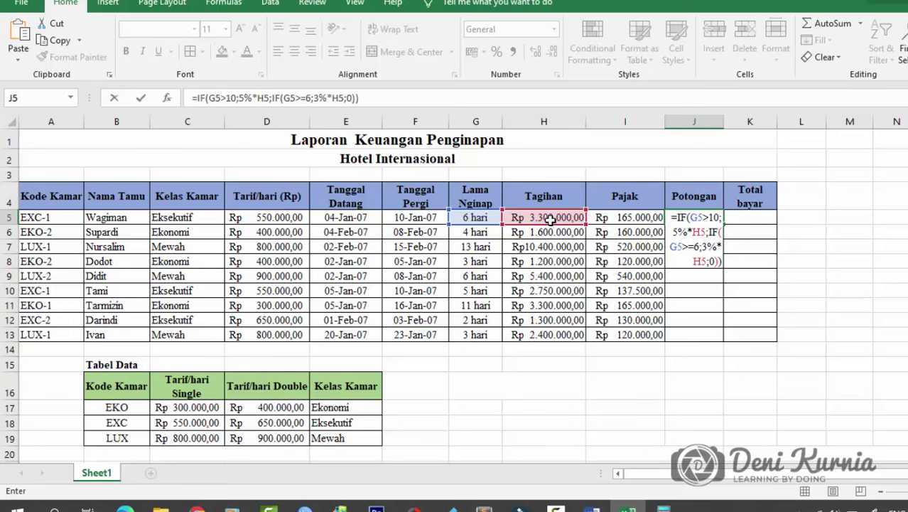
pyautogui.scroll(-3, 608, 257)
pyautogui.scroll(-1, 608, 257)
pyautogui.scroll(-3, 808, 342)
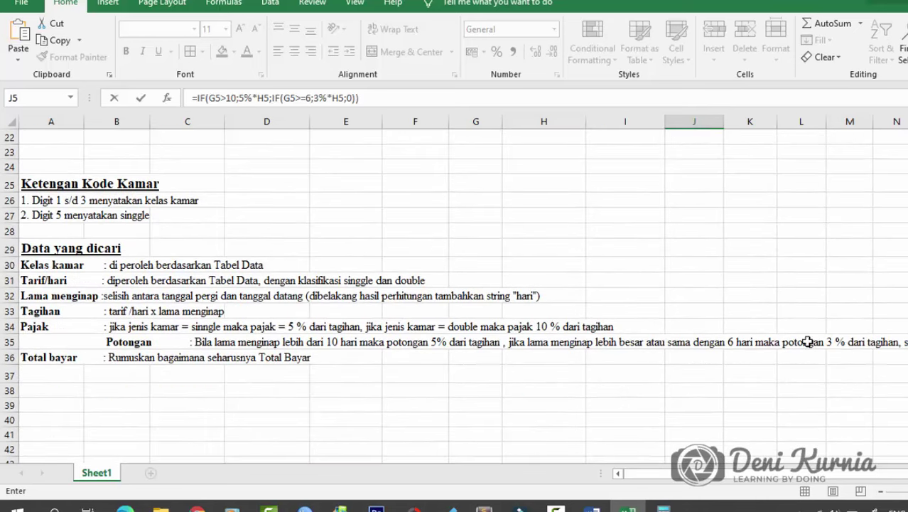
pyautogui.scroll(7, 804, 247)
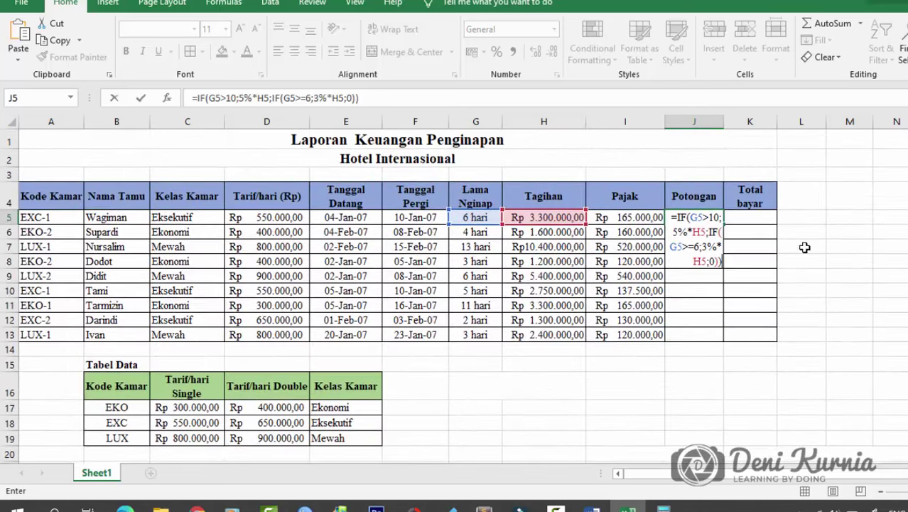
# Commit J5's discount in Accounting format, widen column J, and fill it down to J13
pyautogui.press('Return')
pyautogui.click(712, 216)
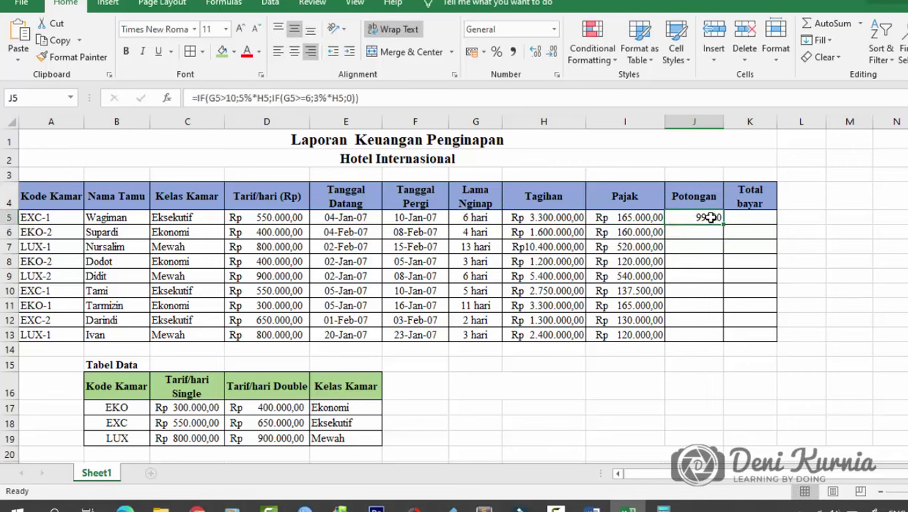
pyautogui.click(553, 29)
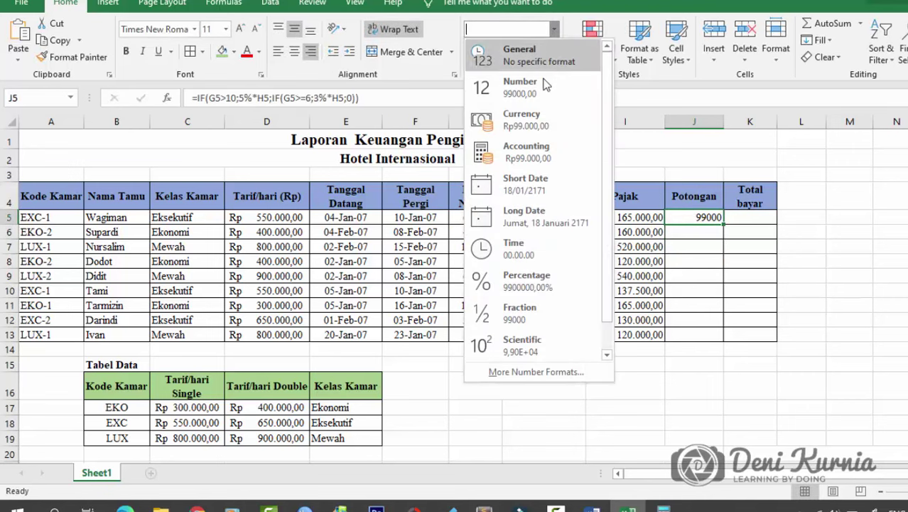
pyautogui.click(540, 163)
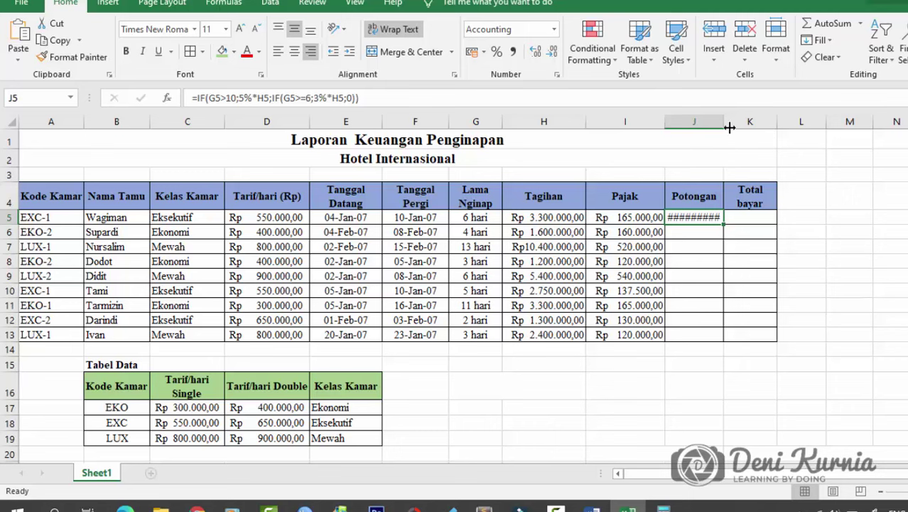
pyautogui.moveTo(725, 124); pyautogui.dragTo(736, 122)
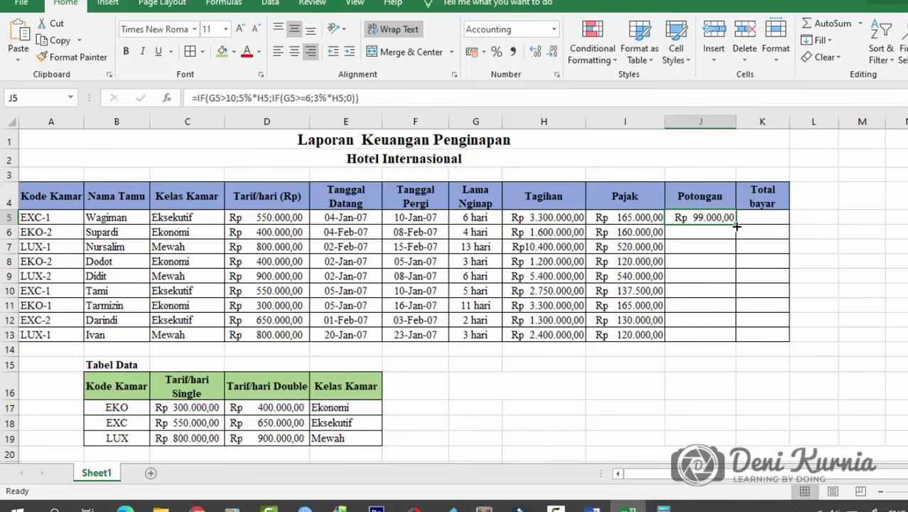
pyautogui.moveTo(737, 228); pyautogui.dragTo(736, 335)
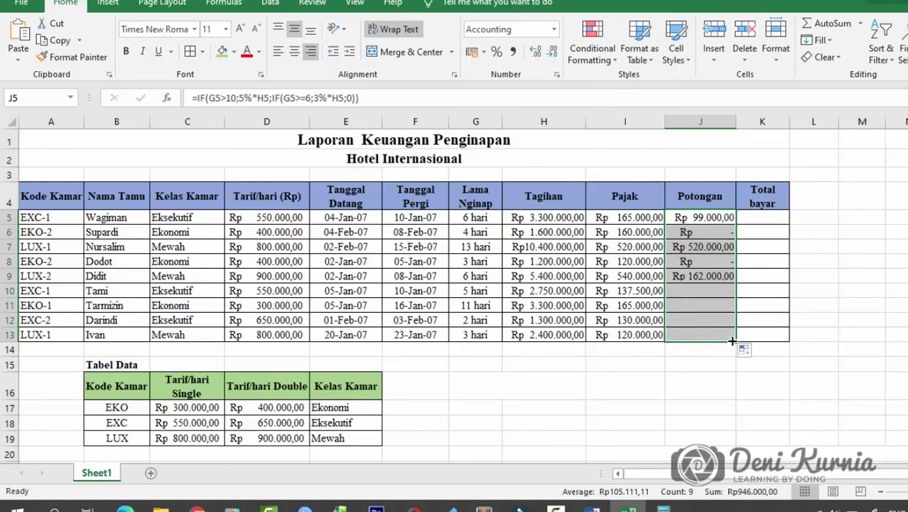
# Check the discount formulas in J5 and J6 against the stay lengths and Tagihan values
pyautogui.click(719, 228)
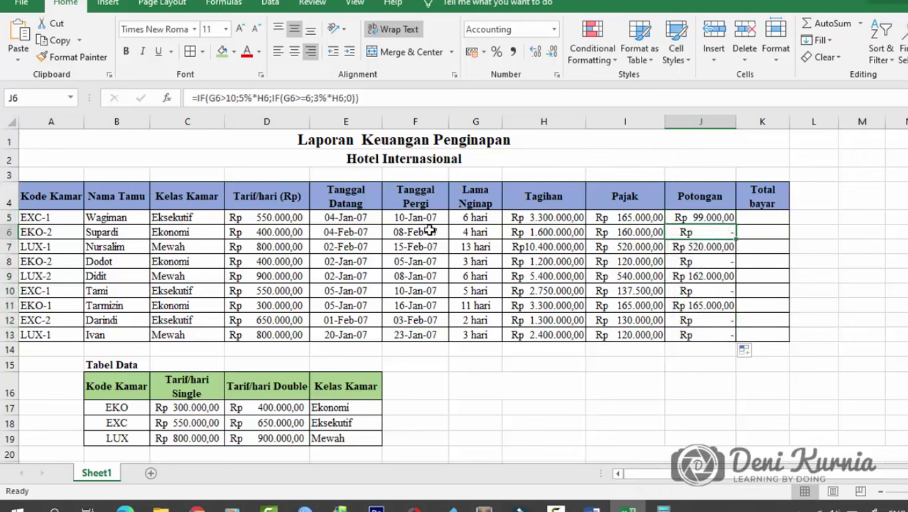
pyautogui.click(461, 232)
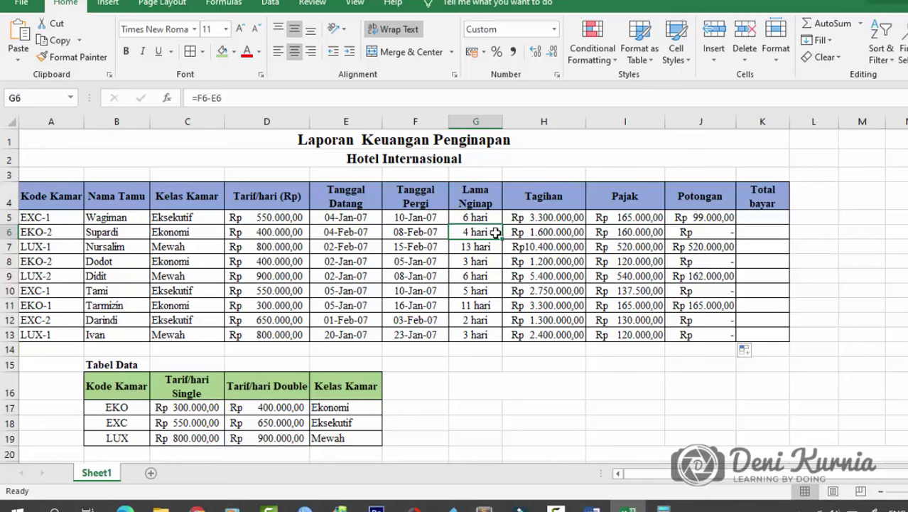
pyautogui.click(685, 237)
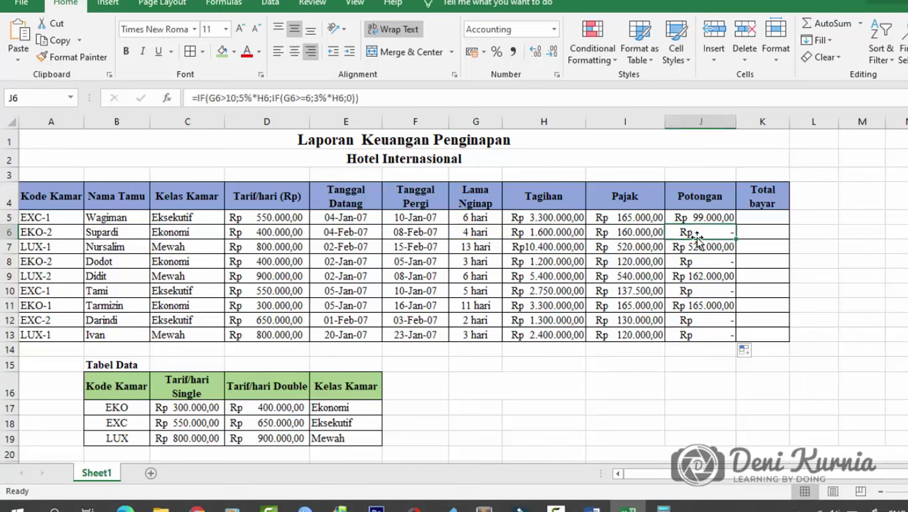
pyautogui.click(694, 217)
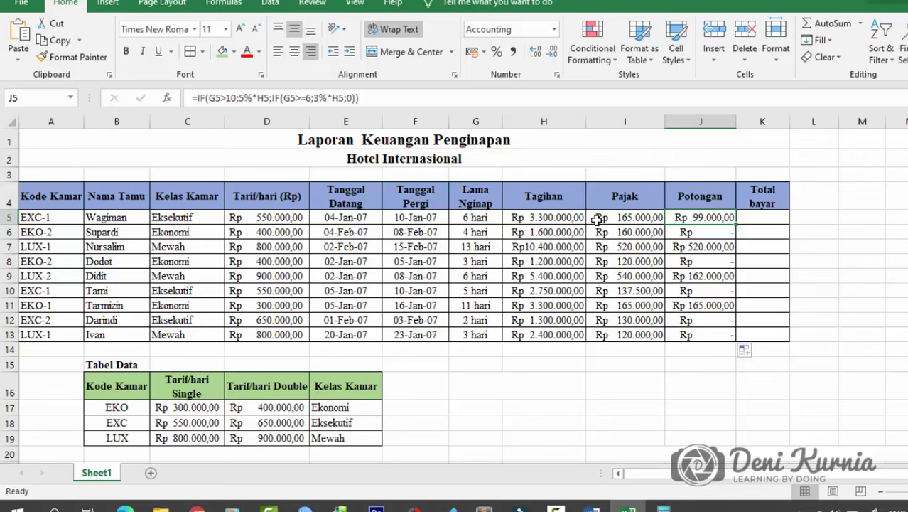
pyautogui.click(532, 219)
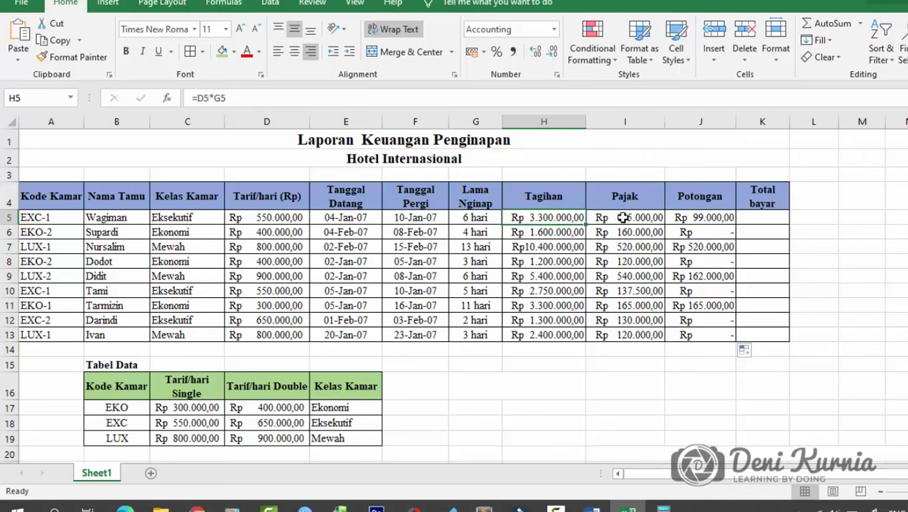
pyautogui.click(712, 218)
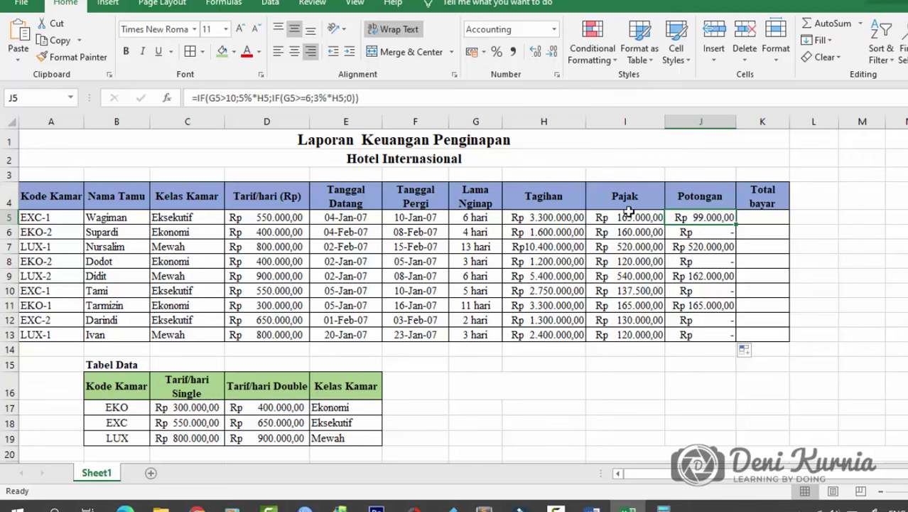
pyautogui.click(471, 248)
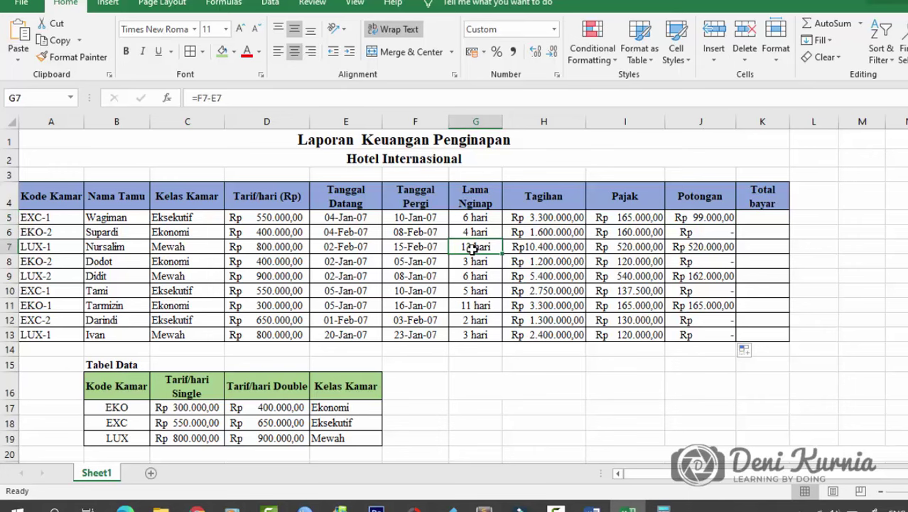
pyautogui.scroll(-5, 523, 252)
pyautogui.scroll(-2, 503, 343)
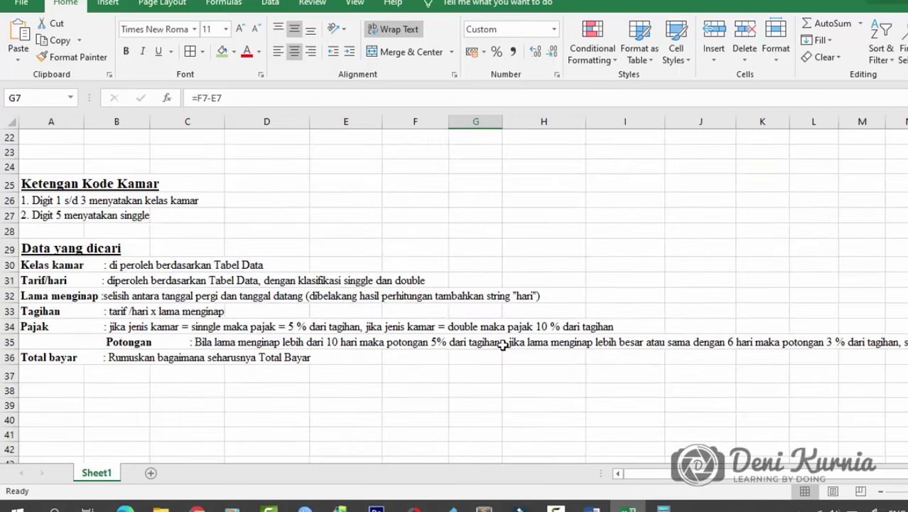
pyautogui.scroll(4, 502, 346)
pyautogui.scroll(3, 502, 346)
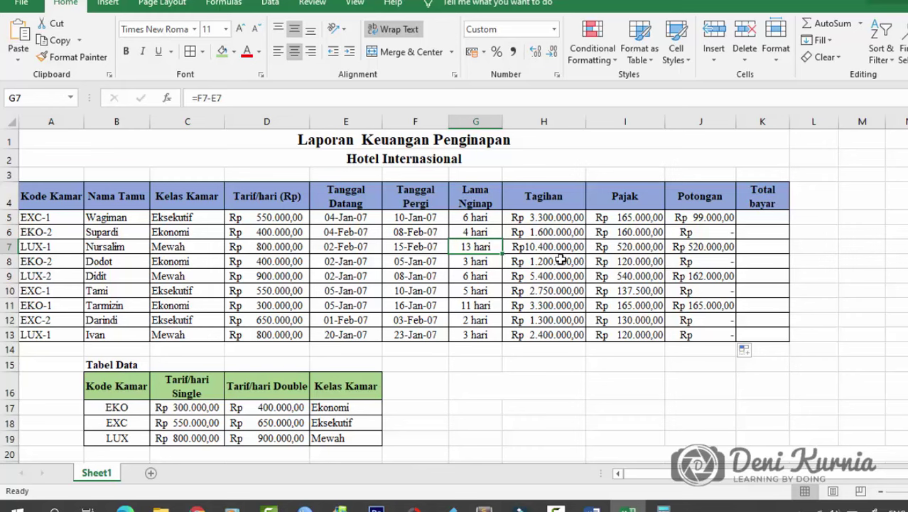
pyautogui.click(697, 232)
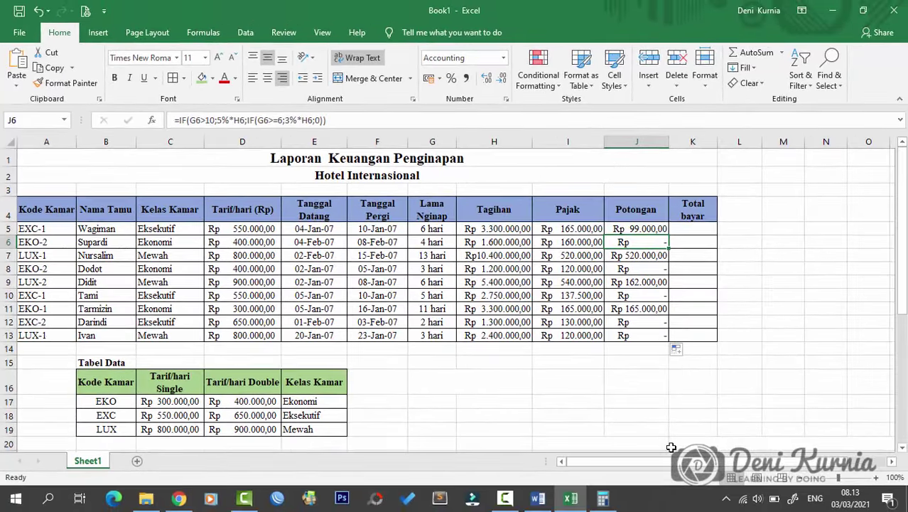
# Open Calculator and enter the 3.300.000 bill multiplied by the discount rate
pyautogui.click(603, 500)
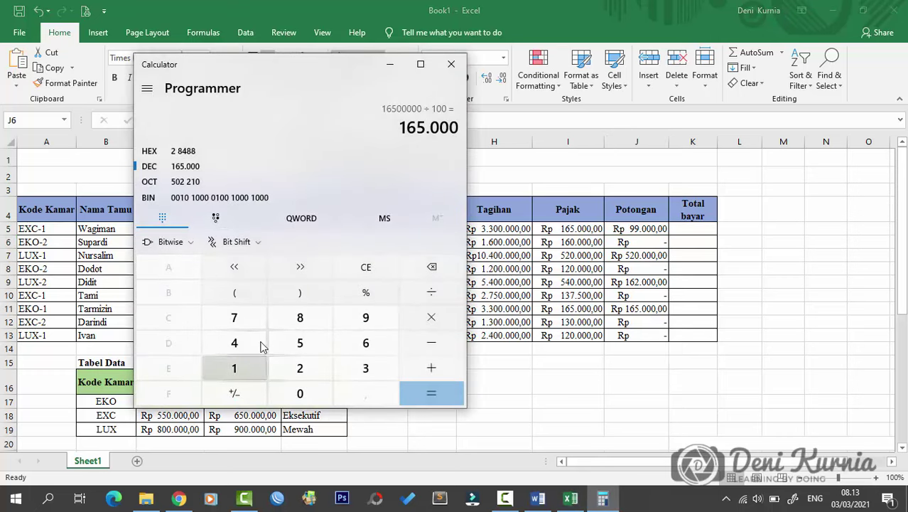
pyautogui.click(362, 368)
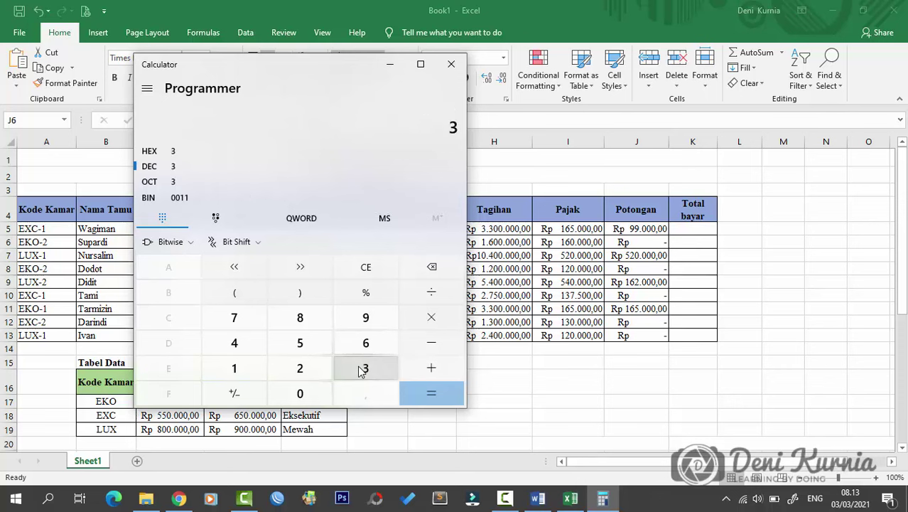
pyautogui.click(362, 369)
pyautogui.click(298, 399)
pyautogui.click(298, 399)
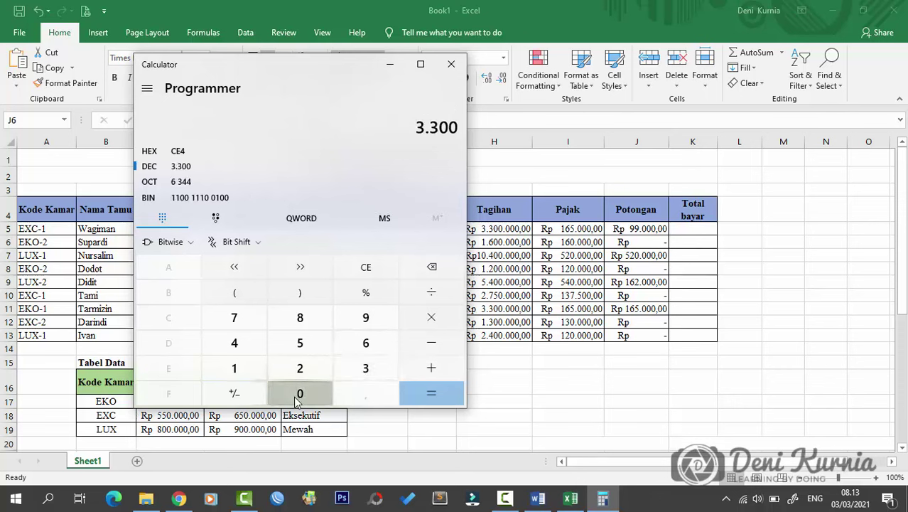
pyautogui.click(298, 400)
pyautogui.click(298, 399)
pyautogui.click(298, 399)
pyautogui.click(428, 320)
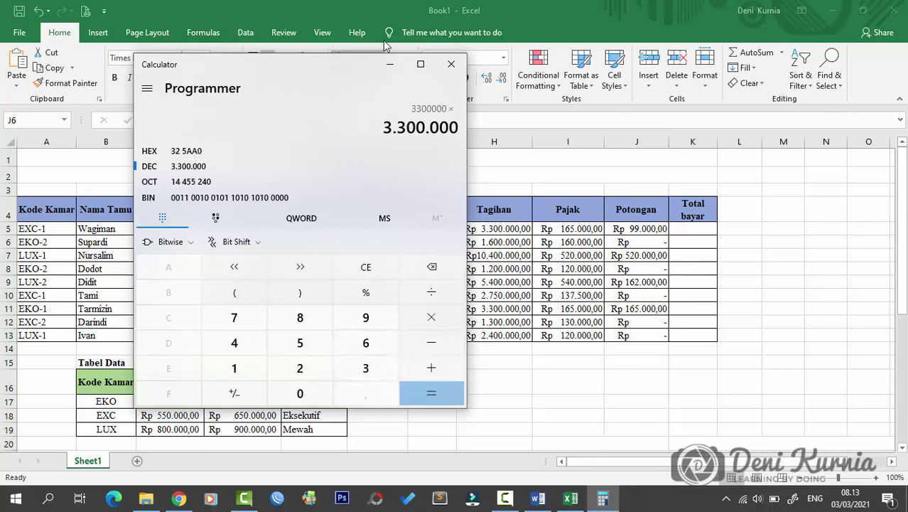
pyautogui.moveTo(339, 71)
pyautogui.mouseDown()
pyautogui.moveTo(204, 74)
pyautogui.moveTo(85, 303)
pyautogui.moveTo(142, 231)
pyautogui.moveTo(346, 46)
pyautogui.mouseUp()
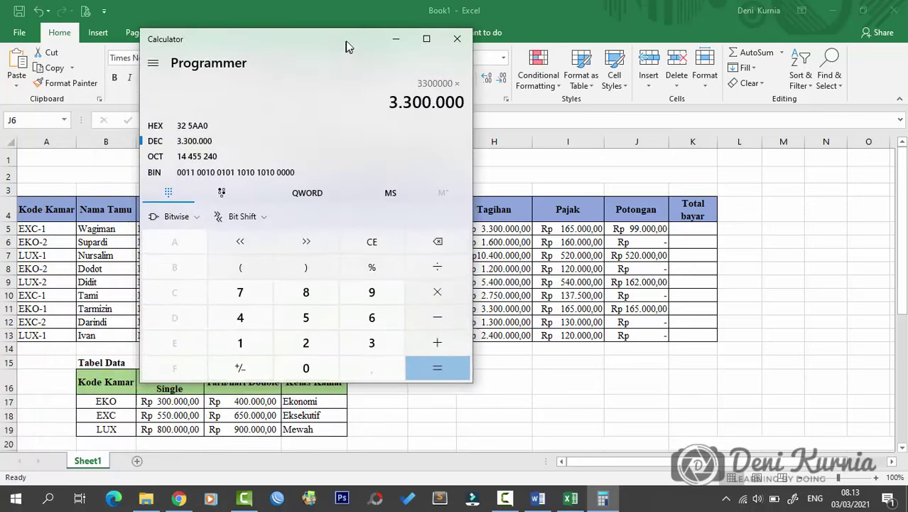
# Finish with 3 % ÷ 100 = to get 99.000, then return to the Excel report
pyautogui.click(389, 346)
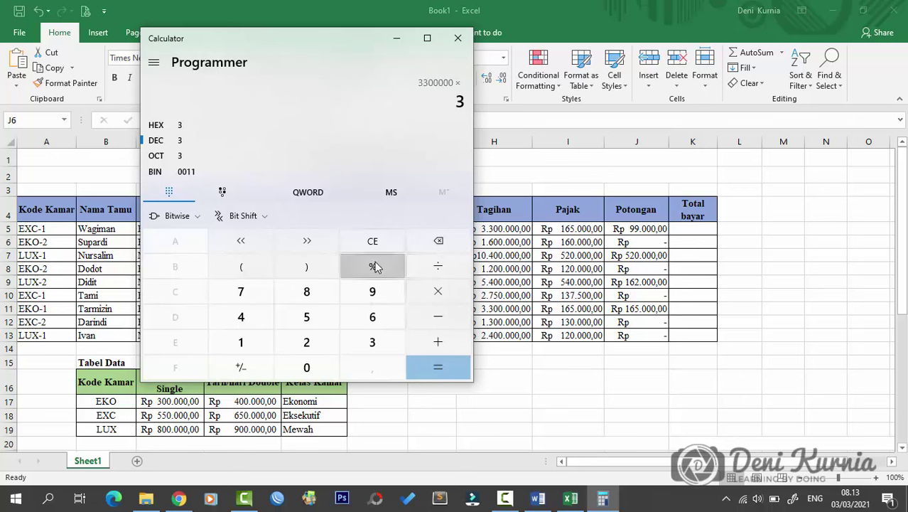
pyautogui.click(375, 267)
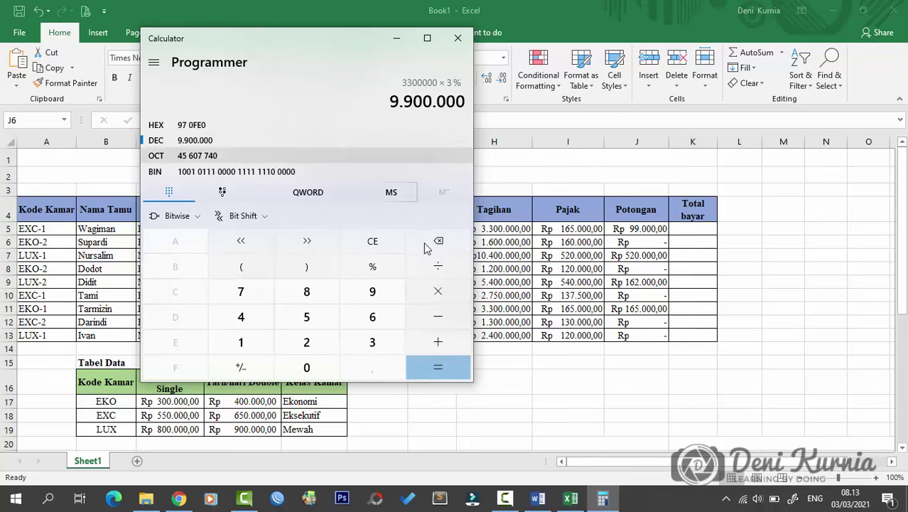
pyautogui.click(435, 268)
pyautogui.click(242, 343)
pyautogui.click(306, 367)
pyautogui.click(306, 368)
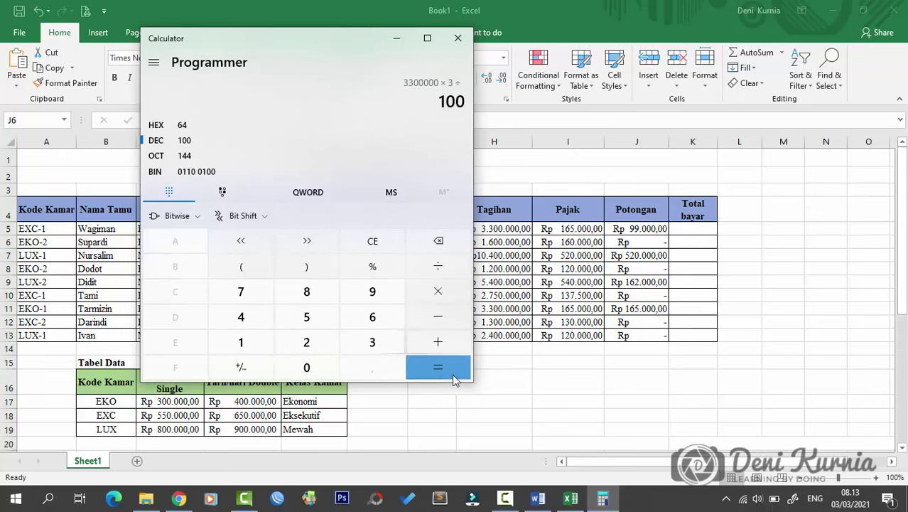
pyautogui.click(437, 367)
pyautogui.click(427, 38)
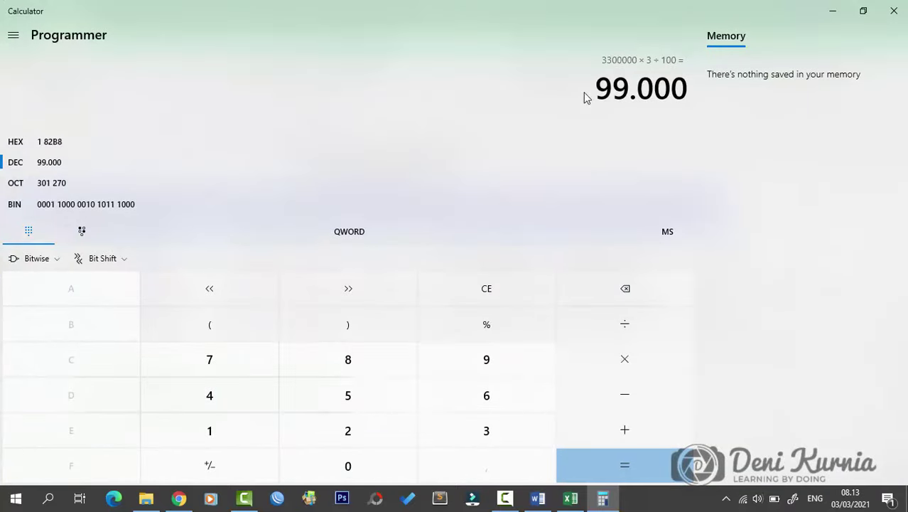
pyautogui.click(859, 9)
pyautogui.click(640, 242)
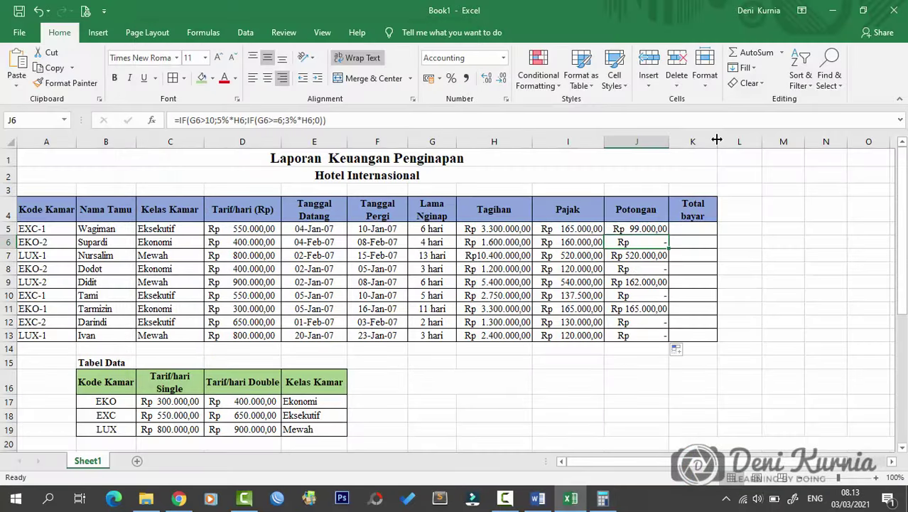
# Widen the column slightly and scroll to review the sheet below the table
pyautogui.moveTo(717, 140); pyautogui.dragTo(730, 140)
pyautogui.click(685, 258)
pyautogui.scroll(-4, 371, 319)
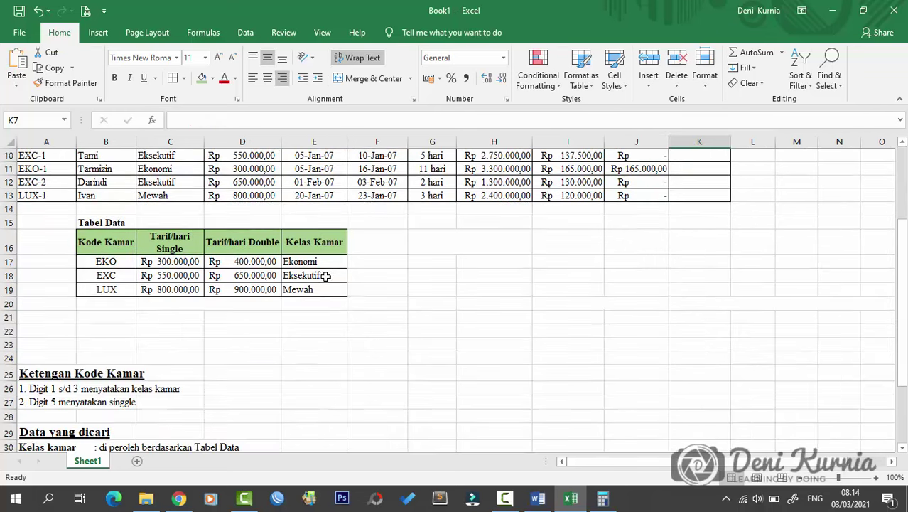
pyautogui.scroll(-3, 325, 277)
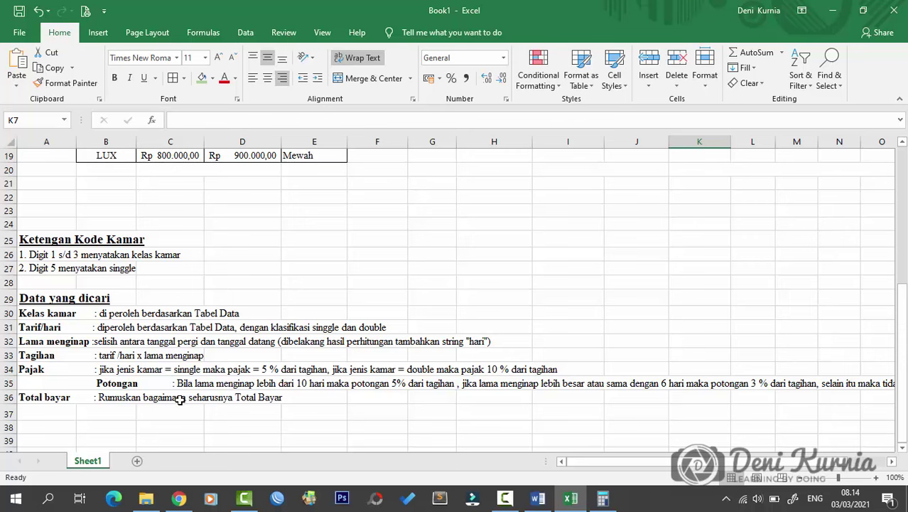
pyautogui.scroll(5, 636, 397)
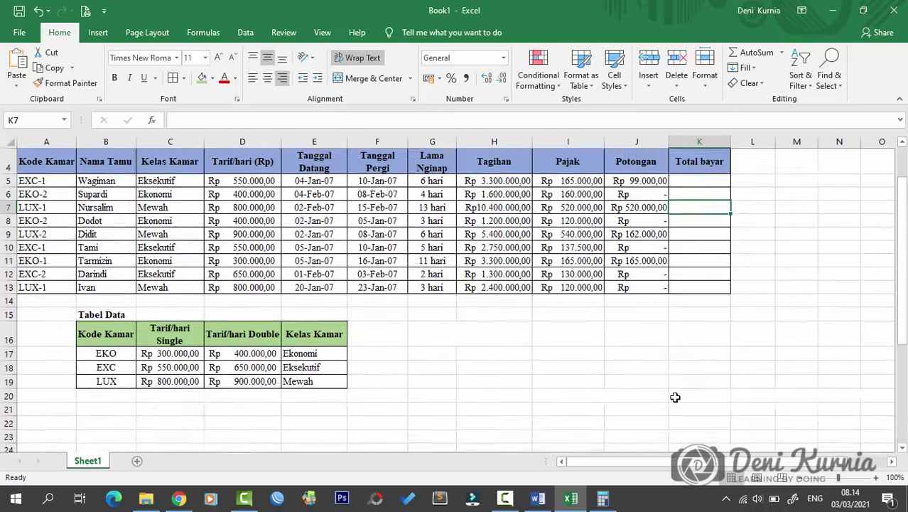
pyautogui.scroll(1, 674, 398)
# Enter =H5+I5-J5 in K5, giving a Total bayar of 3.366.000 for the first guest
pyautogui.click(698, 226)
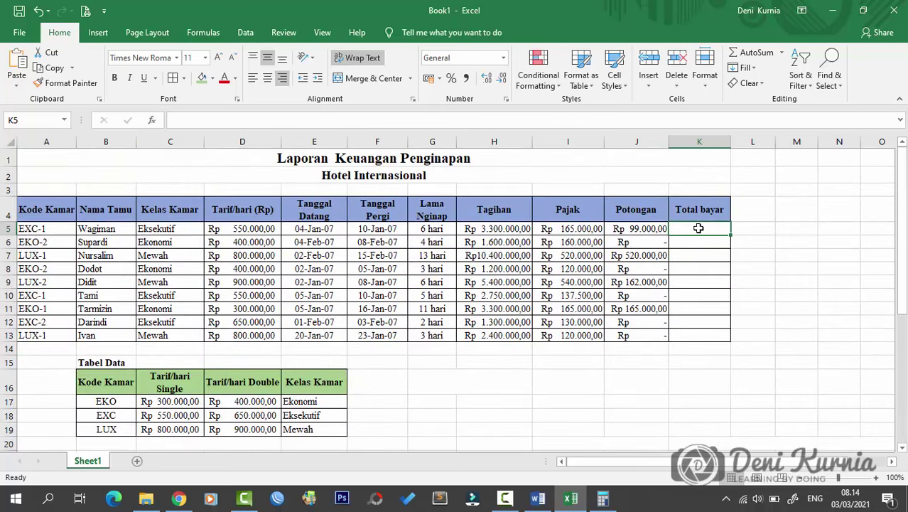
pyautogui.write('=')
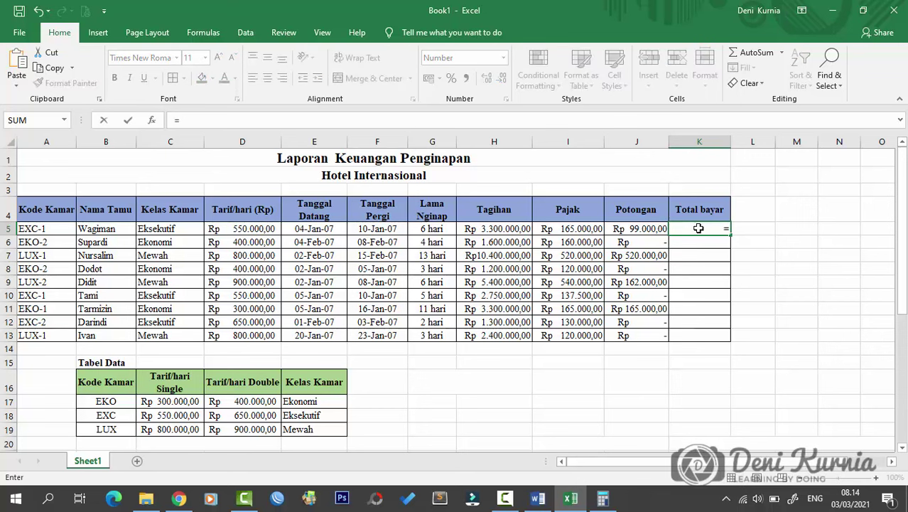
pyautogui.click(484, 230)
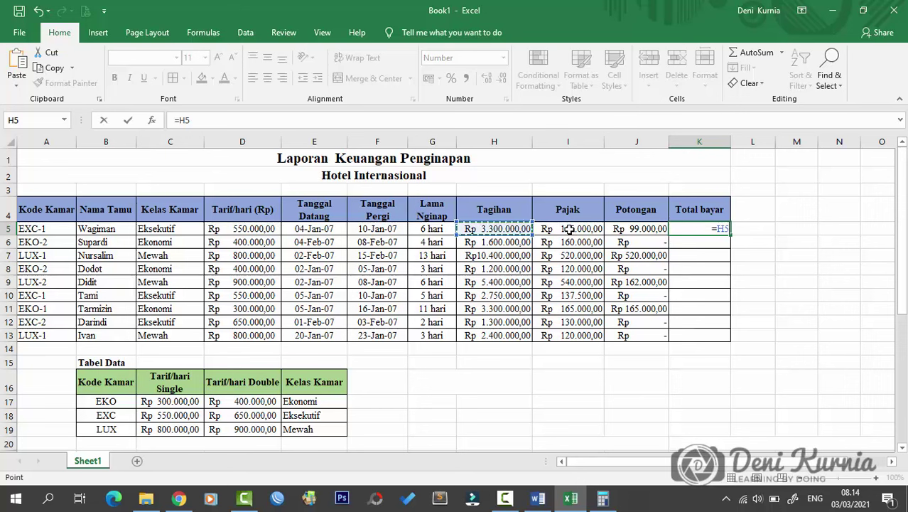
pyautogui.write('+')
pyautogui.click(569, 229)
pyautogui.write('-')
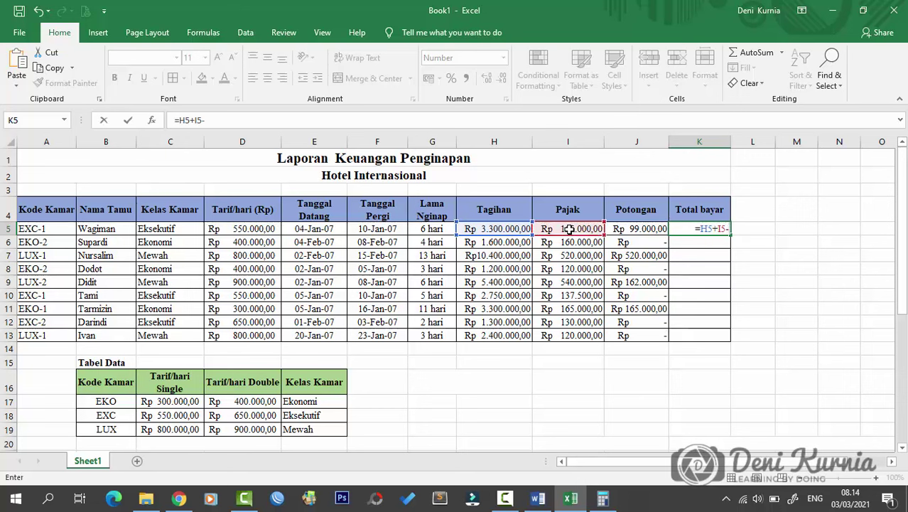
pyautogui.click(631, 229)
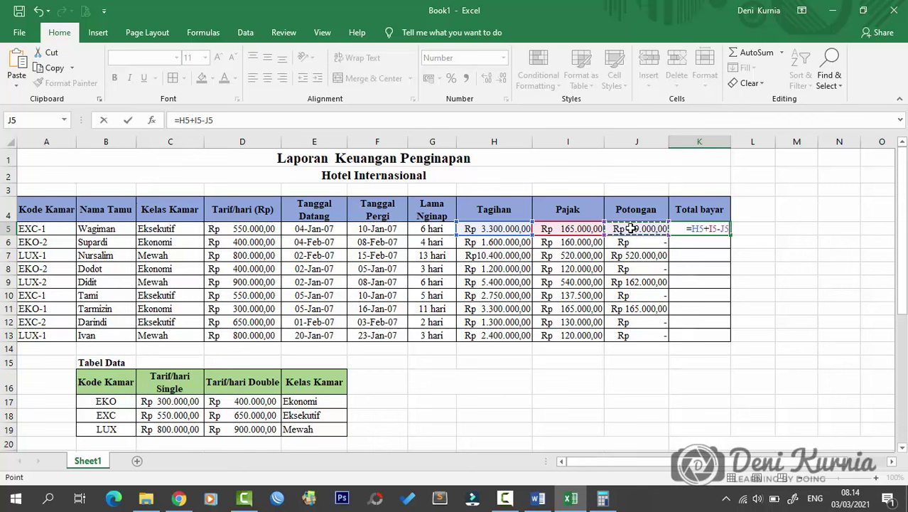
pyautogui.press('Return')
# Format the Total bayar result in K5 as Rupiah Accounting and widen column K
pyautogui.click(699, 228)
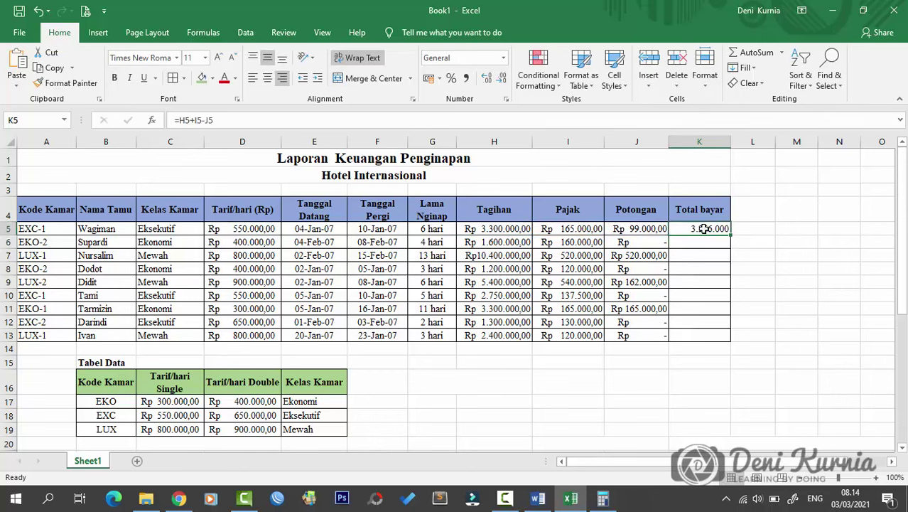
pyautogui.click(503, 58)
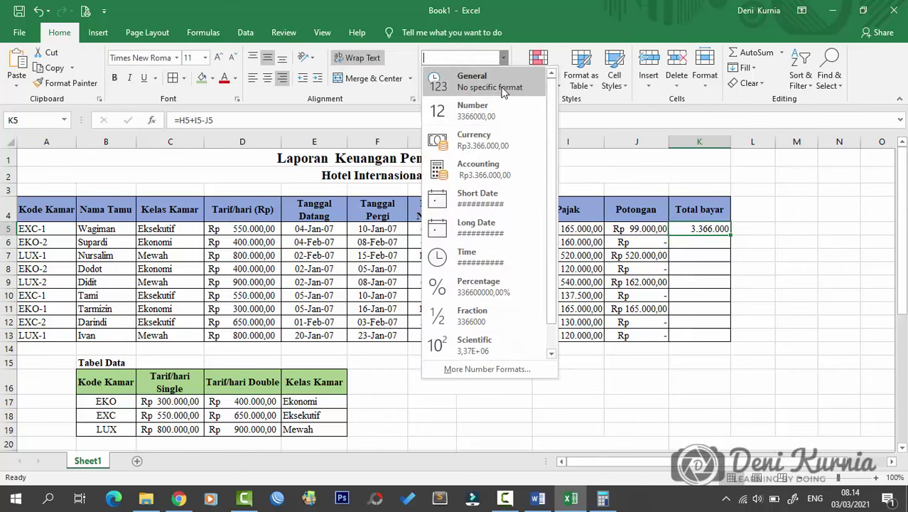
pyautogui.click(483, 121)
pyautogui.click(714, 253)
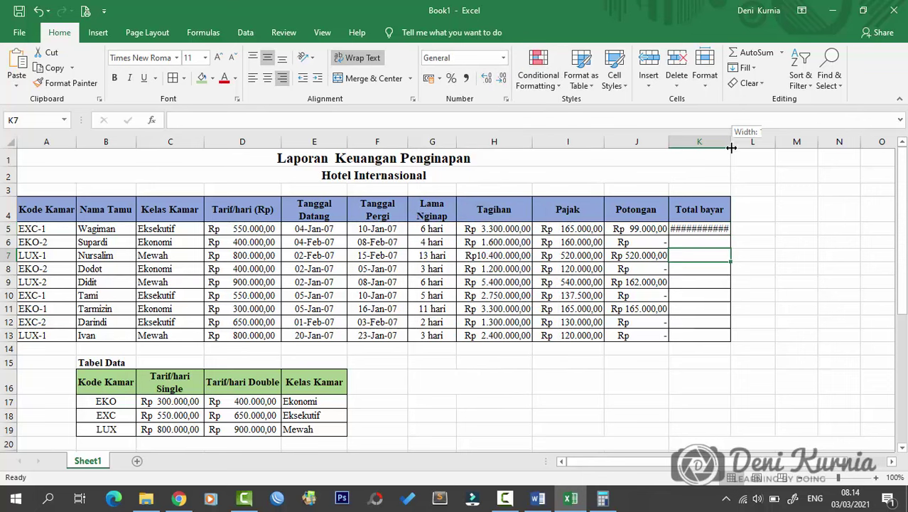
pyautogui.moveTo(730, 141); pyautogui.dragTo(743, 141)
pyautogui.click(715, 229)
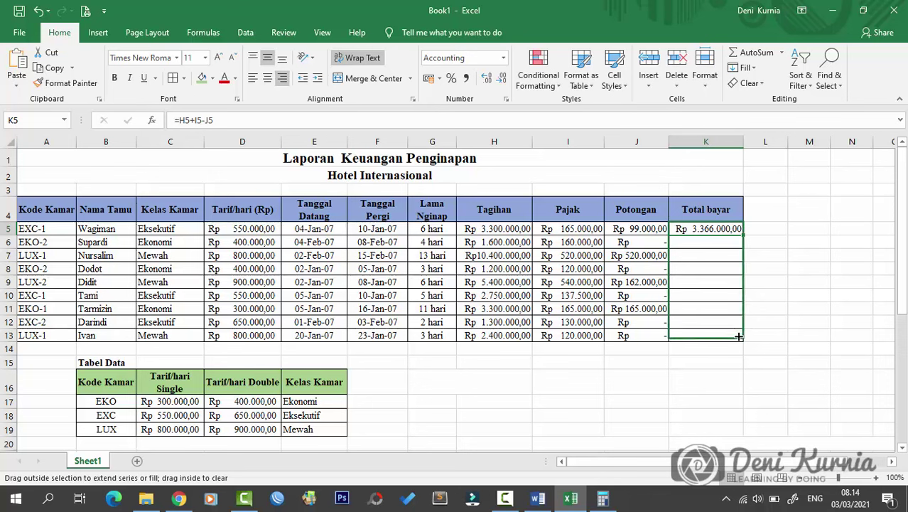
# Copy the =H5+I5-J5 formula down to K13 and verify the filled totals
pyautogui.moveTo(742, 235); pyautogui.dragTo(741, 335)
pyautogui.click(723, 245)
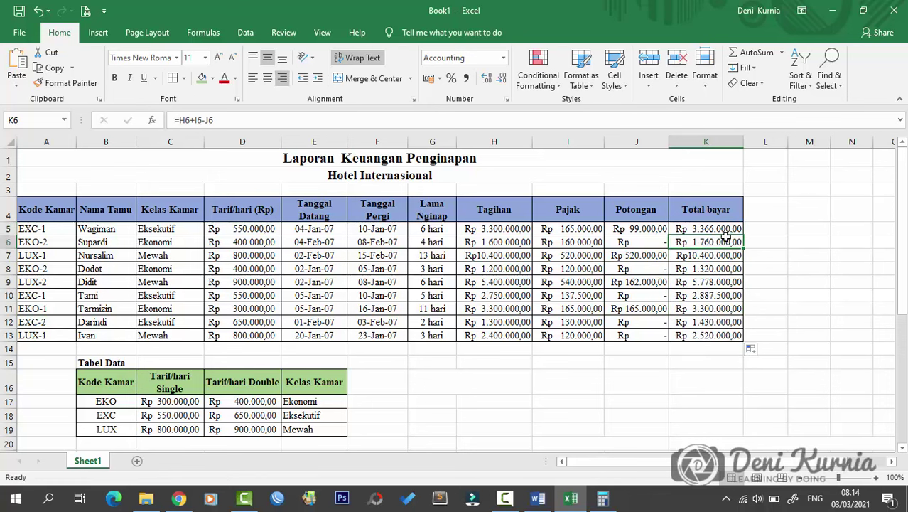
pyautogui.click(721, 229)
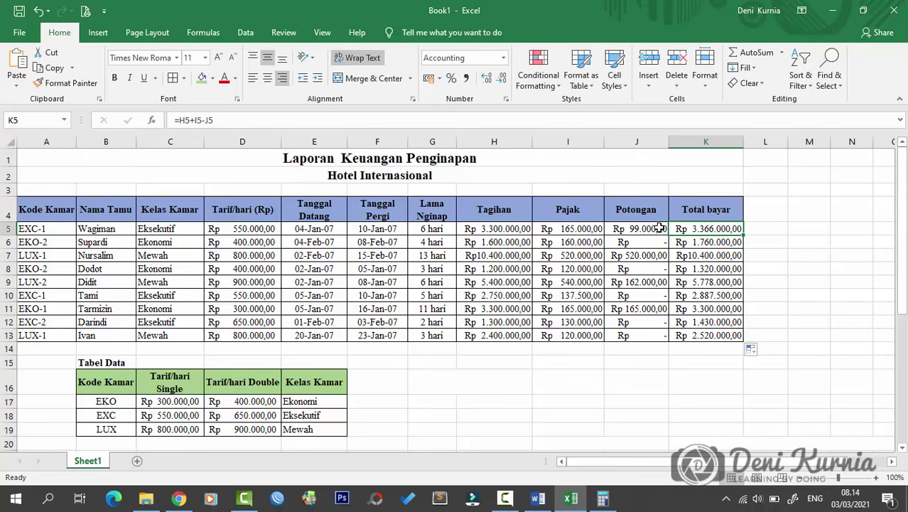
pyautogui.click(689, 326)
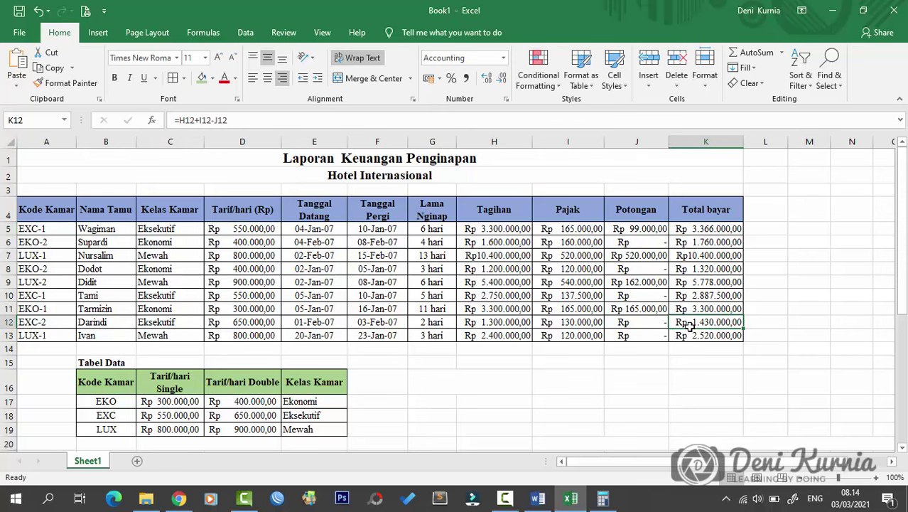
pyautogui.scroll(-5, 690, 326)
pyautogui.scroll(-3, 689, 324)
pyautogui.scroll(8, 255, 359)
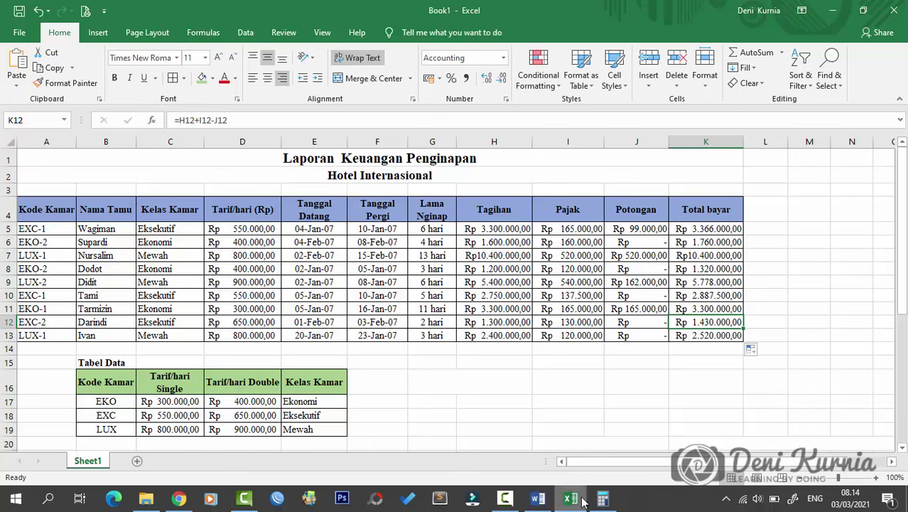
# Read through the SOAL 1 hotel report instructions in the Word task sheet, then return to Excel
pyautogui.click(538, 498)
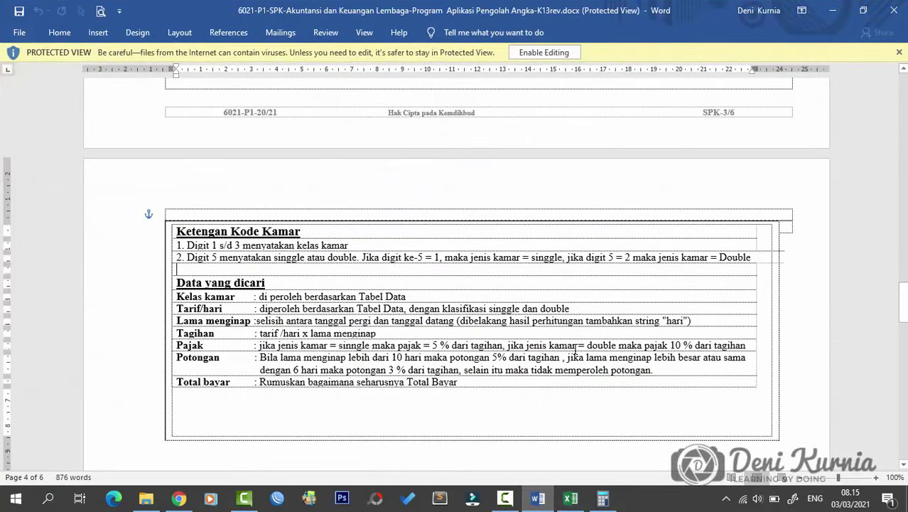
pyautogui.scroll(1, 576, 350)
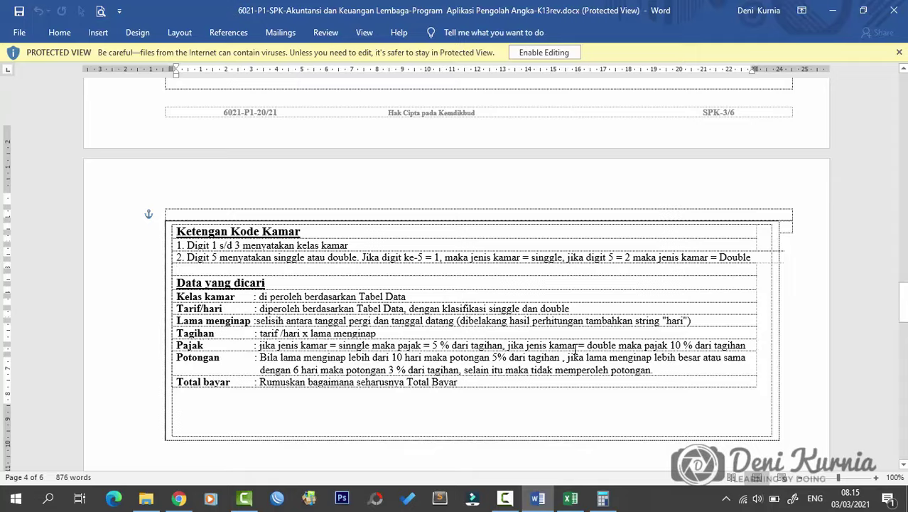
pyautogui.scroll(2, 575, 350)
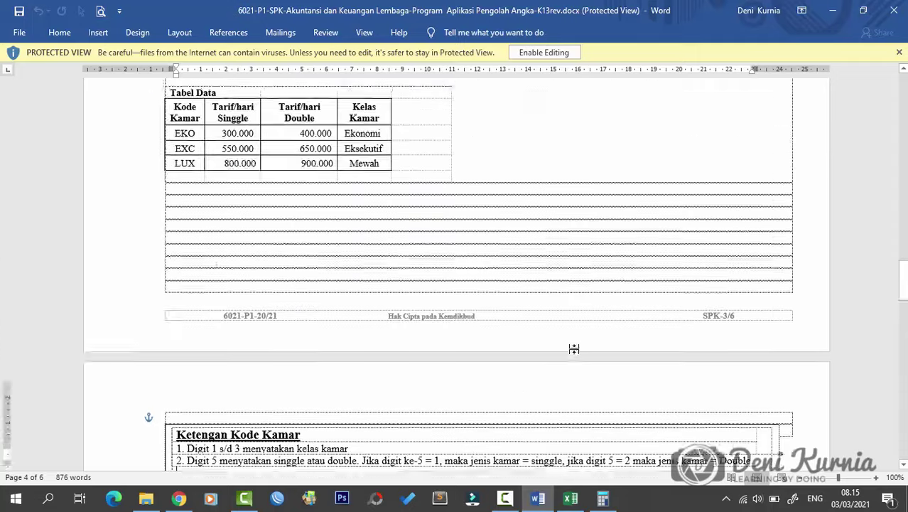
pyautogui.scroll(5, 575, 348)
pyautogui.scroll(4, 575, 349)
pyautogui.scroll(-8, 577, 354)
pyautogui.scroll(-2, 577, 354)
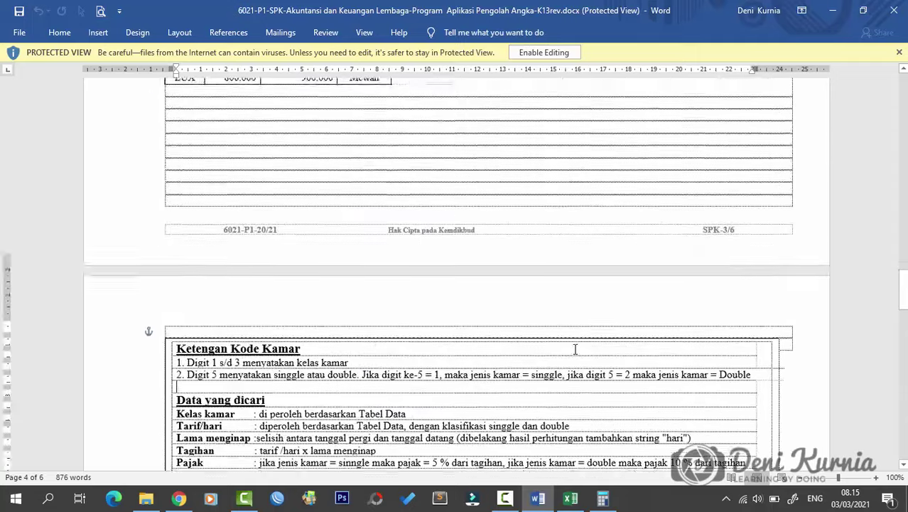
pyautogui.scroll(-5, 575, 353)
pyautogui.scroll(-4, 569, 352)
pyautogui.scroll(-5, 563, 351)
pyautogui.scroll(-3, 563, 351)
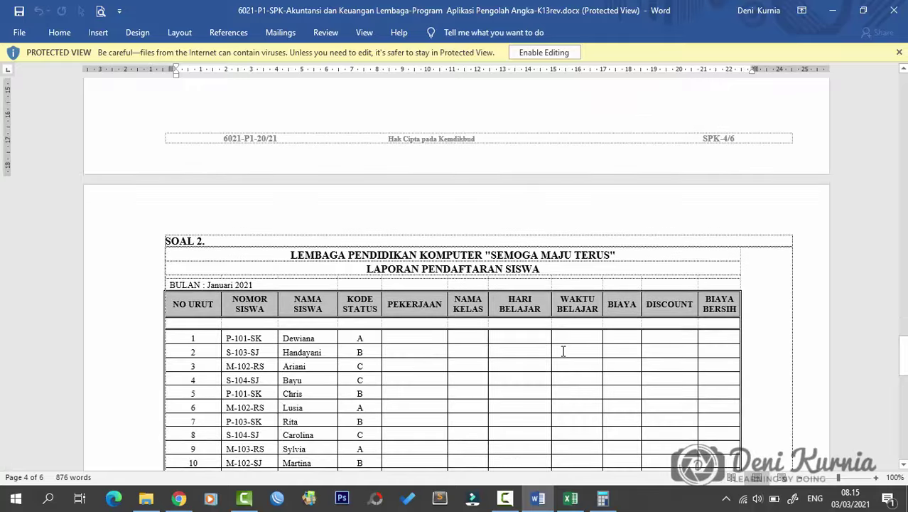
pyautogui.scroll(4, 562, 351)
pyautogui.scroll(8, 562, 351)
pyautogui.scroll(5, 563, 351)
pyautogui.scroll(4, 563, 350)
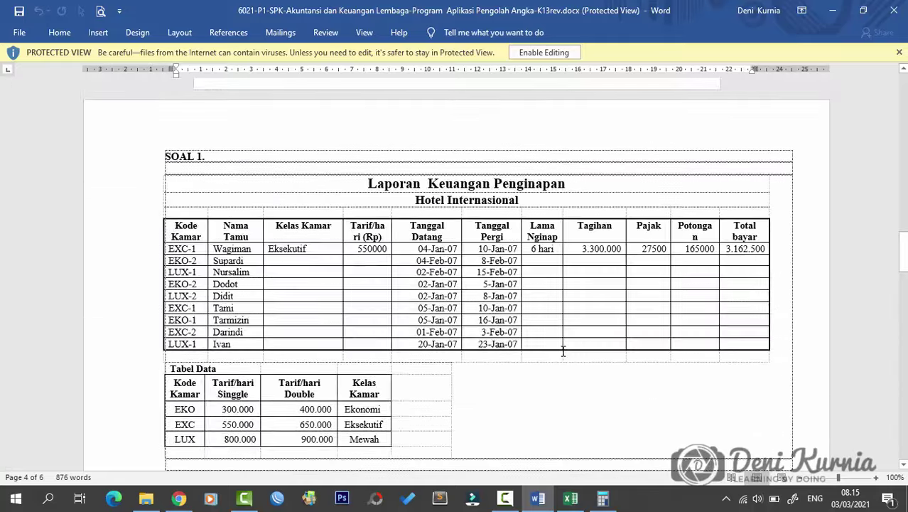
pyautogui.scroll(-1, 606, 224)
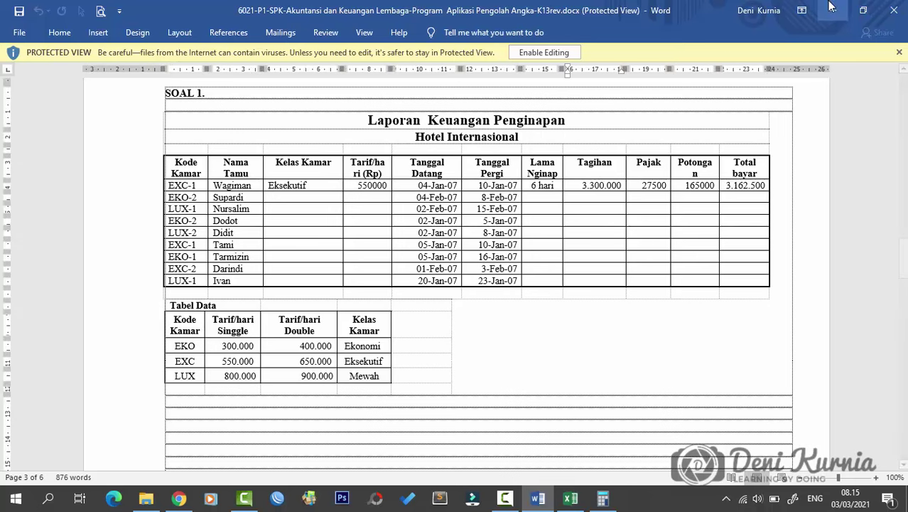
pyautogui.hotkey('alt', 'Tab')
# Minimize the Excel, Calculator, File Explorer and Chrome windows to show the Windows desktop
pyautogui.scroll(-4, 602, 320)
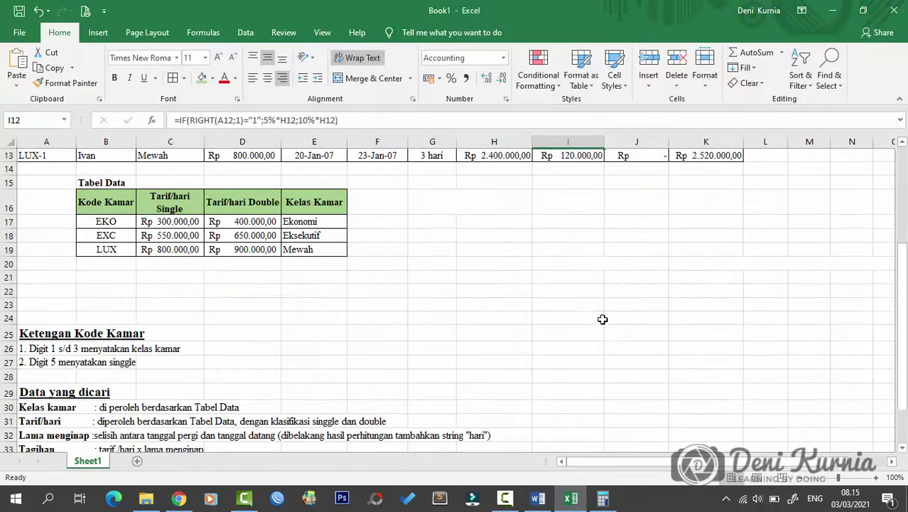
pyautogui.scroll(-5, 602, 319)
pyautogui.scroll(10, 602, 320)
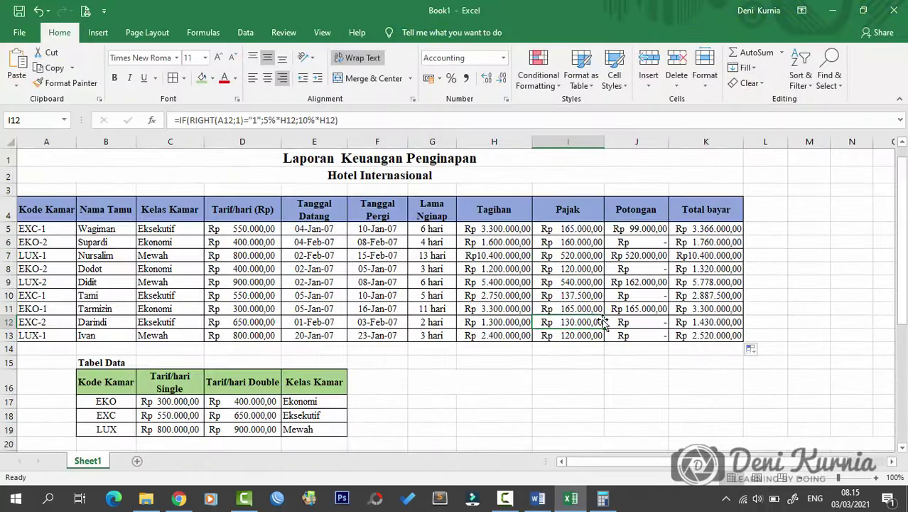
pyautogui.click(832, 10)
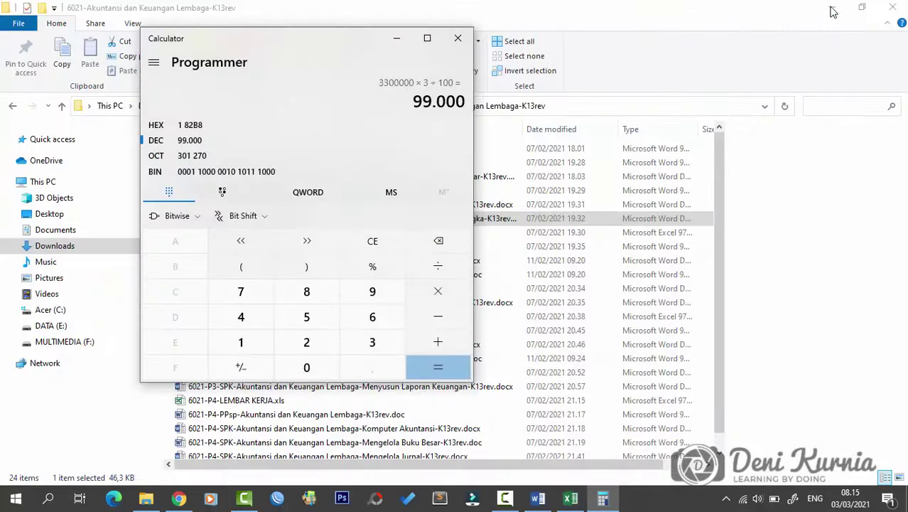
pyautogui.click(395, 38)
pyautogui.click(832, 7)
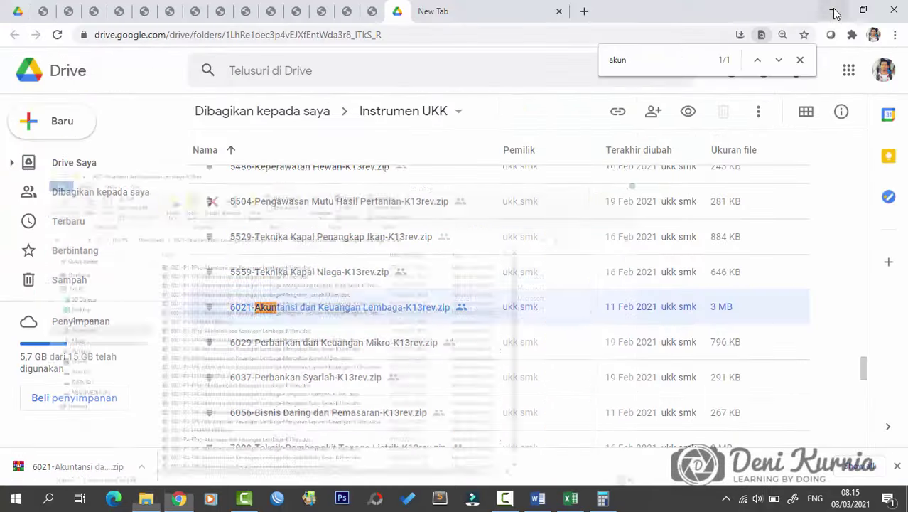
pyautogui.click(835, 10)
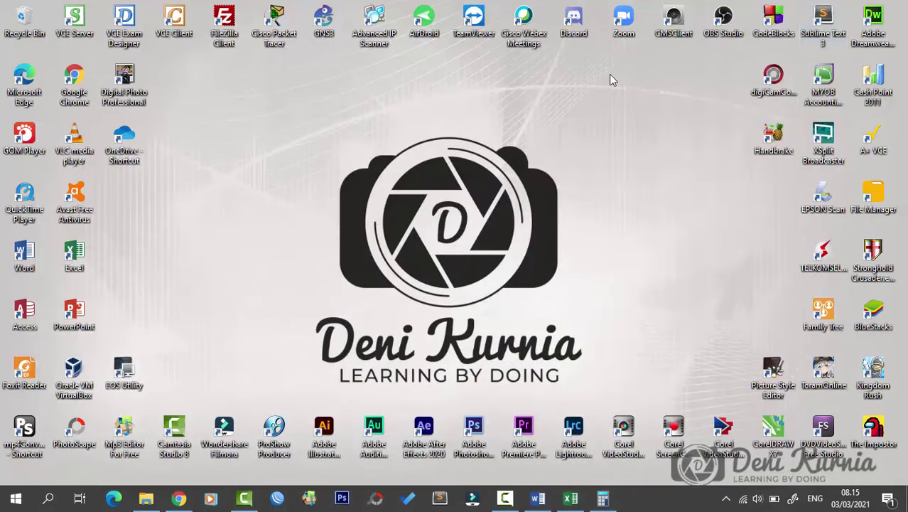